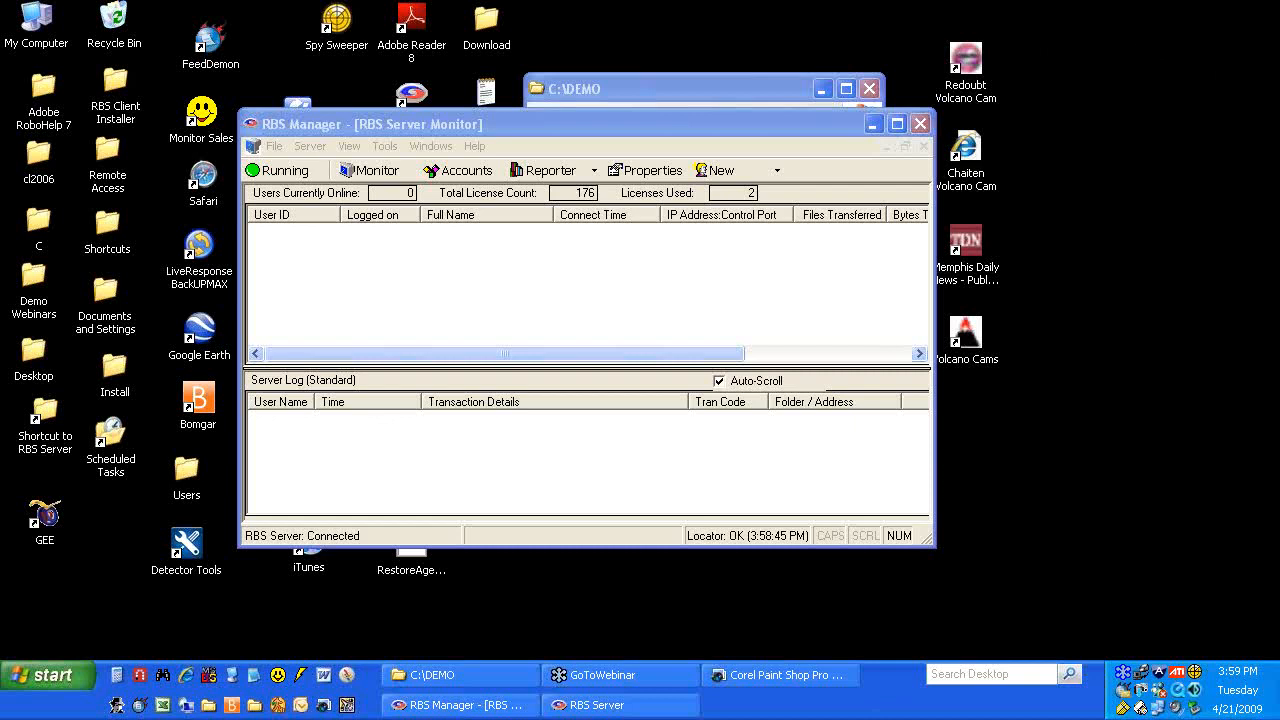
Minimize the RBS Manager server monitor so the C:\DEMO folder is visible
left_click(674, 121)
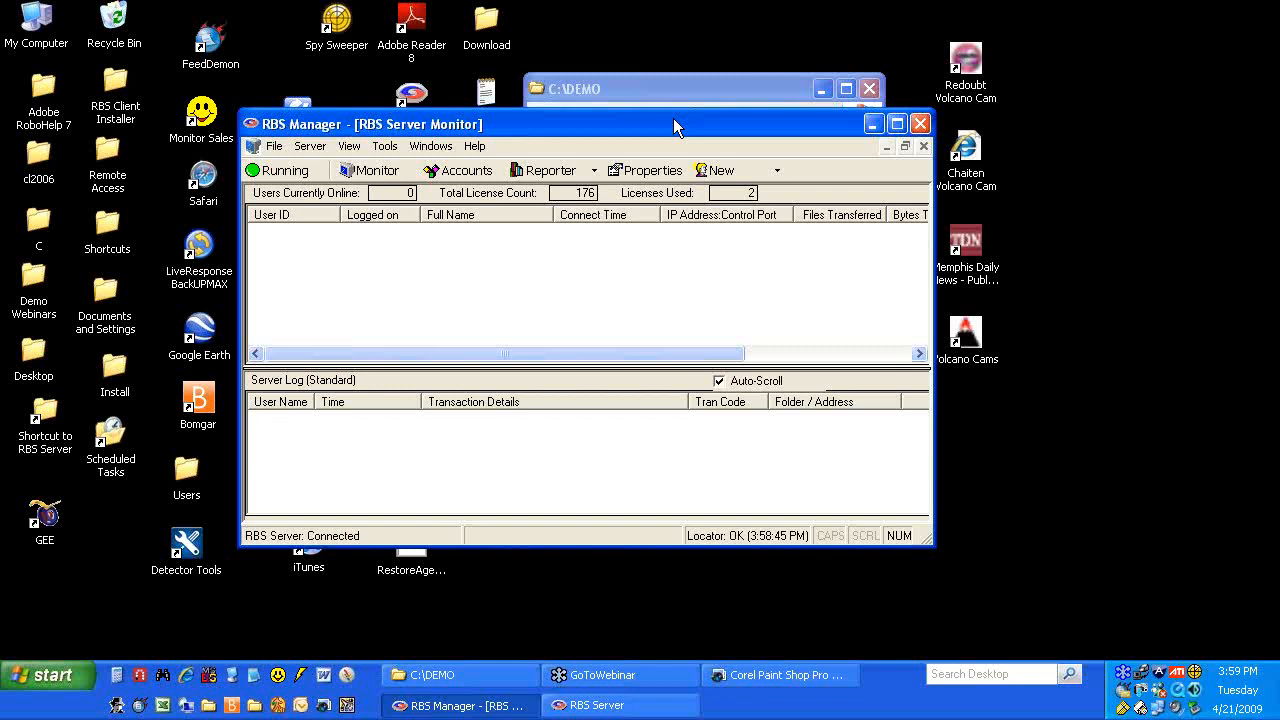
left_click_drag(673, 118, 721, 103)
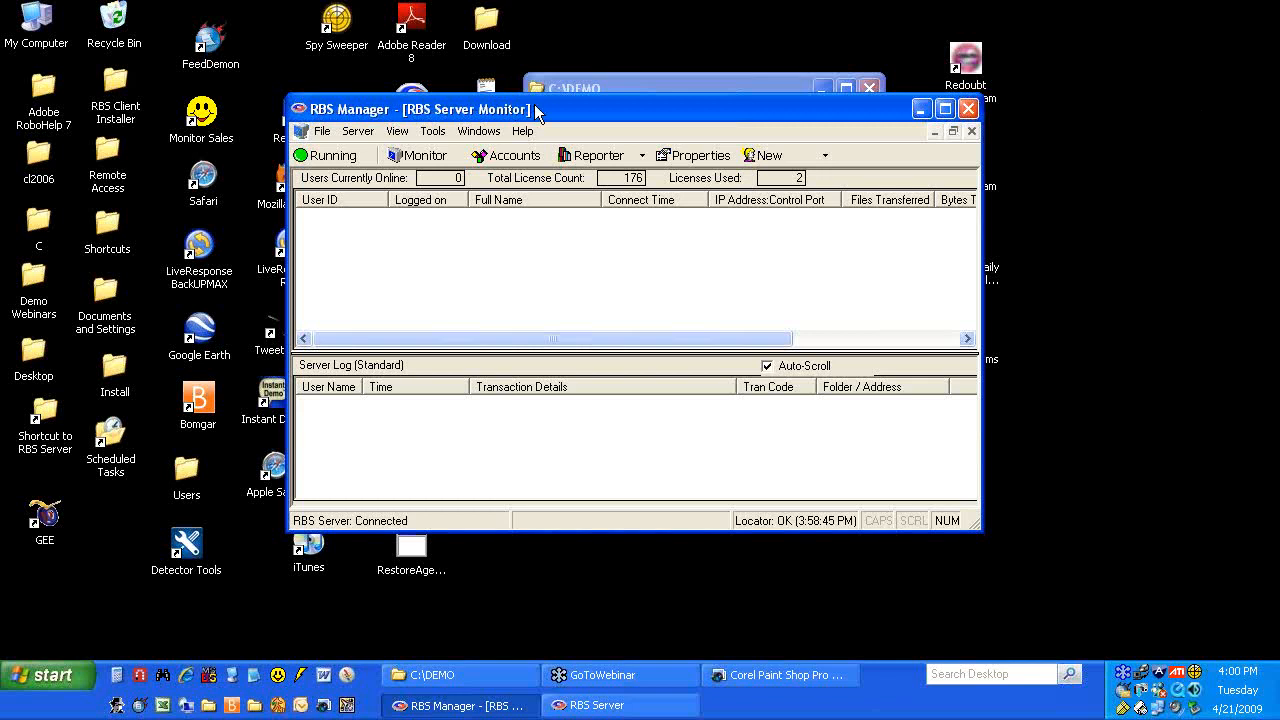
left_click(921, 108)
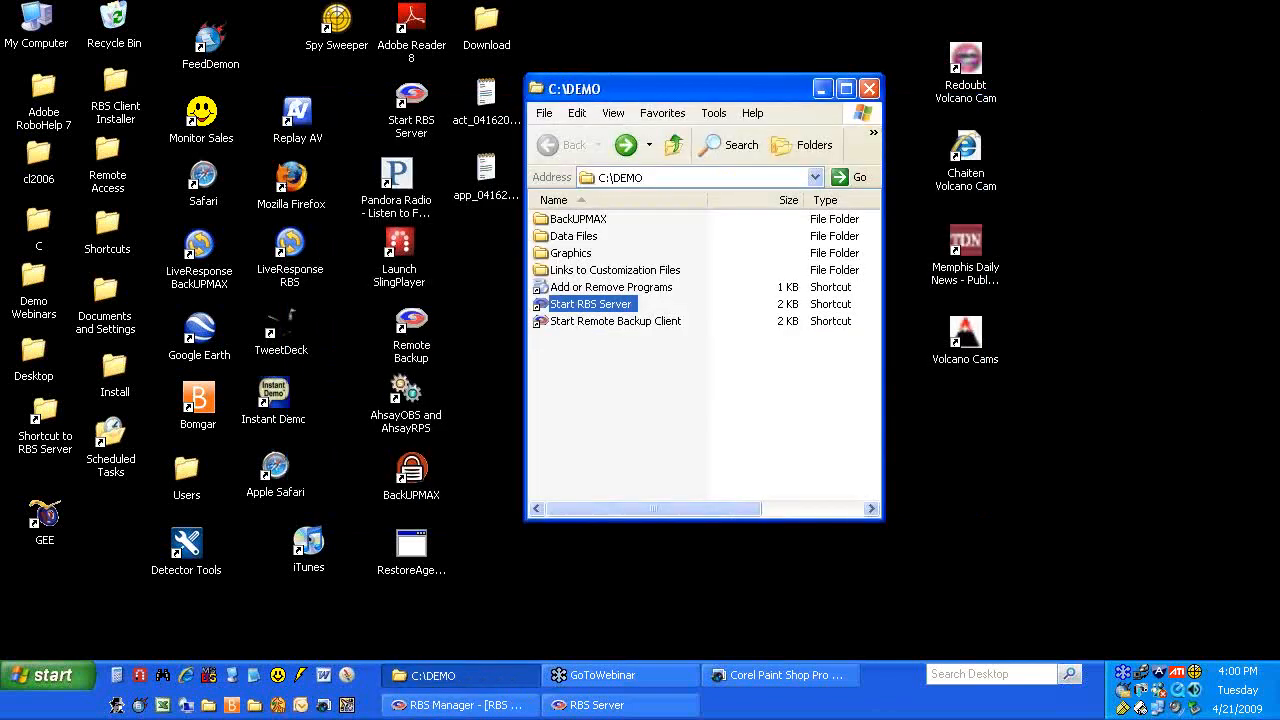
Launch the Remote Backup client from the 'Start Remote Backup Client' shortcut in C:\DEMO
left_click(557, 324)
double_click(555, 324)
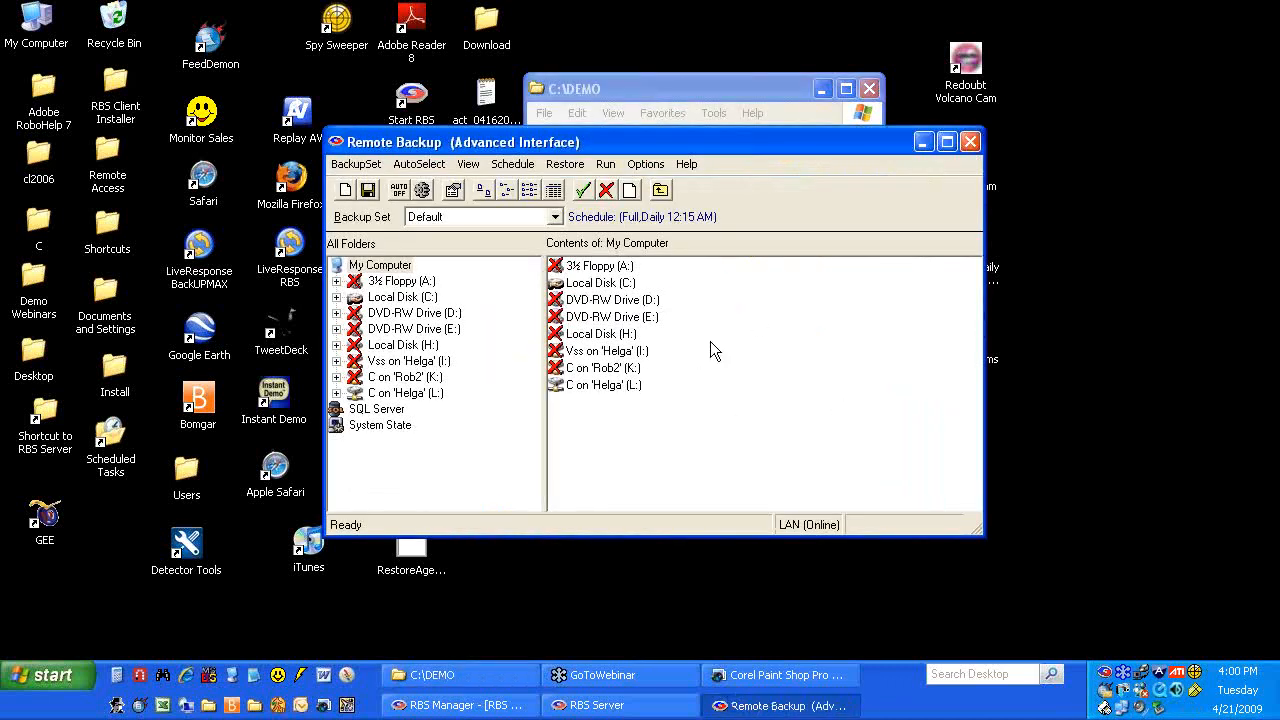
left_click_drag(659, 139, 664, 98)
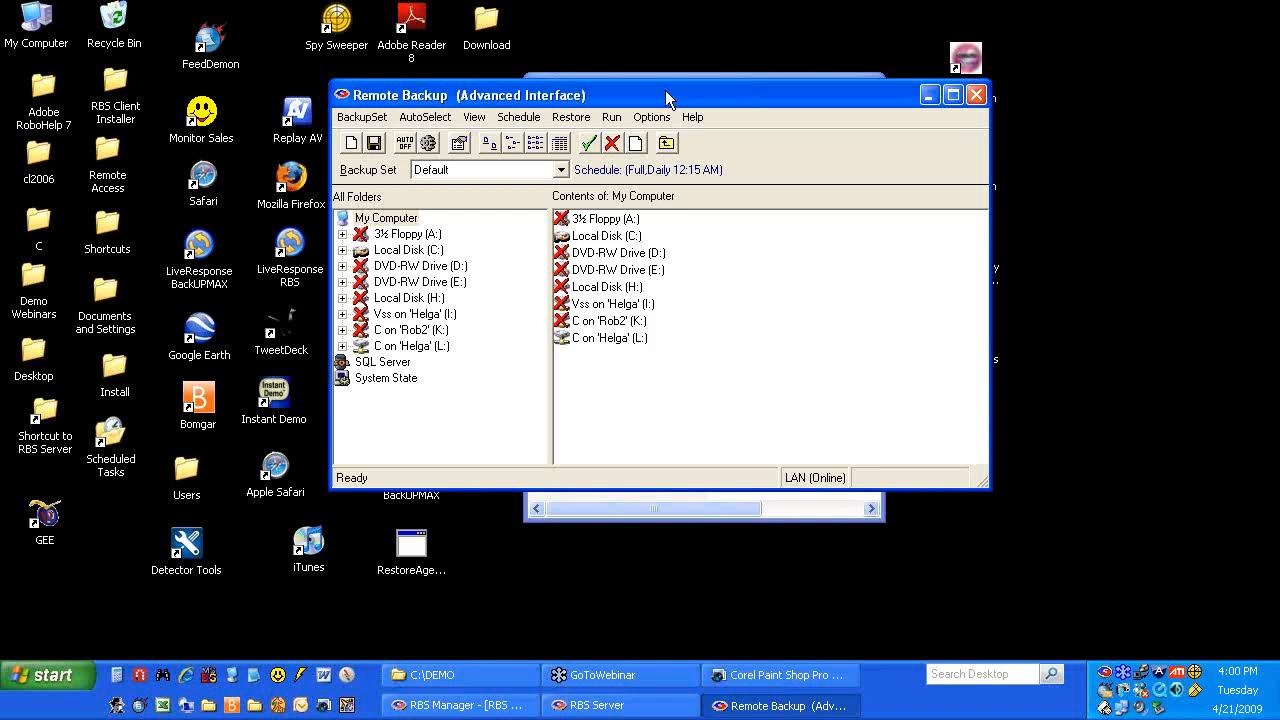
Open rbsplash.bmp from the RBS Server Client folder via Links to Customization Files
left_click(694, 512)
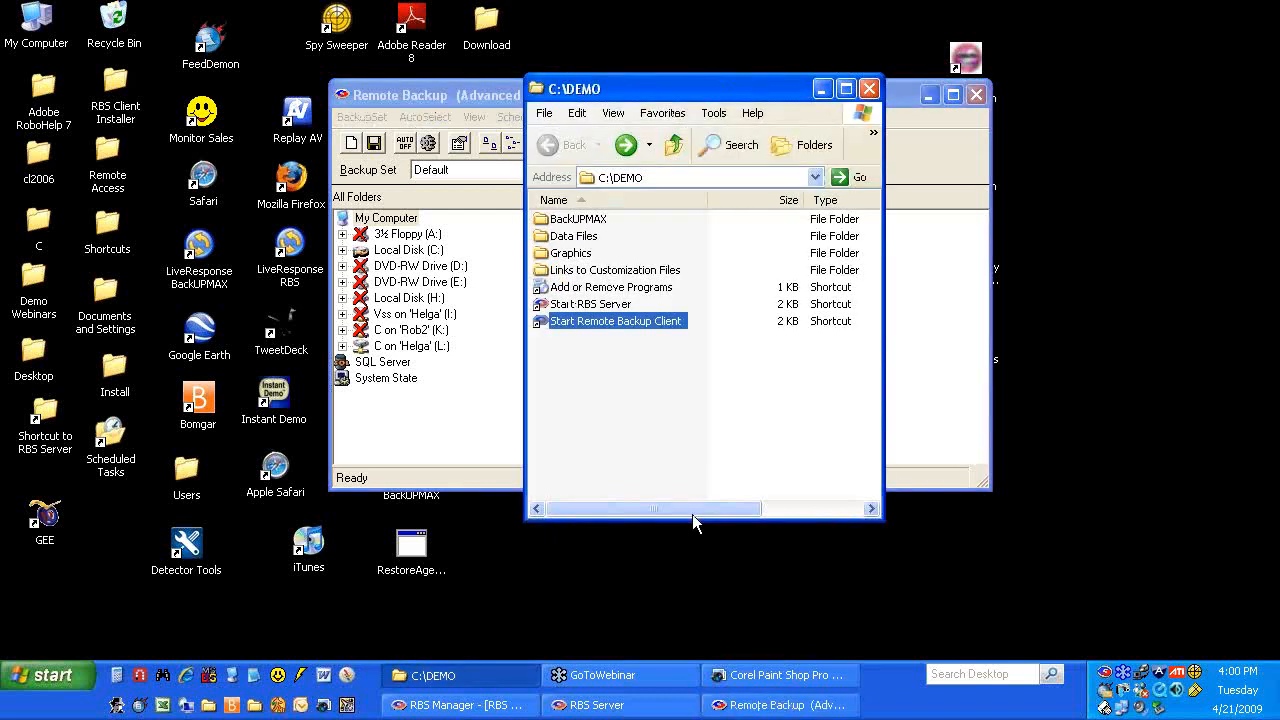
double_click(575, 270)
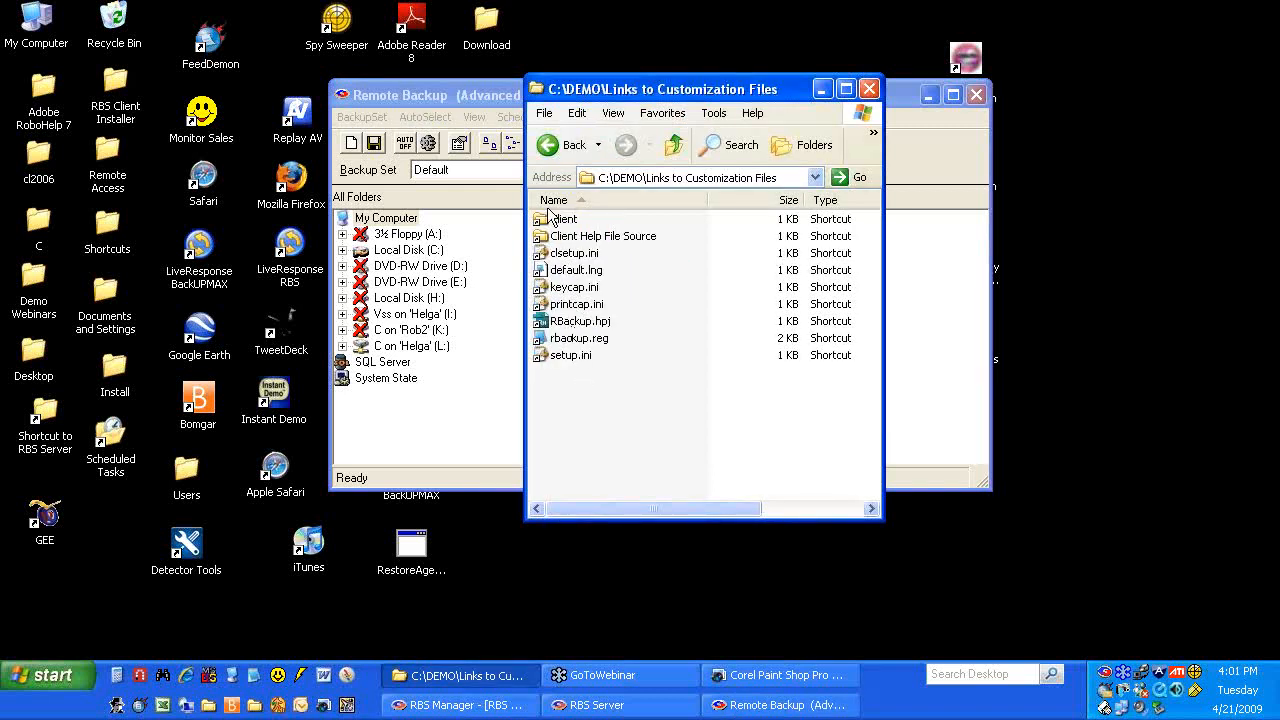
left_click(566, 146)
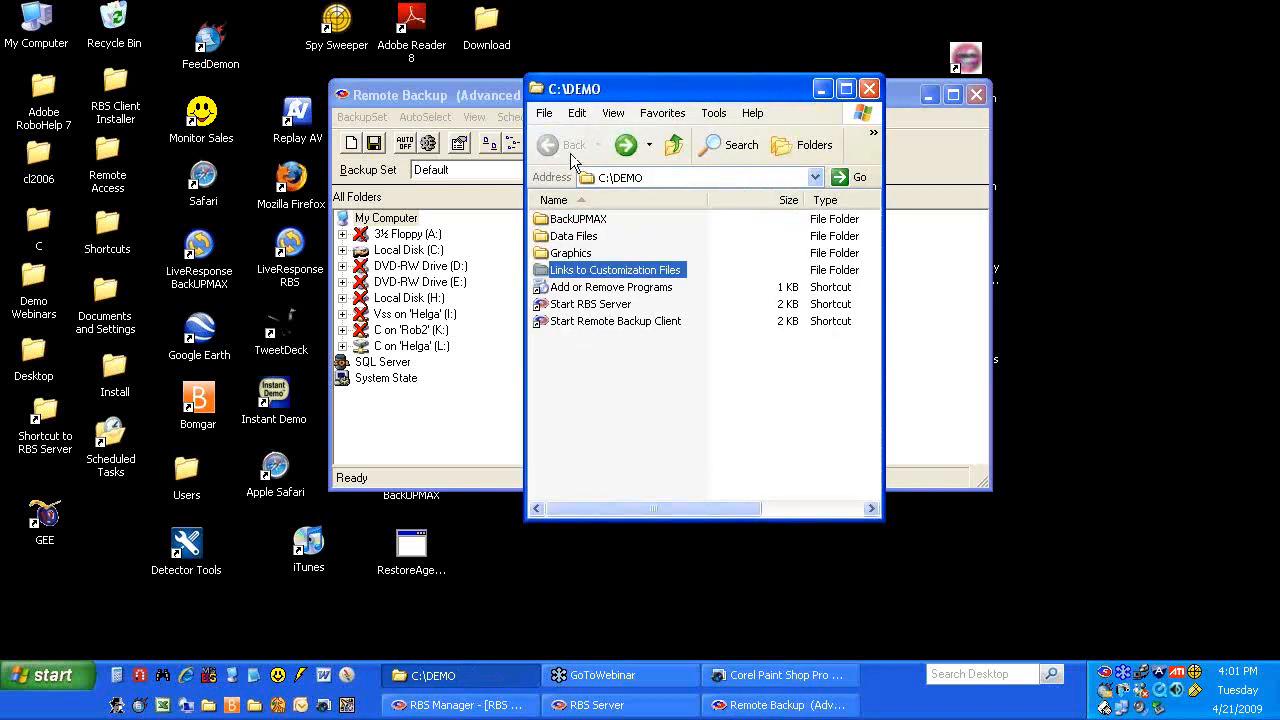
double_click(581, 270)
double_click(564, 221)
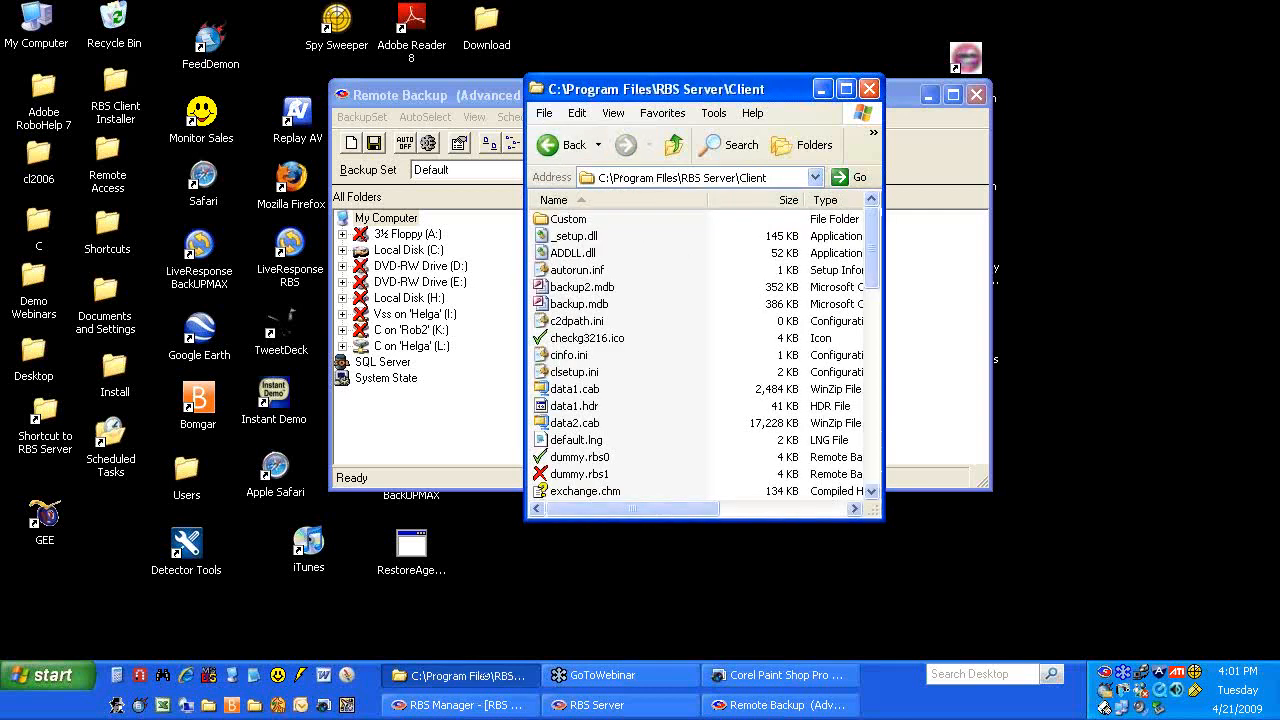
scroll(675, 334, "down", 12)
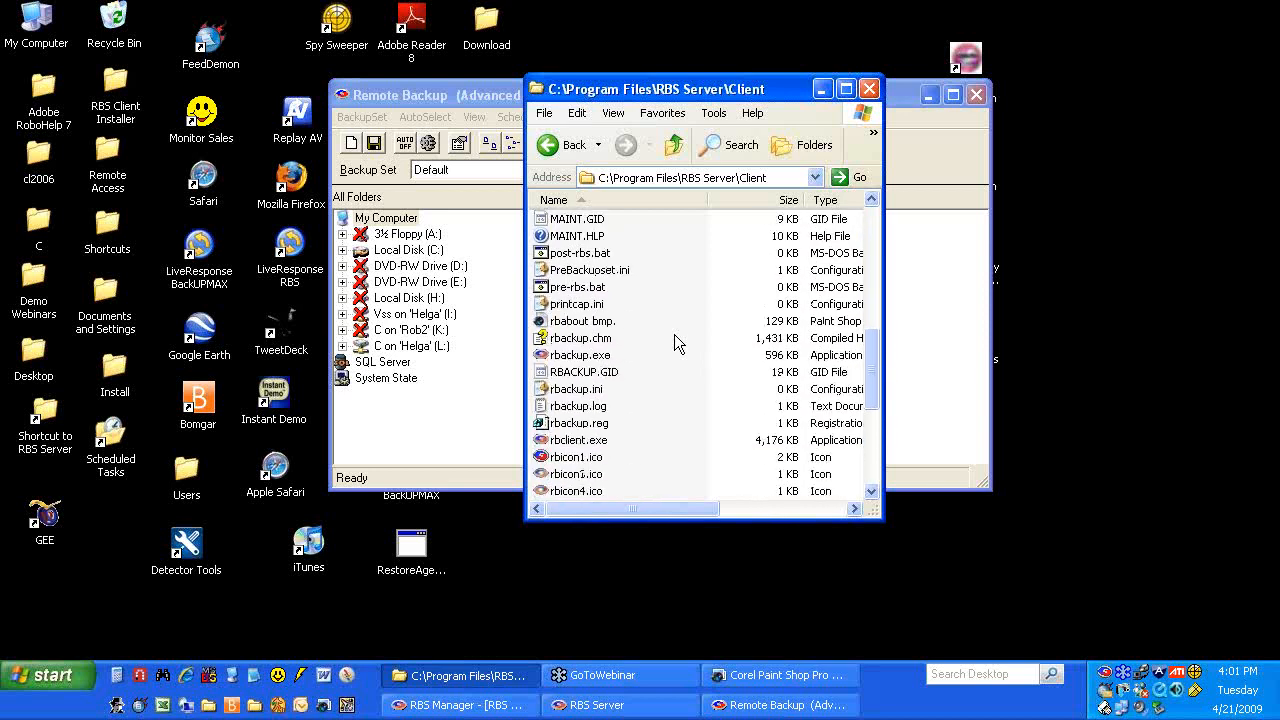
scroll(674, 334, "down", 5)
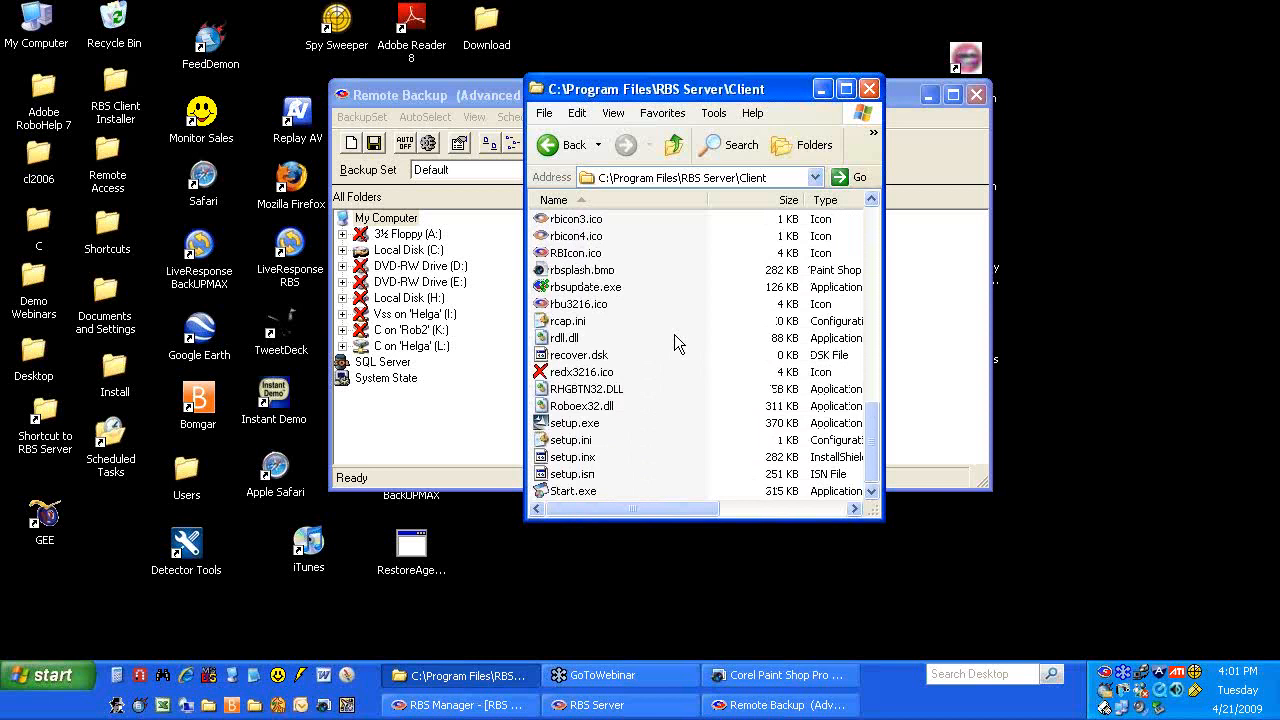
double_click(594, 271)
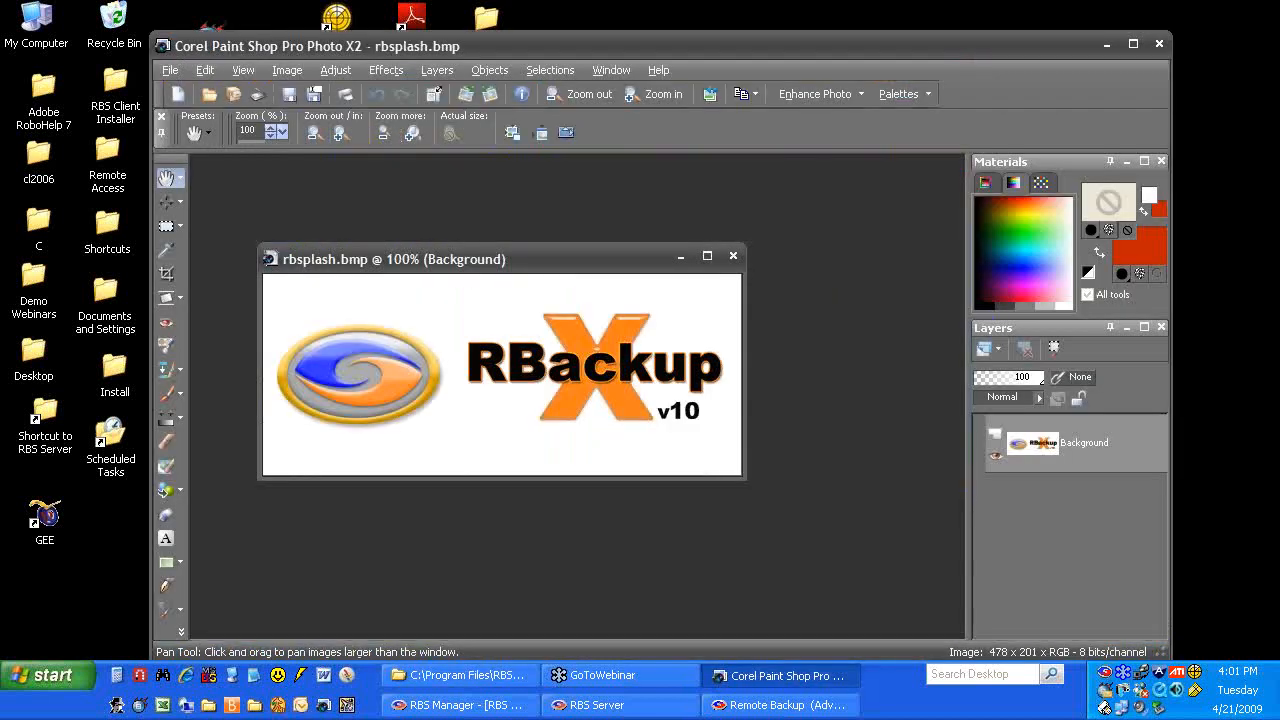
Close the rbsplash.bmp image and minimize Paint Shop Pro Photo X2
left_click_drag(591, 264, 663, 197)
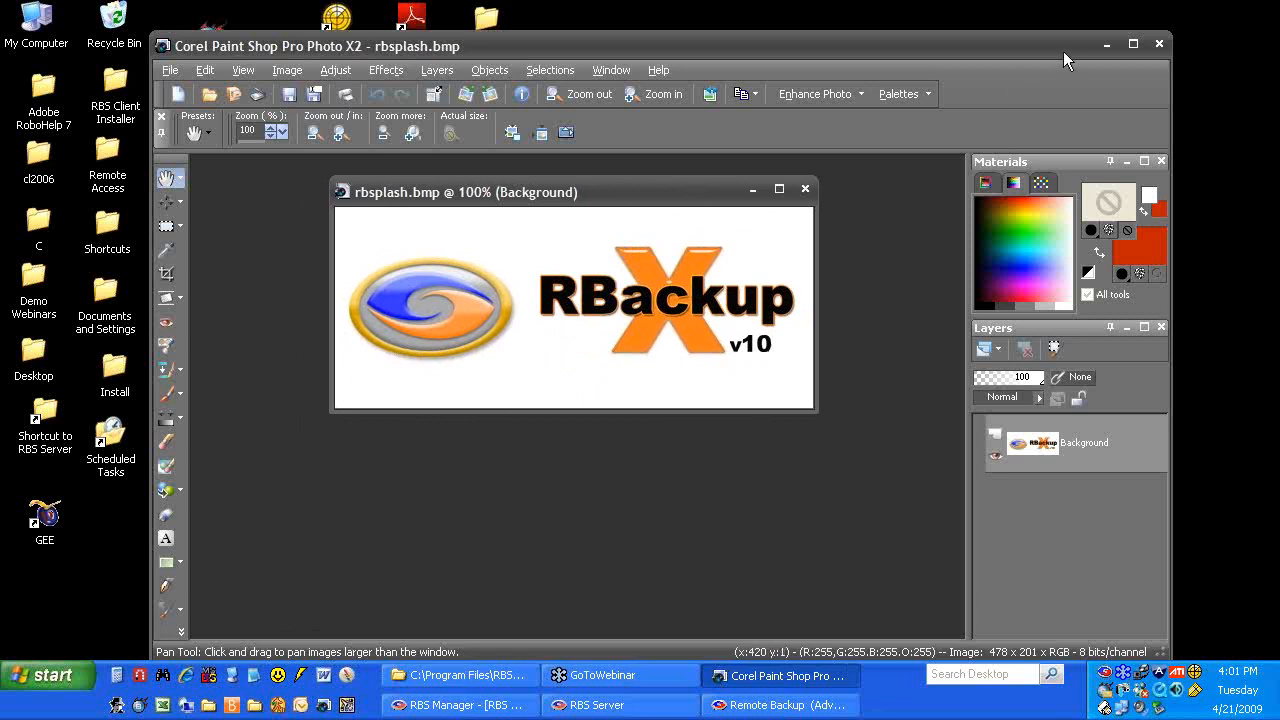
left_click(804, 189)
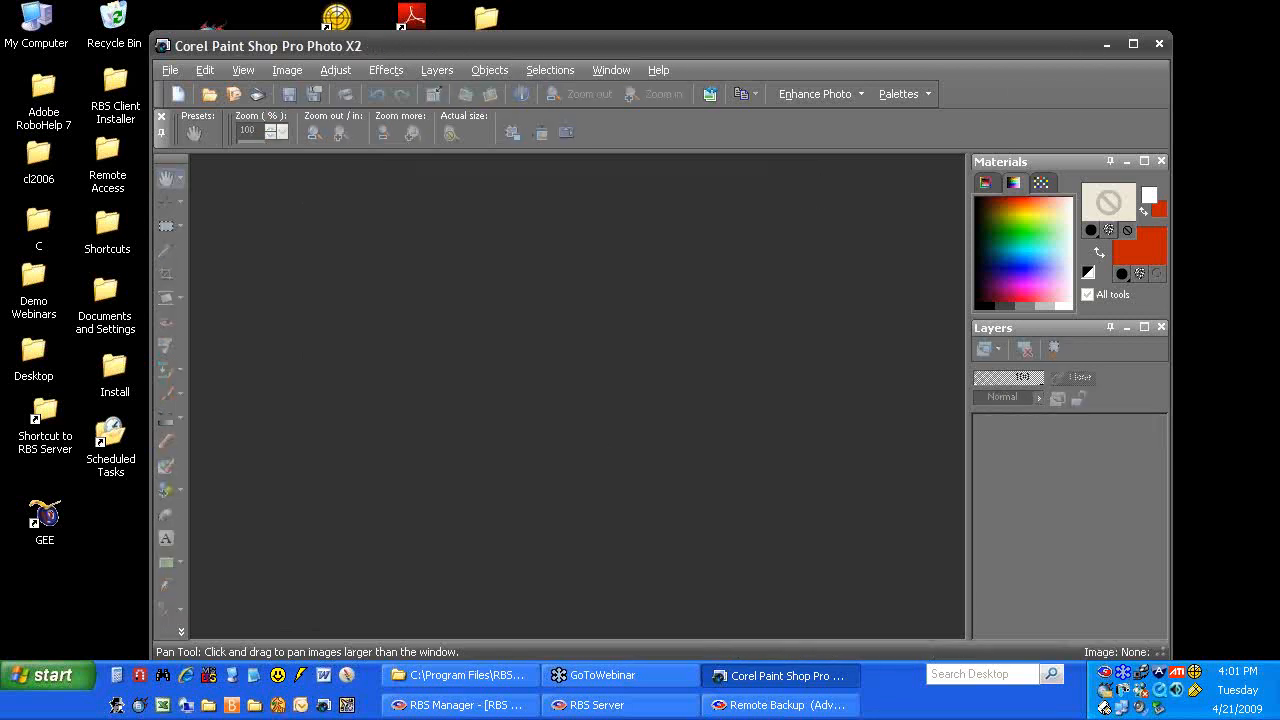
left_click(1104, 45)
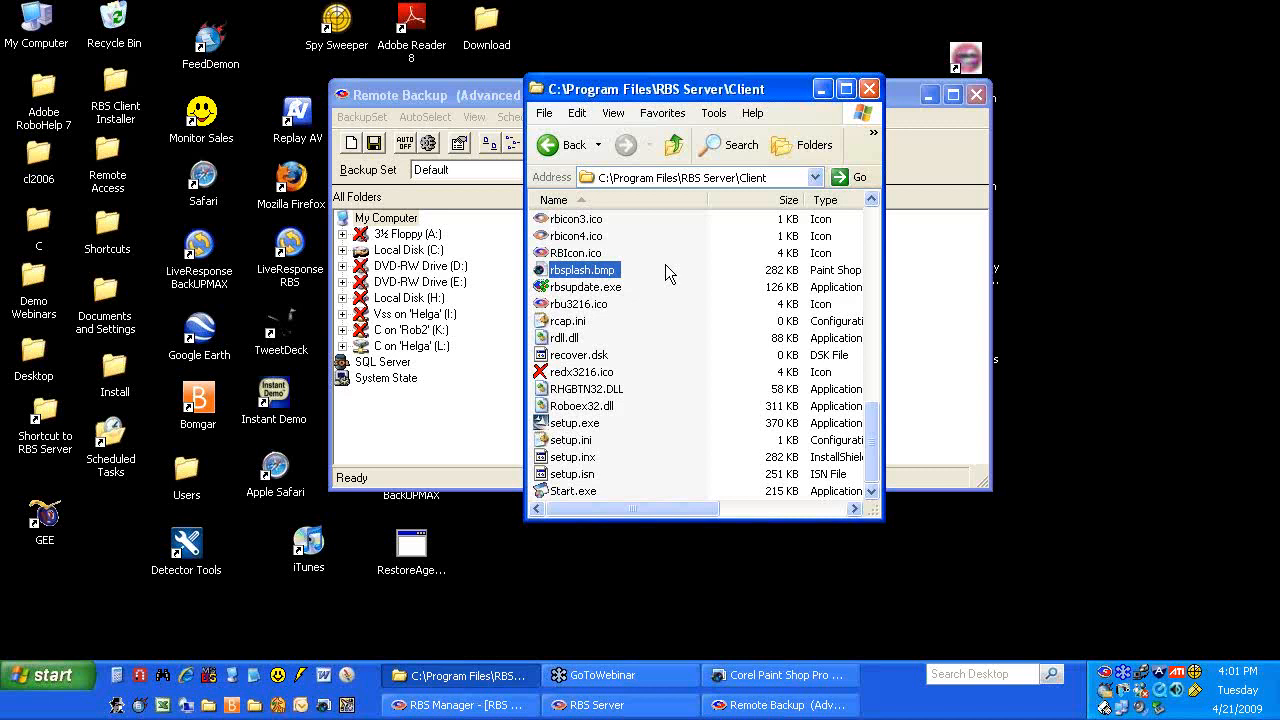
Open the 304 x 144 rbabout.bmp about-box image from the Client folder
left_click(606, 179)
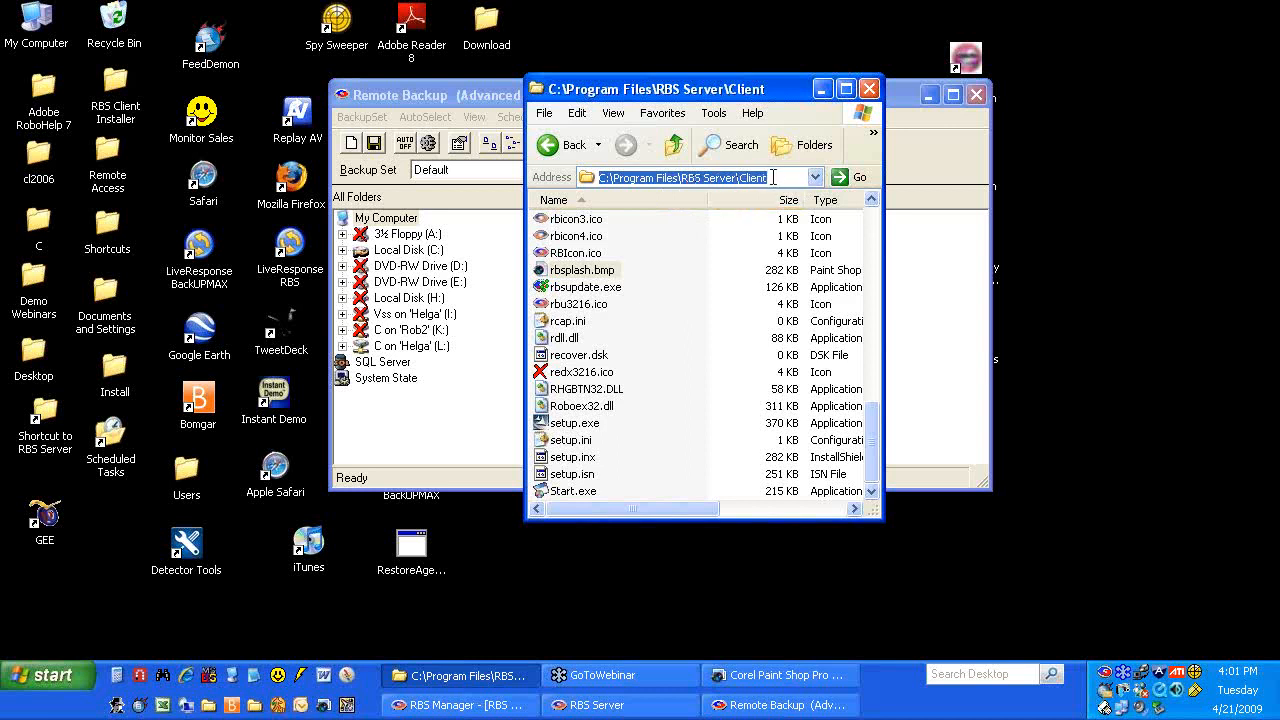
left_click(685, 284)
scroll(685, 284, "up", 3)
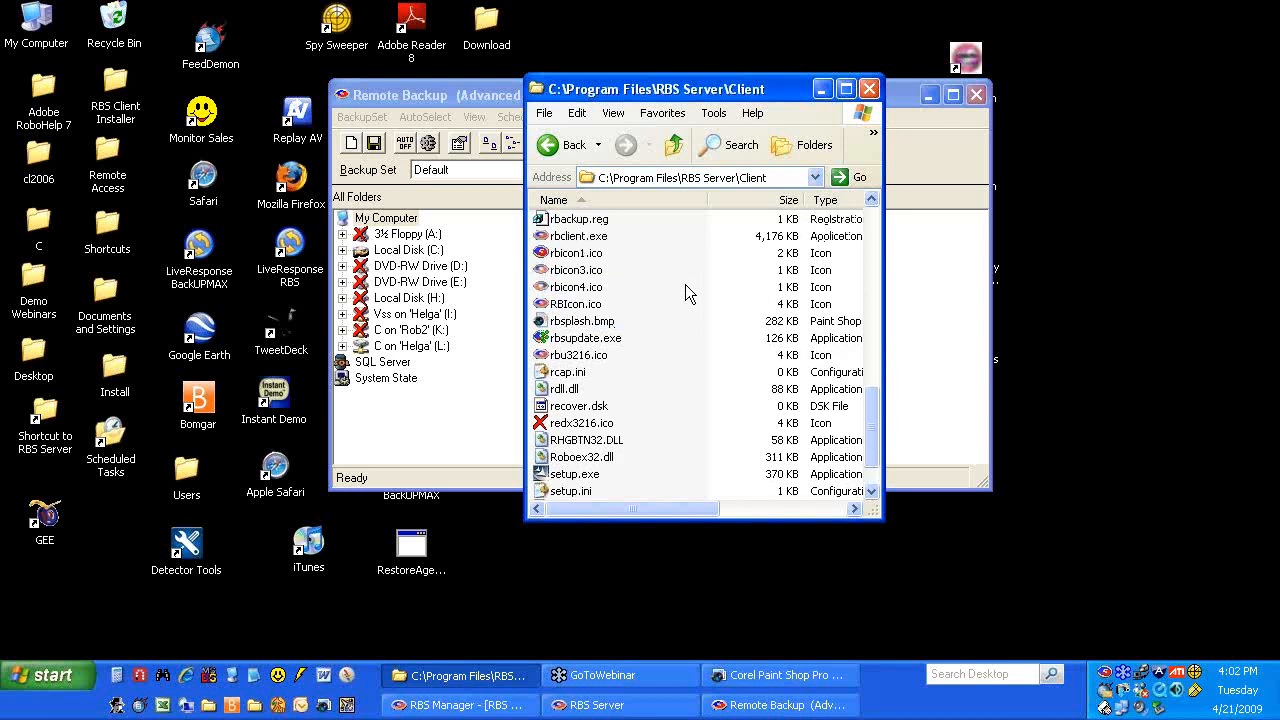
scroll(685, 284, "up", 10)
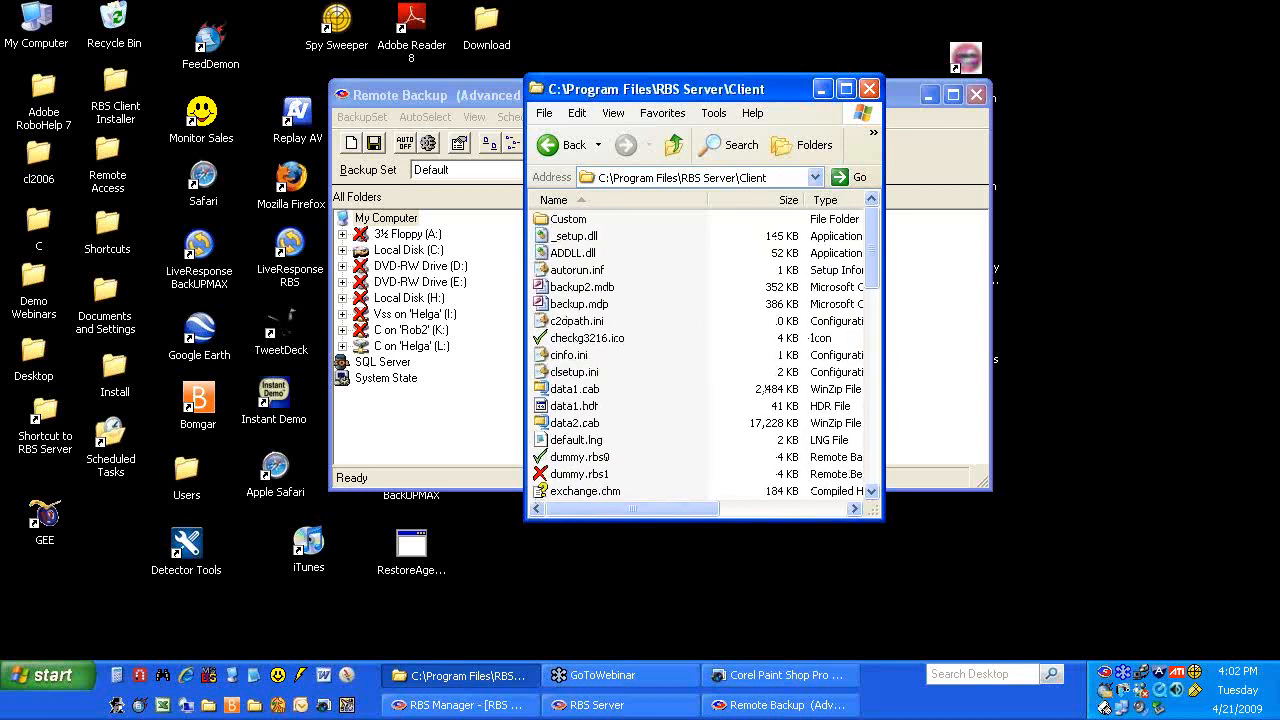
scroll(705, 350, "down", 10)
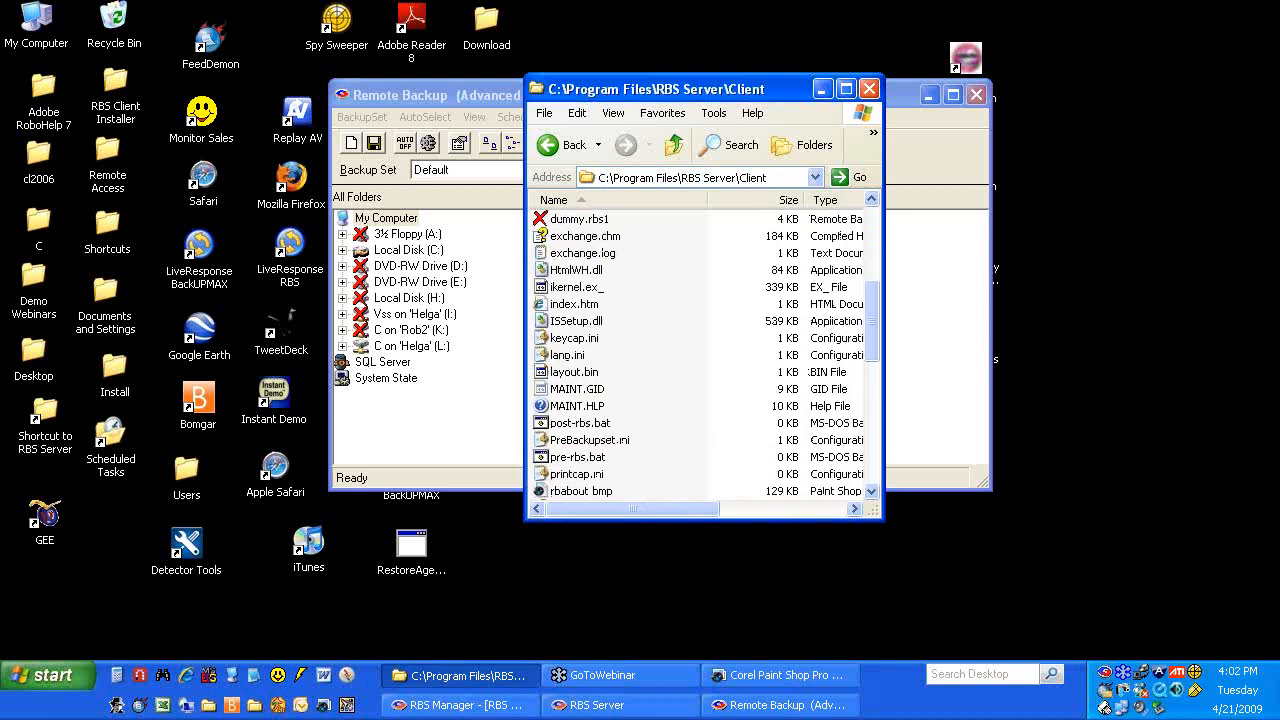
scroll(705, 350, "down", 4)
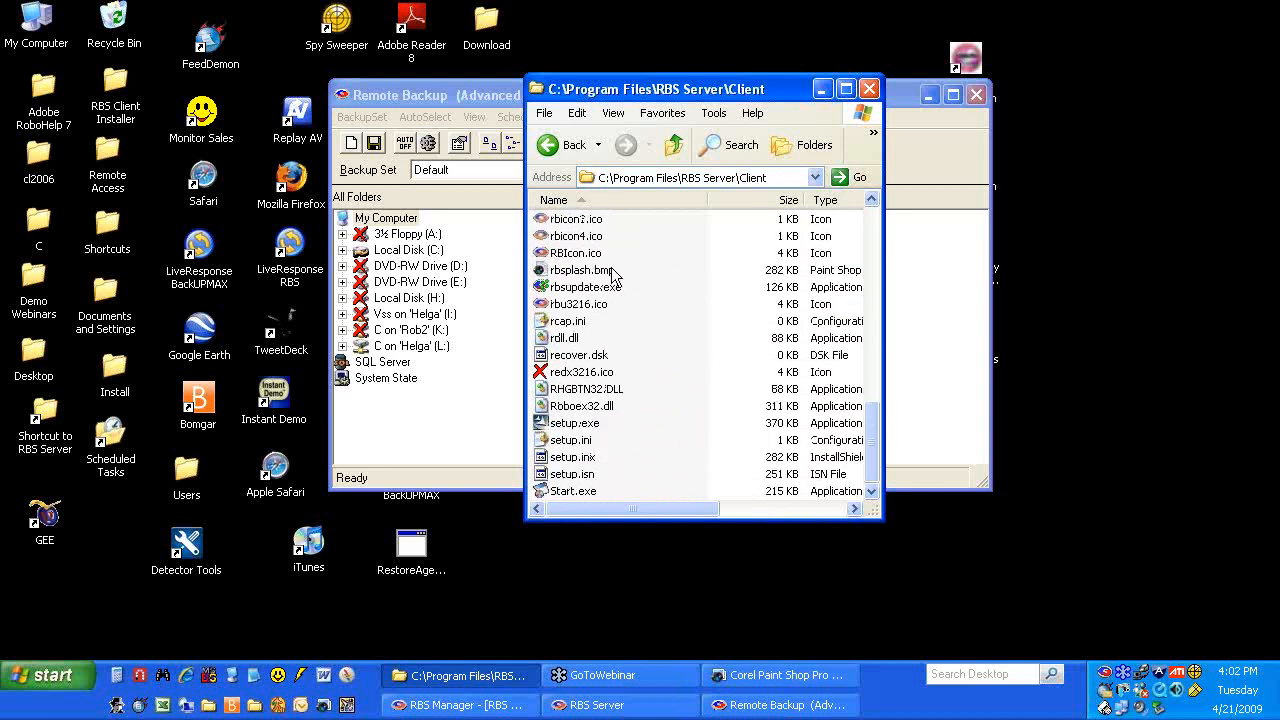
scroll(640, 263, "up", 3)
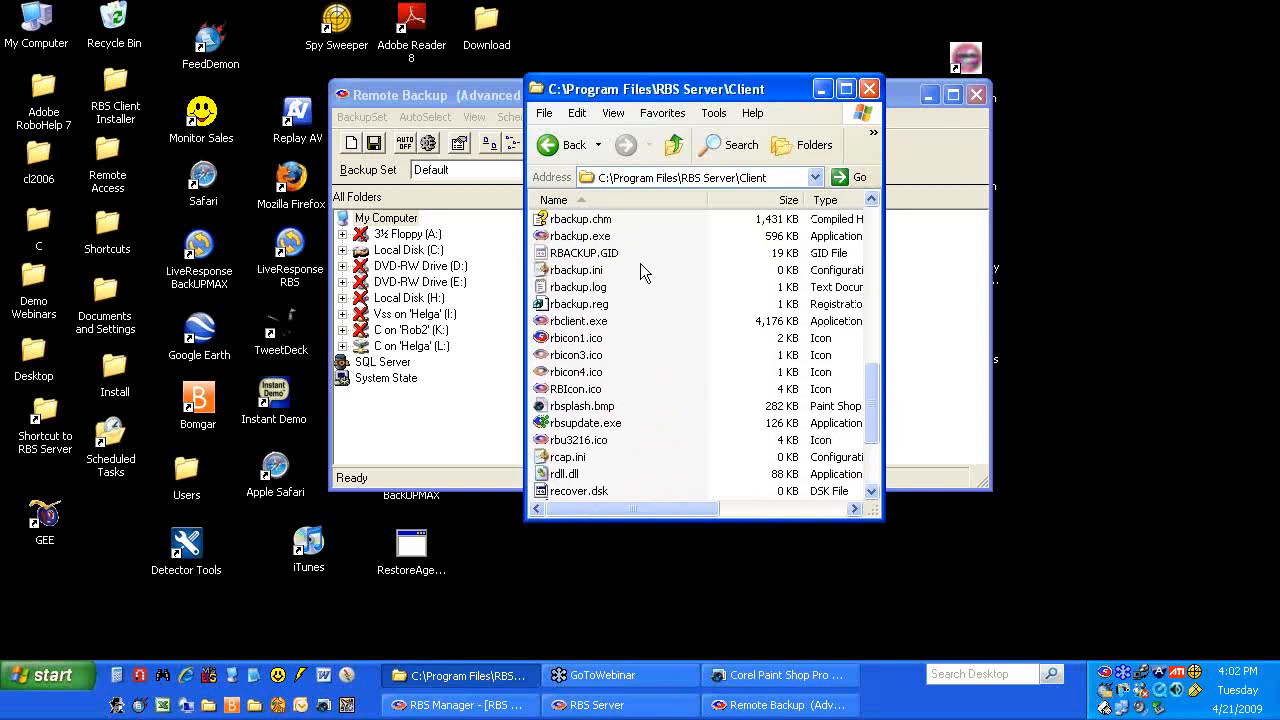
scroll(633, 242, "up", 1)
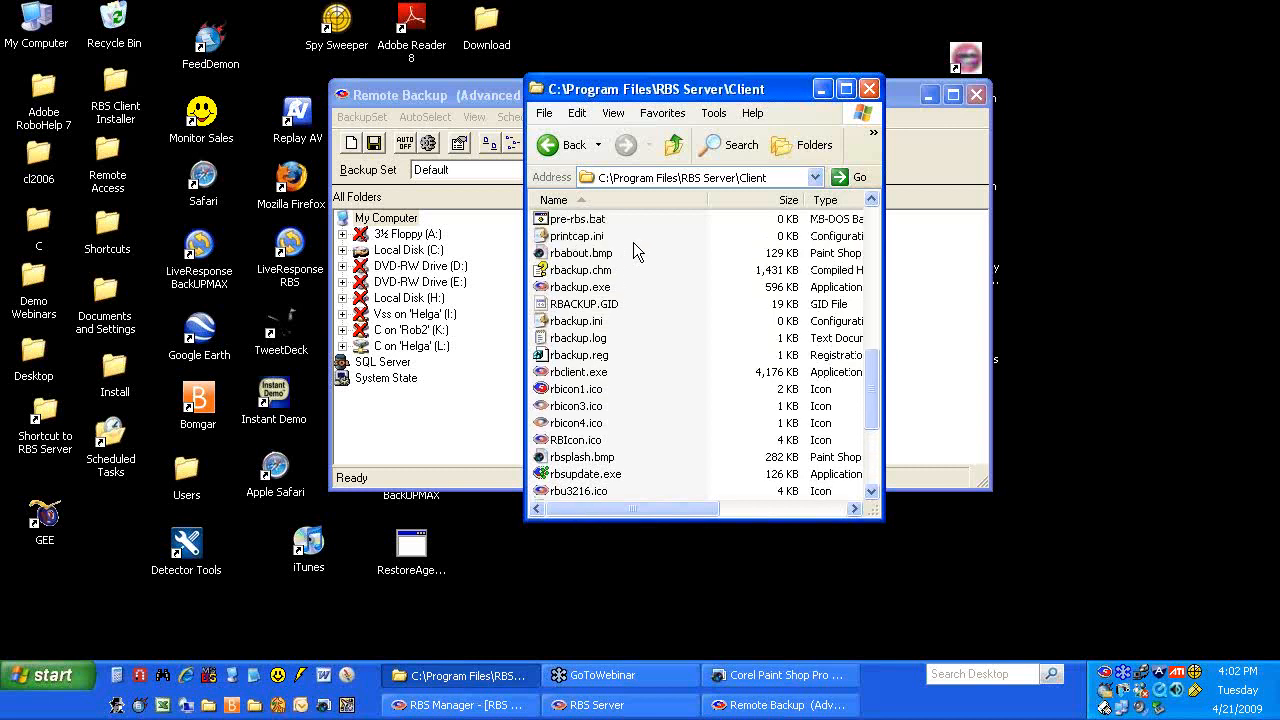
double_click(584, 253)
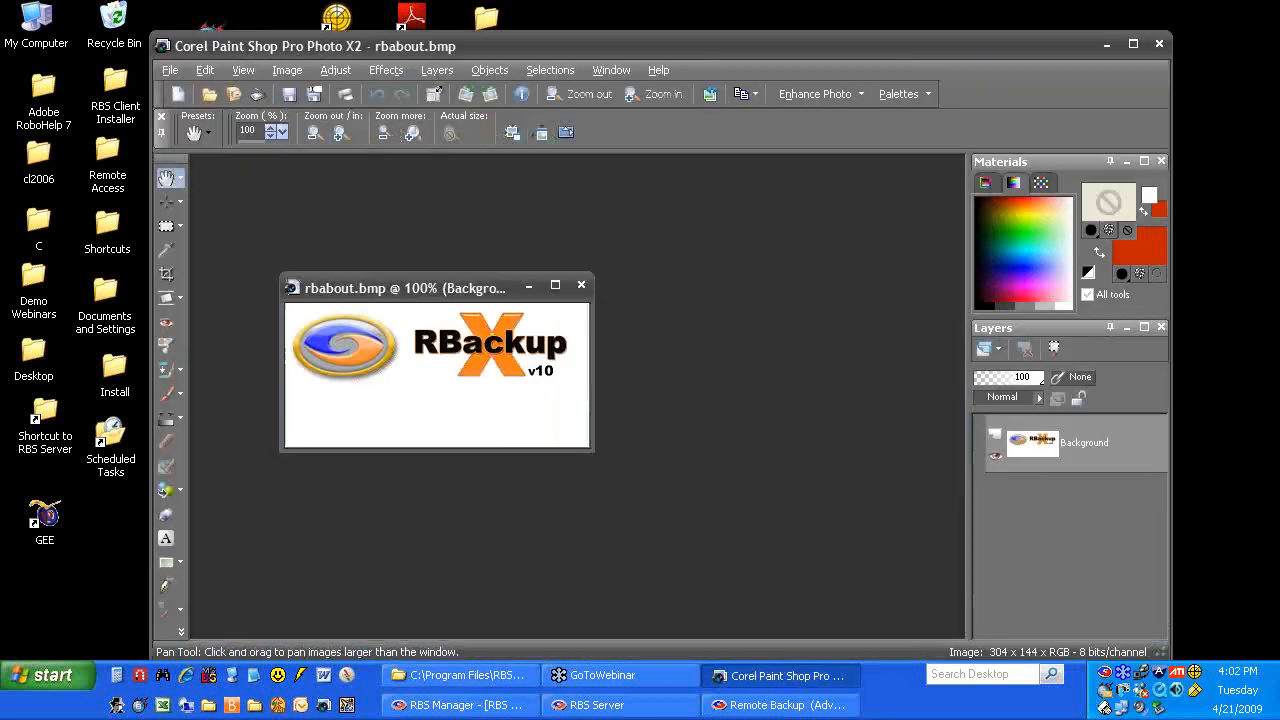
Close rbabout.bmp and minimize Paint Shop Pro, bringing Remote Backup forward
left_click_drag(431, 285, 613, 205)
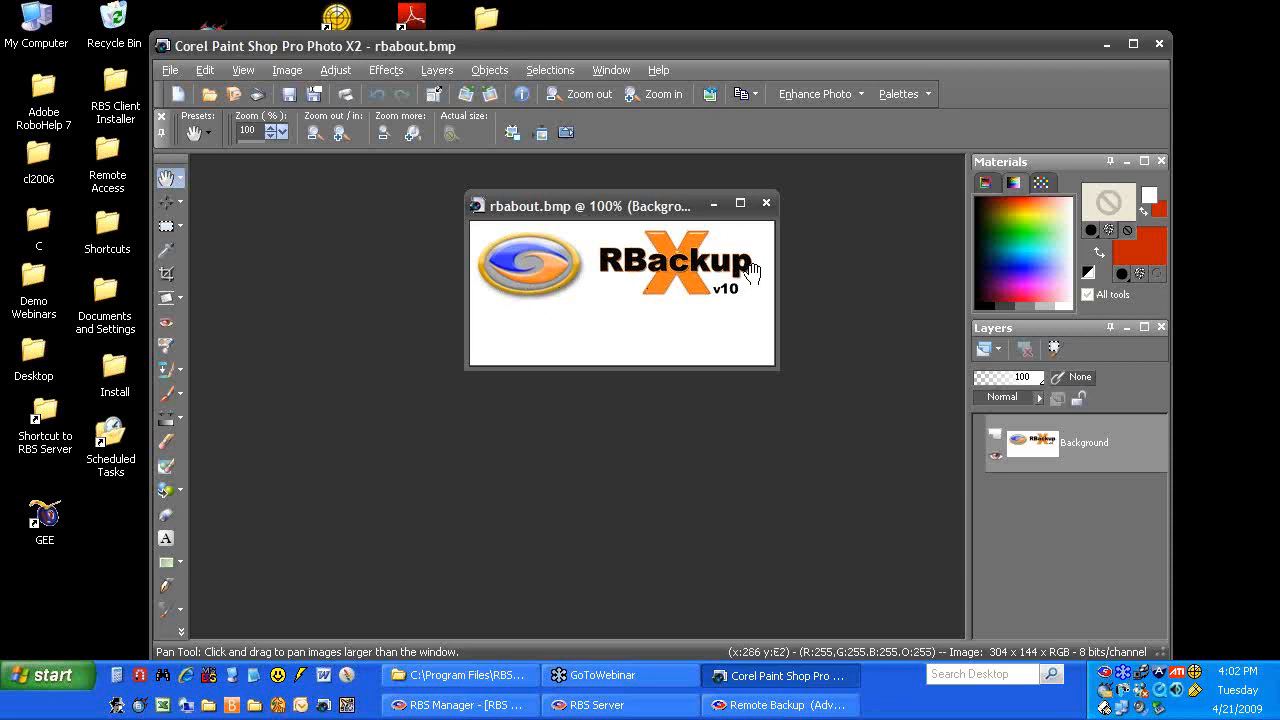
left_click(770, 202)
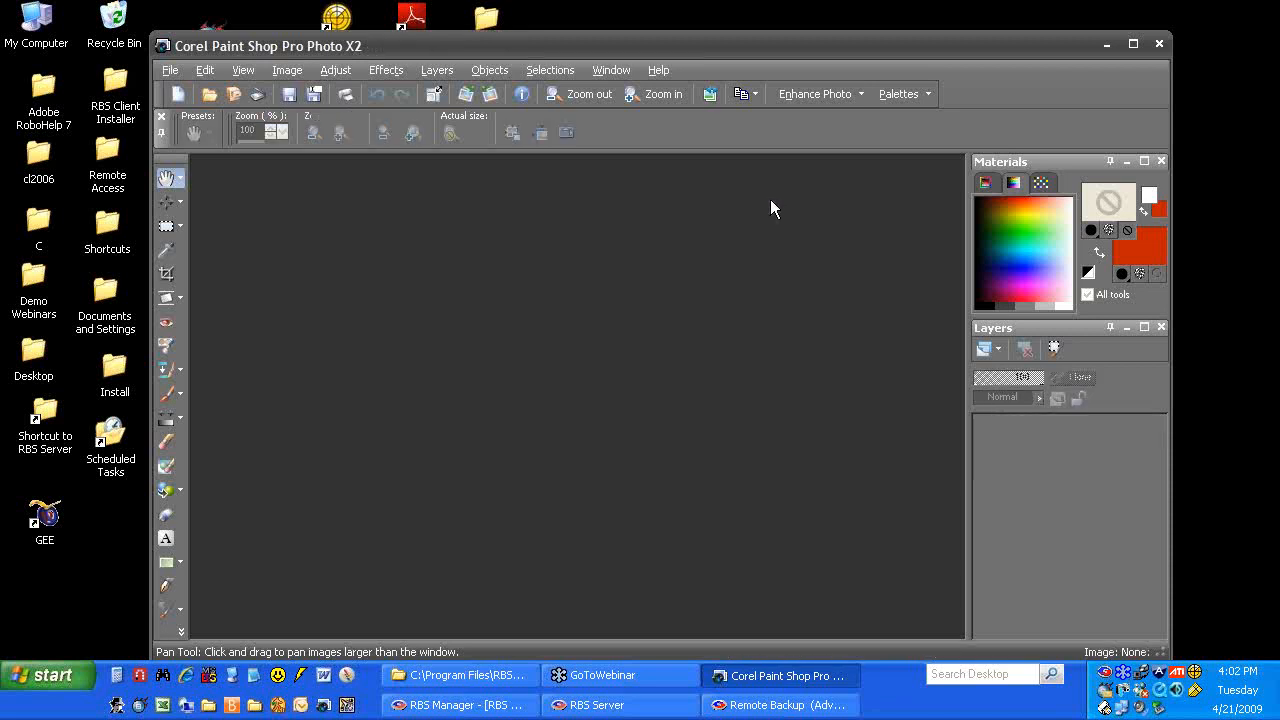
left_click(1108, 44)
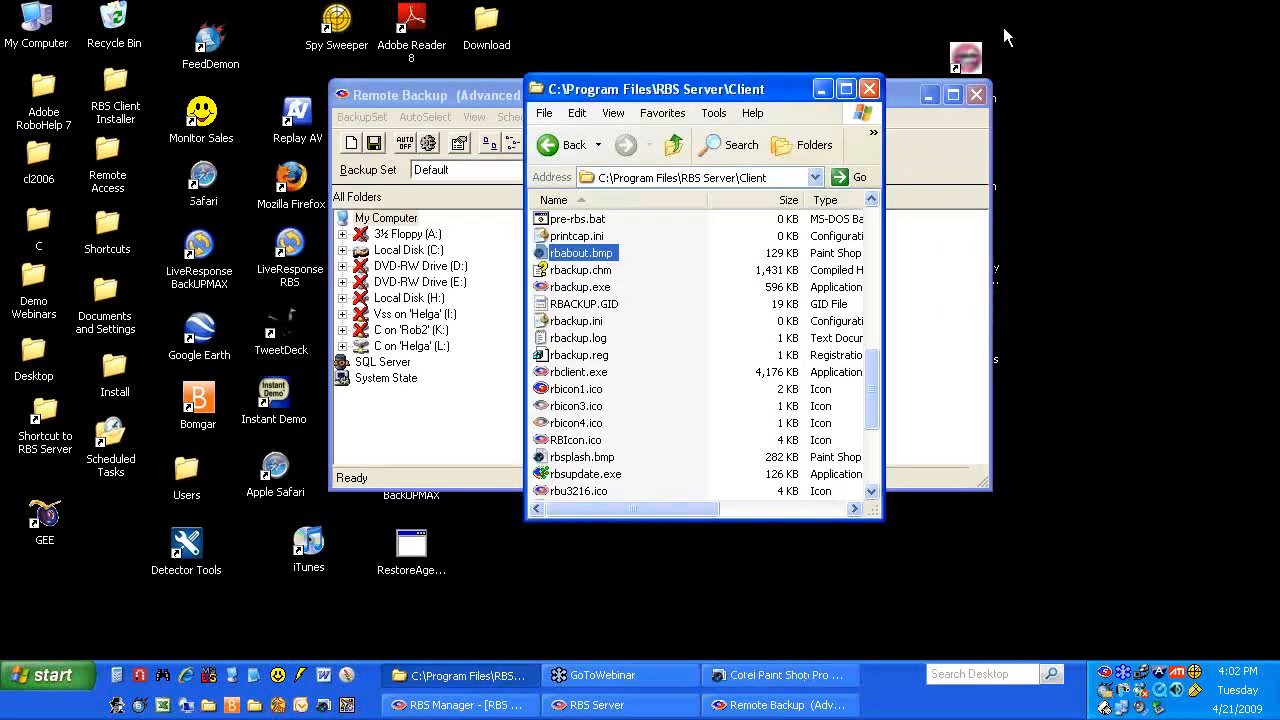
left_click(455, 96)
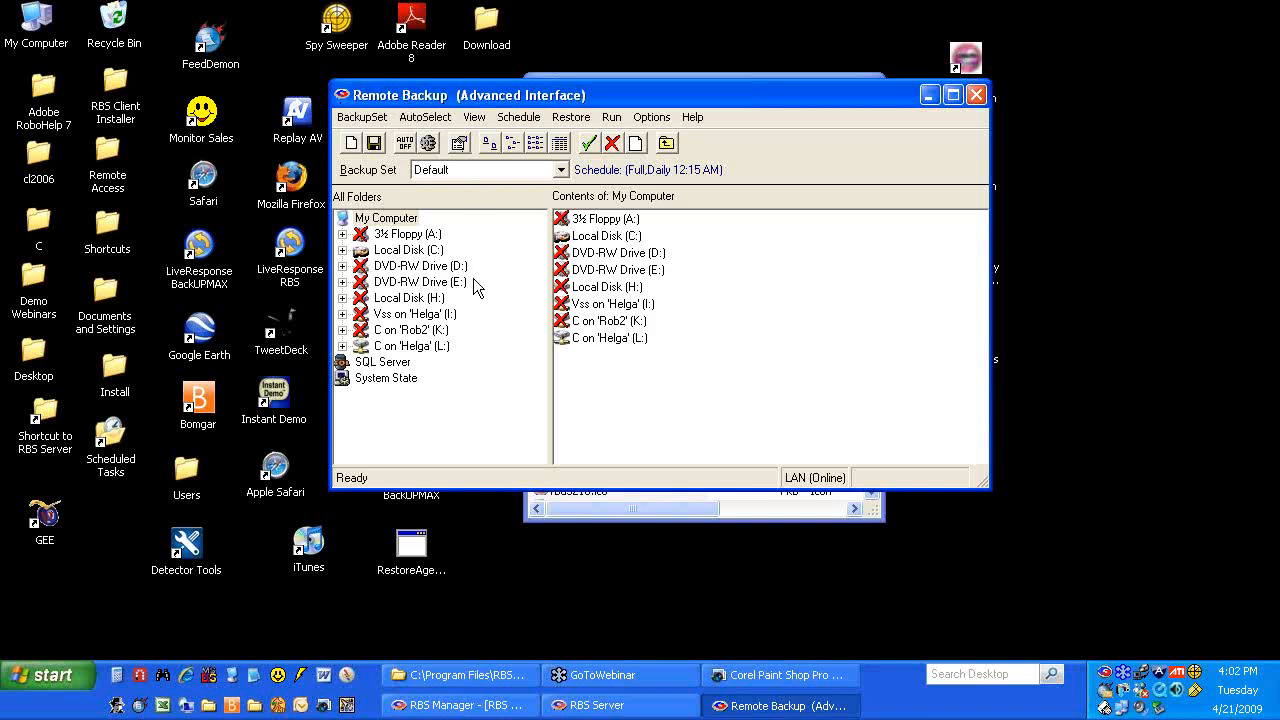
Review the Default set's auto-select file type filters and save the backup set
left_click(425, 118)
left_click(457, 163)
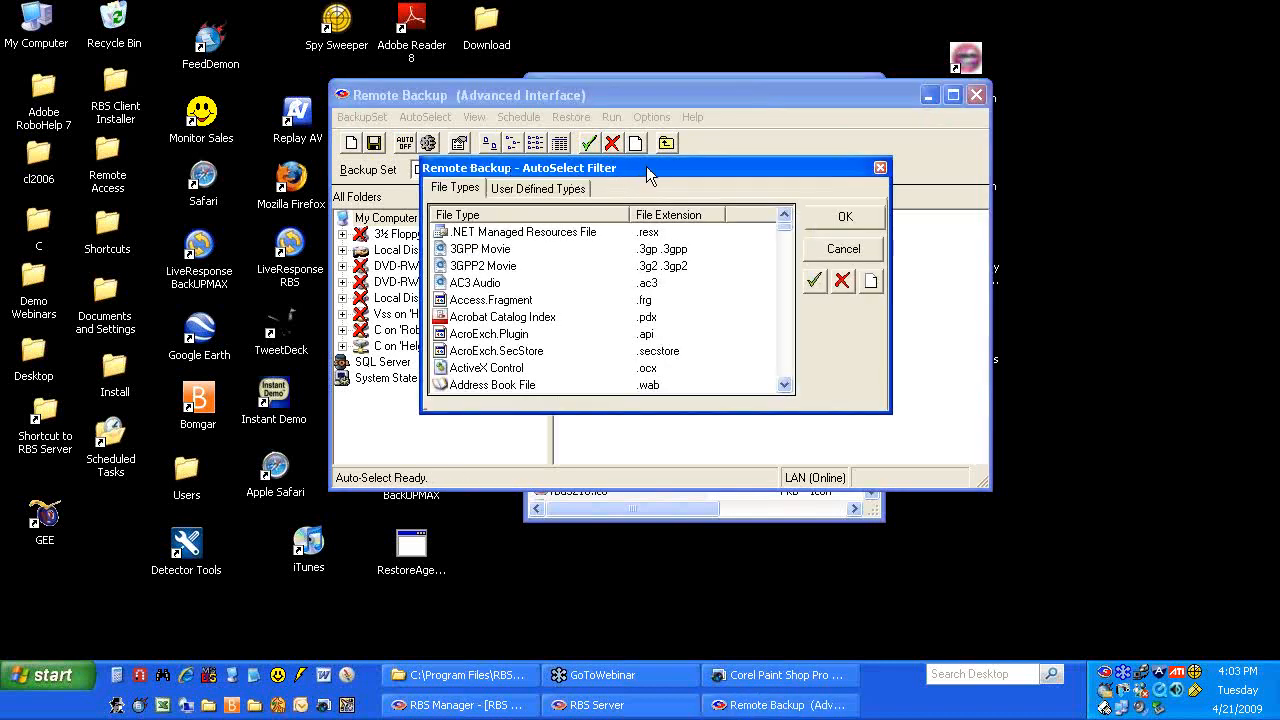
left_click(881, 167)
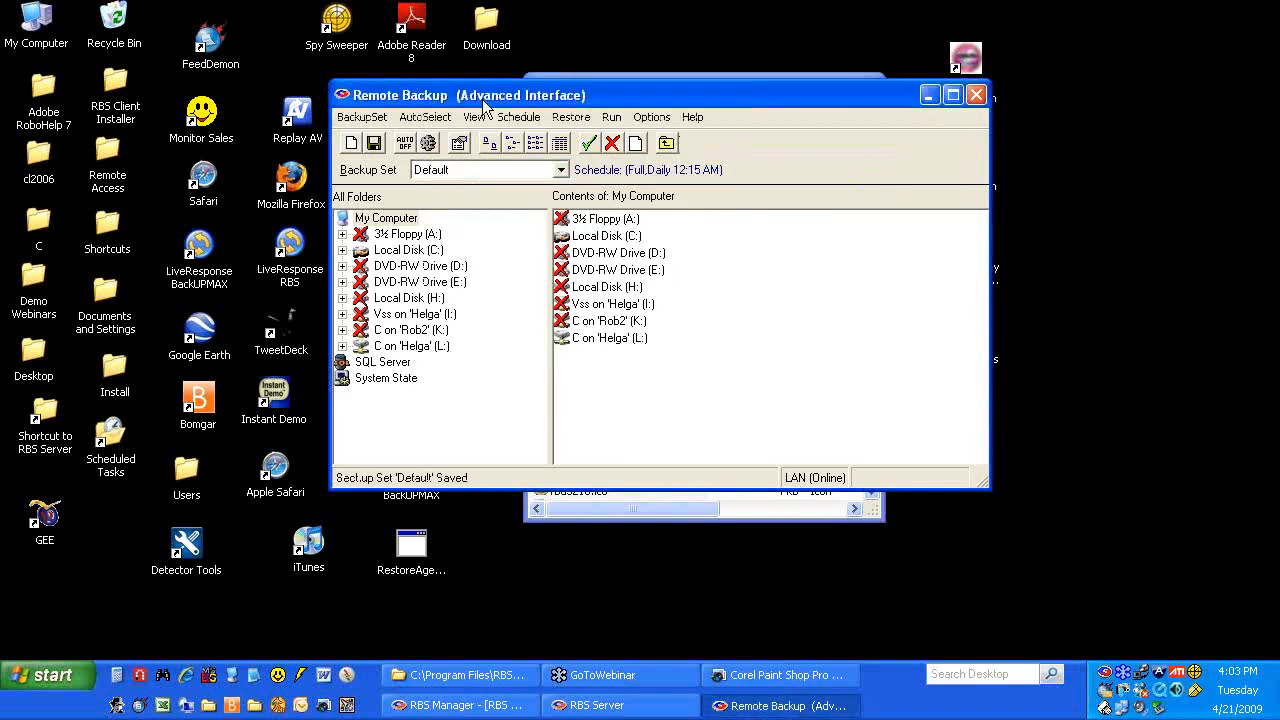
left_click_drag(486, 94, 496, 86)
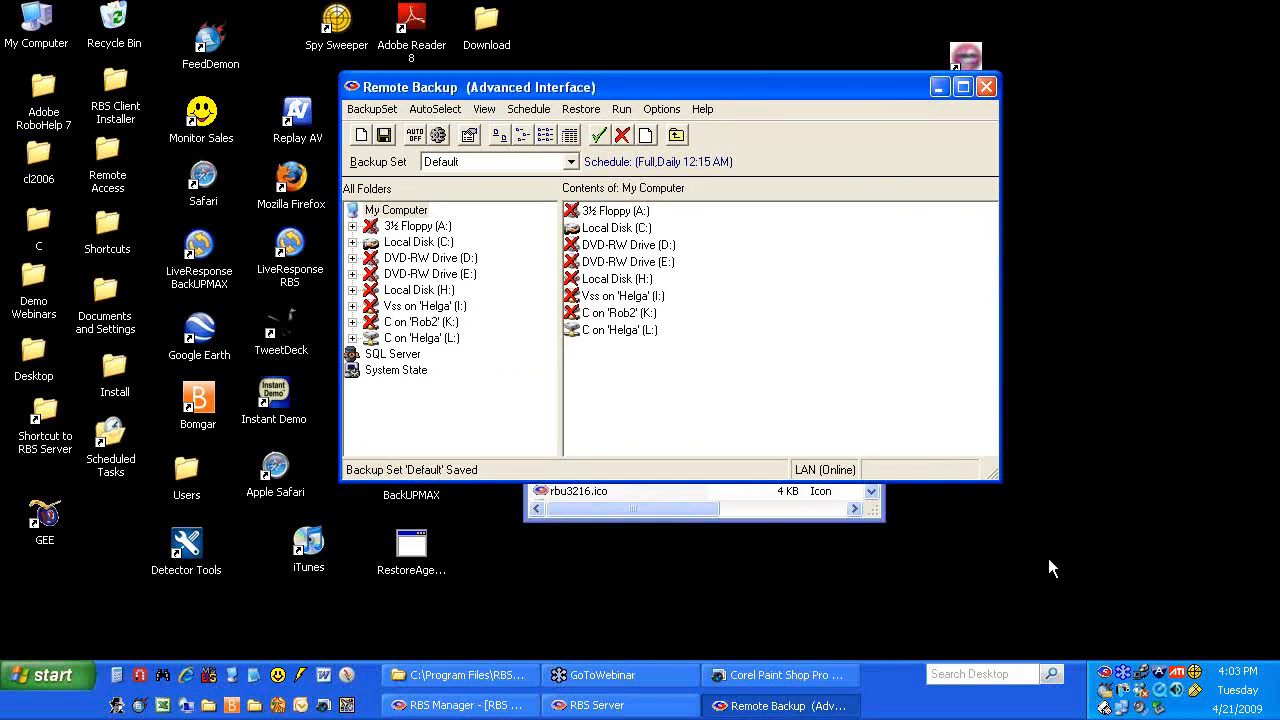
mouse_move(1108, 678)
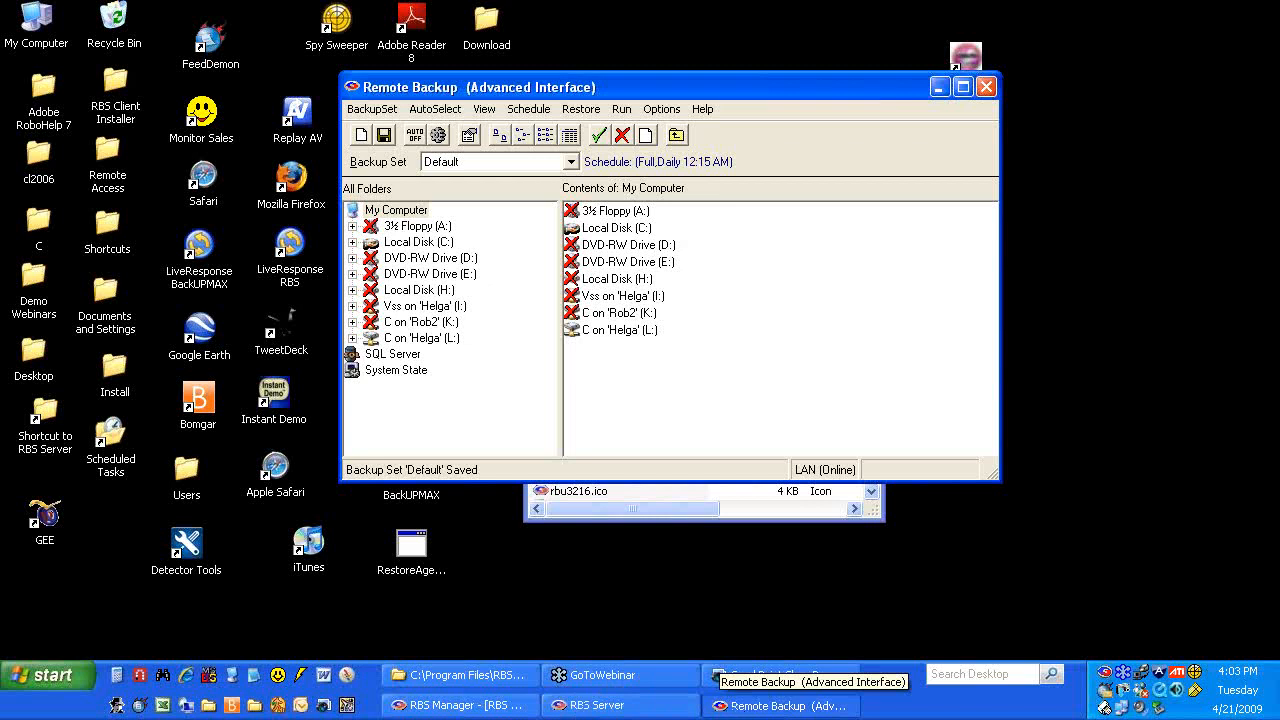
Navigate back to C:\DEMO and launch the Add or Remove Programs shortcut
left_click(626, 516)
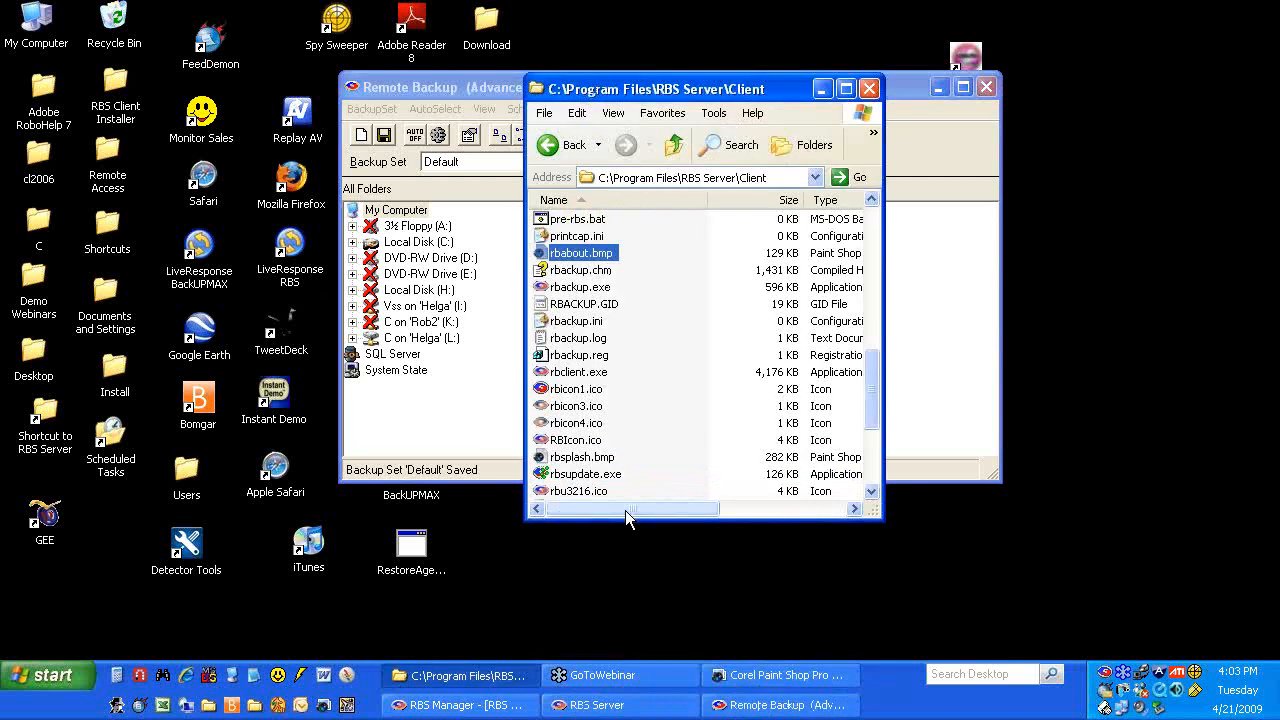
scroll(643, 382, "up", 10)
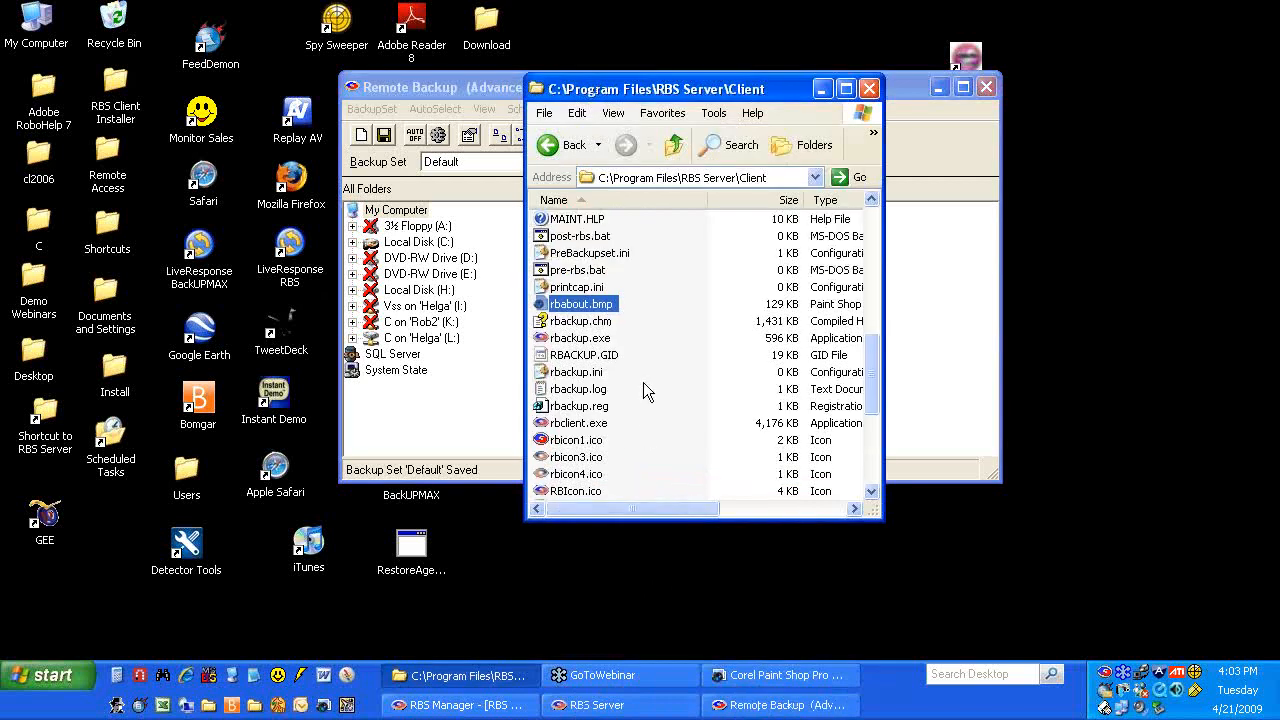
left_click(562, 147)
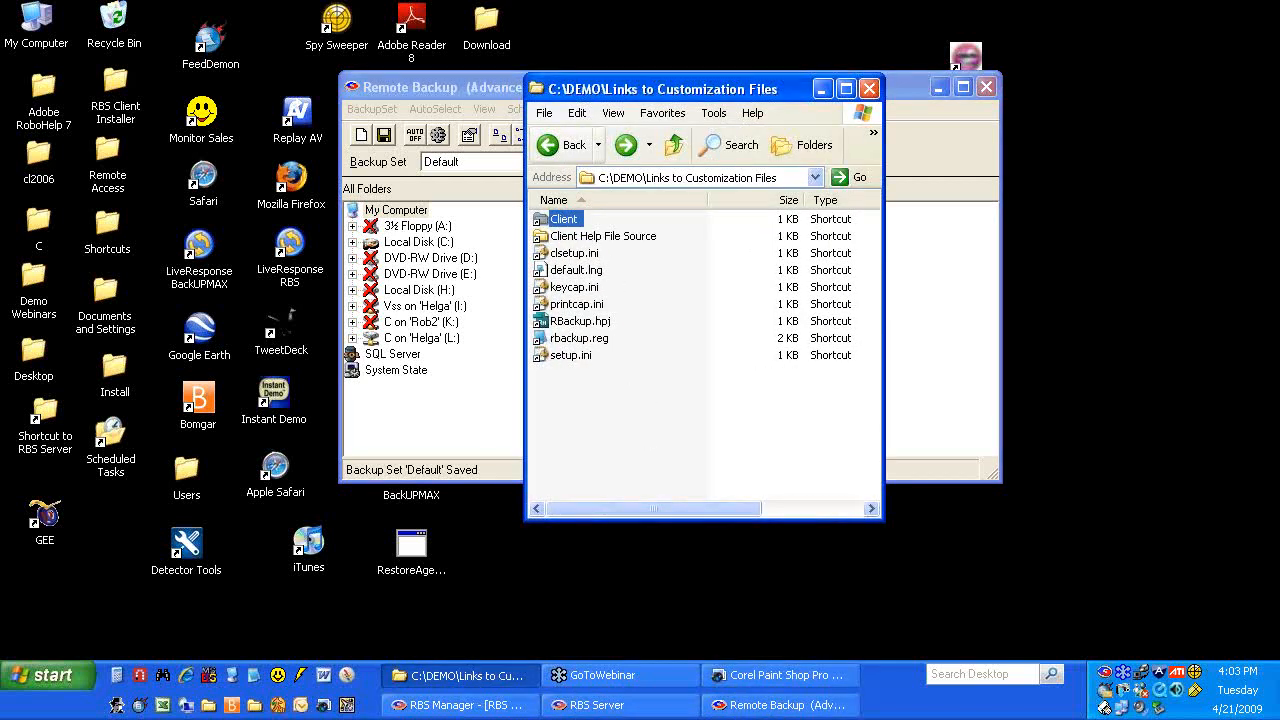
left_click(562, 147)
left_click(590, 288)
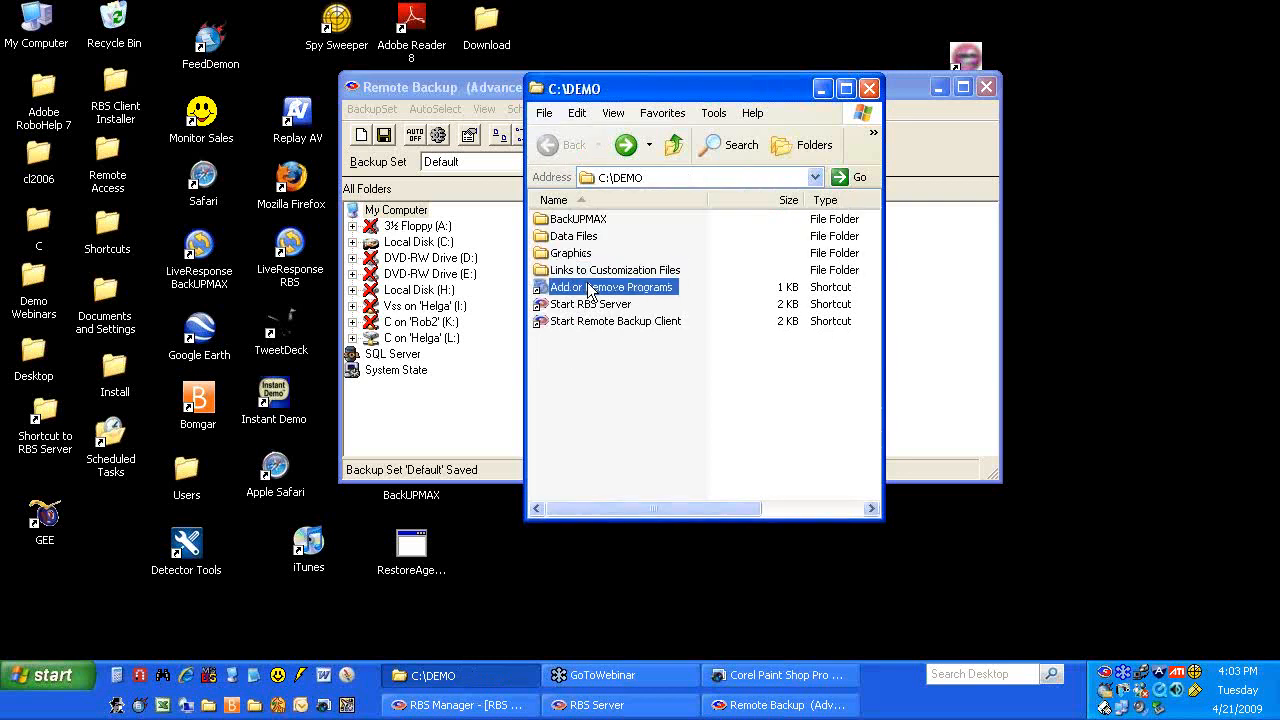
double_click(586, 288)
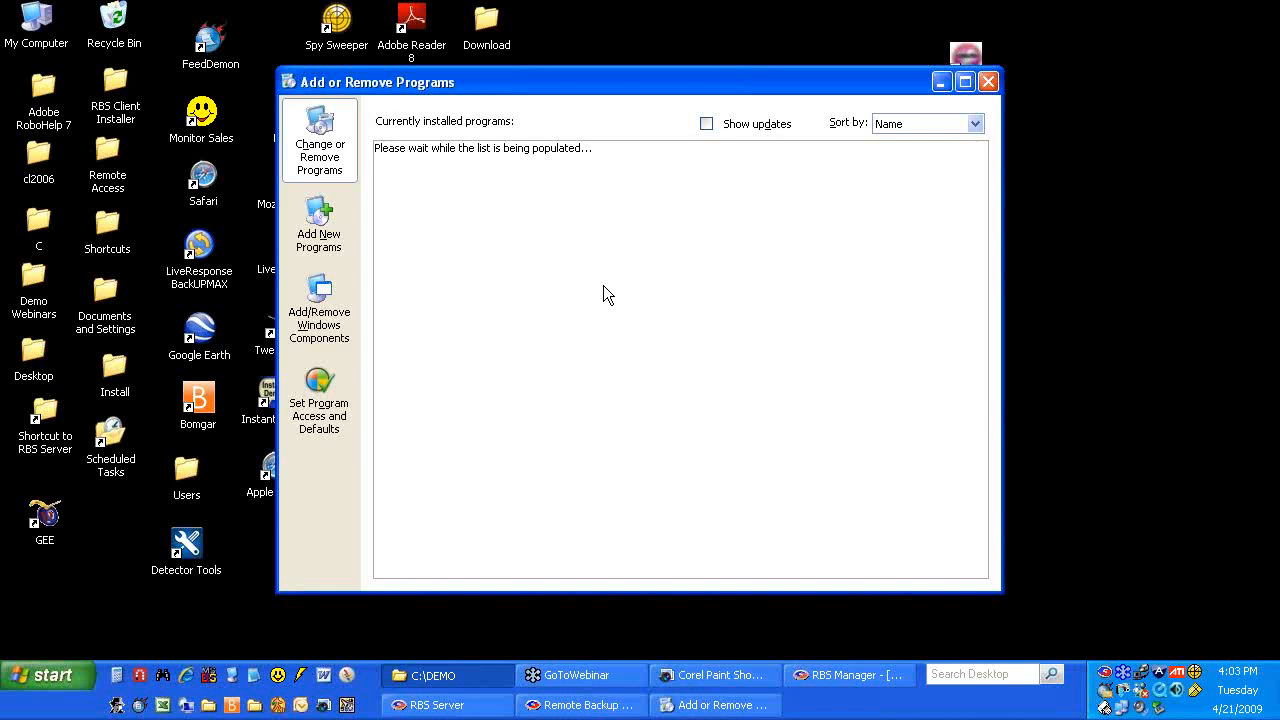
View Remote Backup's support information (version 10.01.620), then close Add or Remove Programs
scroll(603, 285, "down", 20)
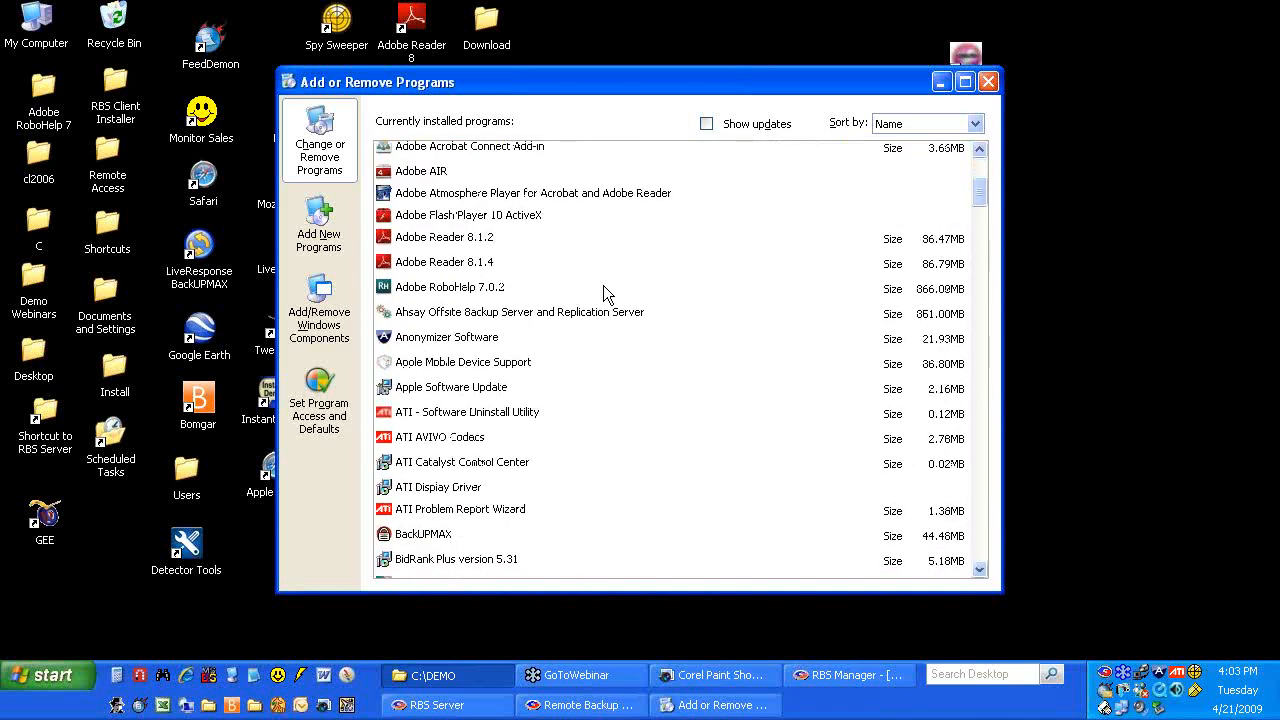
scroll(603, 285, "down", 20)
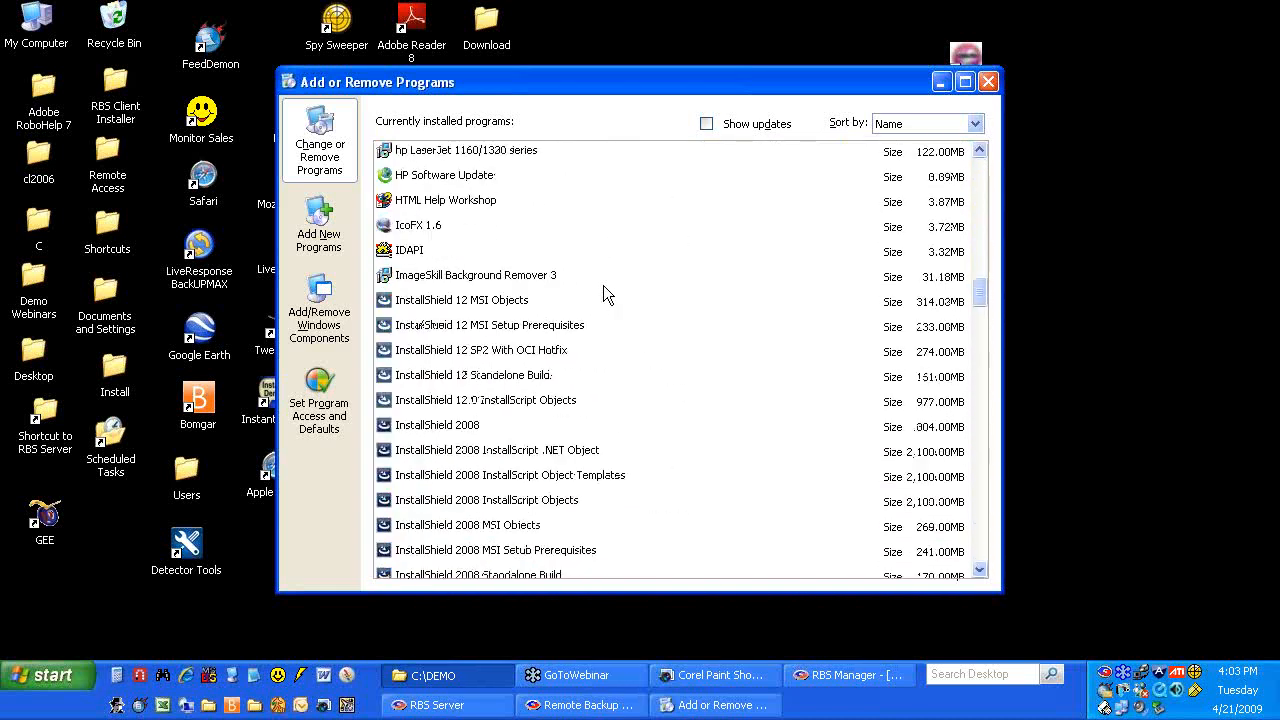
scroll(603, 285, "down", 10)
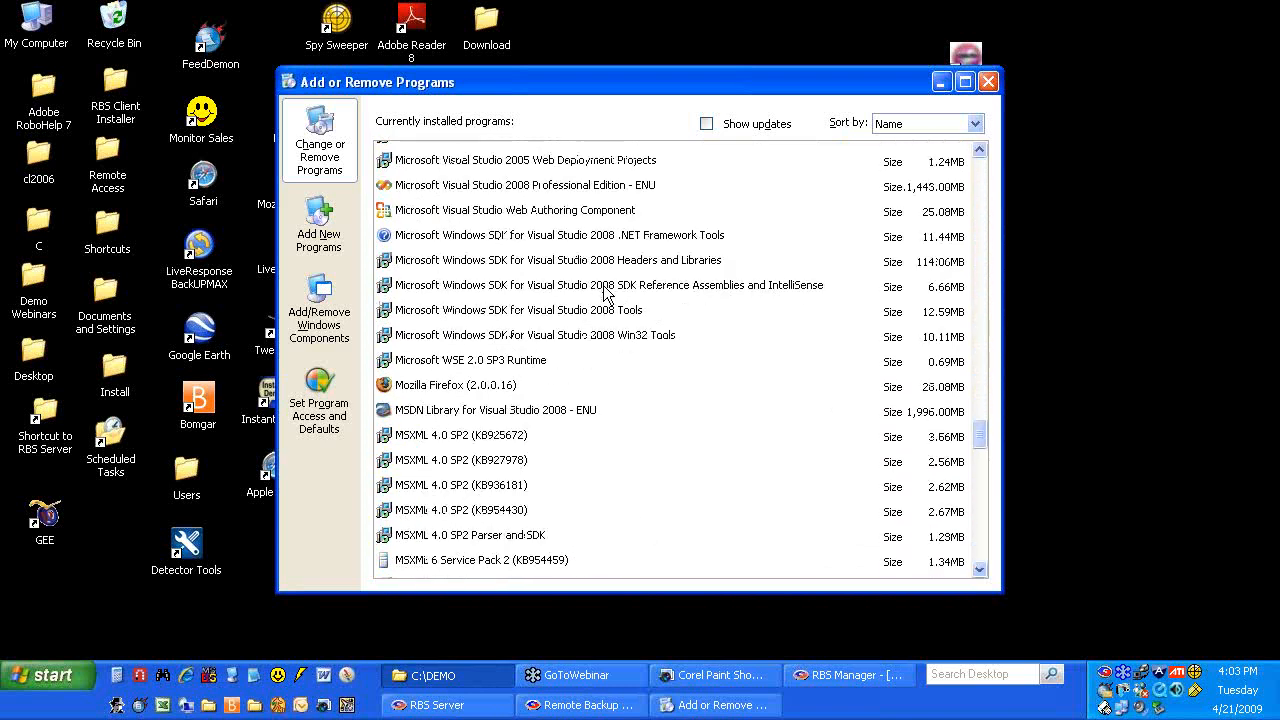
scroll(603, 285, "down", 10)
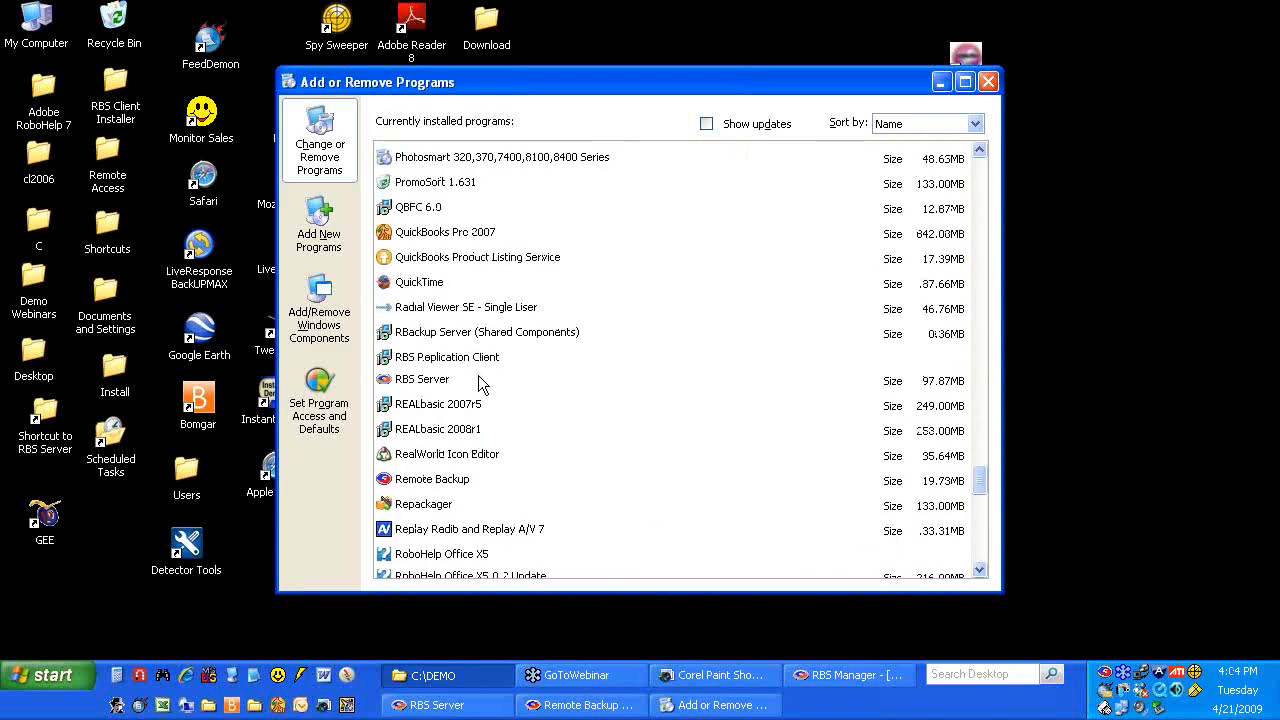
left_click(436, 477)
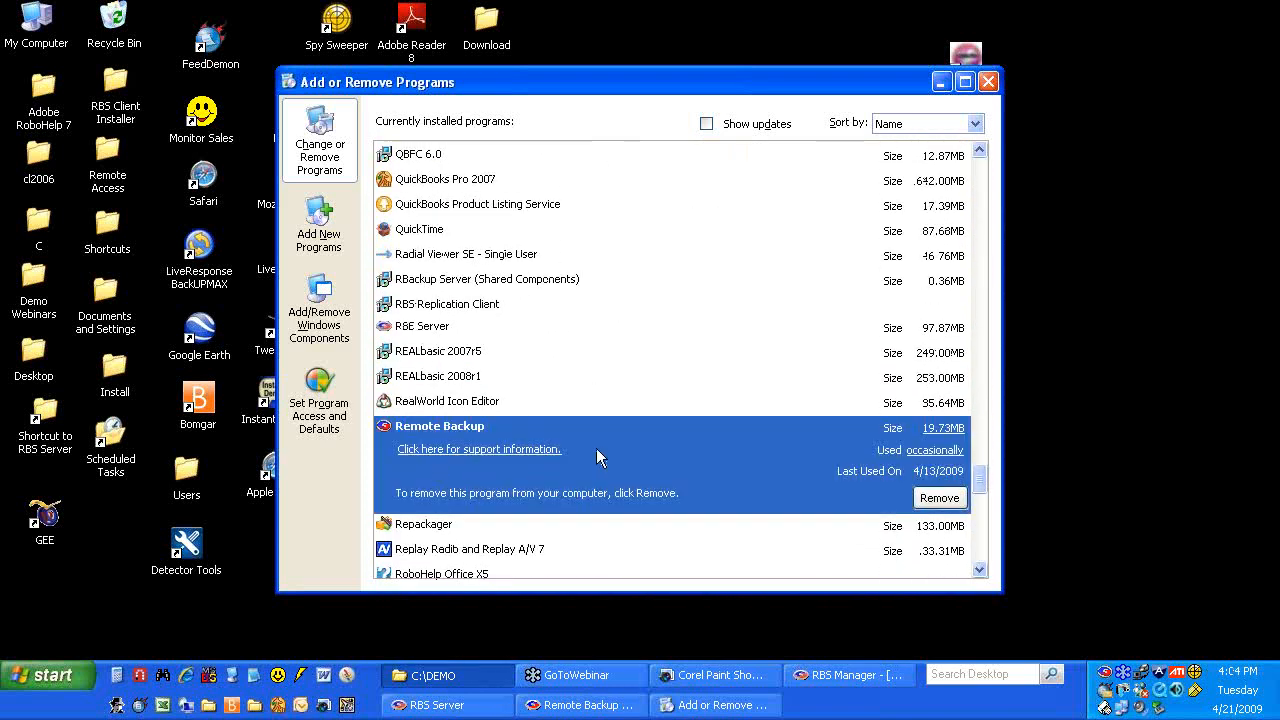
scroll(634, 450, "down", 2)
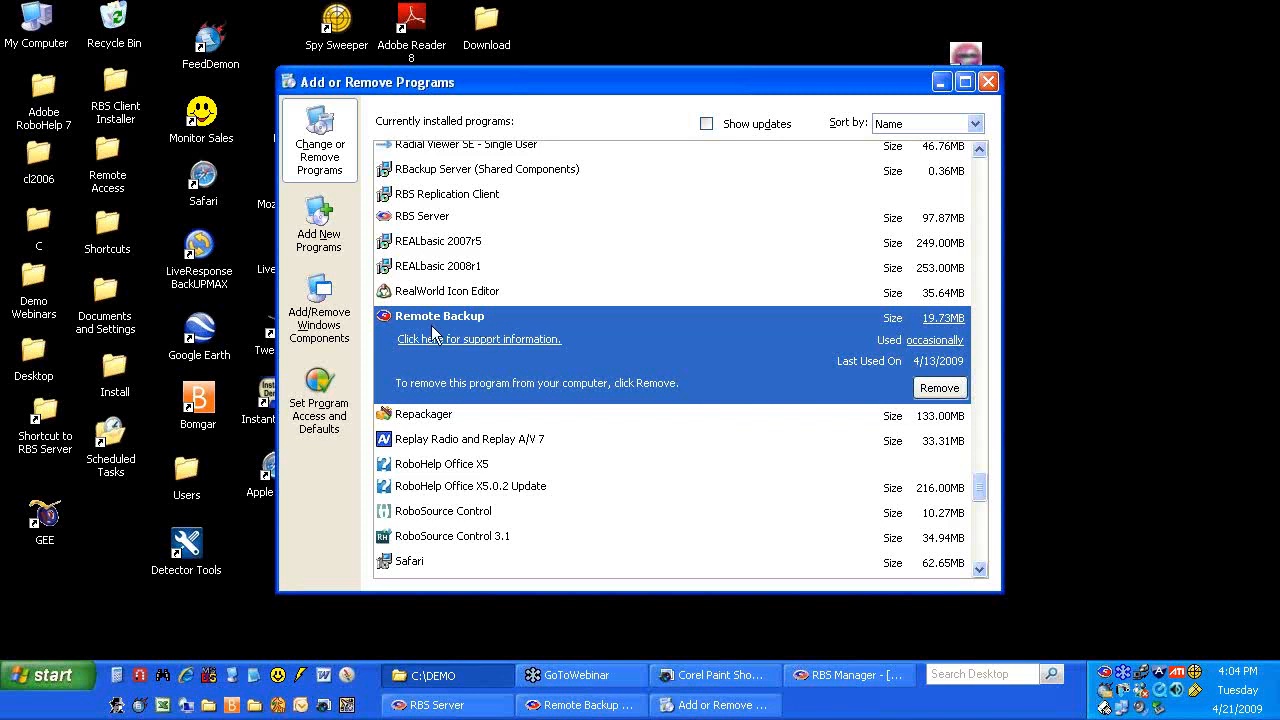
left_click(503, 345)
left_click_drag(596, 275, 586, 252)
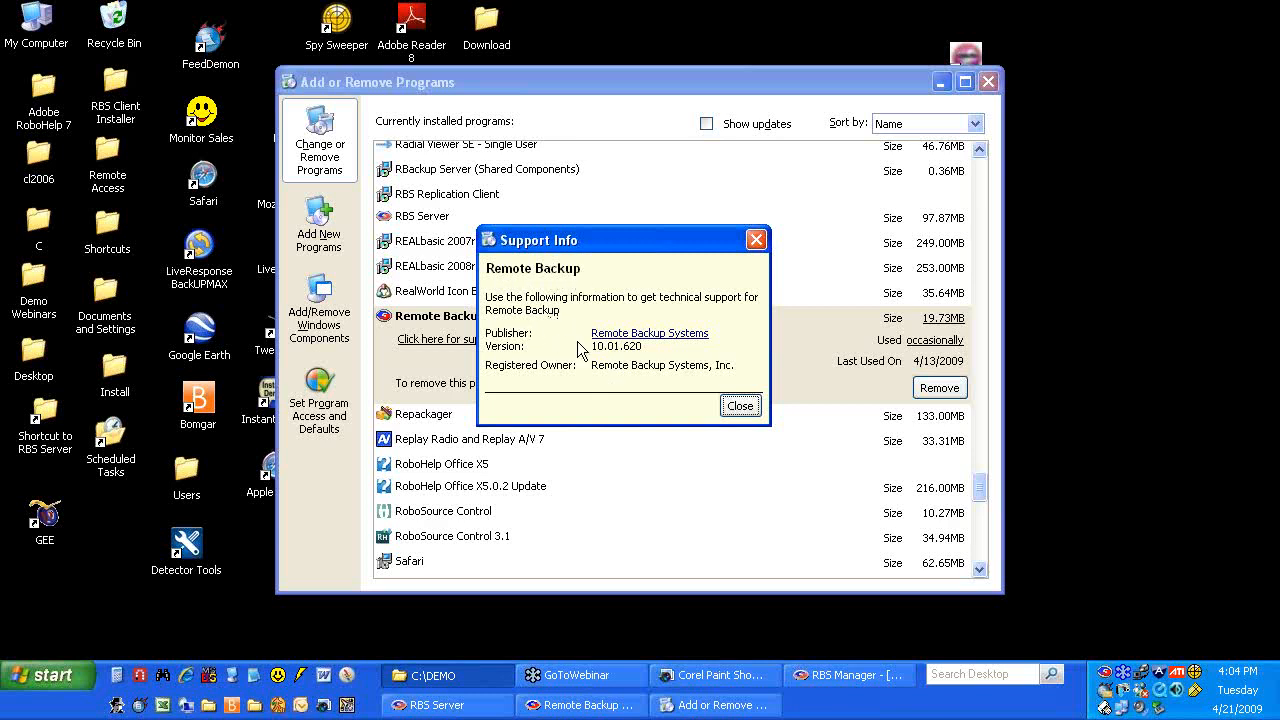
left_click(742, 407)
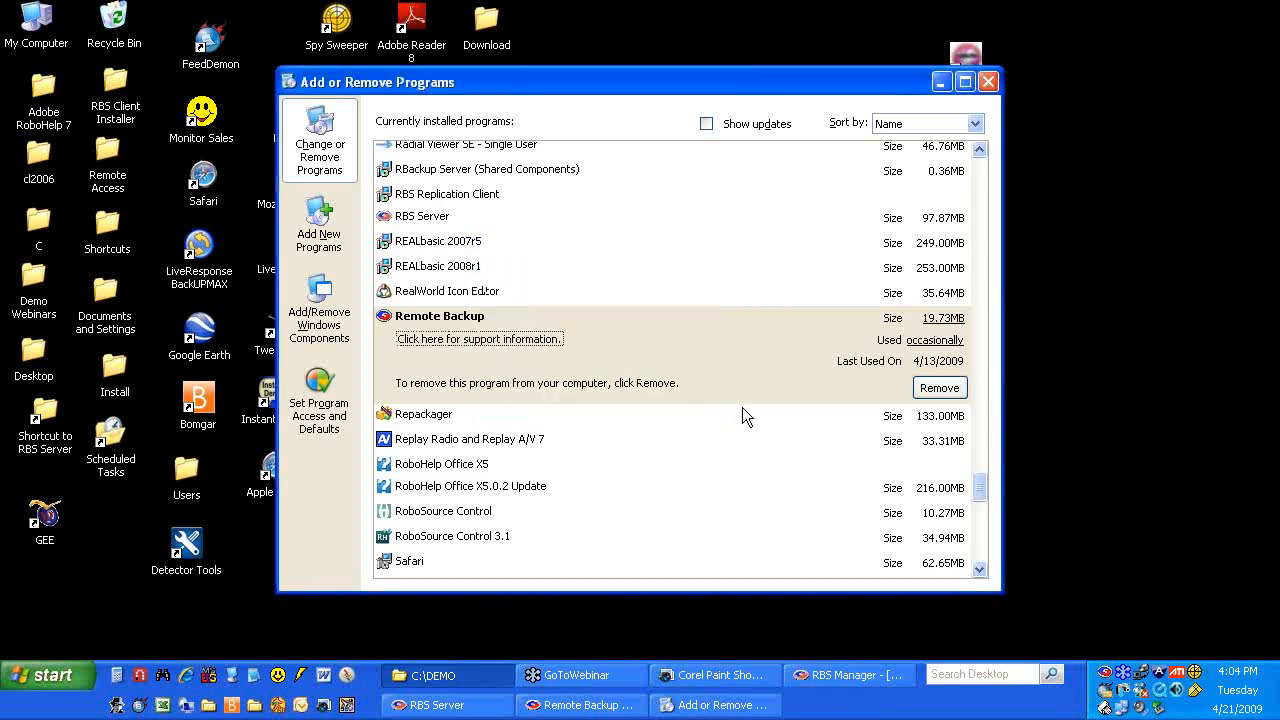
left_click(987, 81)
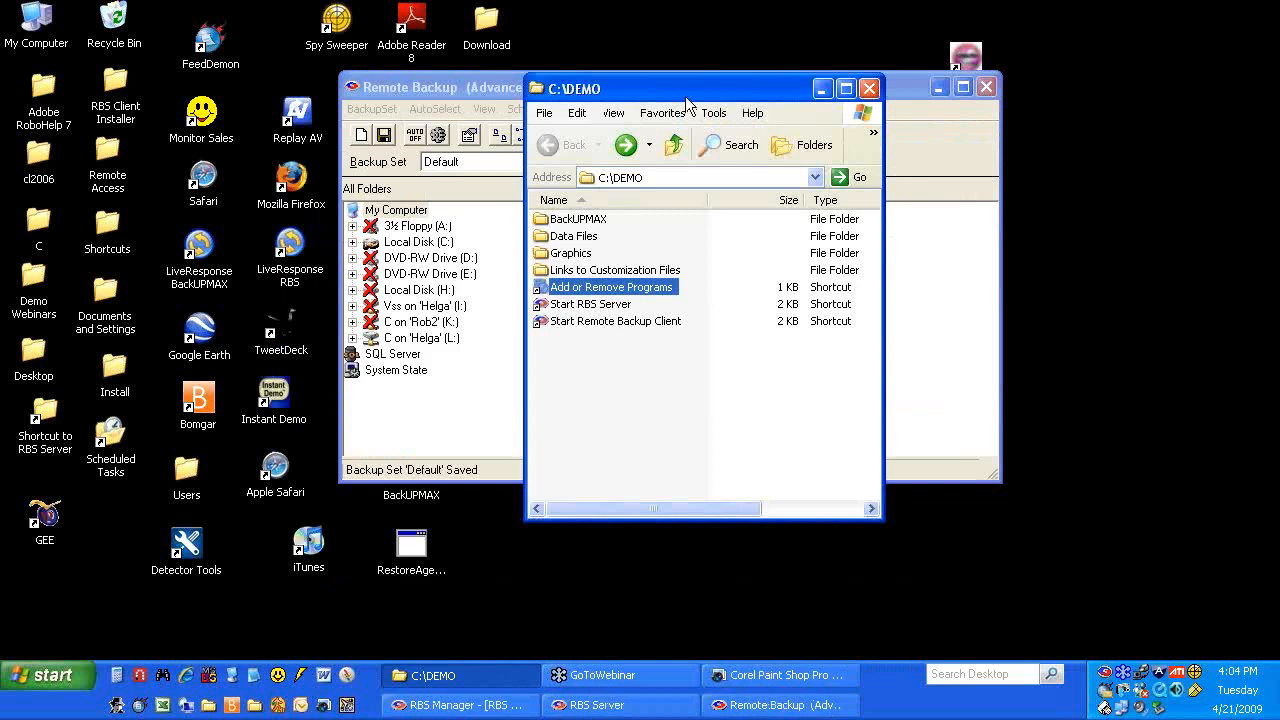
Bring the Remote Backup client to the front and close it
left_click_drag(685, 97, 678, 128)
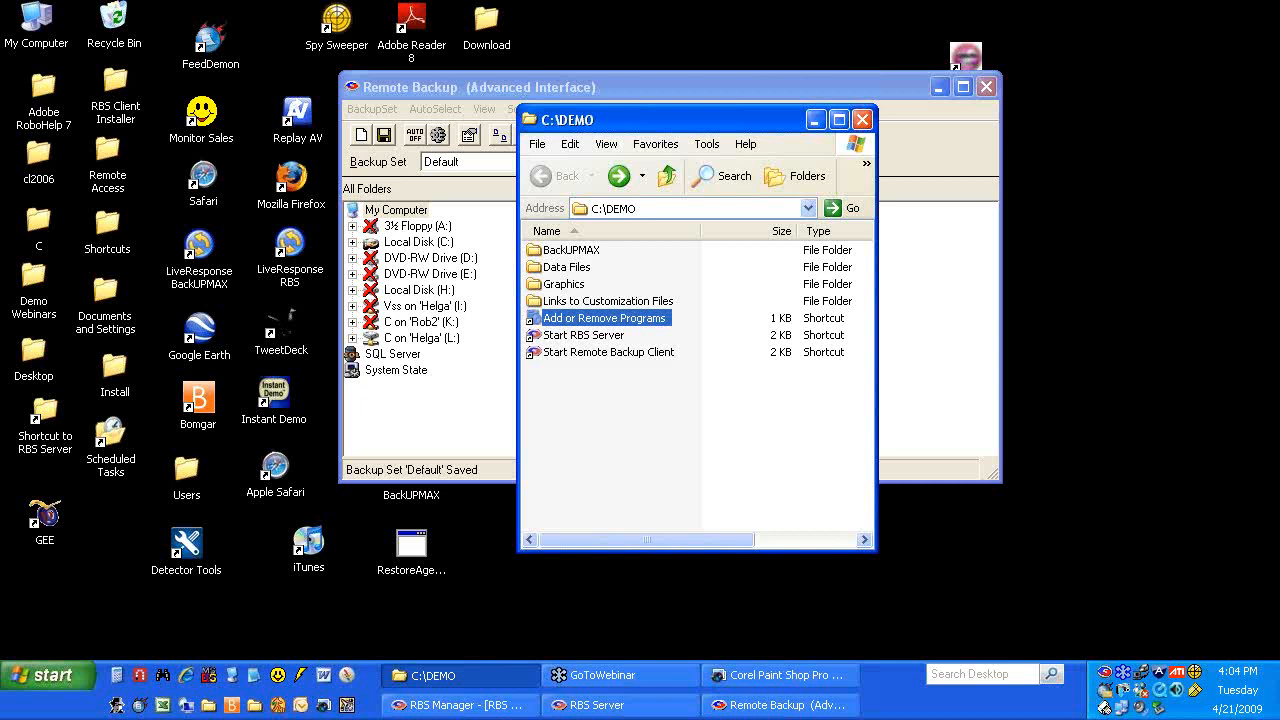
left_click(663, 88)
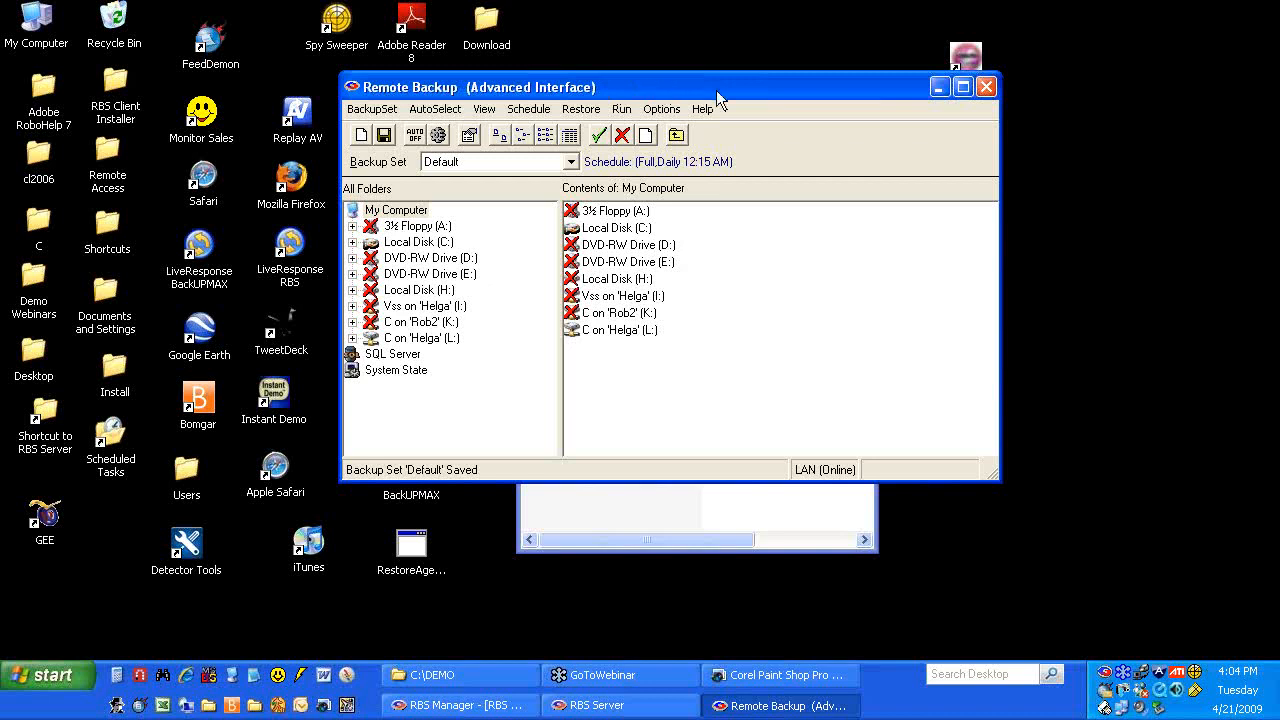
left_click(986, 87)
Reopen Add or Remove Programs, select the Remote Backup entry and choose Remove
double_click(603, 318)
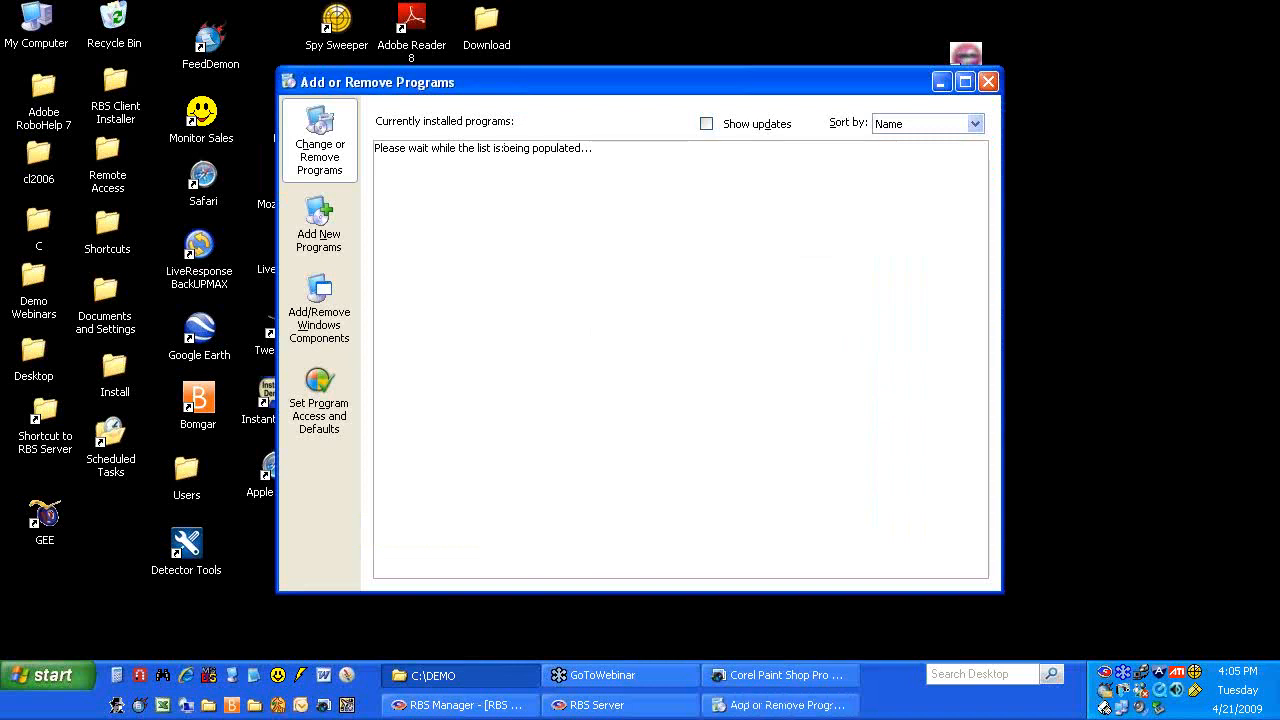
scroll(642, 326, "down", 20)
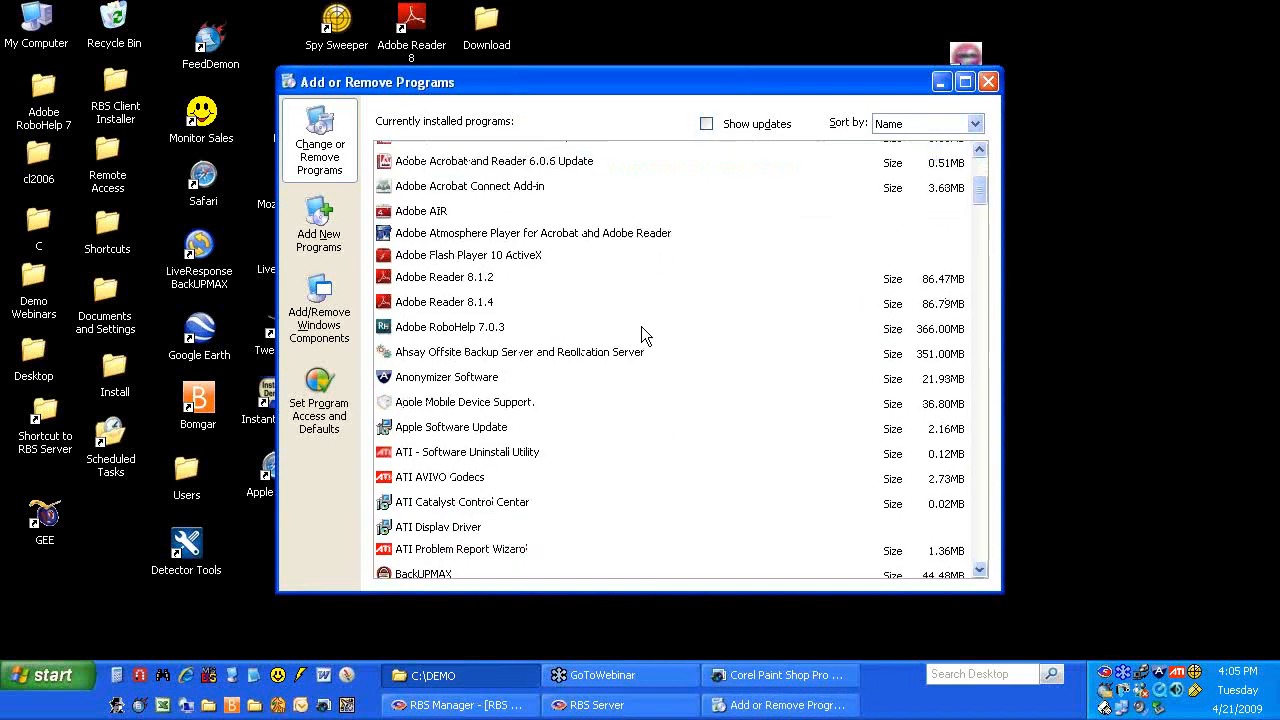
scroll(640, 347, "down", 20)
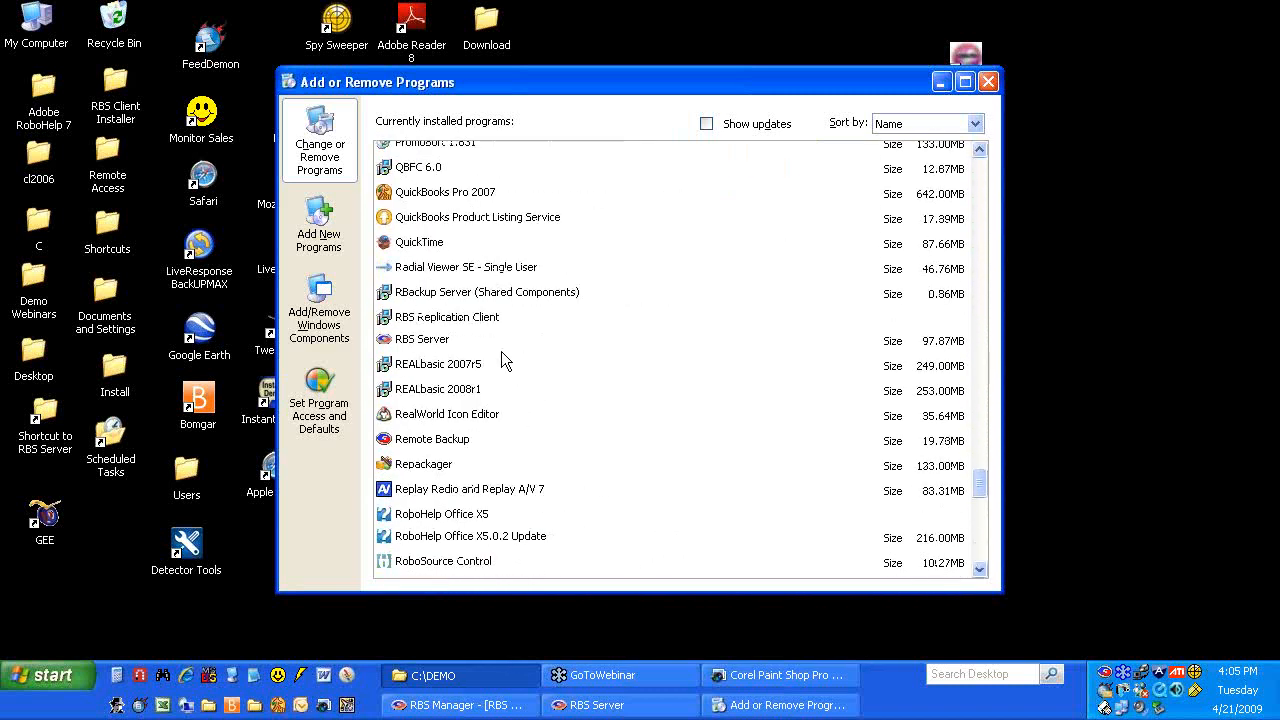
left_click(432, 442)
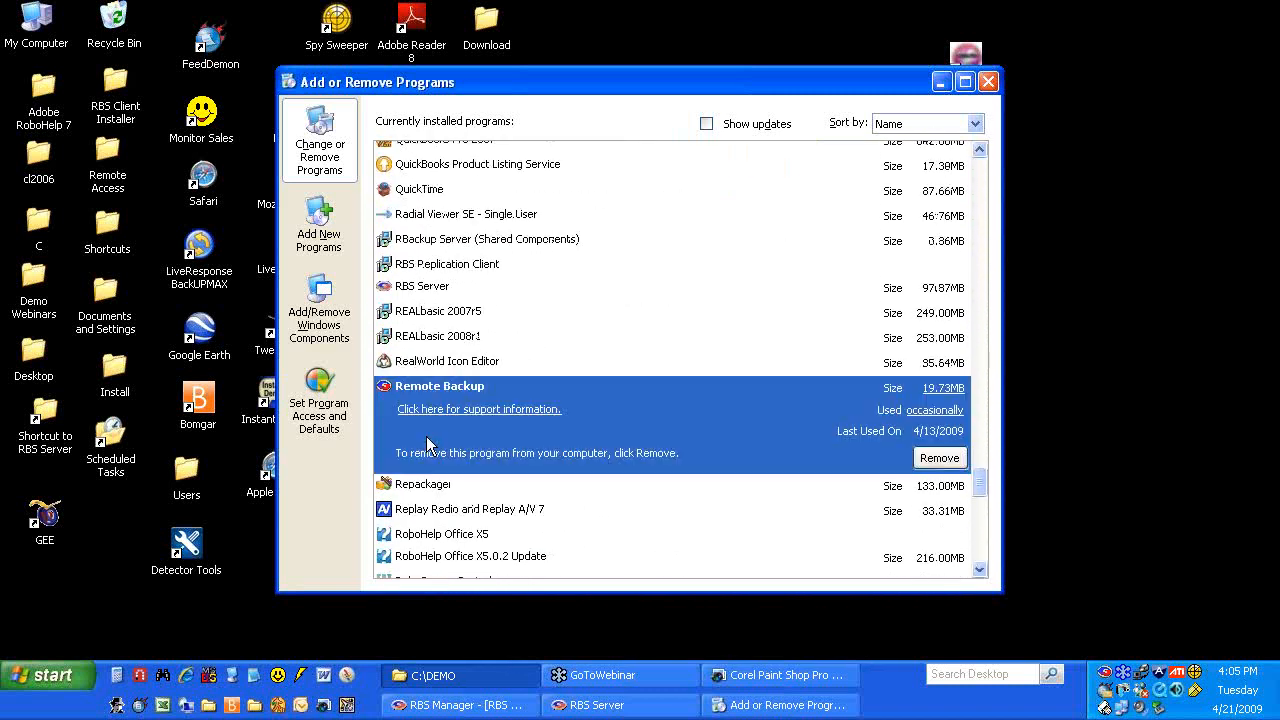
left_click(937, 460)
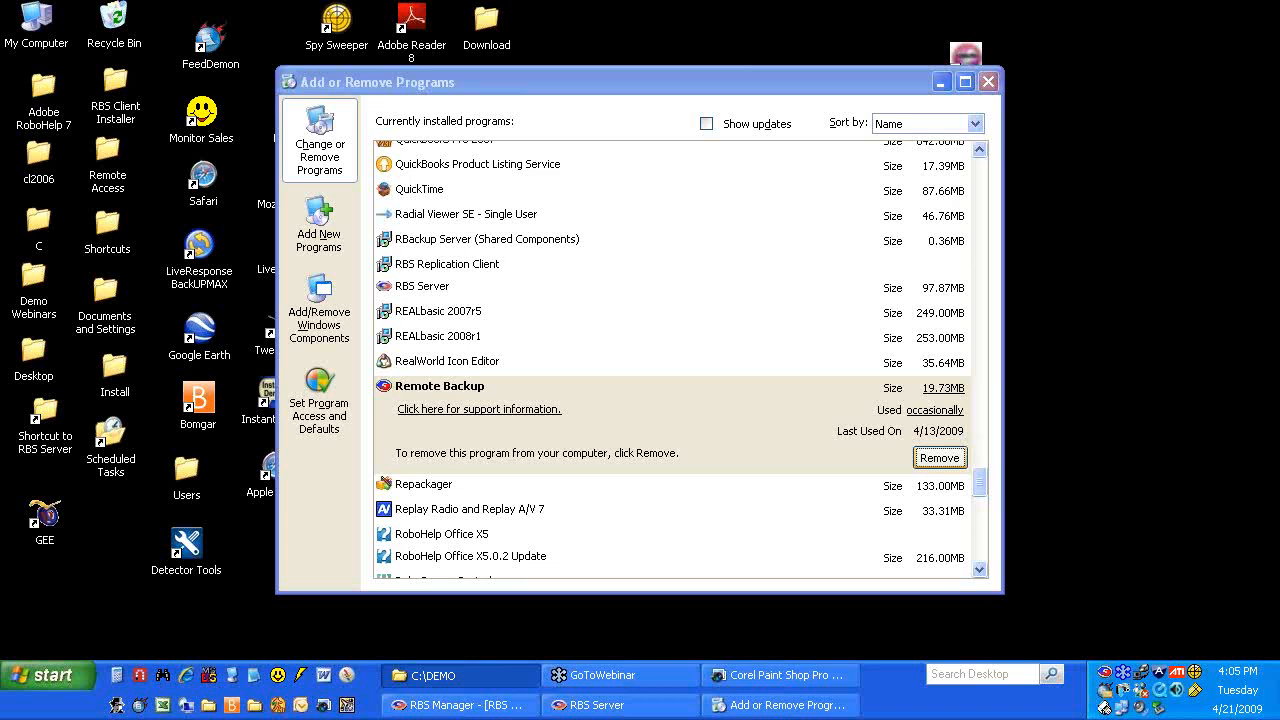
Confirm the Remote Backup removal, then close Add or Remove Programs once it finishes
left_click(932, 458)
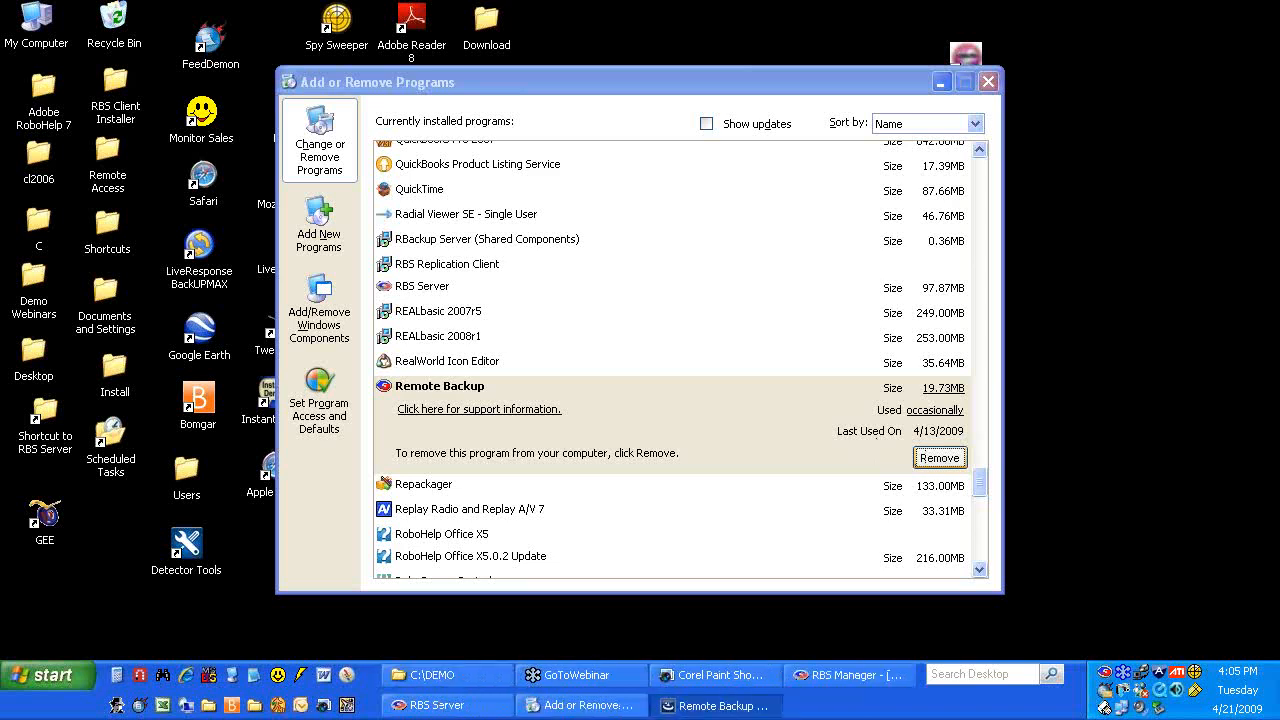
left_click(606, 398)
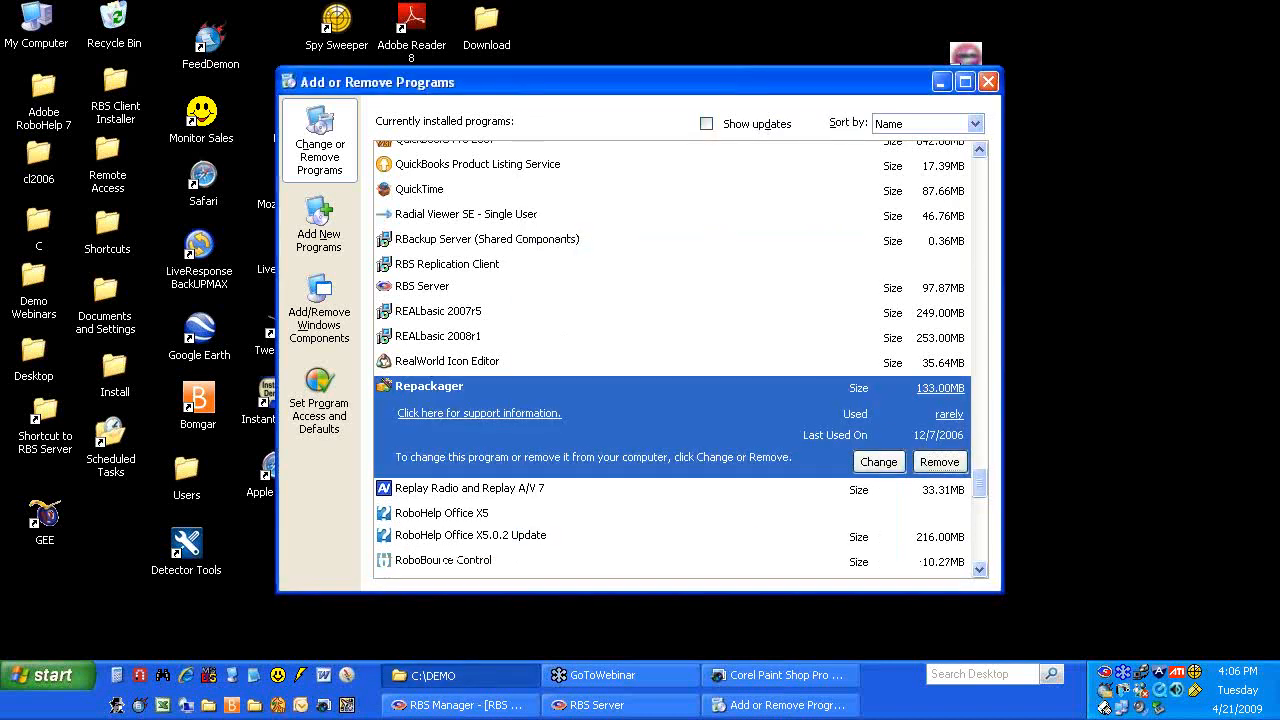
left_click(987, 83)
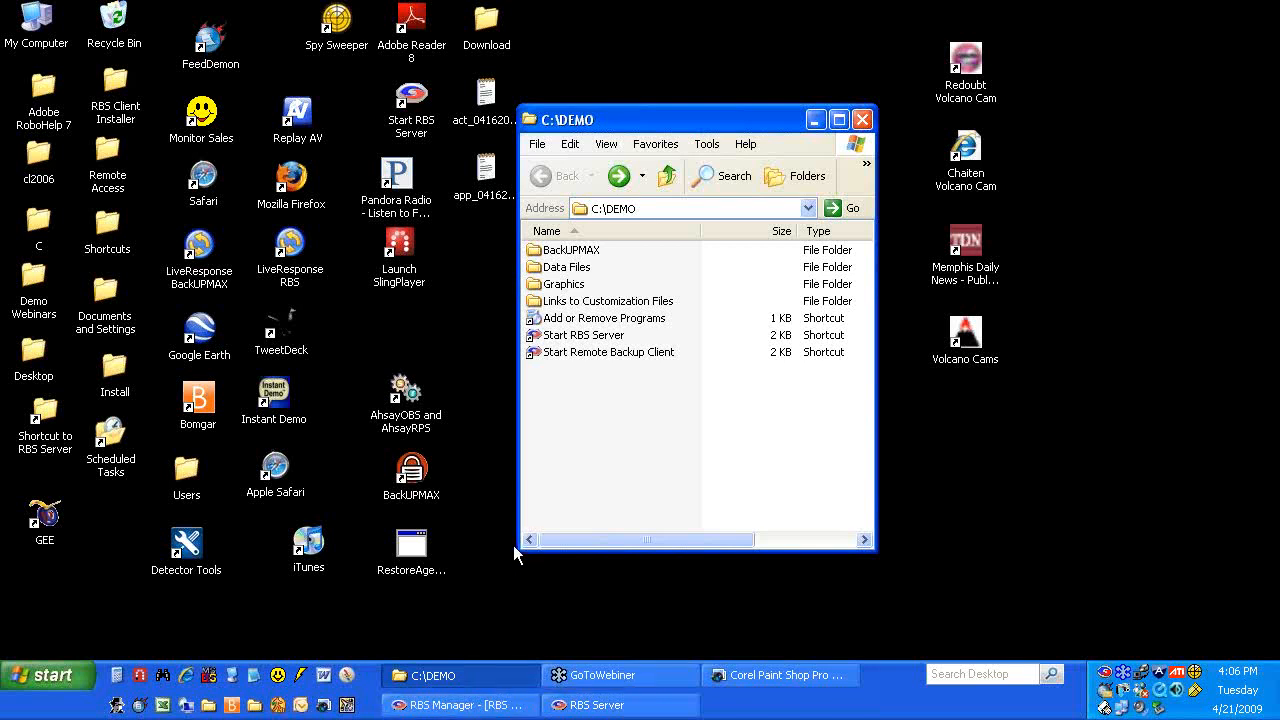
Choose Tools > Customize Client Installer in RBS Manager and dismiss the three database errors, including missing backup.mdb
left_click(466, 706)
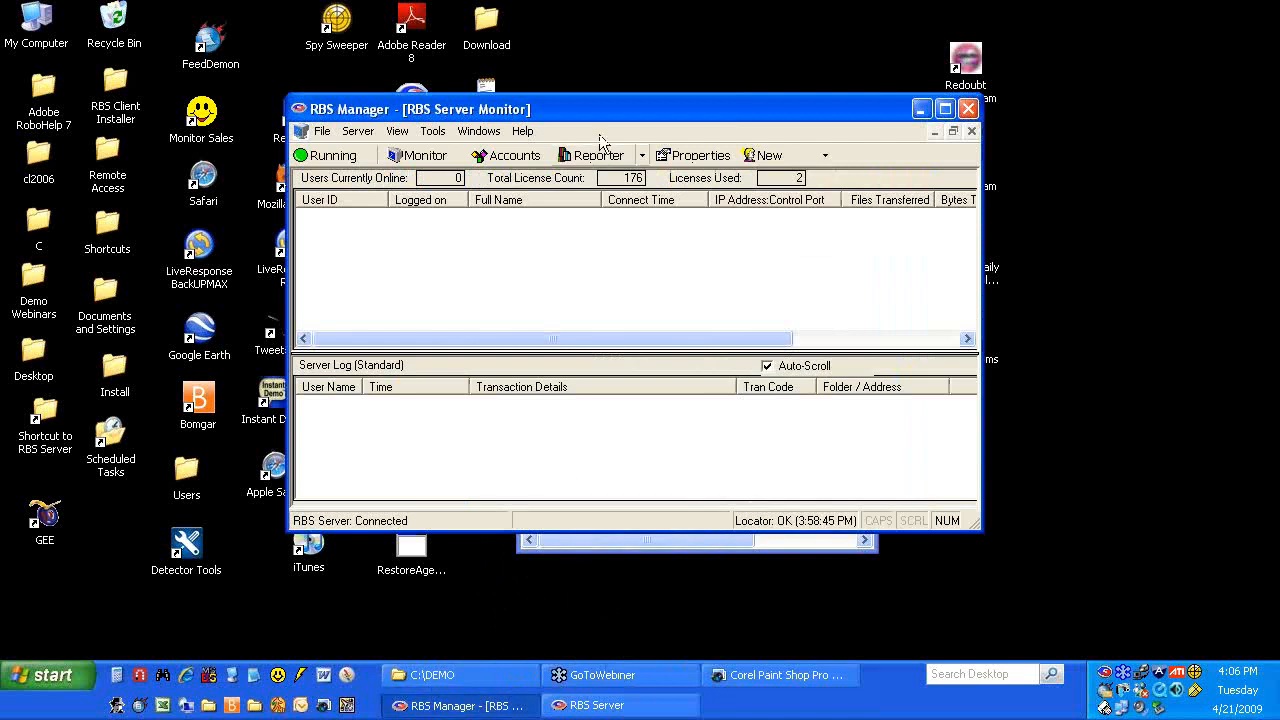
left_click_drag(598, 111, 642, 97)
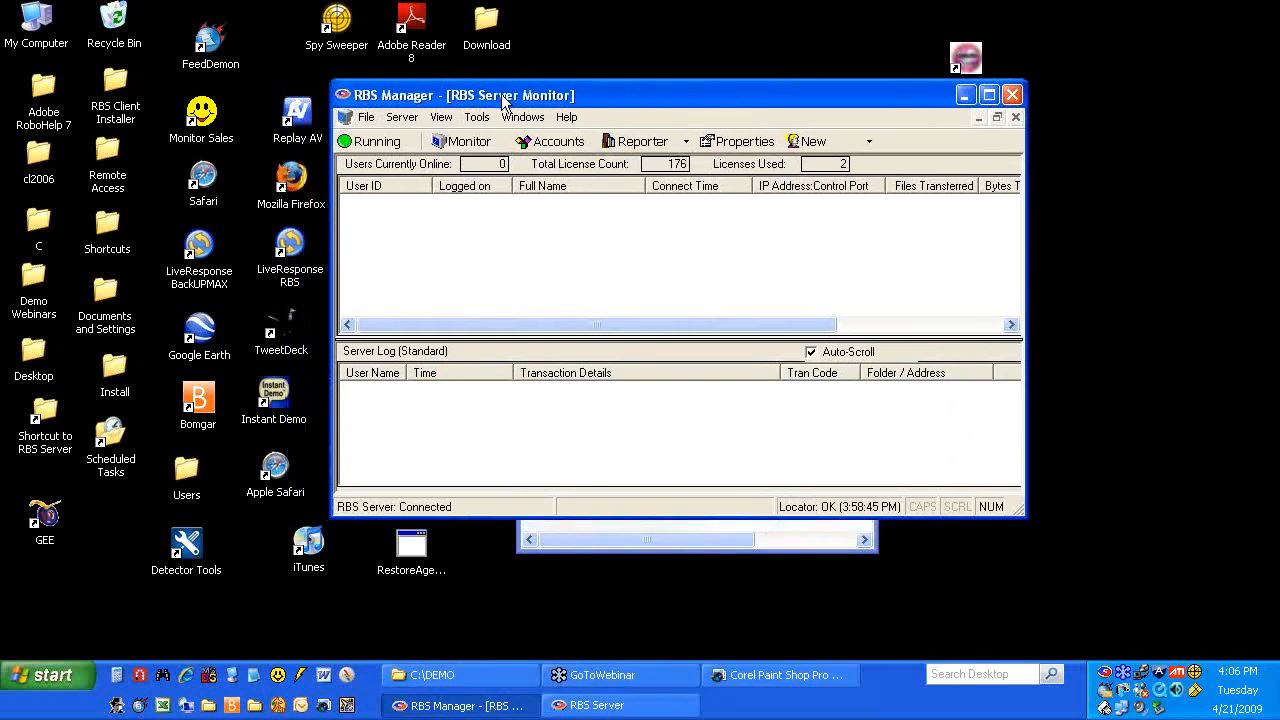
left_click(478, 117)
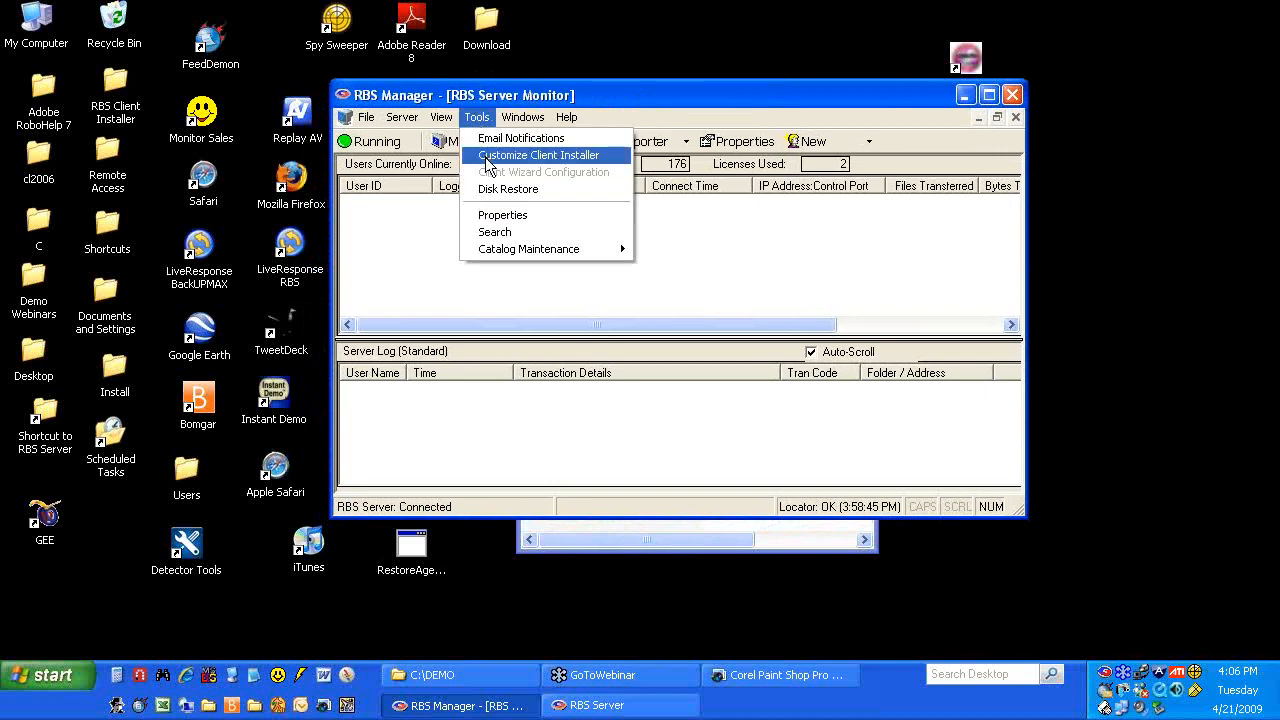
left_click(488, 157)
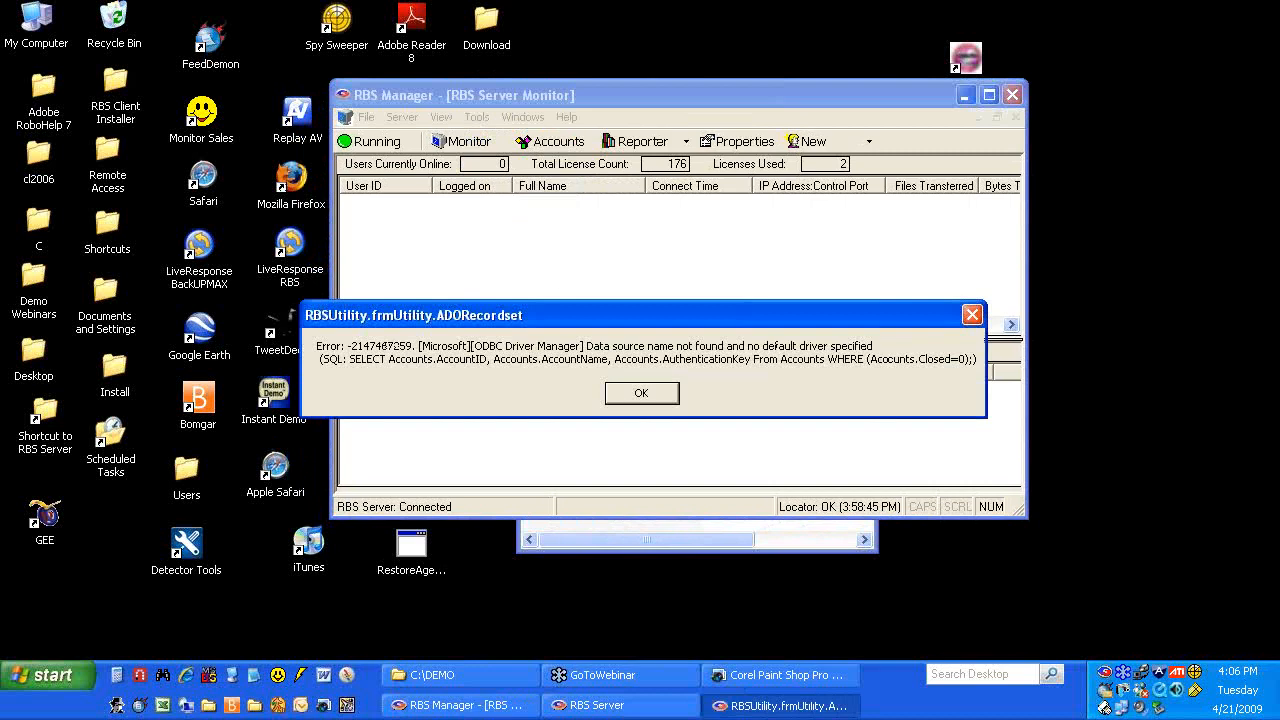
left_click(635, 393)
left_click(635, 393)
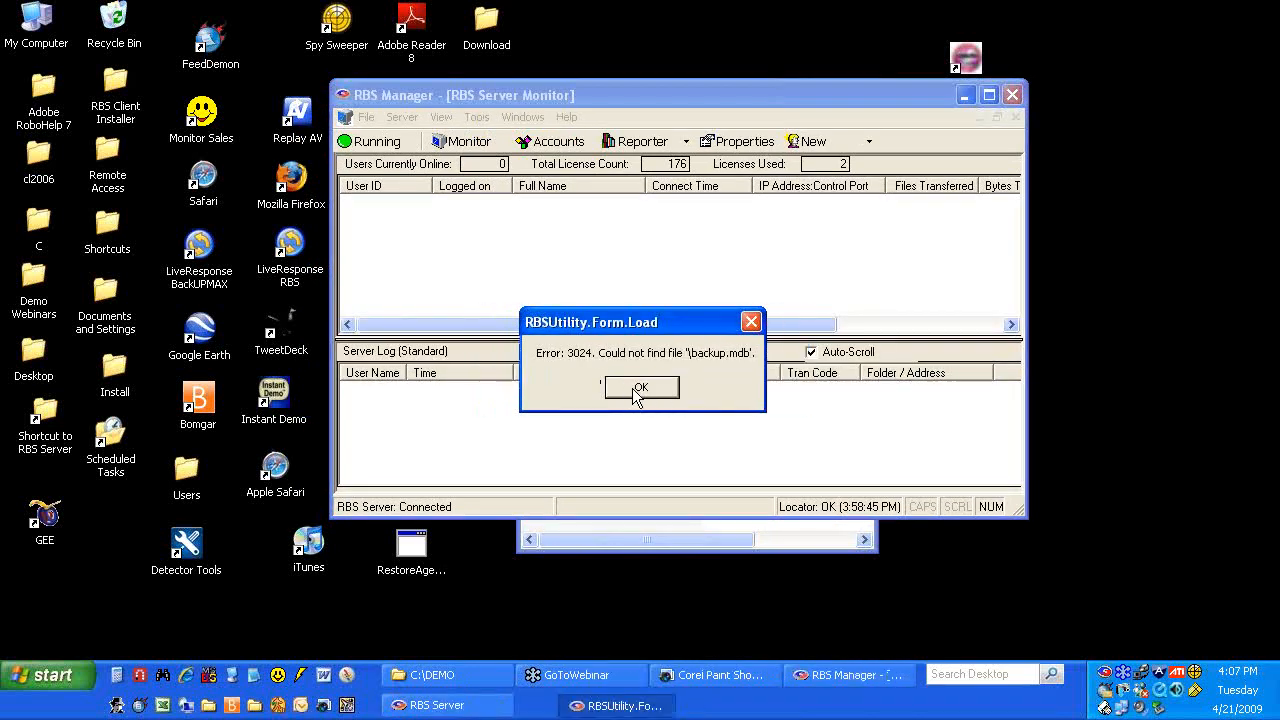
left_click(637, 391)
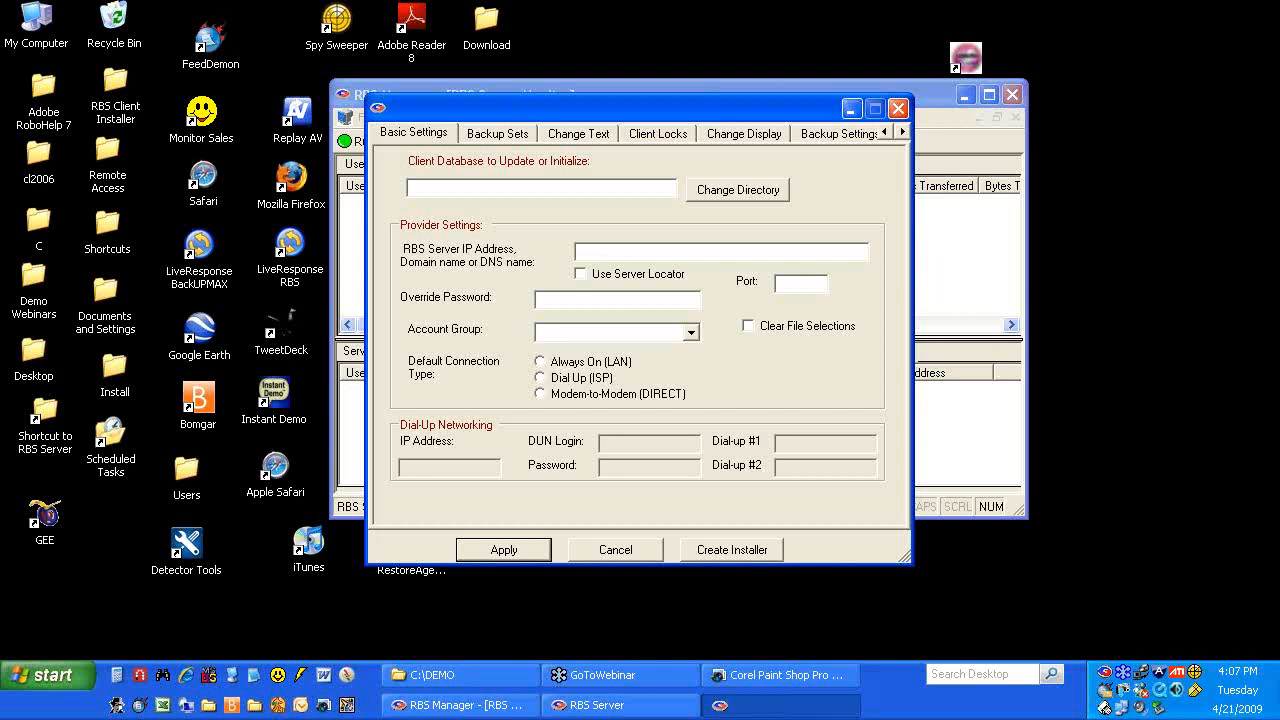
Repeatedly cancel and close the client settings window, choosing Continue on each .NET exception
left_click_drag(512, 112, 509, 93)
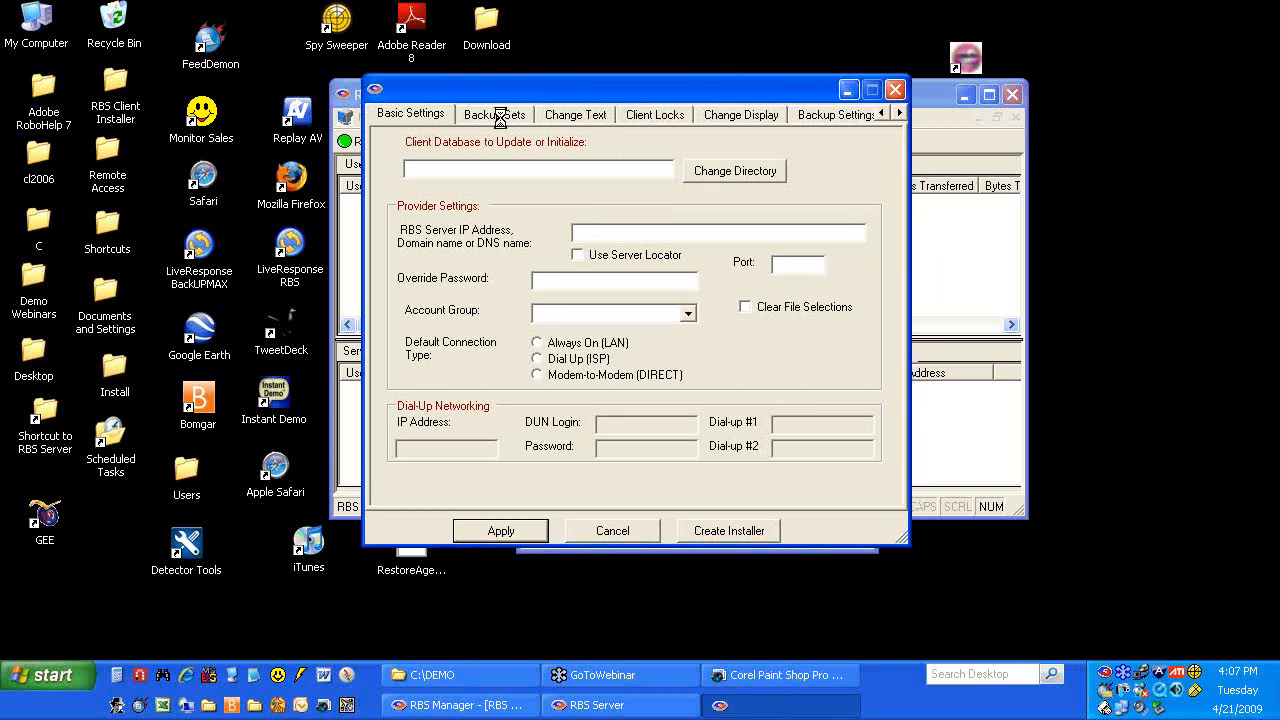
left_click(611, 522)
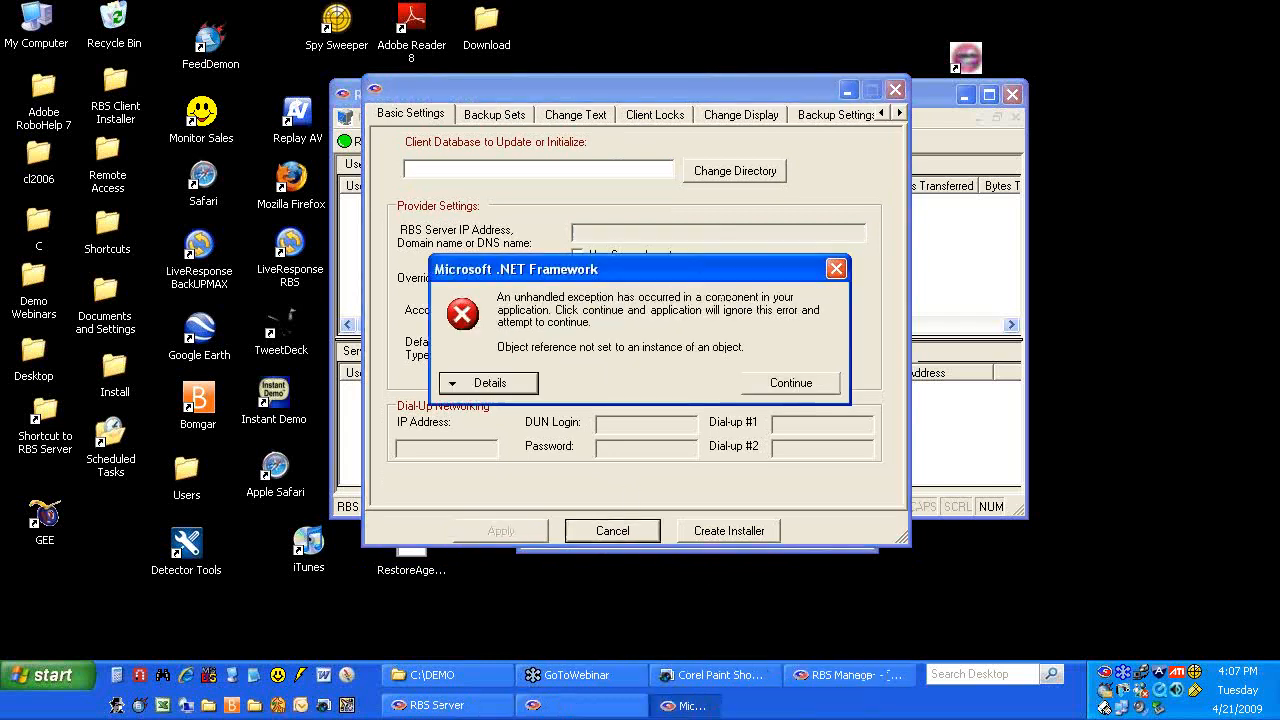
left_click(779, 384)
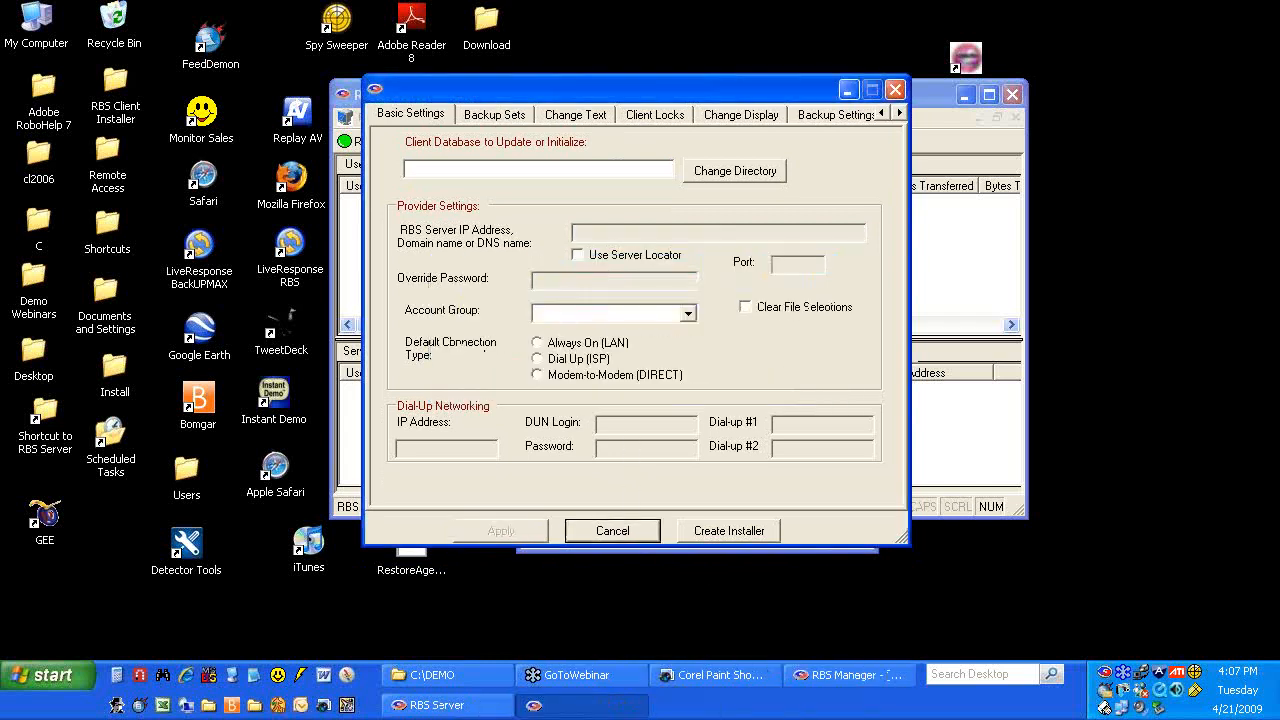
left_click(896, 91)
left_click(785, 384)
left_click(894, 91)
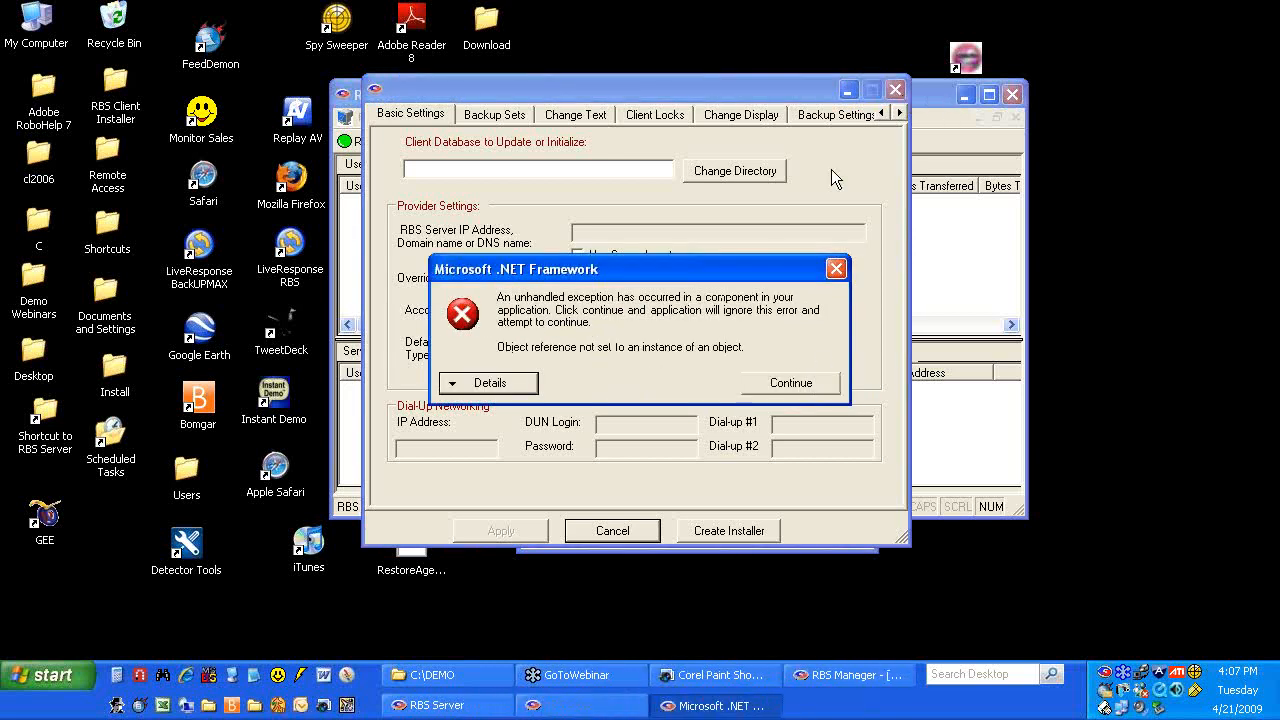
left_click(791, 390)
left_click(1012, 94)
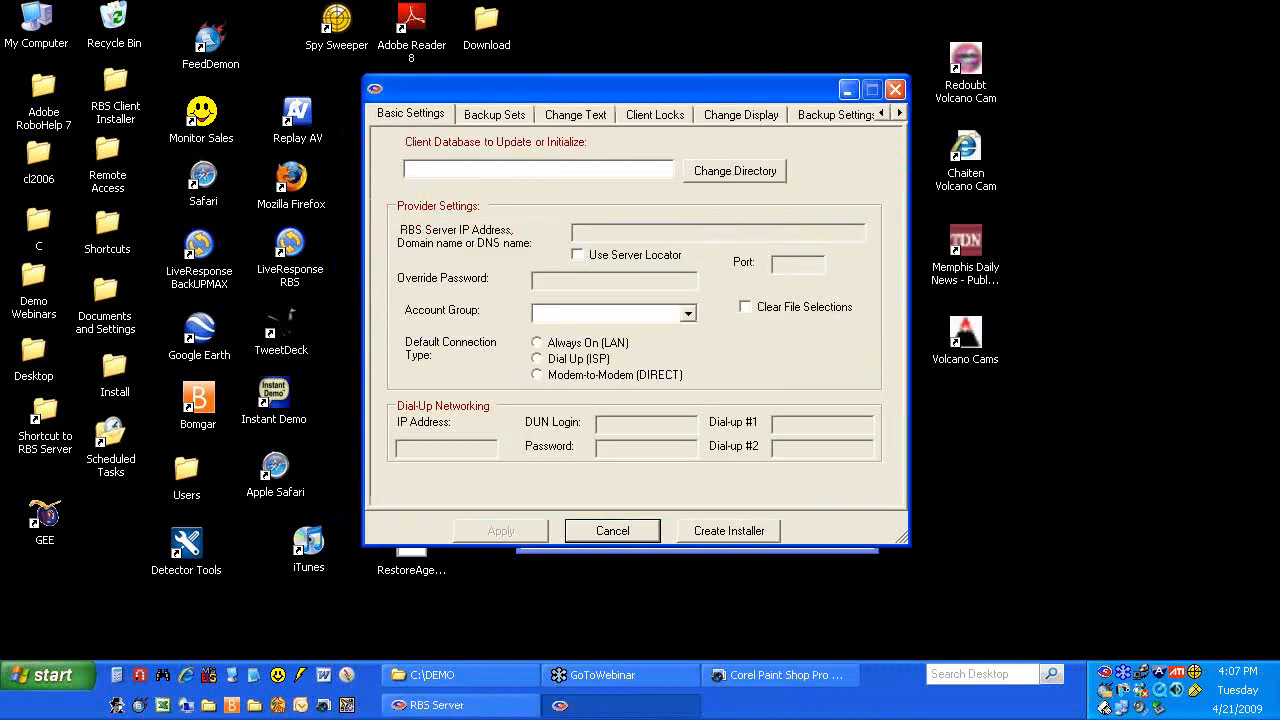
left_click(900, 91)
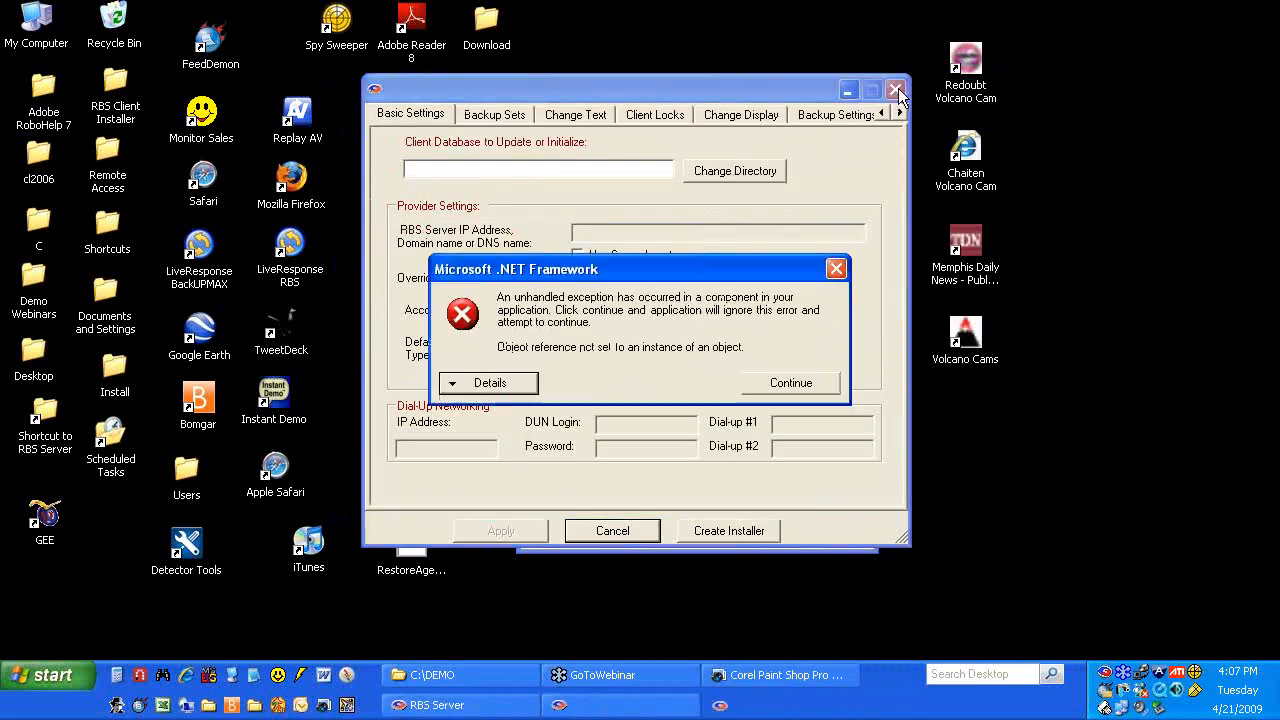
left_click(789, 389)
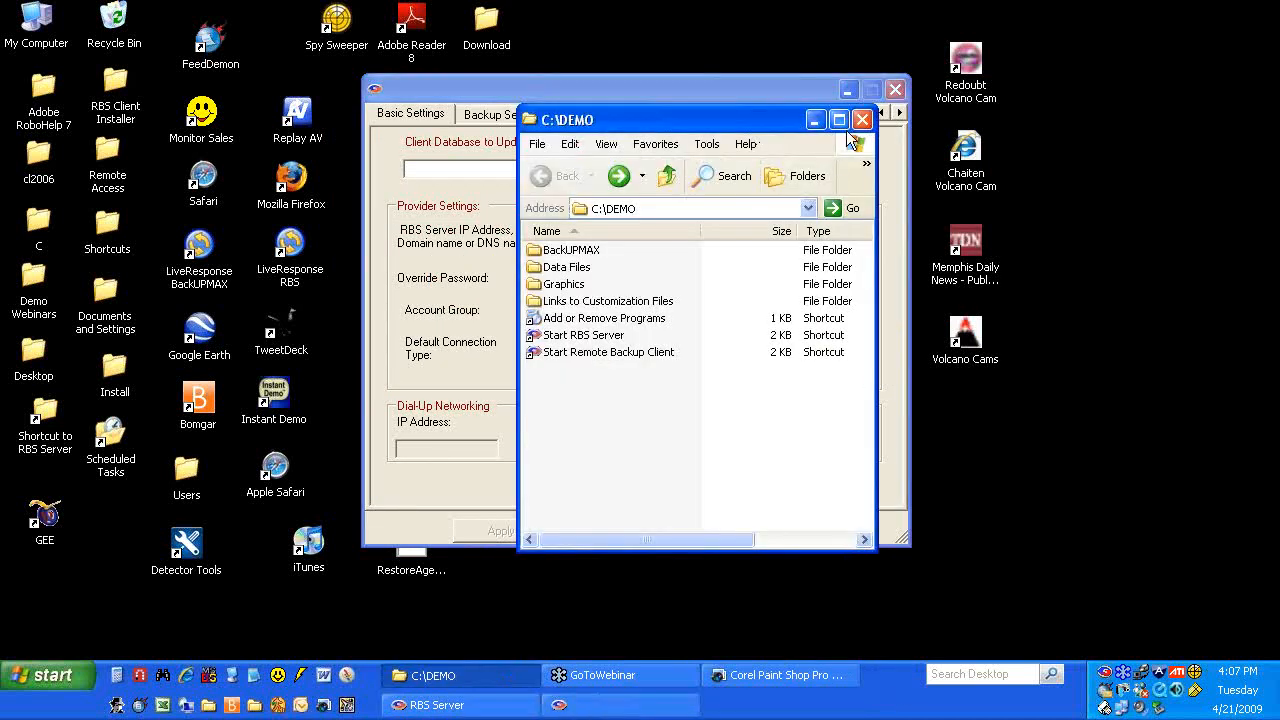
In Task Manager, end the RBS Server task and sort the Processes list by Image Name
right_click(881, 701)
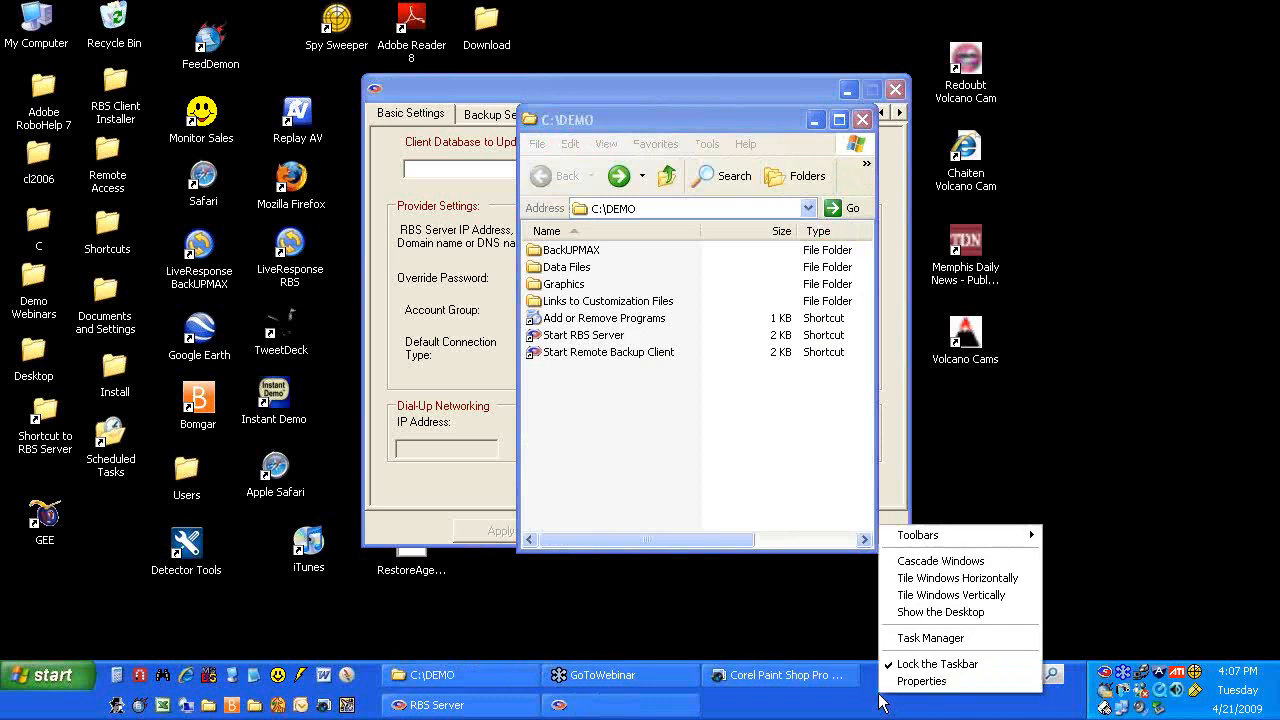
left_click(916, 640)
left_click(236, 192)
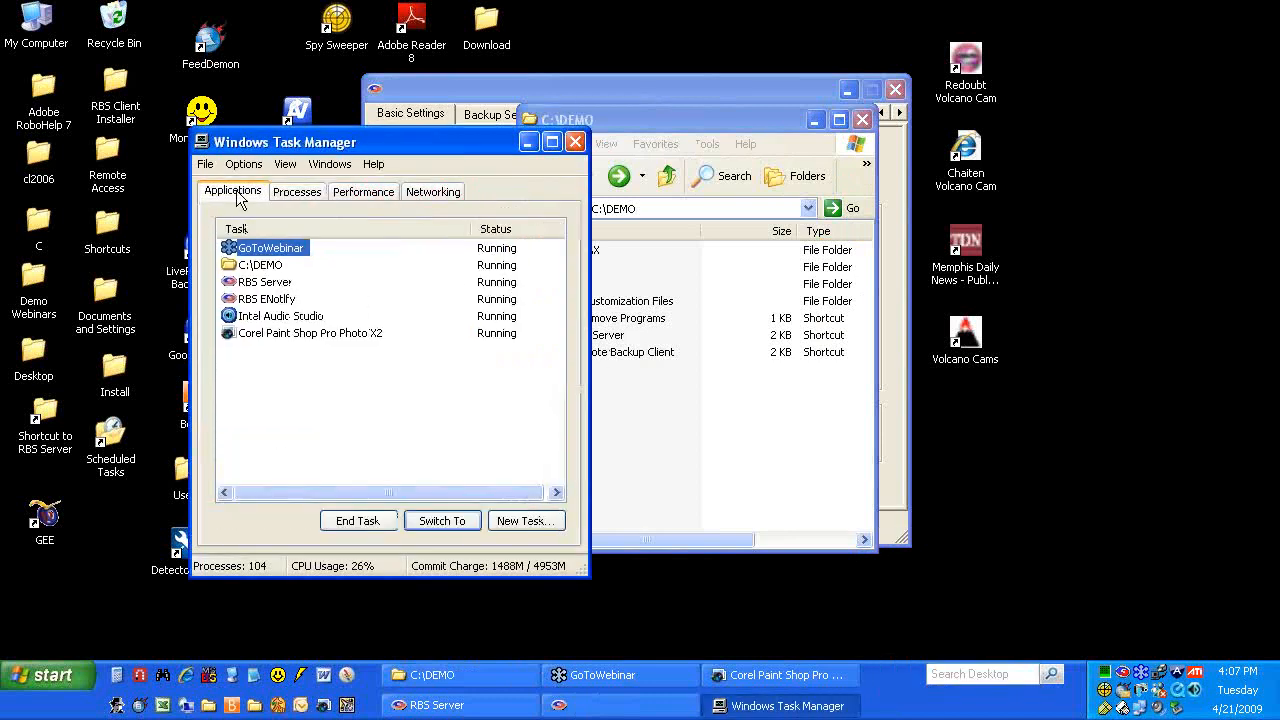
left_click(266, 282)
left_click(357, 521)
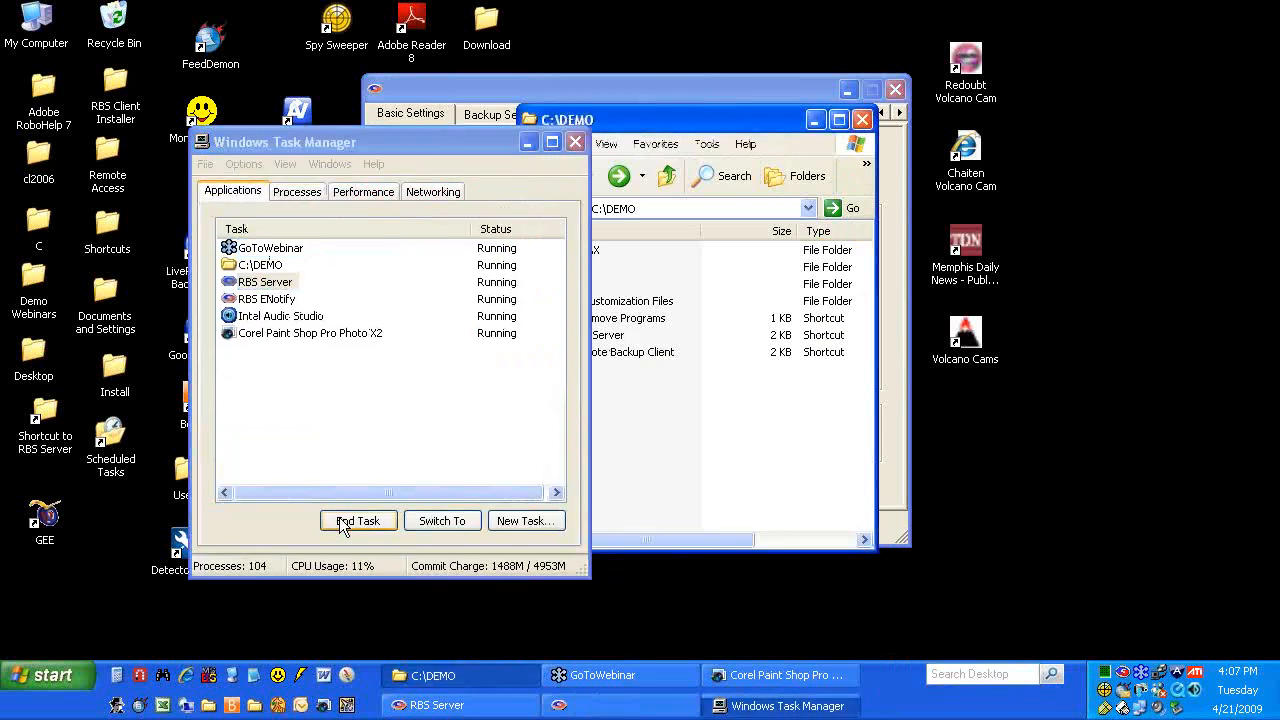
left_click(297, 192)
left_click(270, 230)
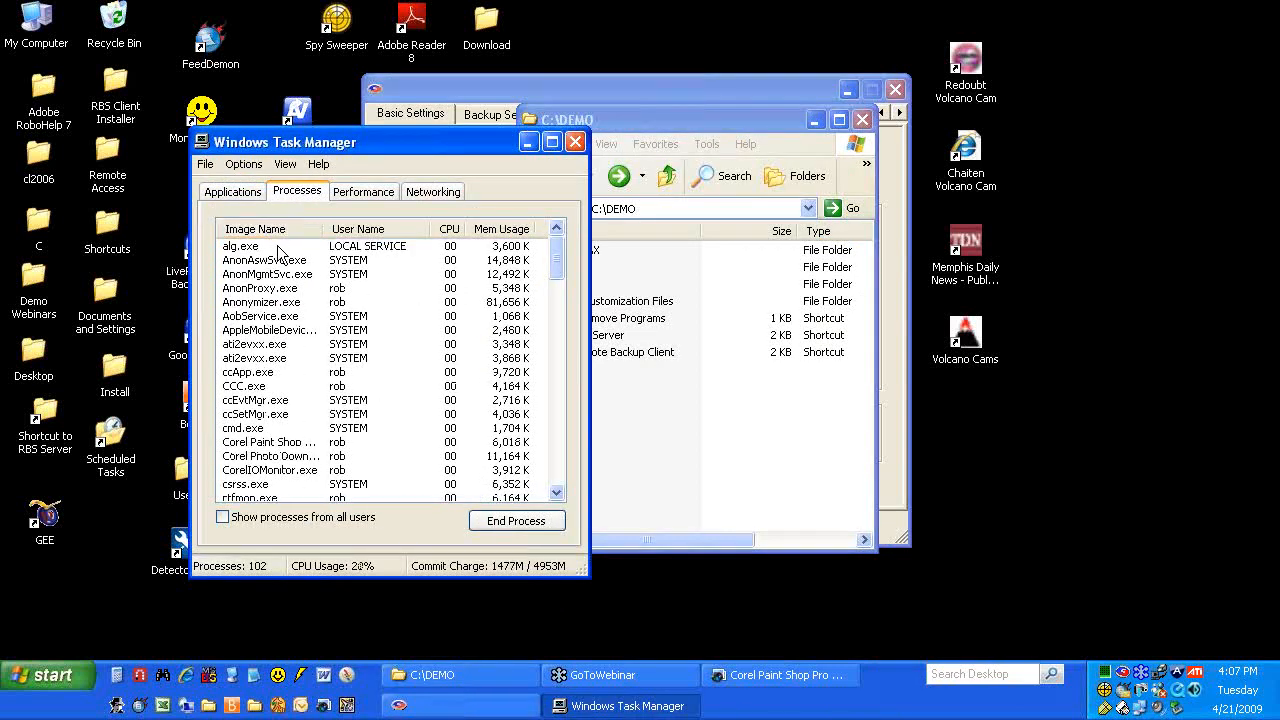
Close Task Manager and retry closing the client settings window, continuing past the .NET error
left_click(575, 142)
left_click(530, 90)
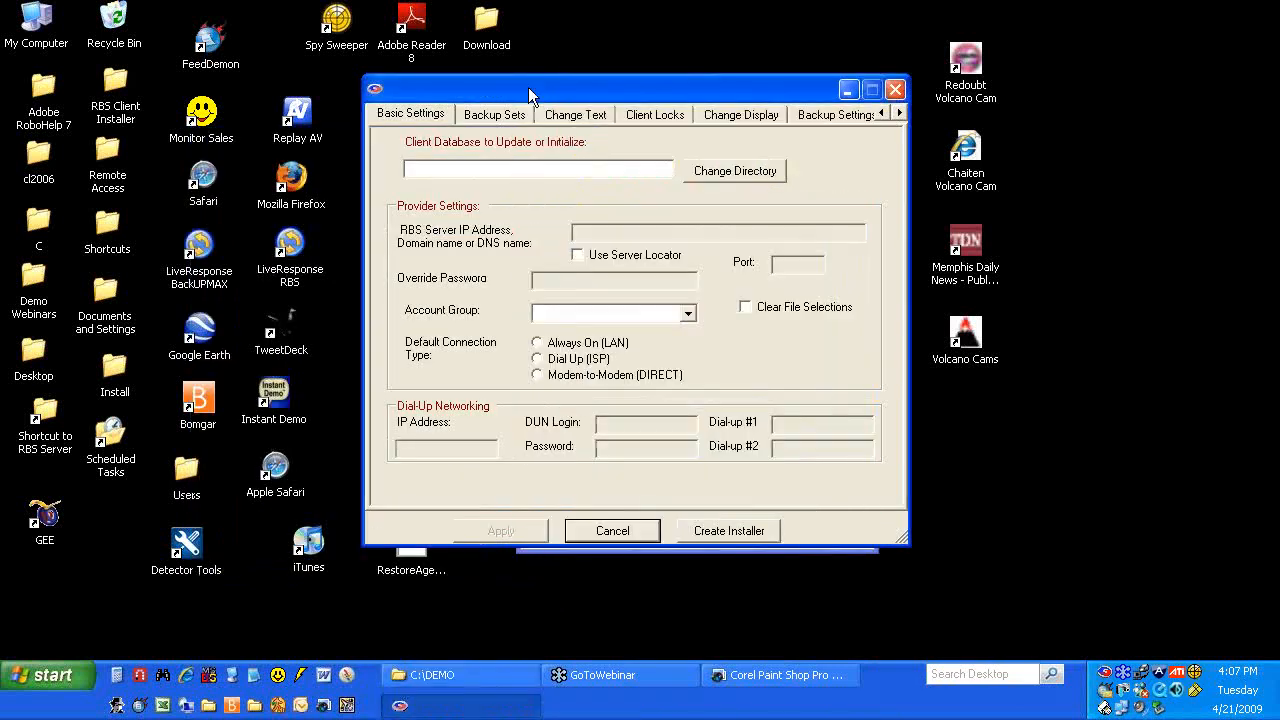
left_click(896, 90)
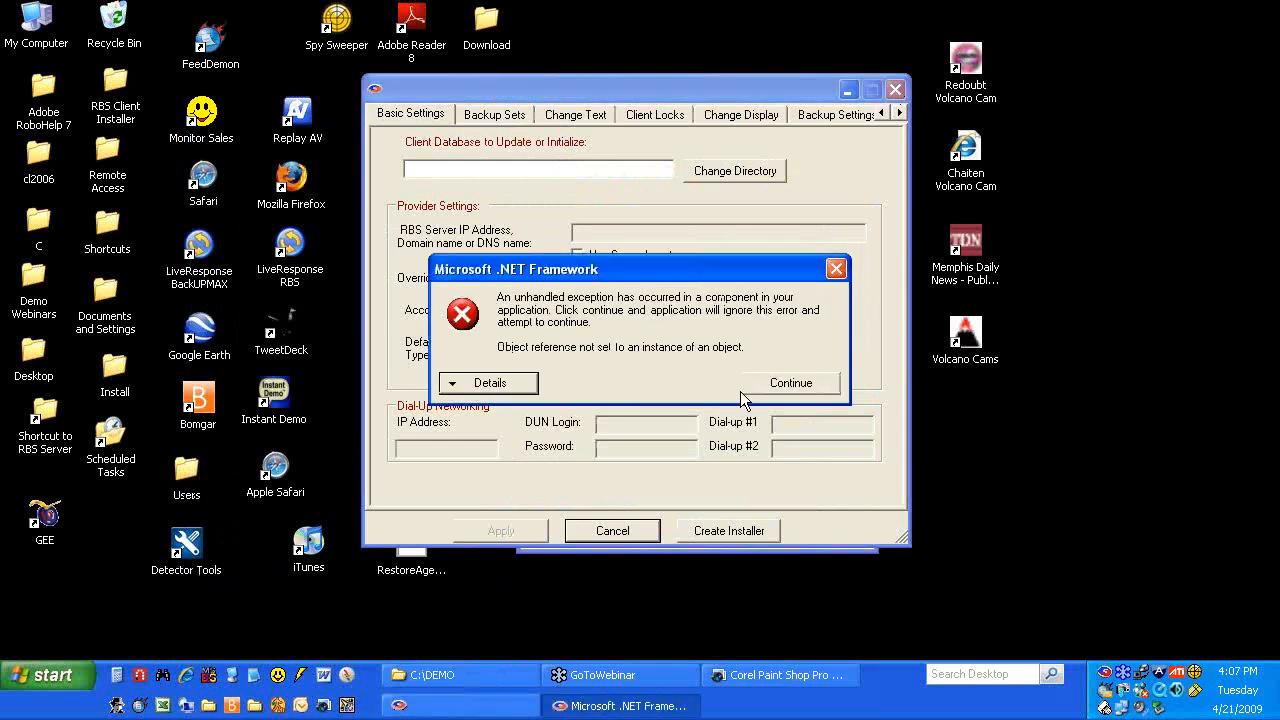
left_click(746, 388)
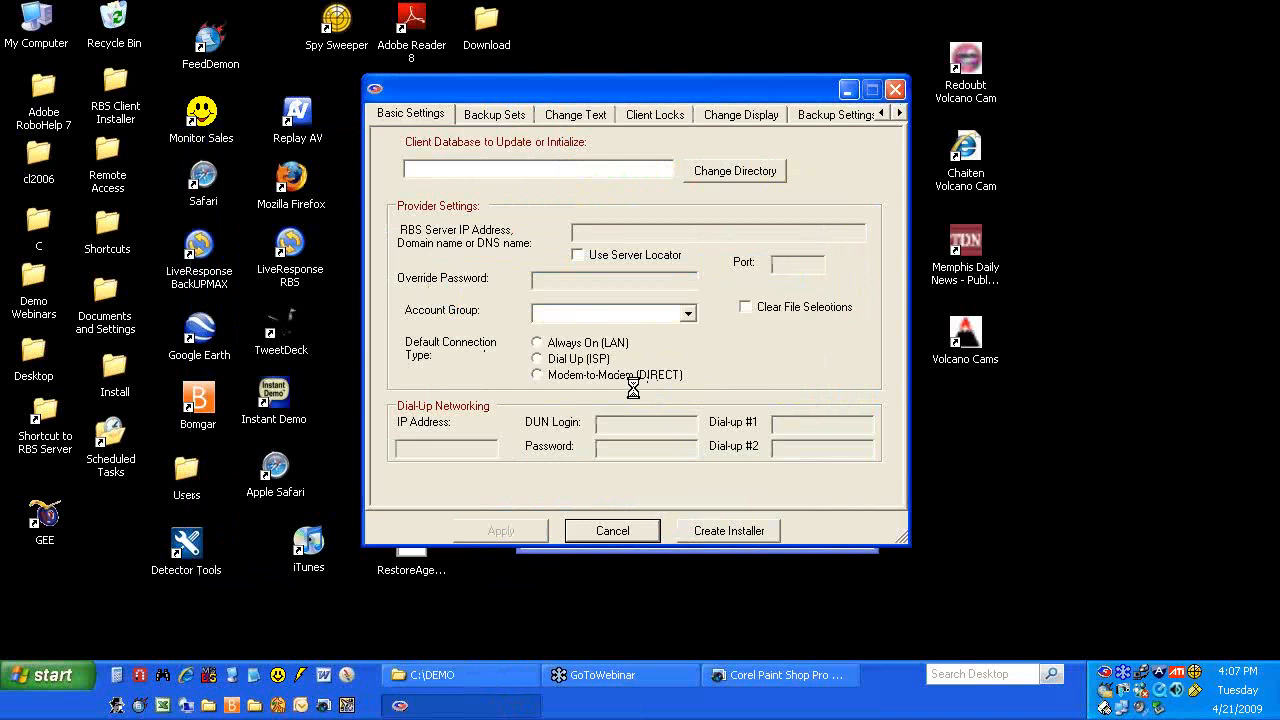
Reopen Task Manager to review processes sorted by Image Name, then close it
right_click(908, 693)
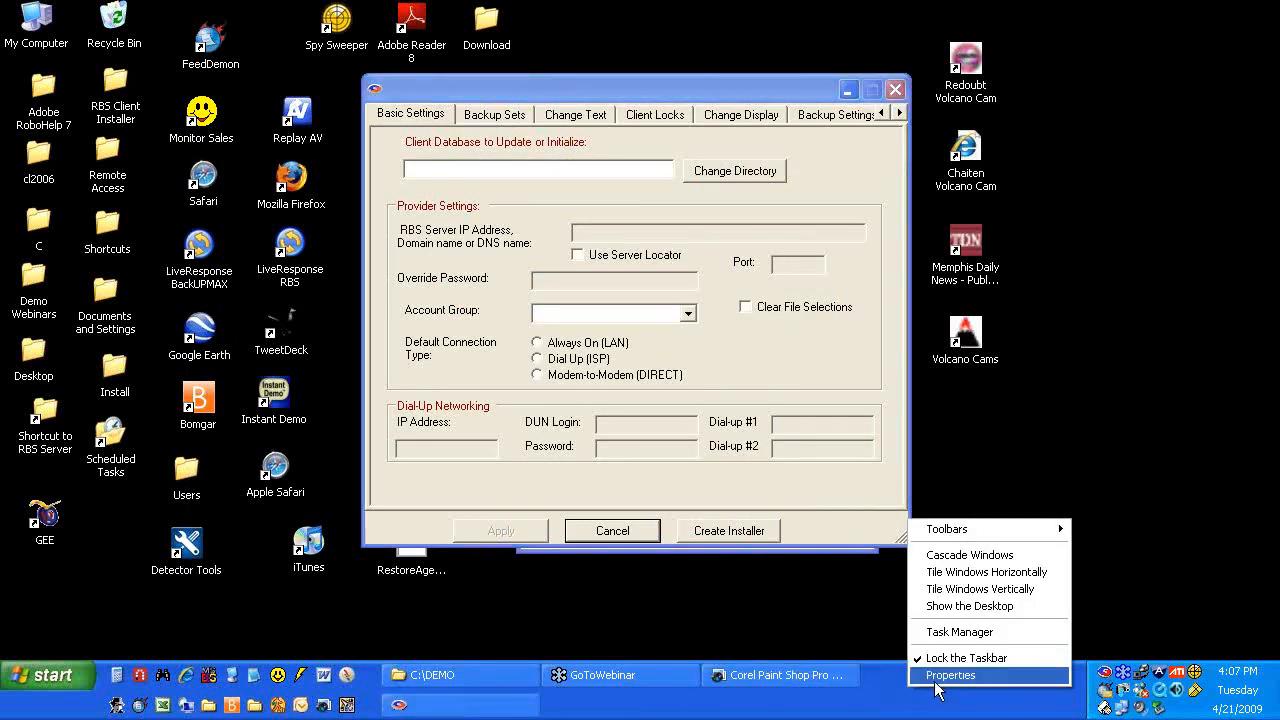
left_click(955, 632)
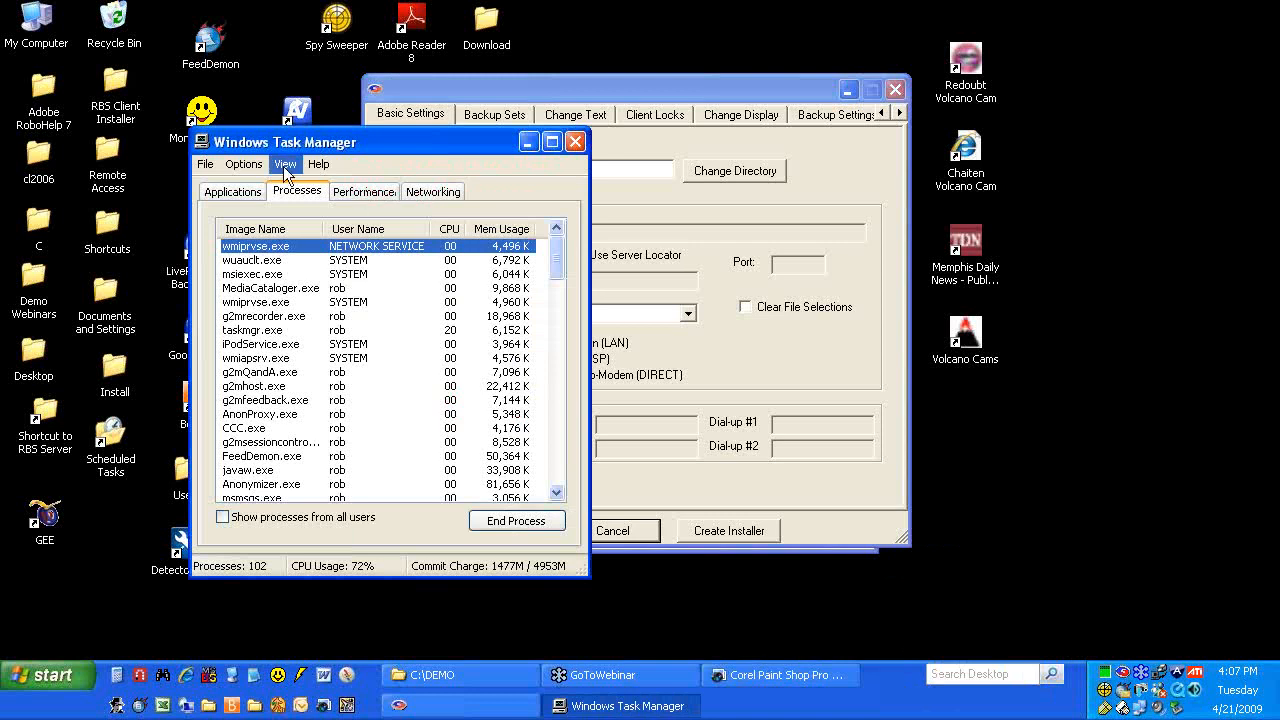
left_click(278, 232)
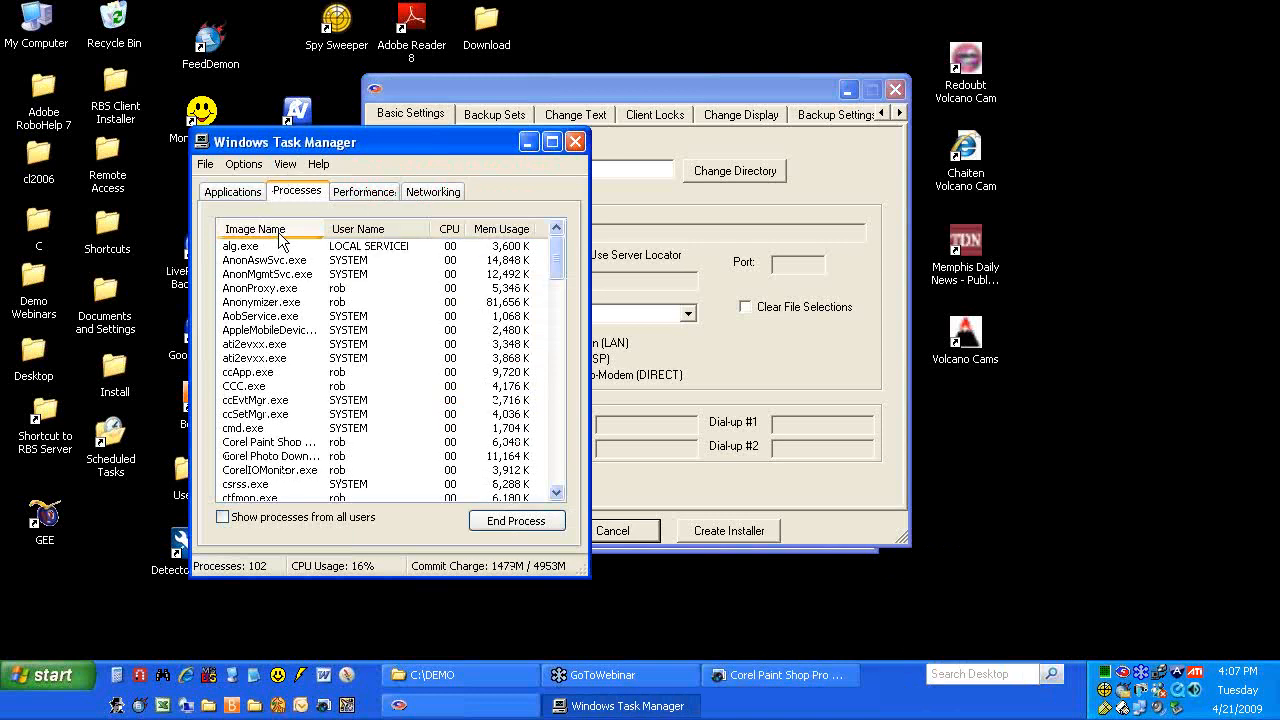
scroll(268, 348, "down", 4)
scroll(268, 348, "down", 6)
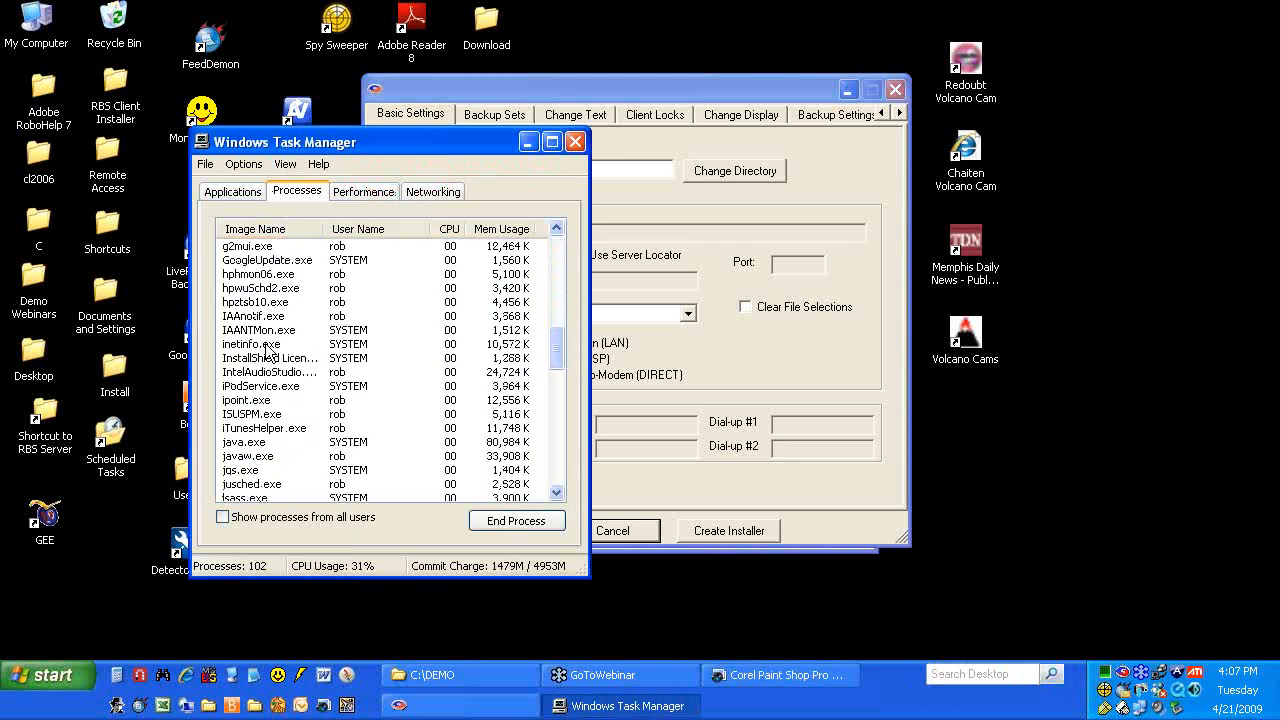
scroll(268, 348, "down", 4)
left_click(575, 142)
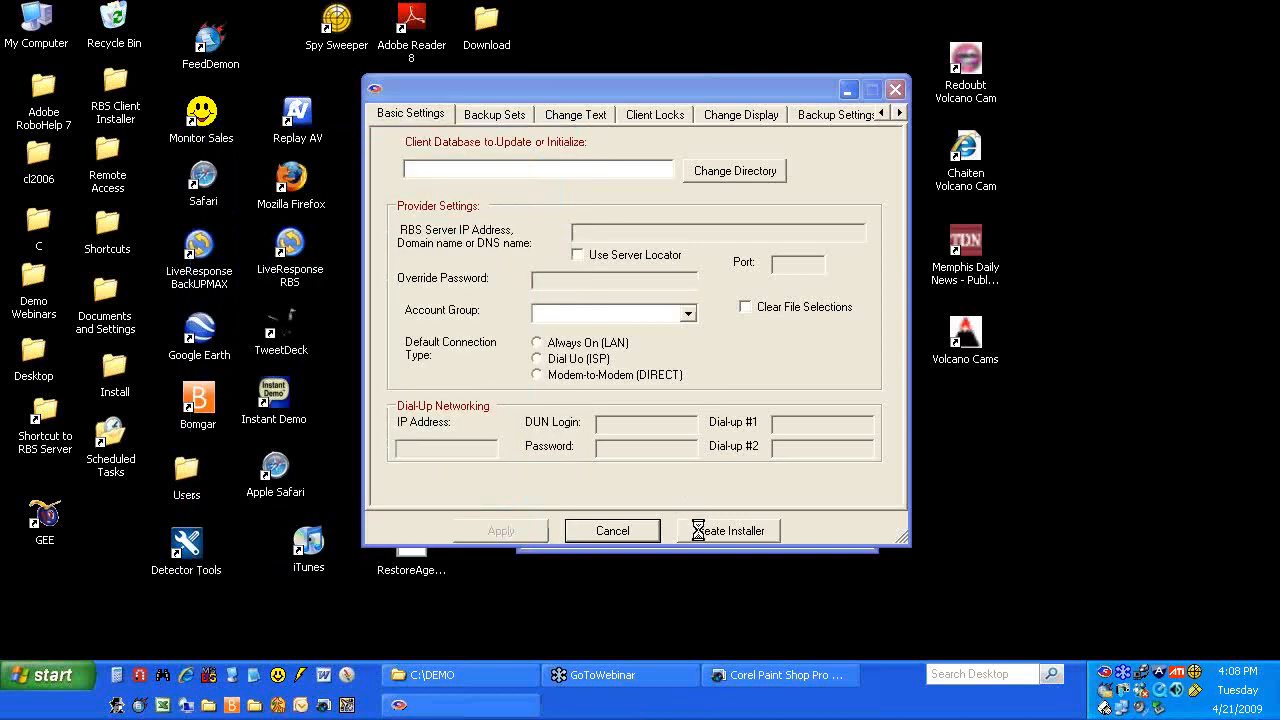
Cancel the settings window, view the .NET error details, continue, and minimize the settings window
left_click(645, 530)
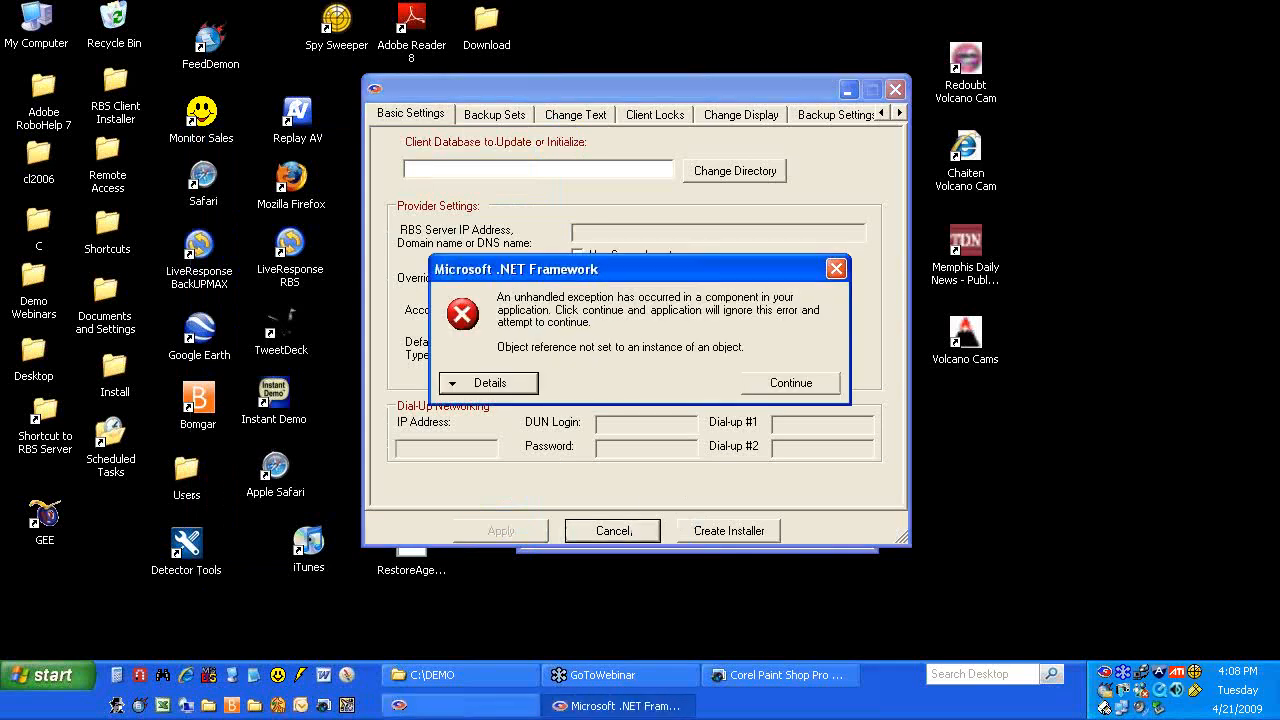
left_click(490, 383)
left_click(836, 268)
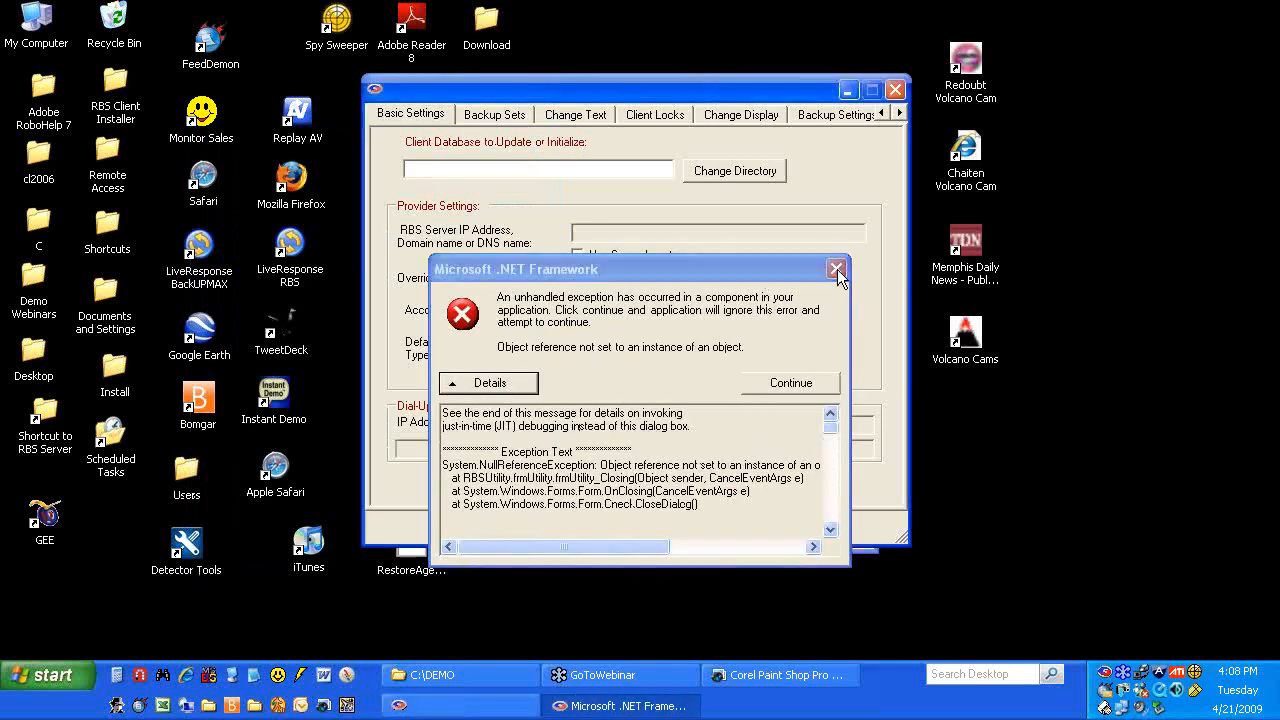
left_click(895, 89)
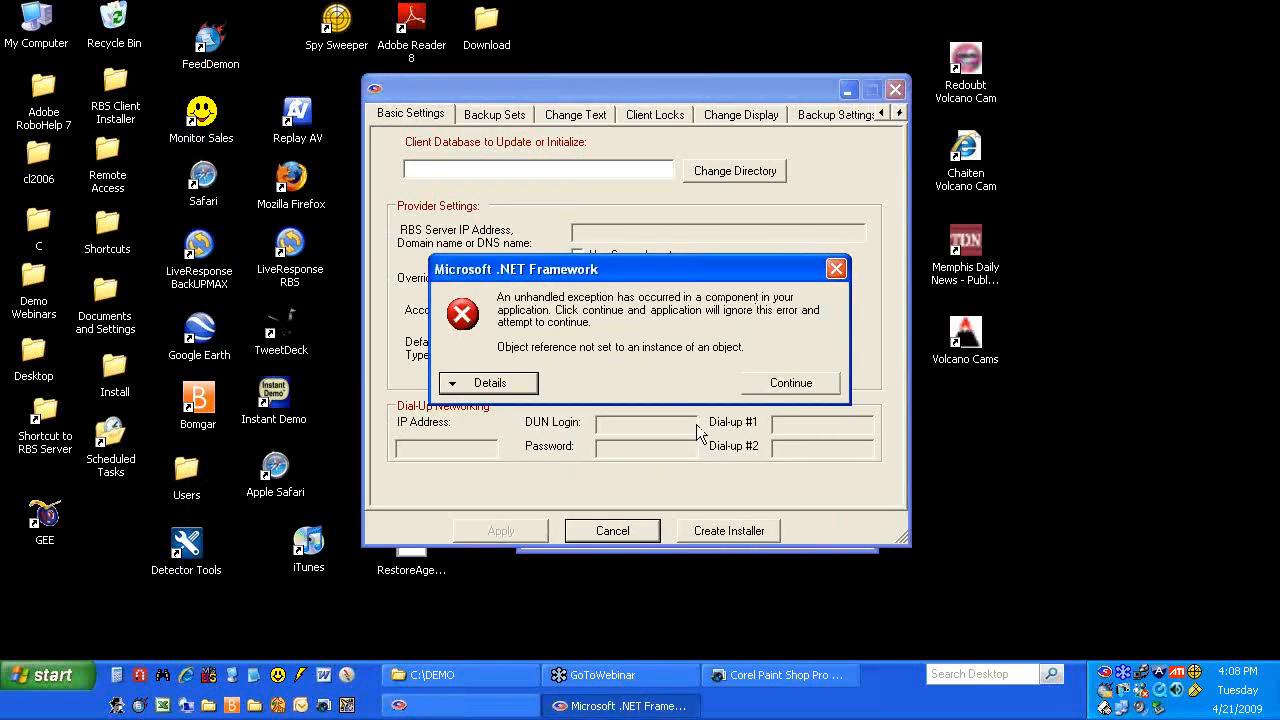
left_click(752, 383)
left_click(847, 91)
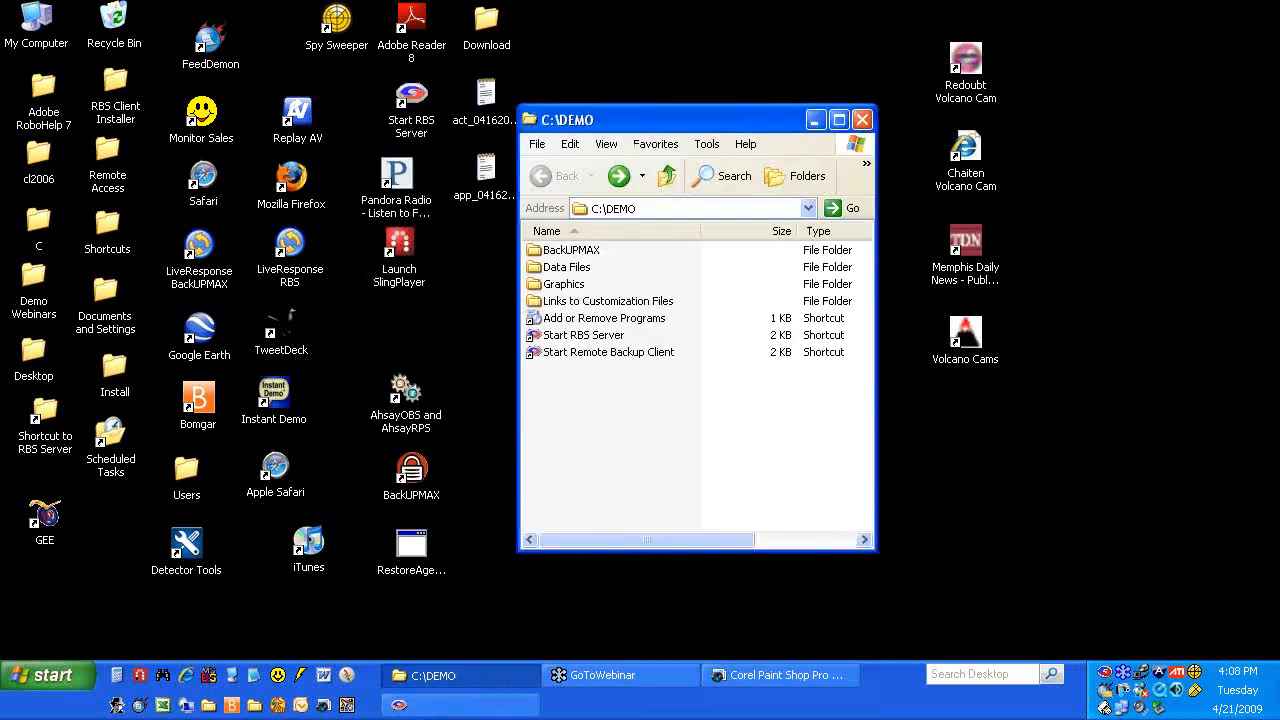
Launch Start RBS Server and try Customize Client Installer, acknowledging the Multiple Instances Forbidden warning
double_click(622, 336)
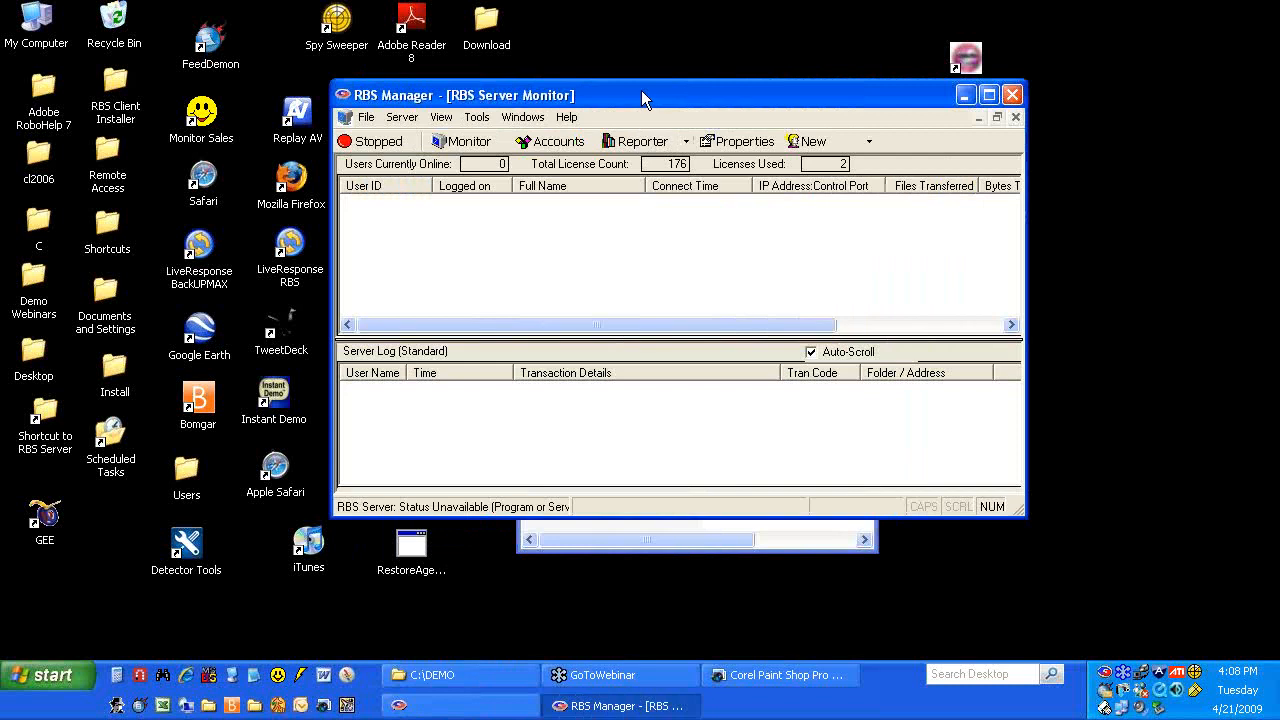
left_click(488, 117)
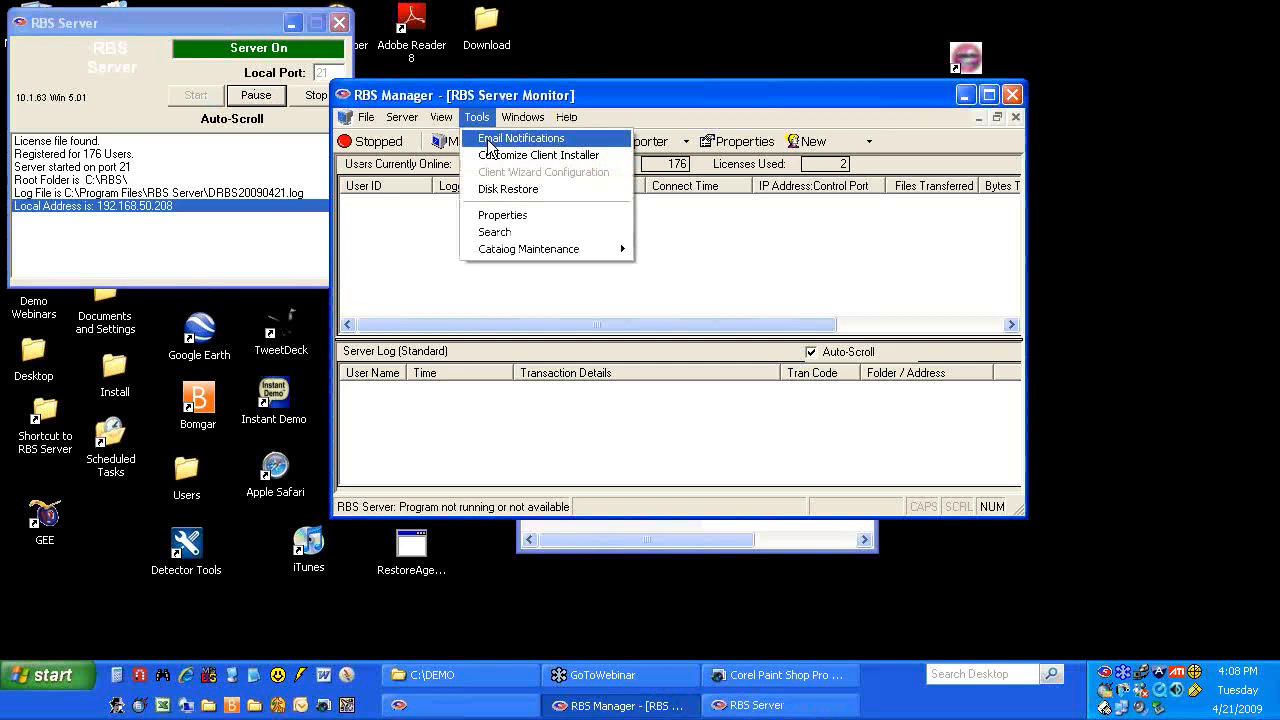
left_click(498, 158)
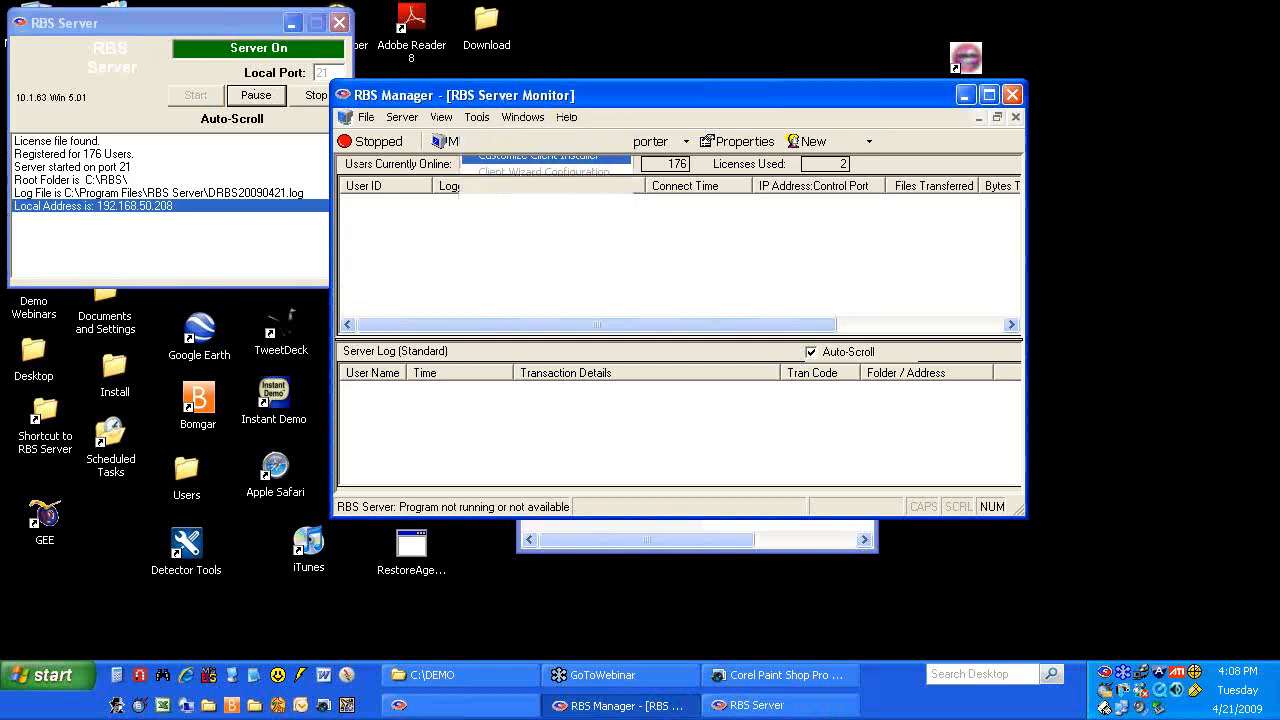
left_click(662, 402)
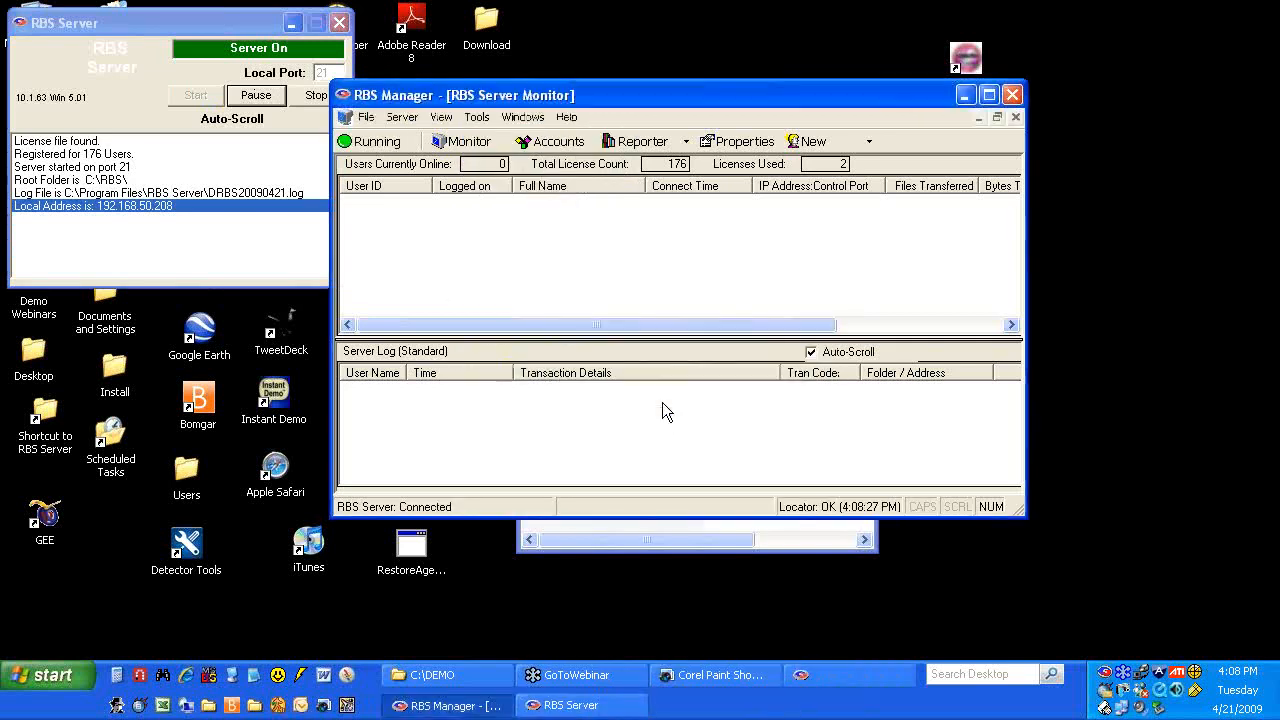
Retry Customize Client Installer, acknowledge the warning again, and close RBS Manager
left_click(489, 124)
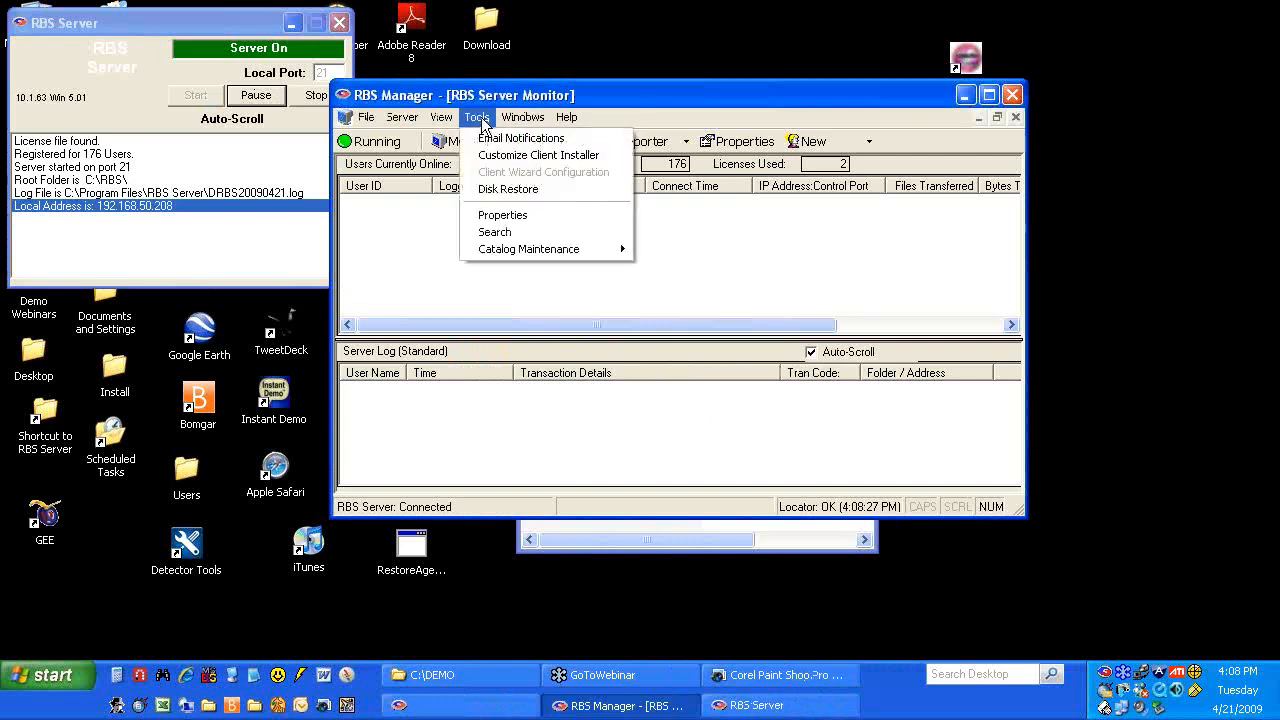
left_click(516, 157)
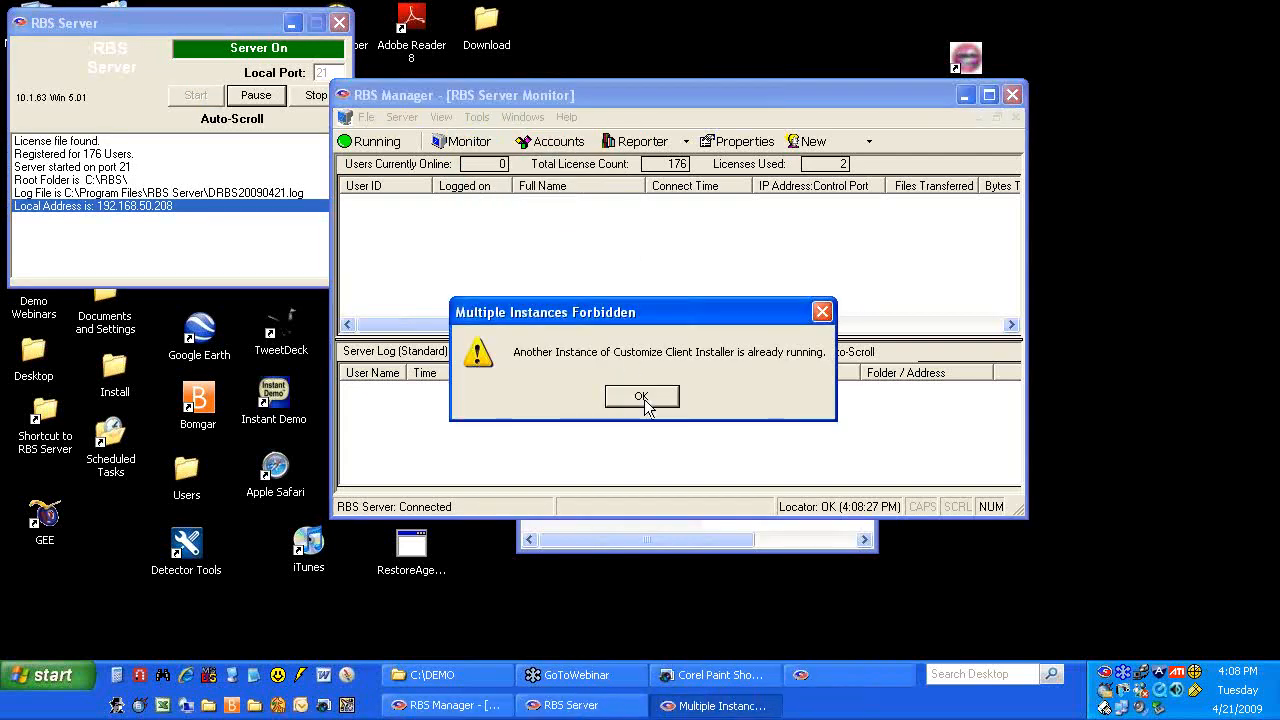
left_click(648, 400)
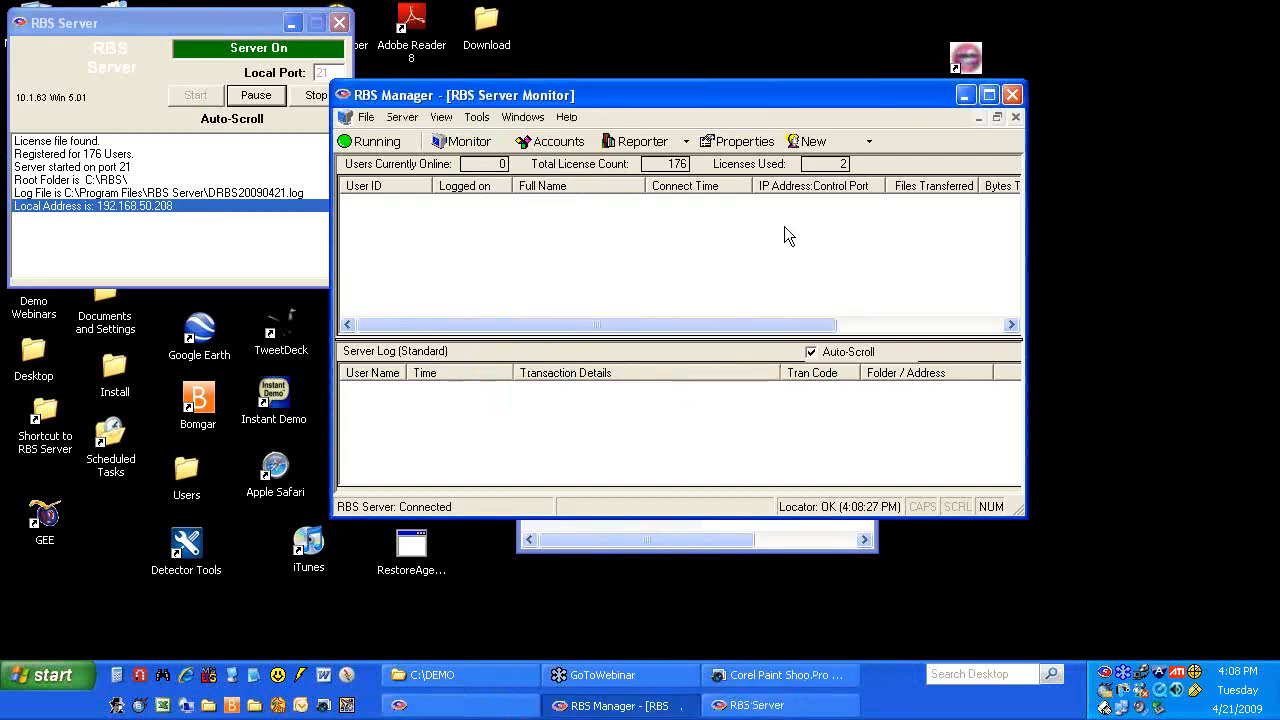
left_click(1012, 95)
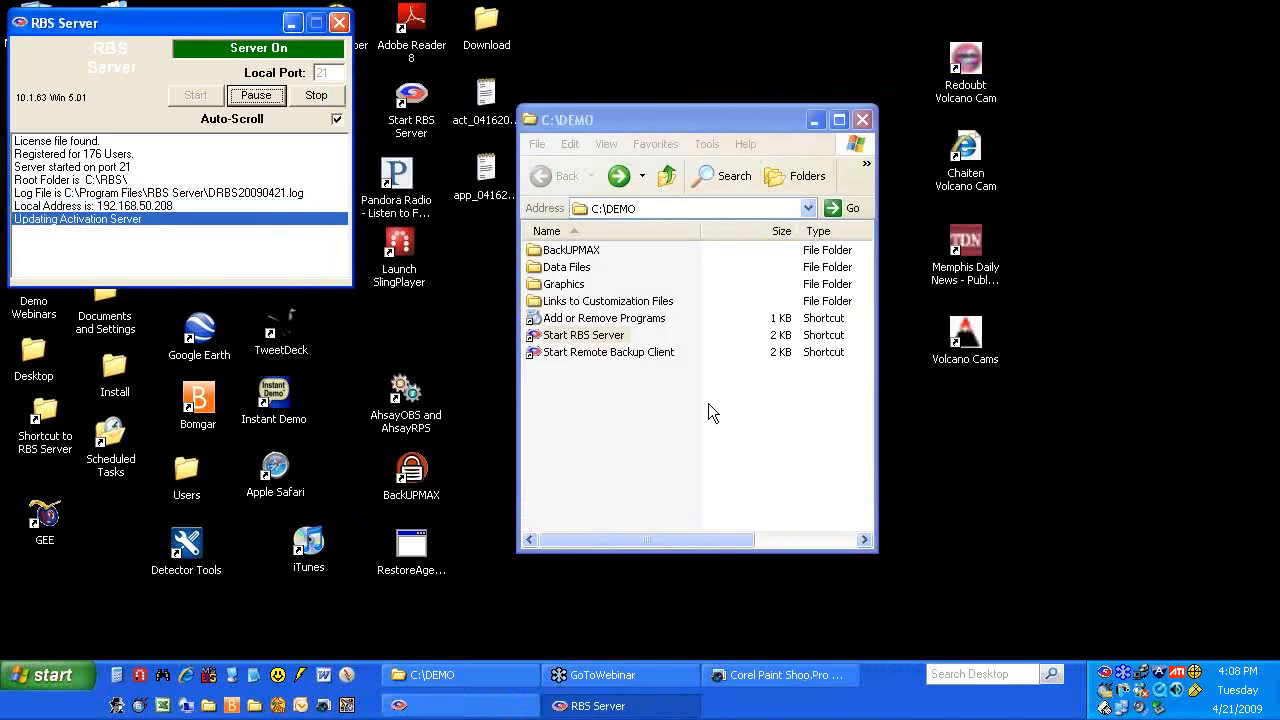
Close the hidden settings window past its .NET error, then close the RBS Server window
right_click(525, 707)
left_click(540, 680)
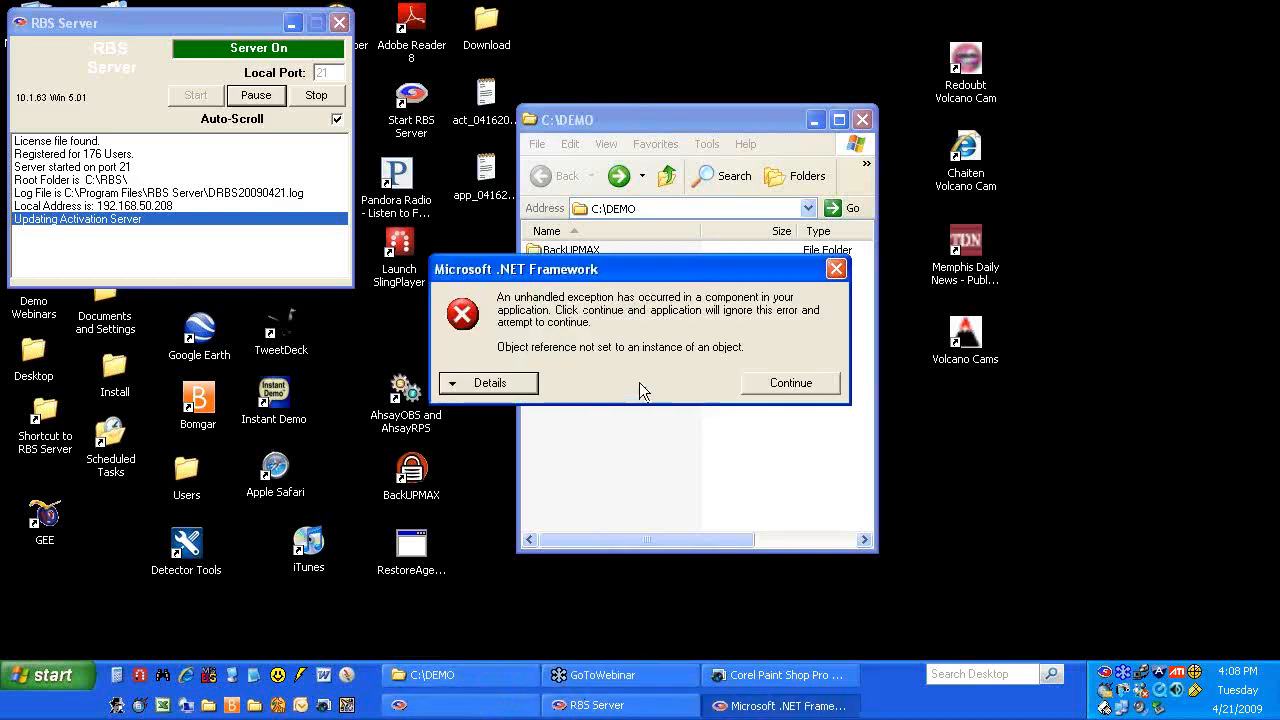
left_click(775, 383)
right_click(598, 705)
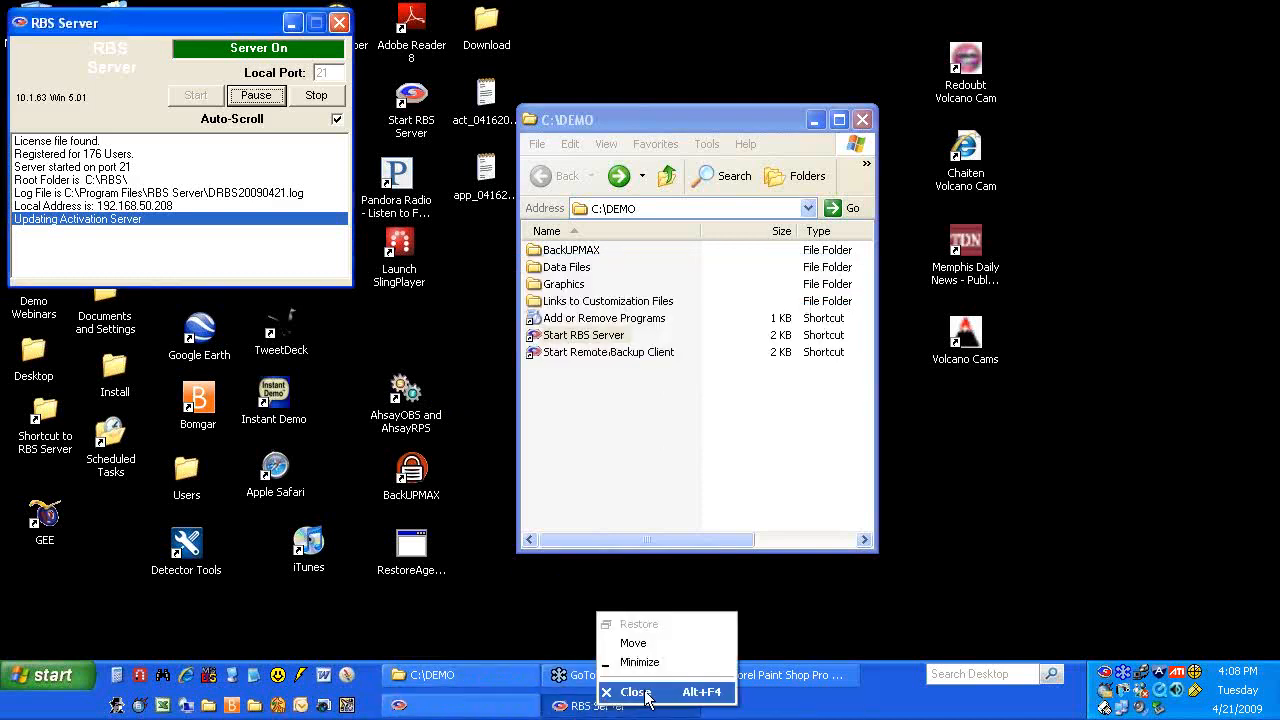
left_click(634, 692)
Open Task Manager, sort processes by Image Name, and move it beside the DEMO folder
right_click(818, 705)
left_click(880, 652)
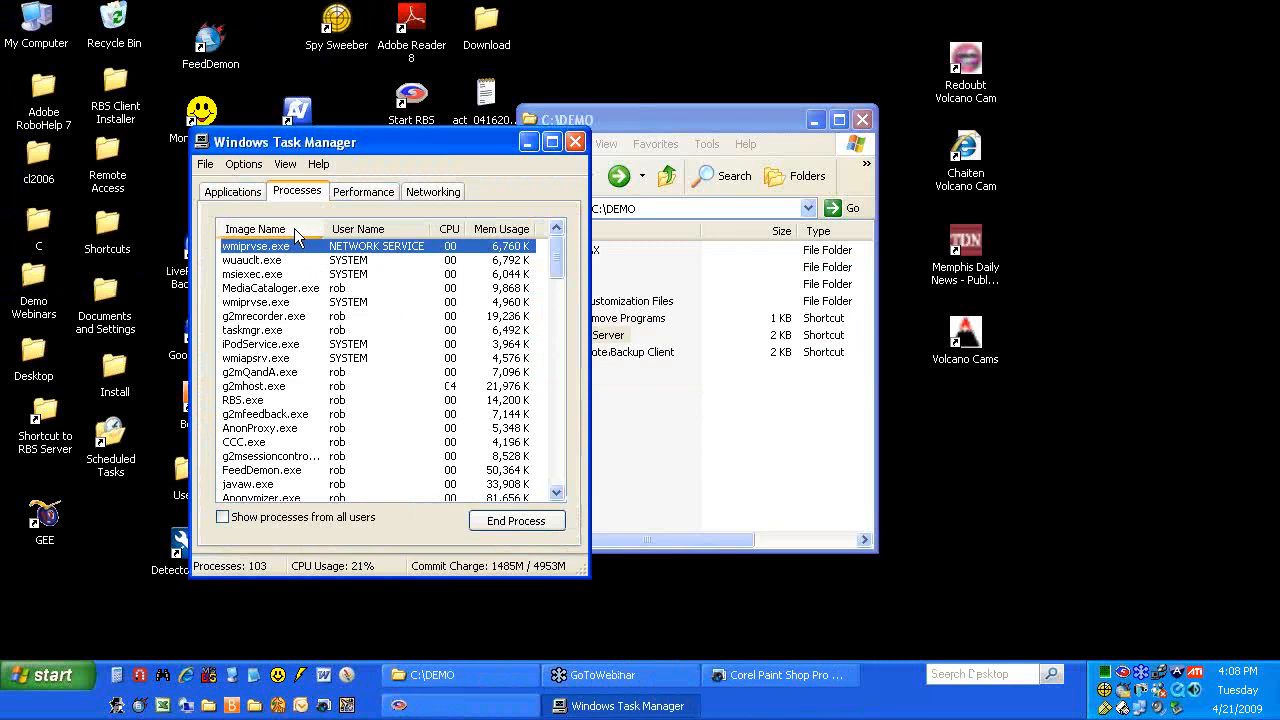
left_click(298, 230)
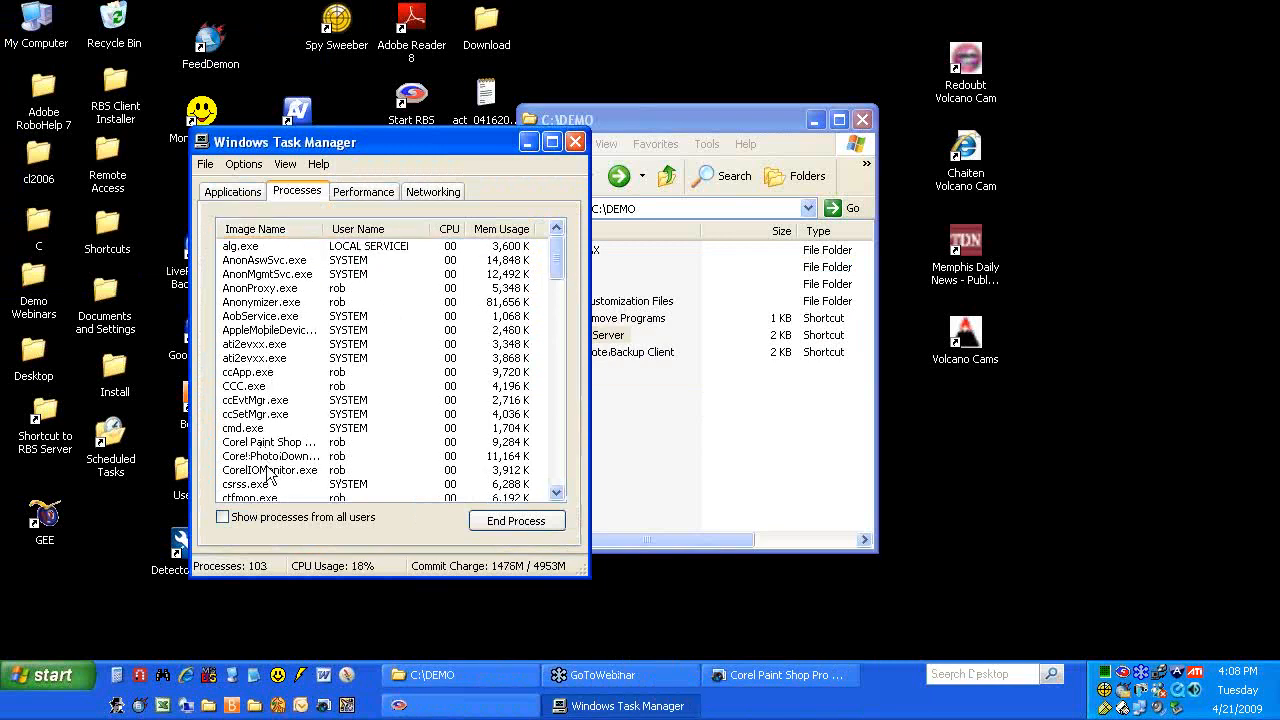
scroll(295, 482, "down", 2)
scroll(292, 475, "down", 1)
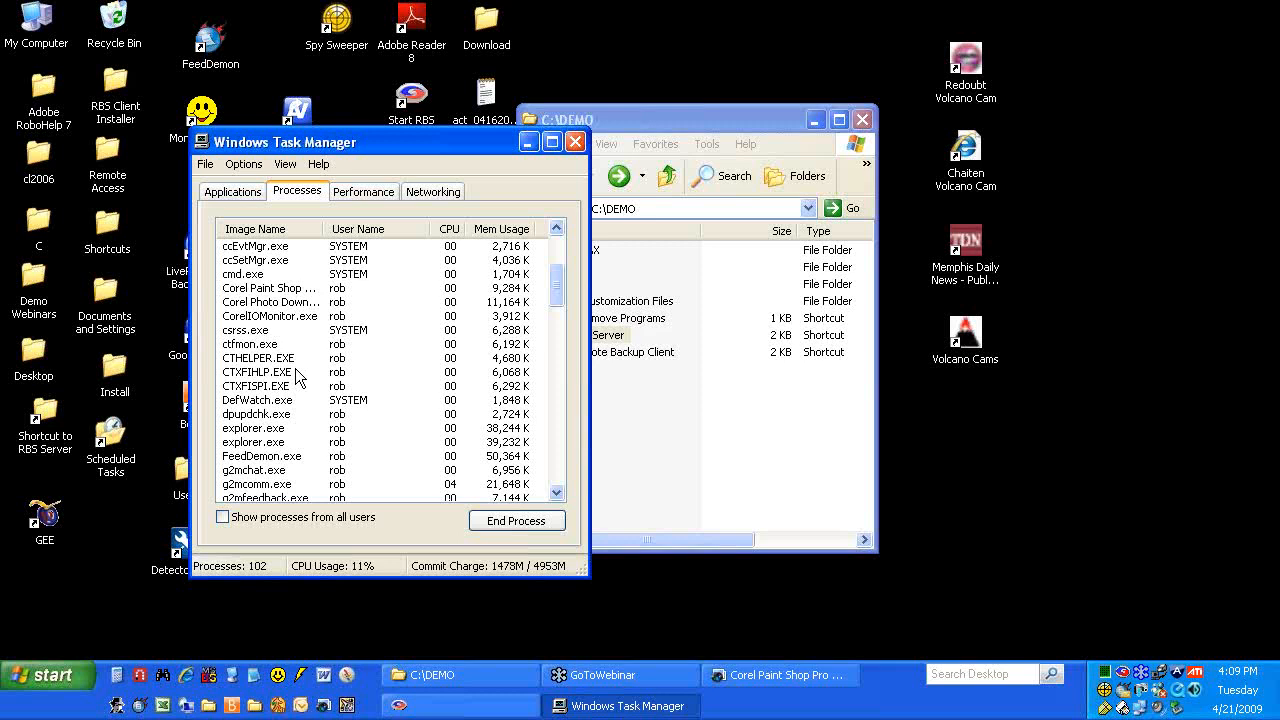
left_click_drag(397, 139, 319, 117)
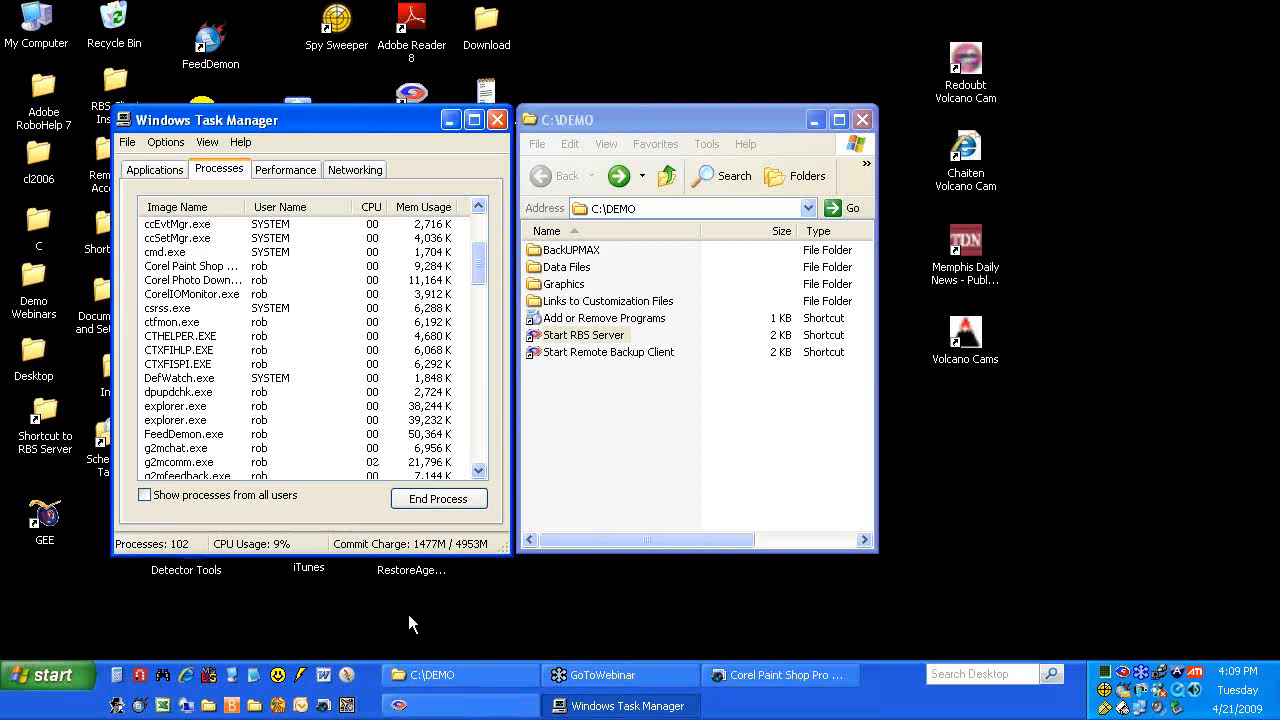
Launch the RBS server, minimize Task Manager, and try Customize Client Installer, acknowledging Multiple Instances Forbidden
left_click(584, 338)
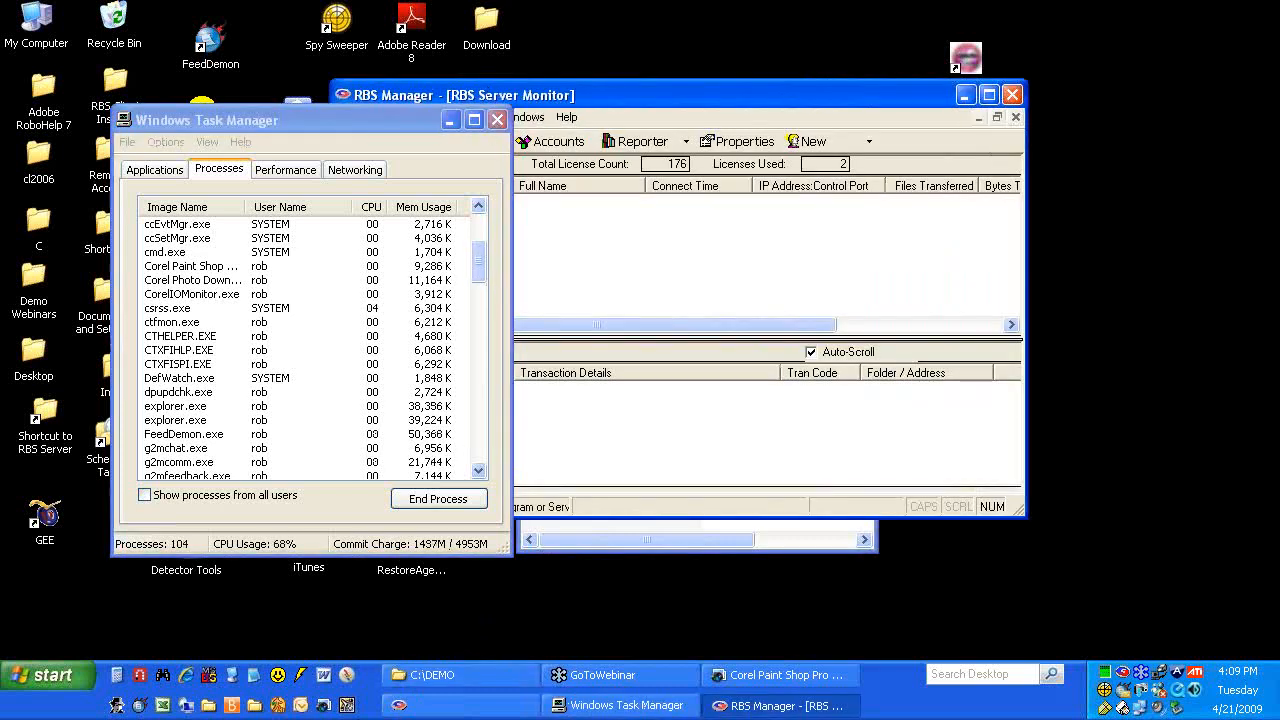
left_click(458, 124)
left_click(449, 119)
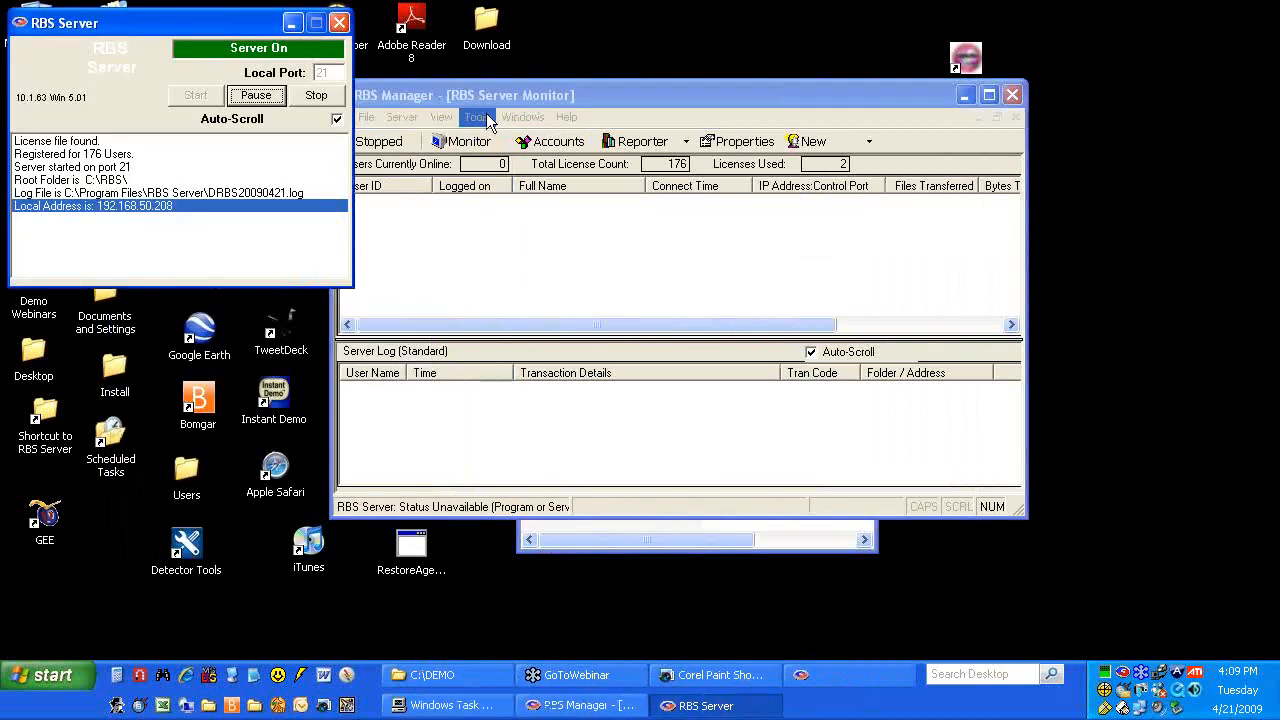
left_click(476, 117)
left_click(518, 160)
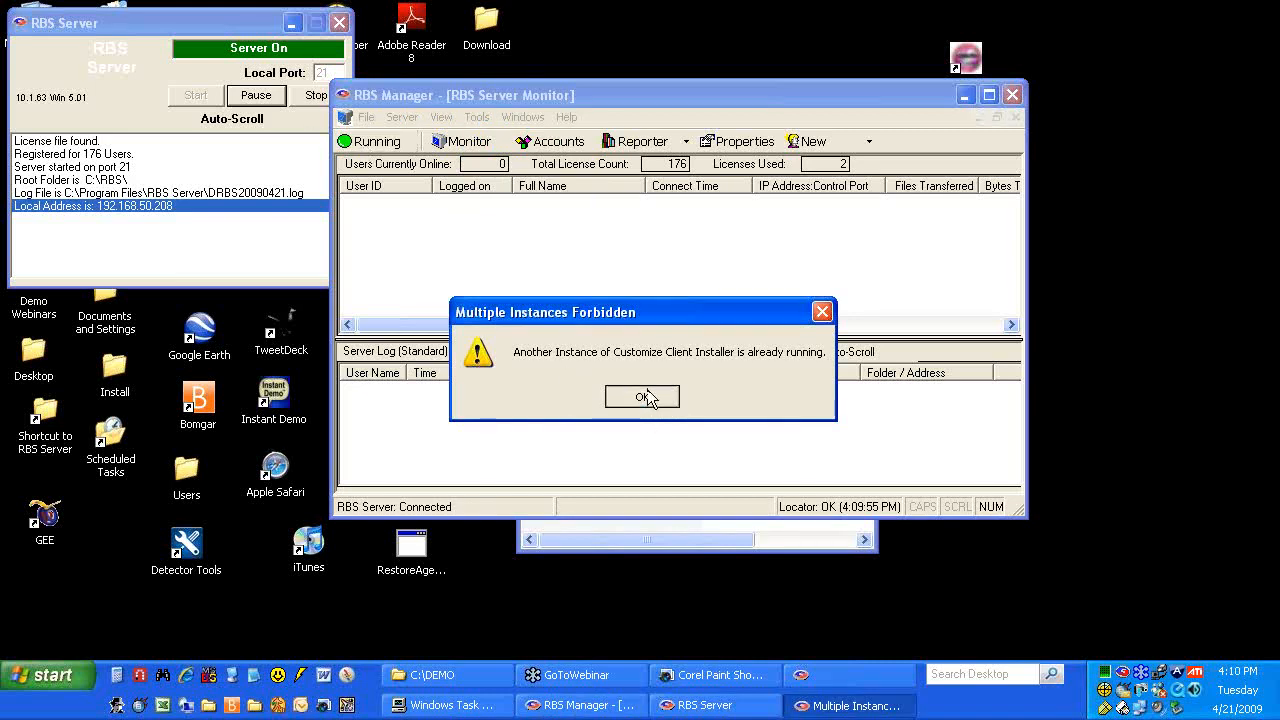
left_click(642, 397)
Close the open installer settings window, continuing past the .NET error
left_click(825, 677)
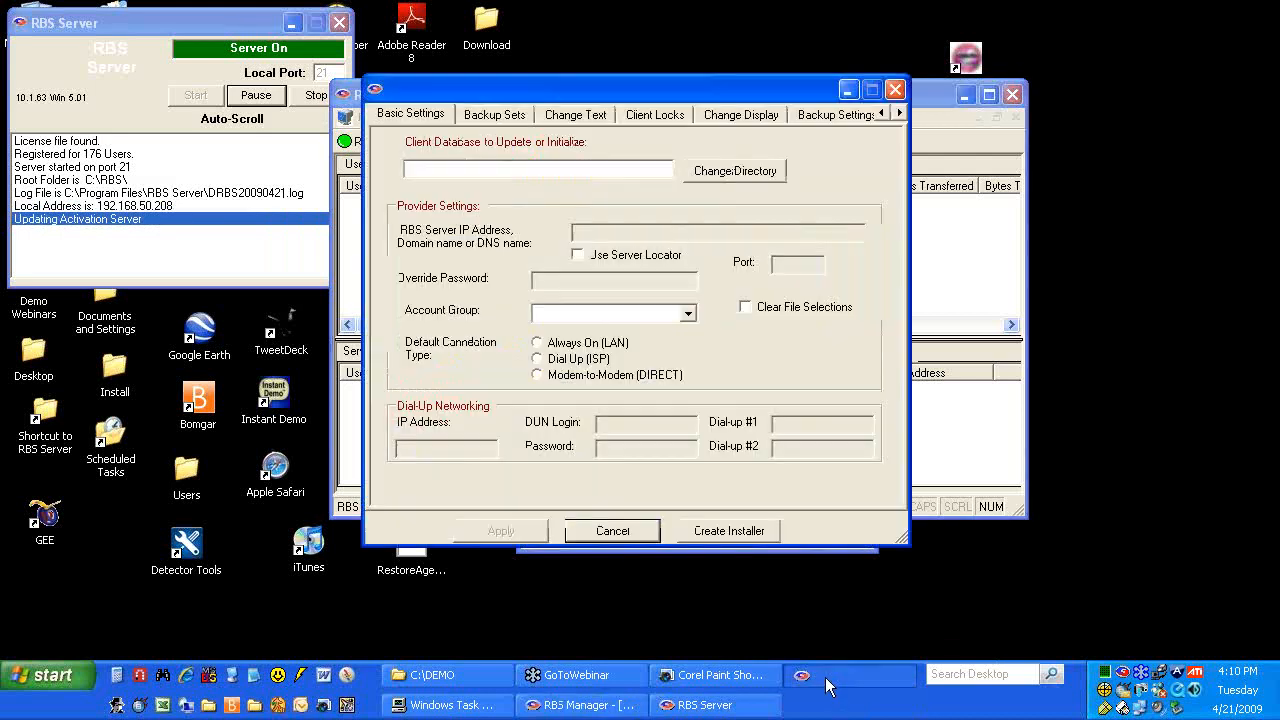
left_click(897, 90)
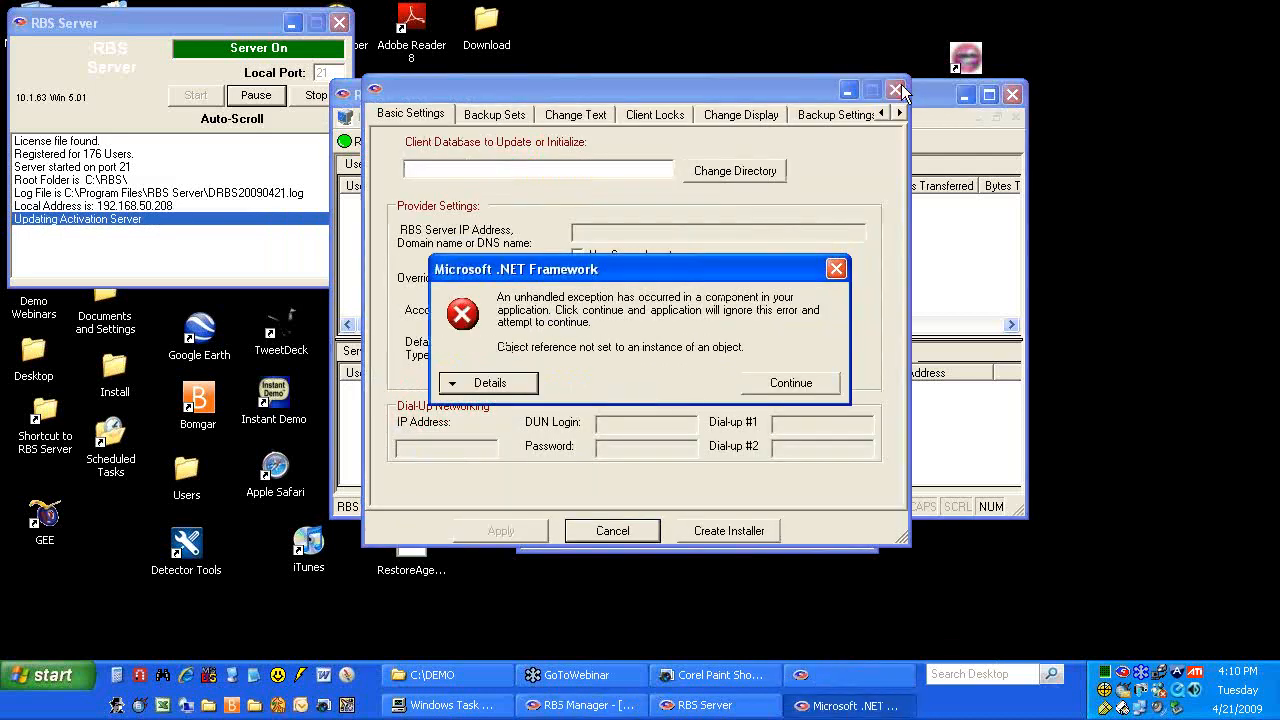
left_click(767, 373)
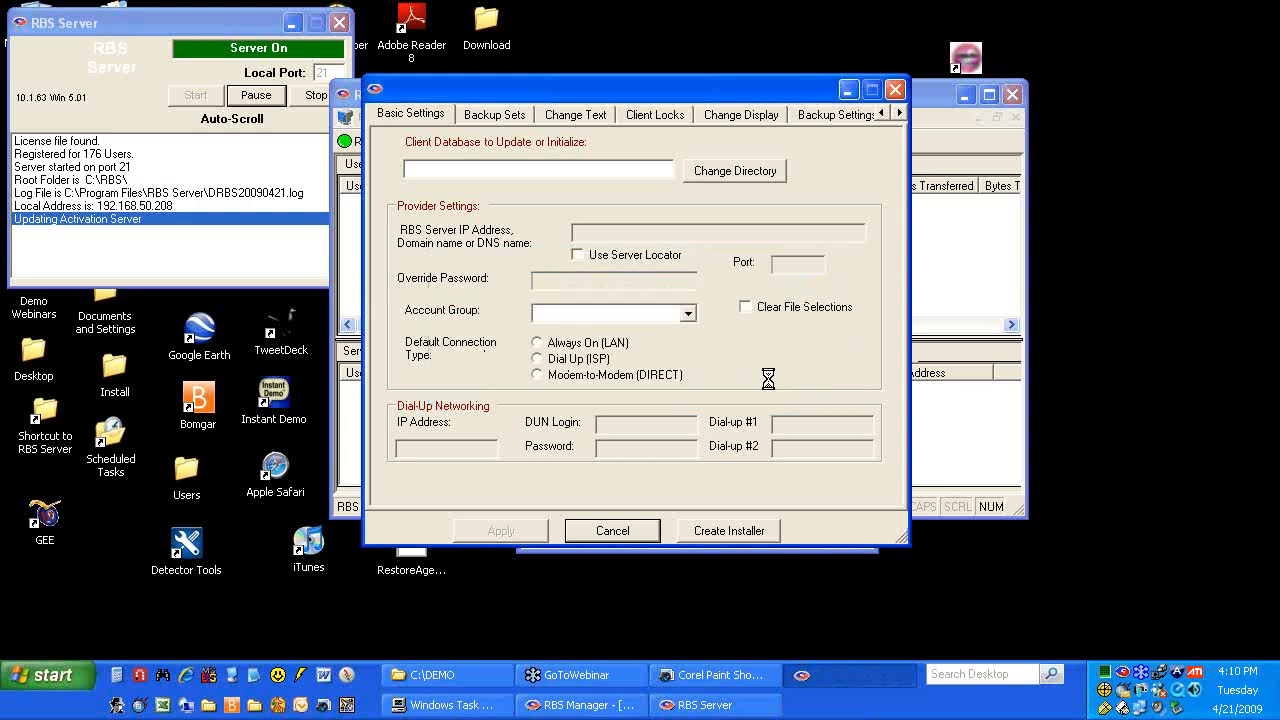
Show processes from all users, end RBSUtility.exe, minimize Task Manager, and reopen Customize Client Installer
right_click(818, 710)
left_click(866, 663)
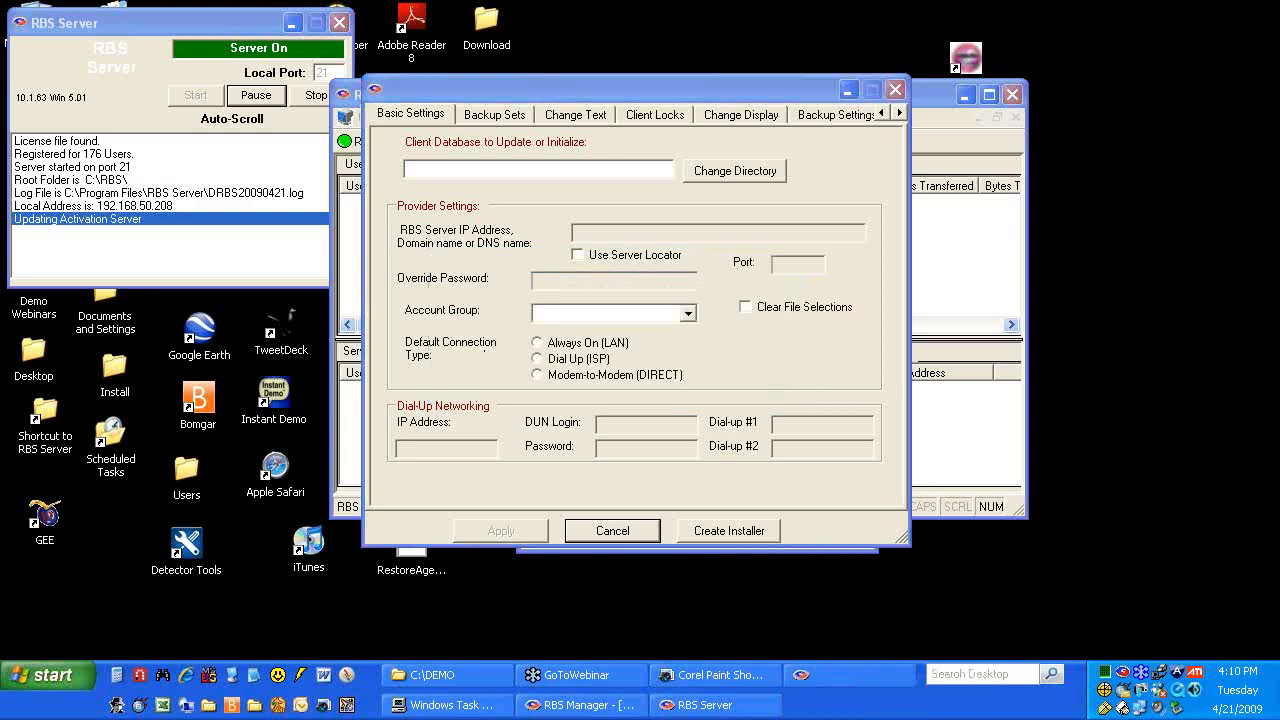
left_click(145, 495)
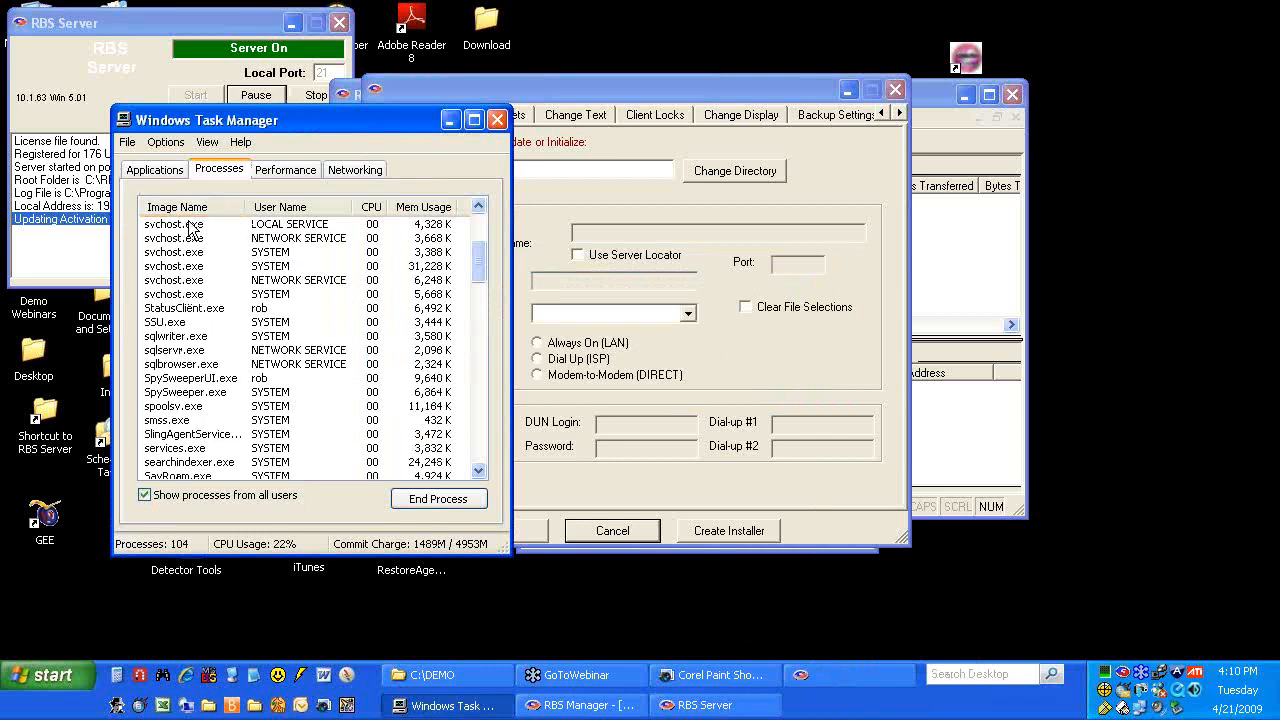
left_click_drag(476, 255, 473, 304)
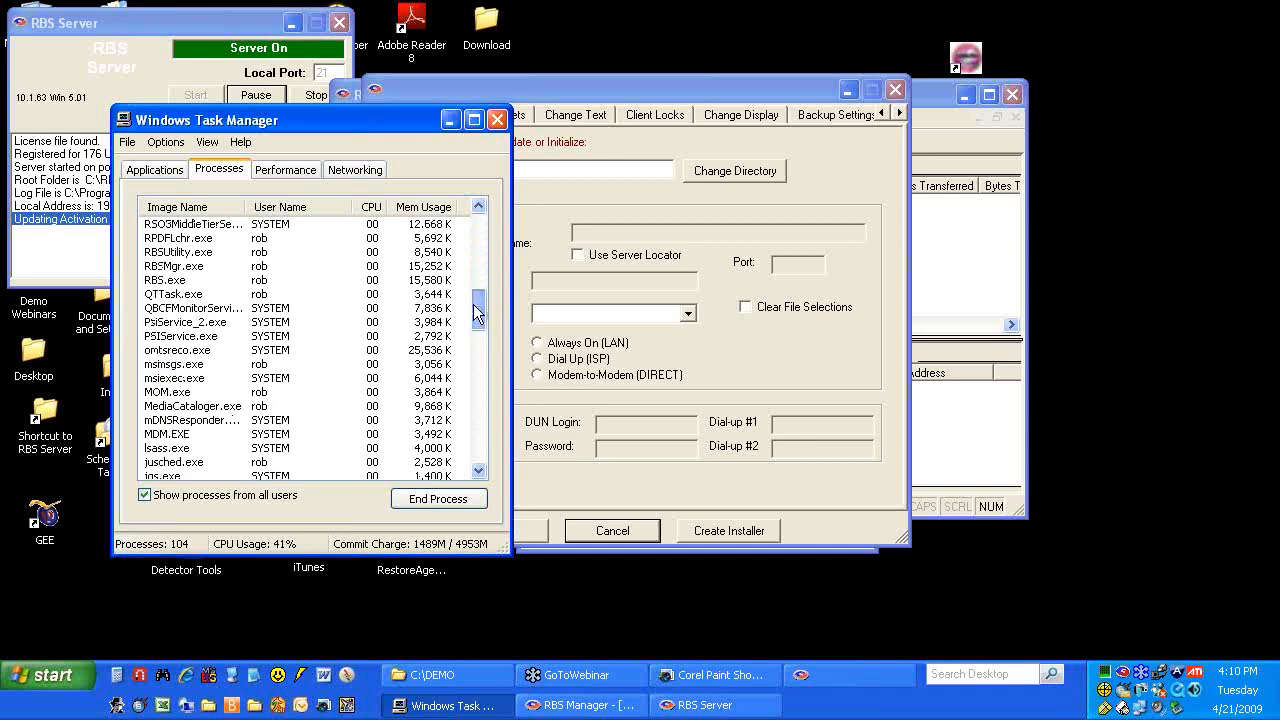
left_click(194, 253)
left_click(410, 496)
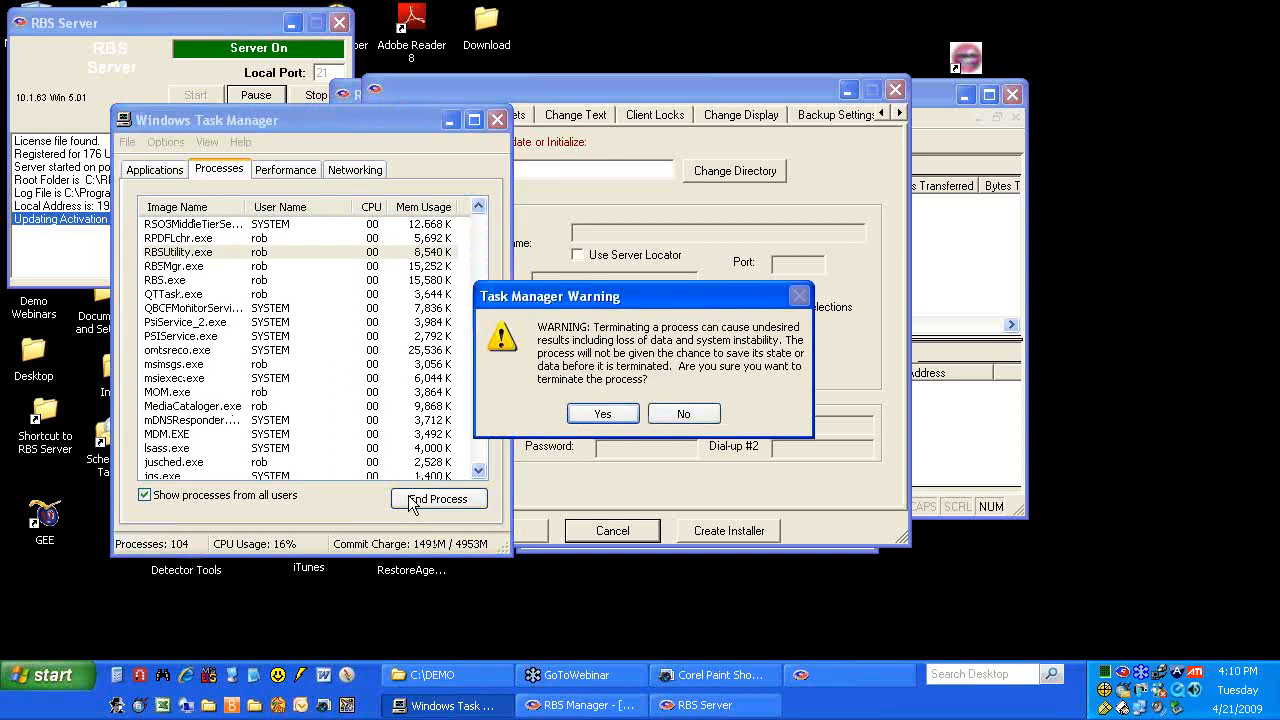
left_click(628, 420)
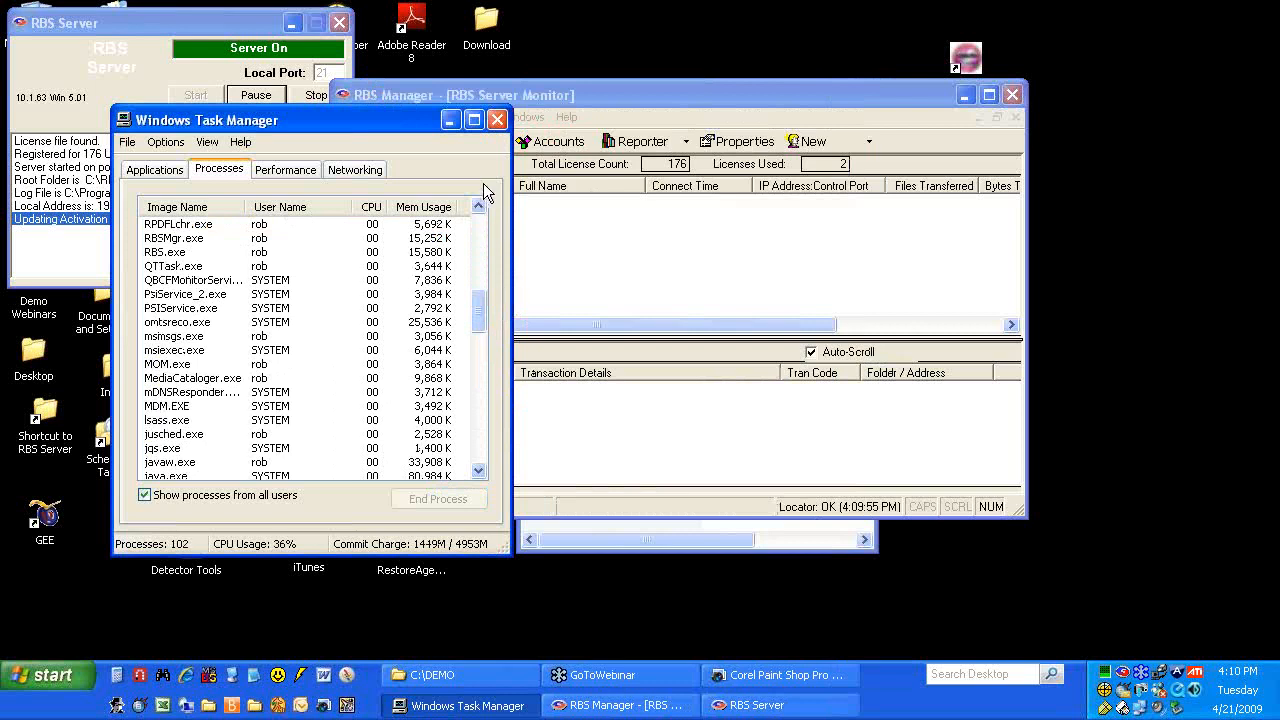
left_click(449, 119)
left_click(477, 118)
left_click(485, 153)
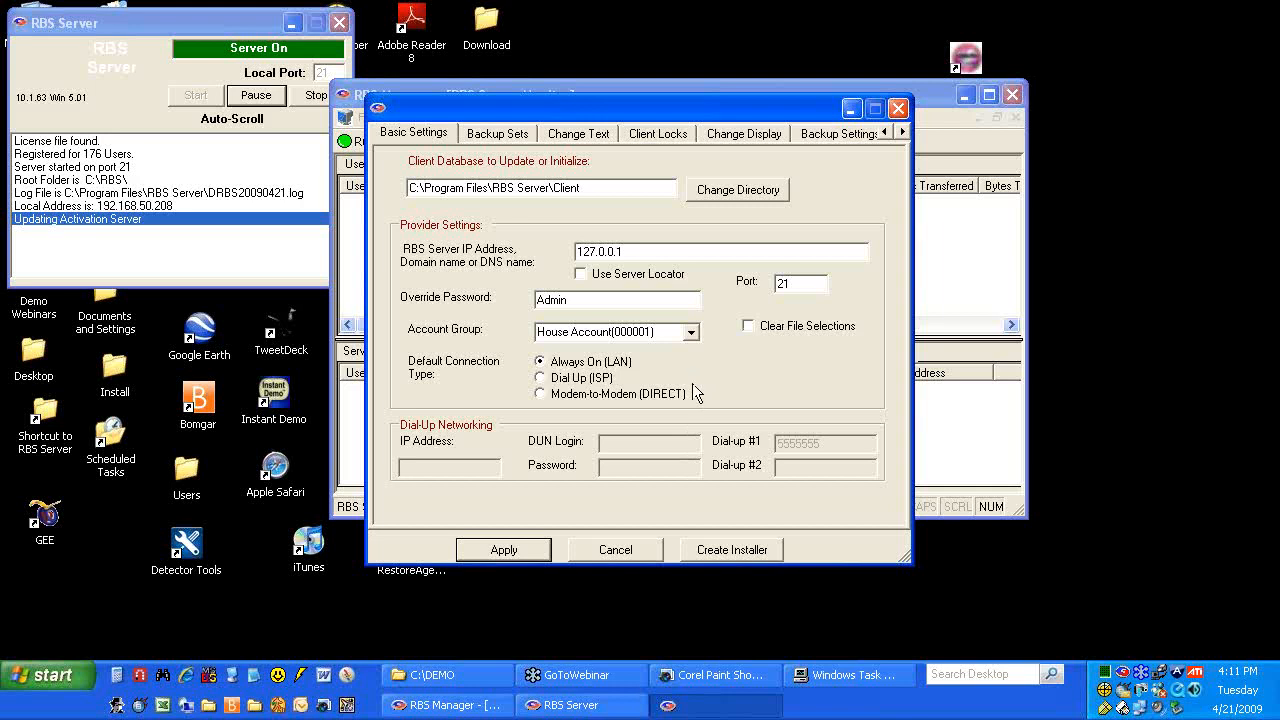
On the Change Text tab, select the Remote Backup company name text
left_click(515, 138)
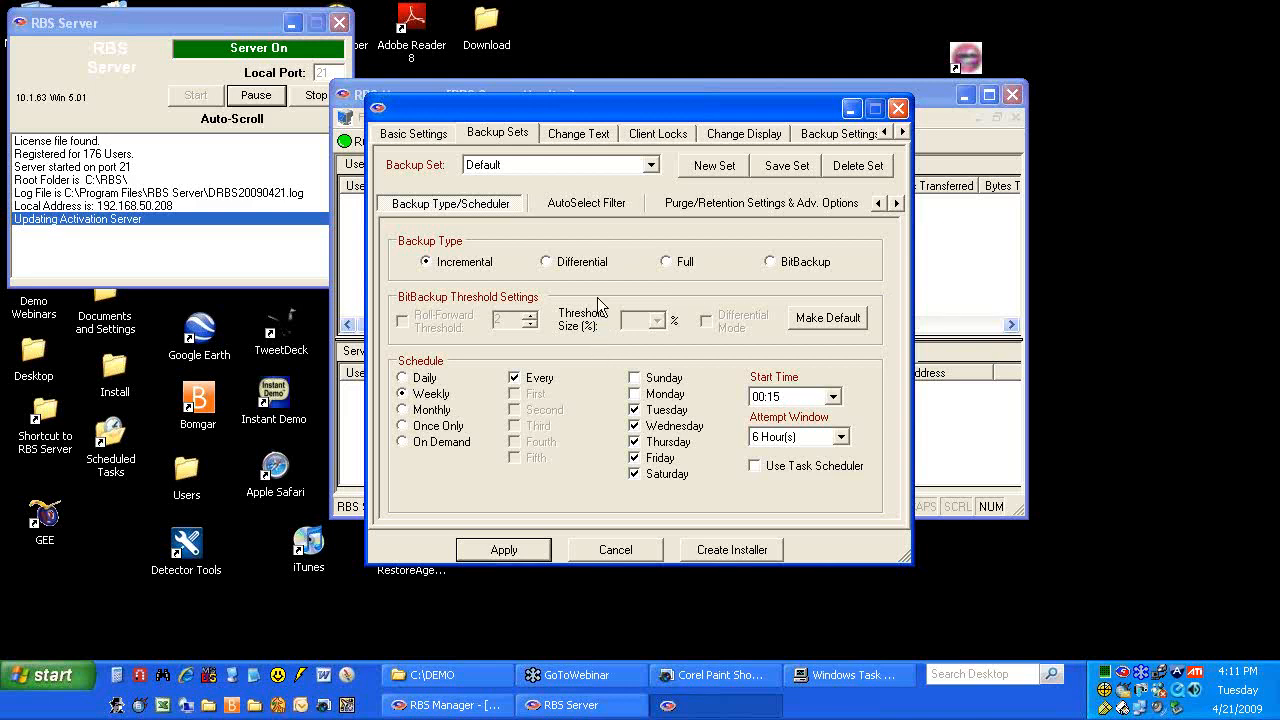
left_click(580, 136)
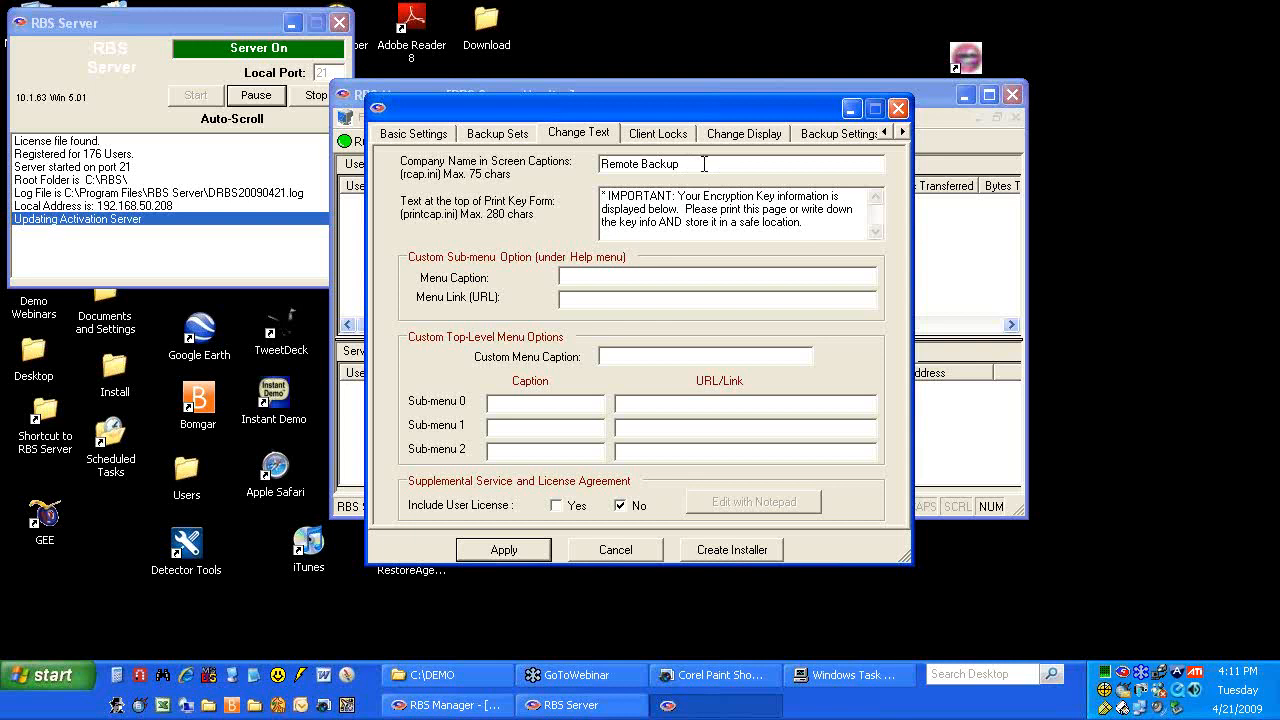
left_click_drag(704, 164, 555, 180)
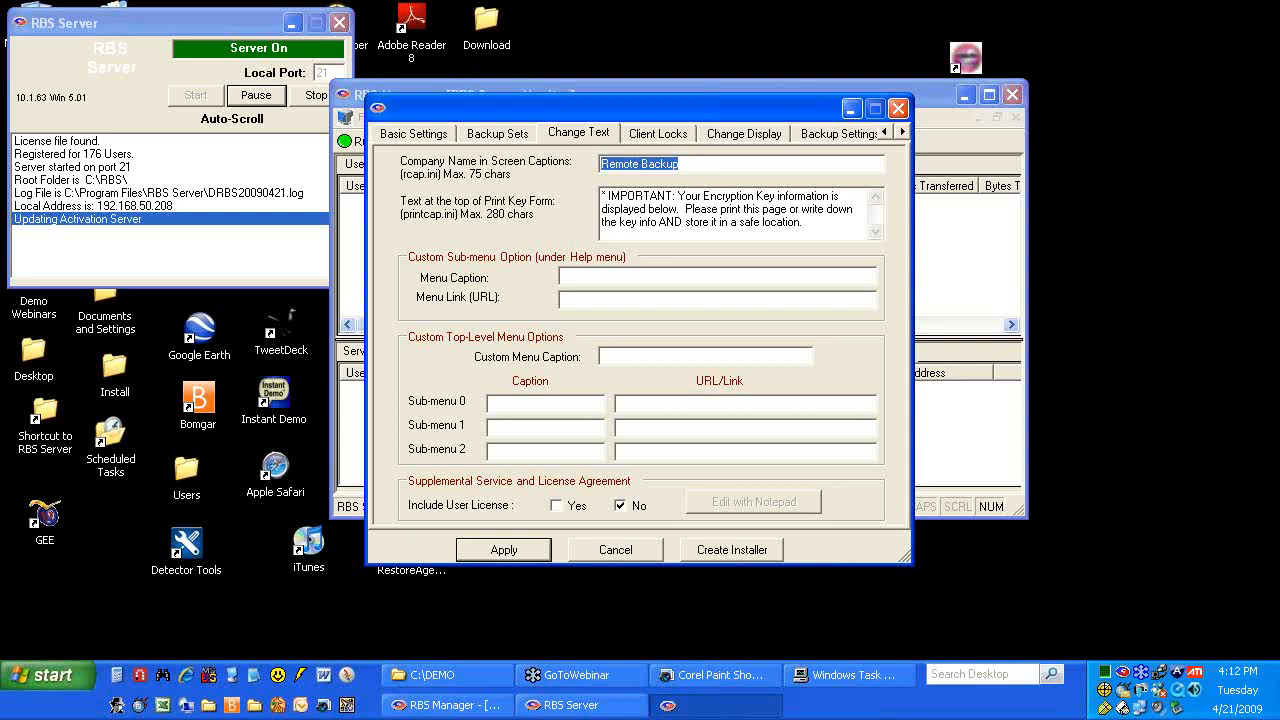
Open rbsplash.bmp from C:\DEMO\Graphics in Paint Shop Pro
left_click_drag(518, 108, 655, 162)
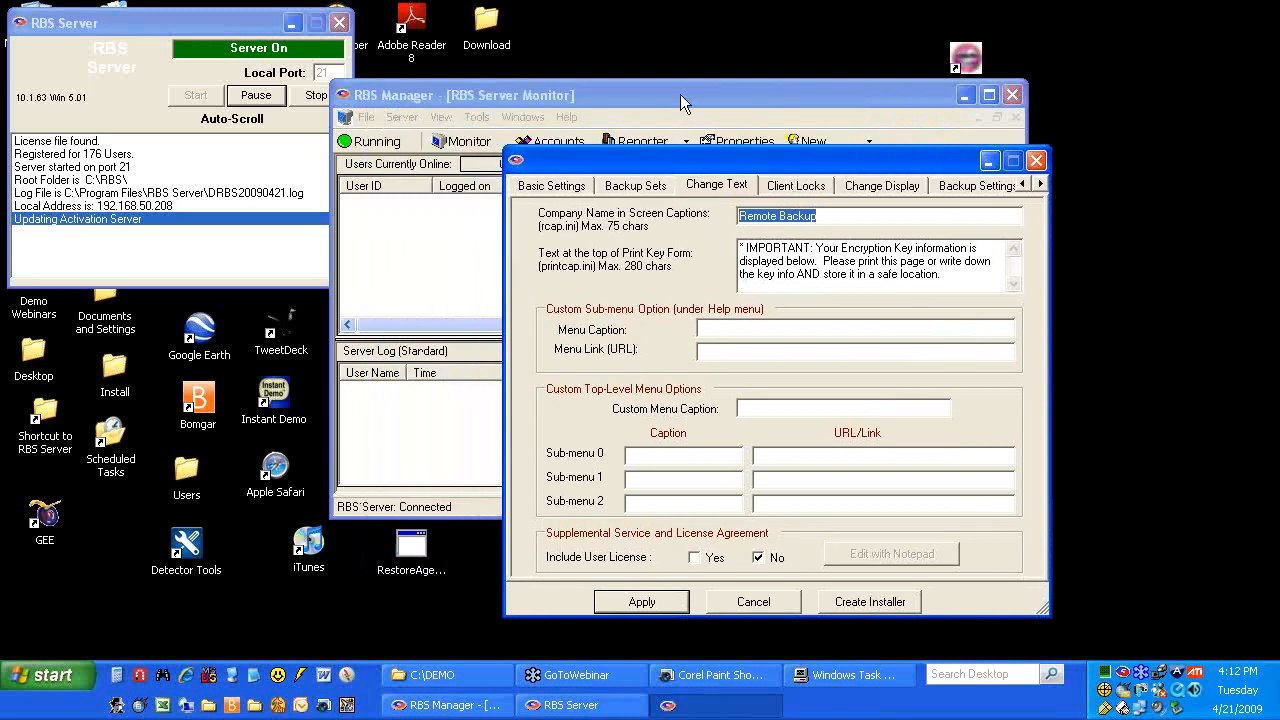
left_click_drag(680, 100, 707, 283)
left_click(678, 131)
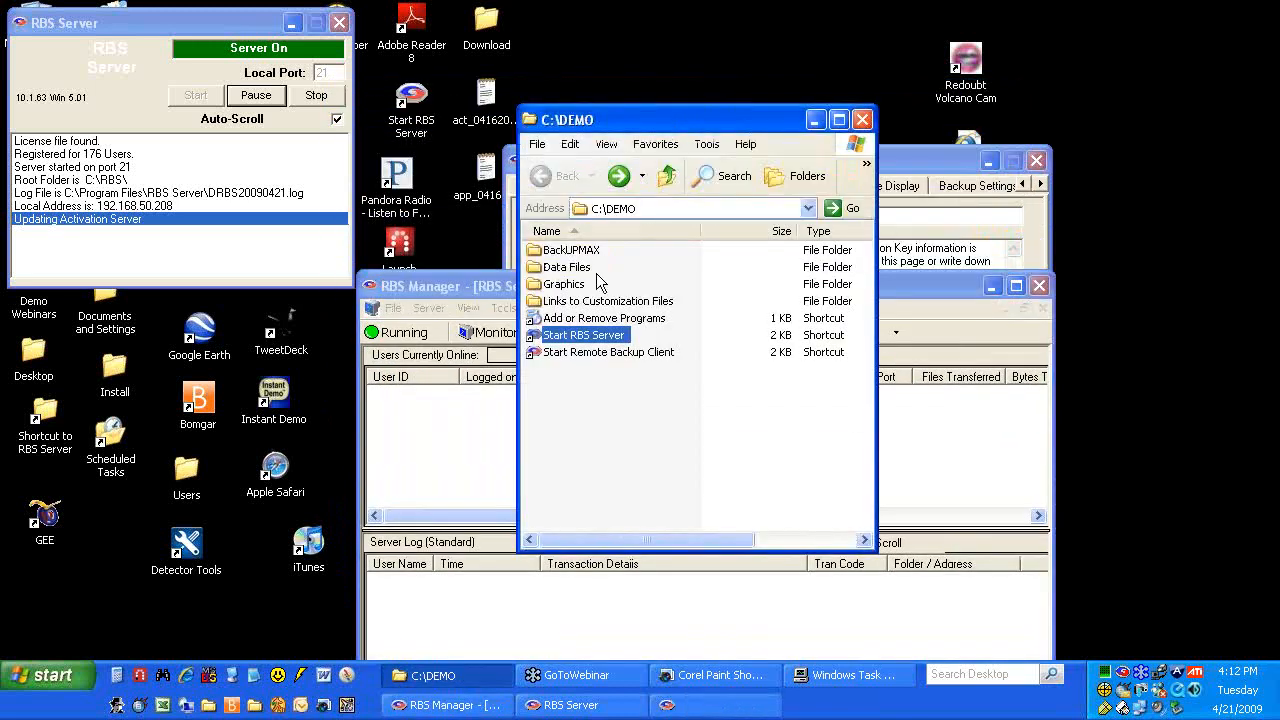
double_click(565, 284)
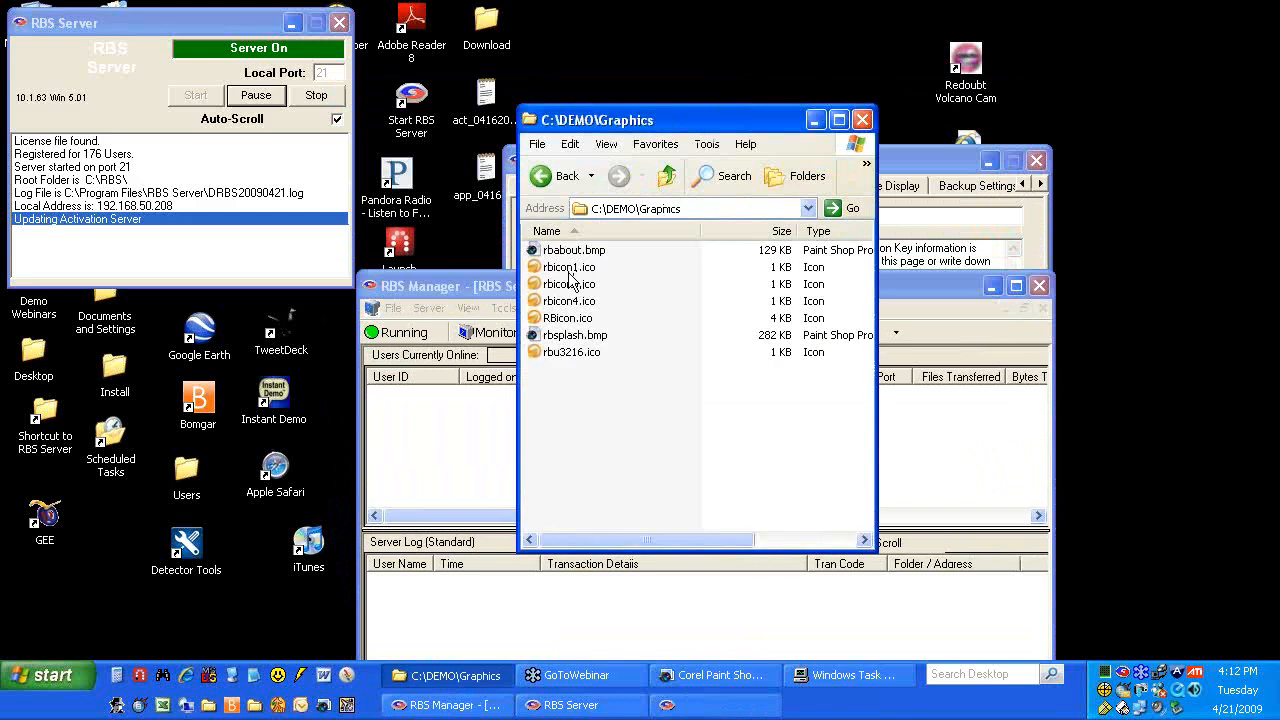
double_click(566, 336)
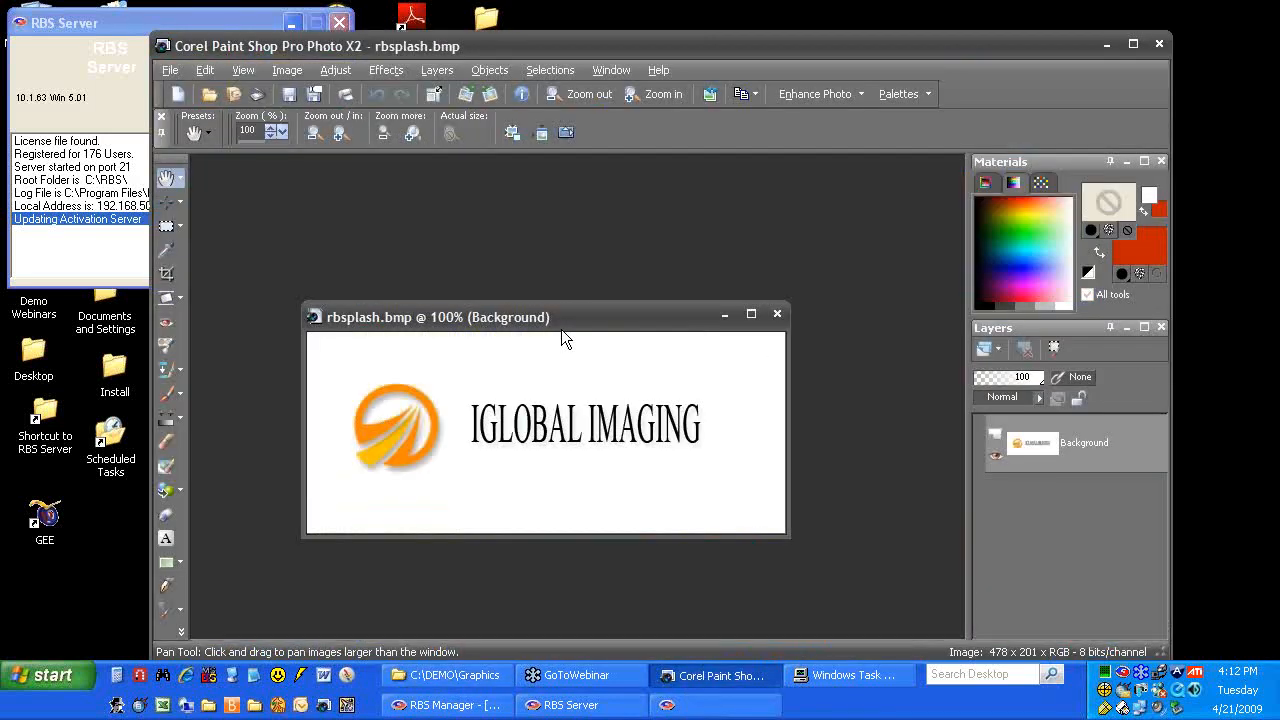
left_click_drag(559, 317, 585, 190)
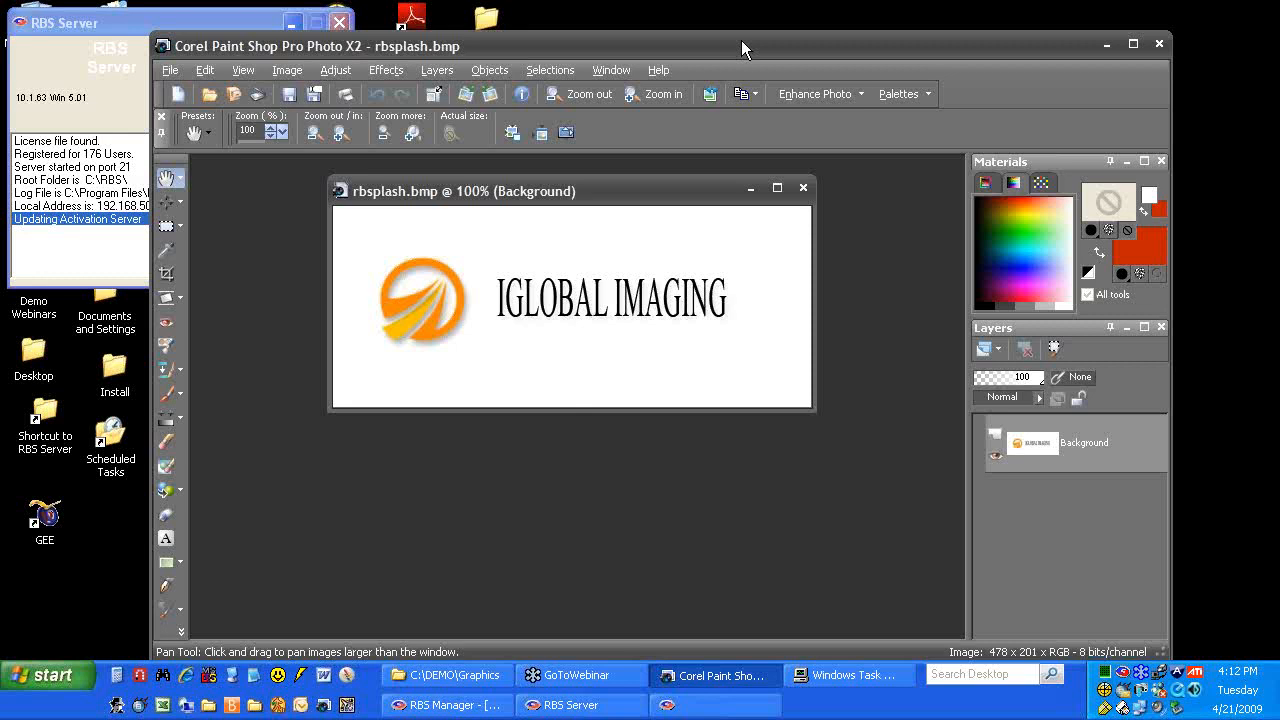
left_click_drag(742, 48, 742, 40)
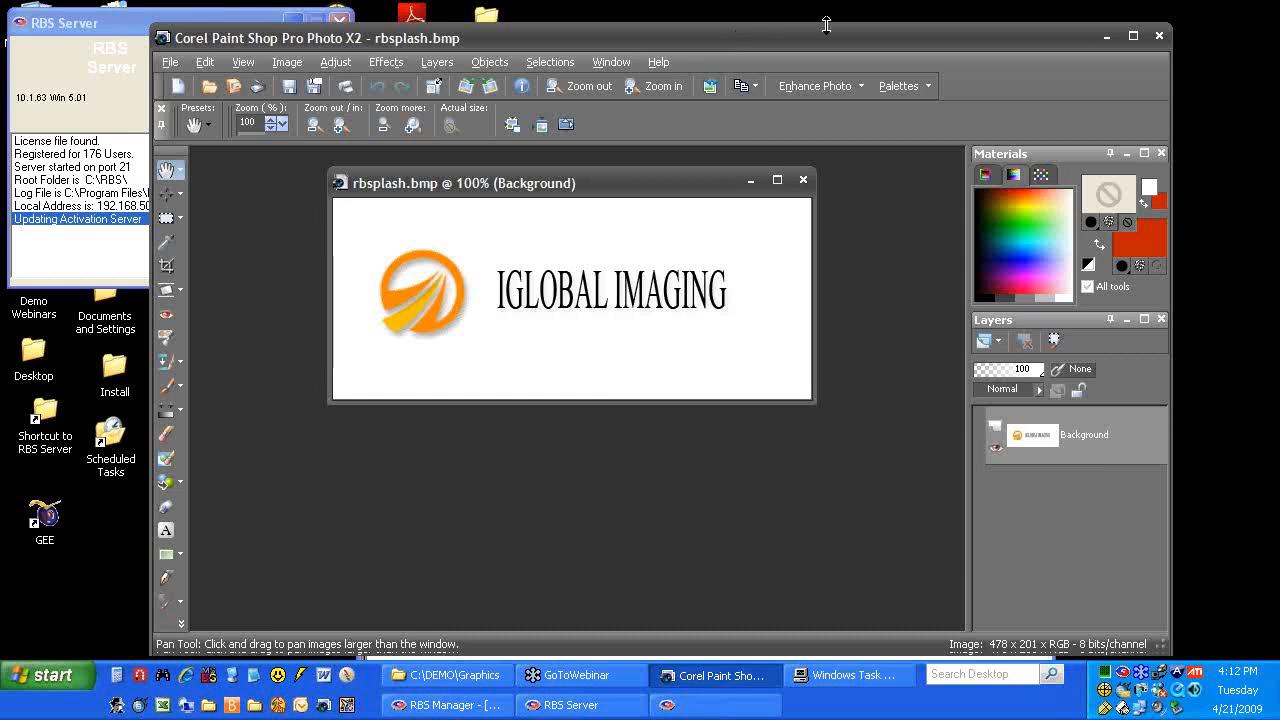
Back in the RBS settings, replace the company caption with 'iGlobal Imaging'
left_click(1106, 38)
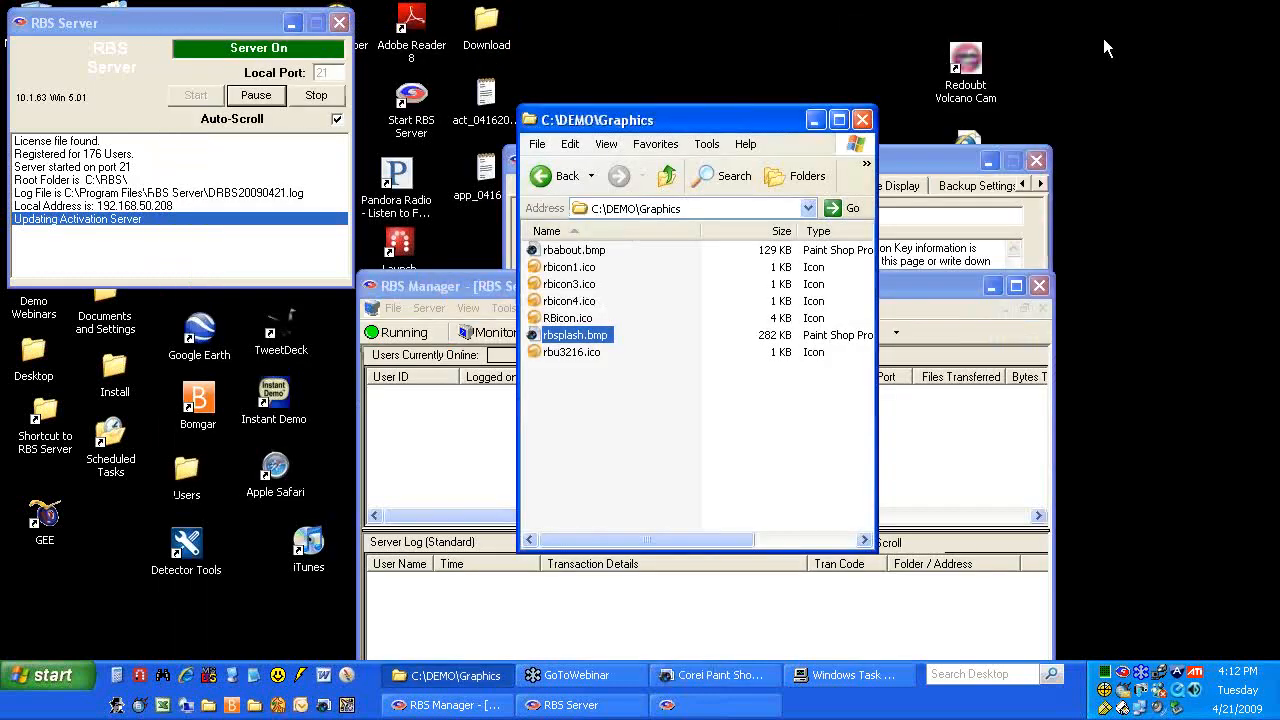
left_click(483, 297)
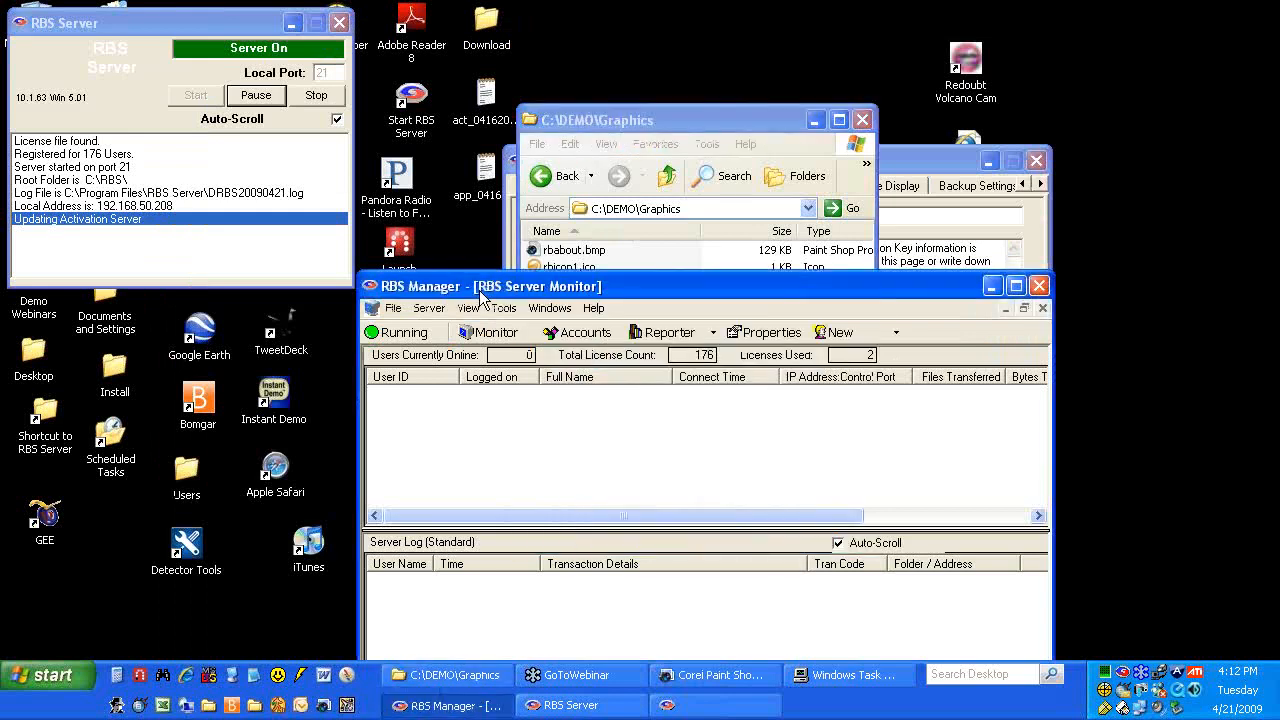
left_click(917, 160)
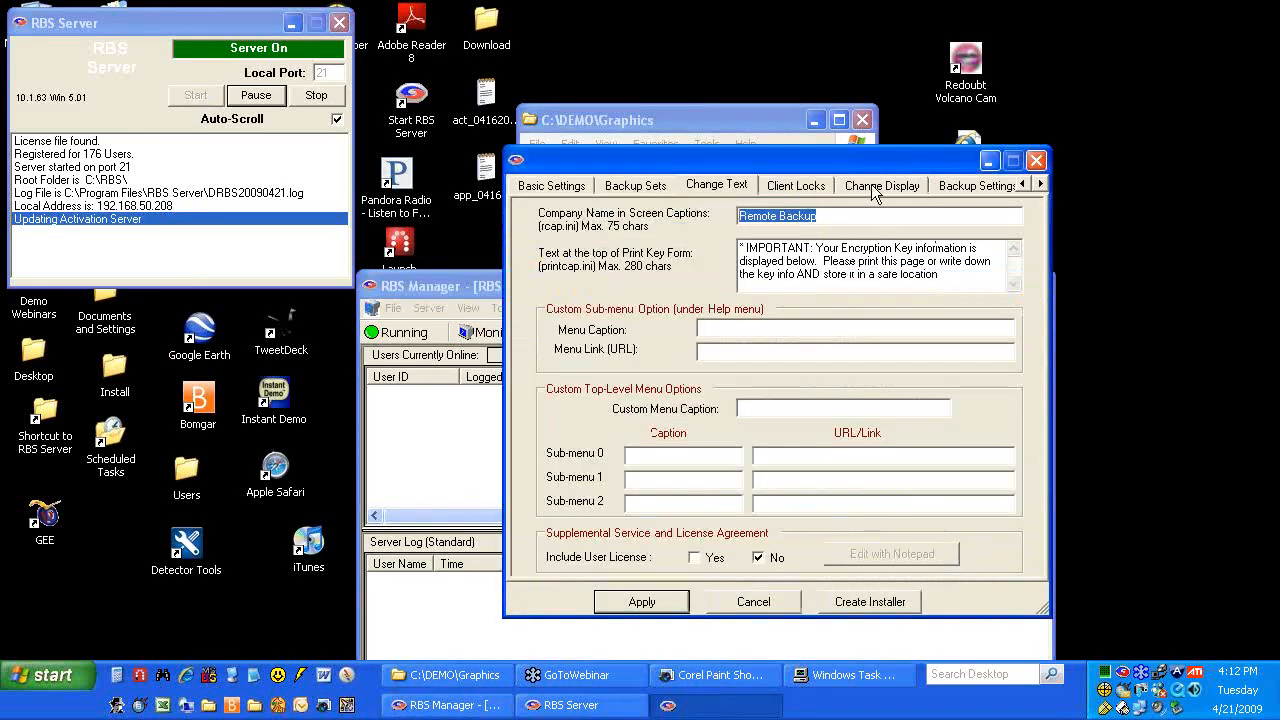
type("i")
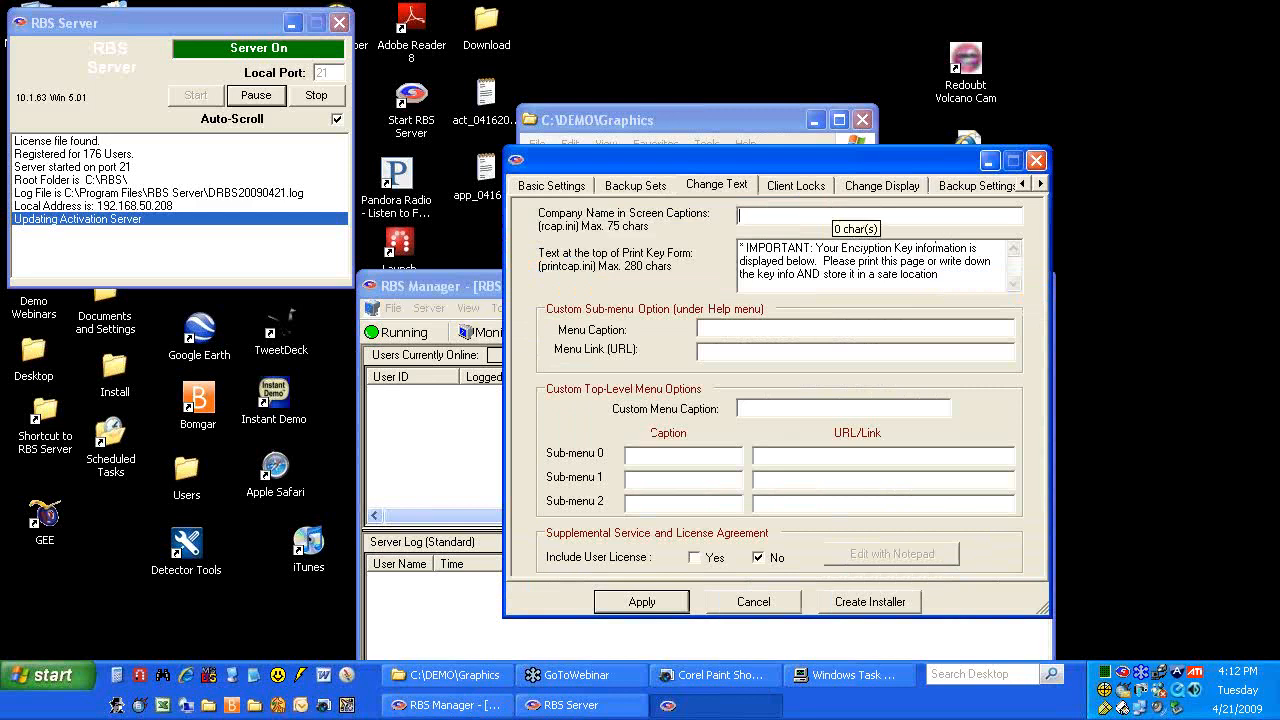
type("Global Imaging")
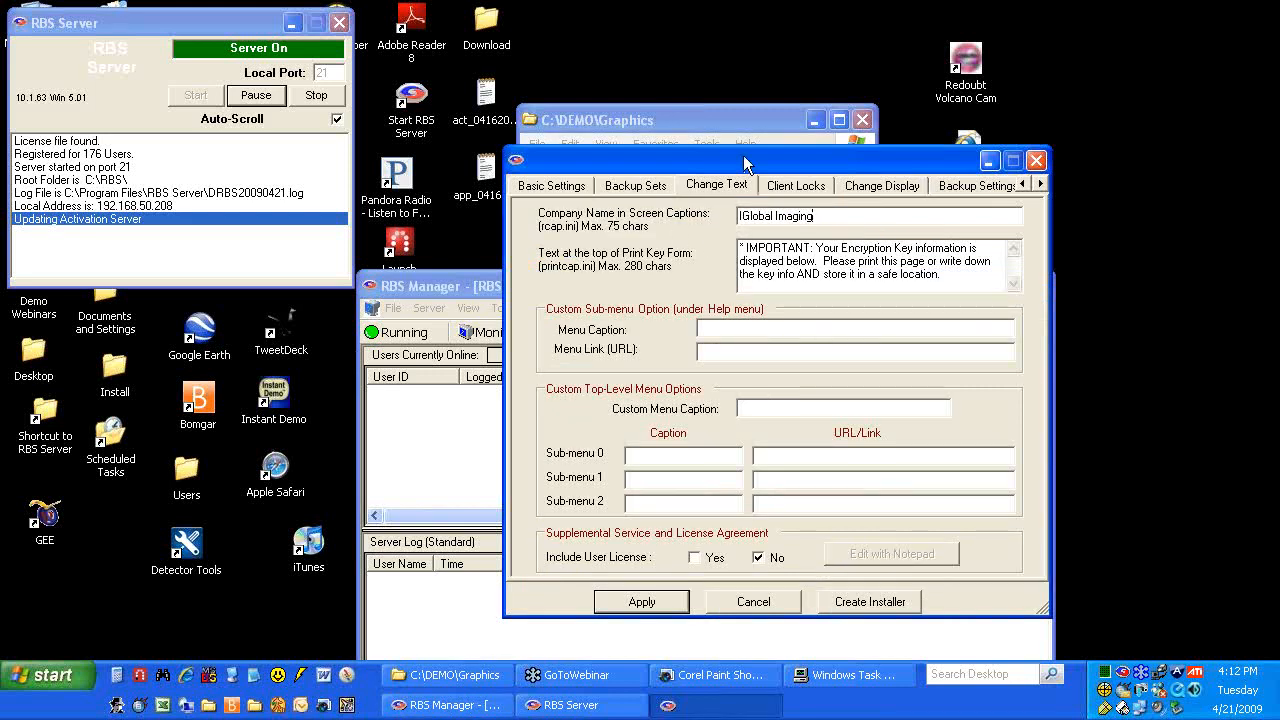
left_click_drag(745, 163, 679, 101)
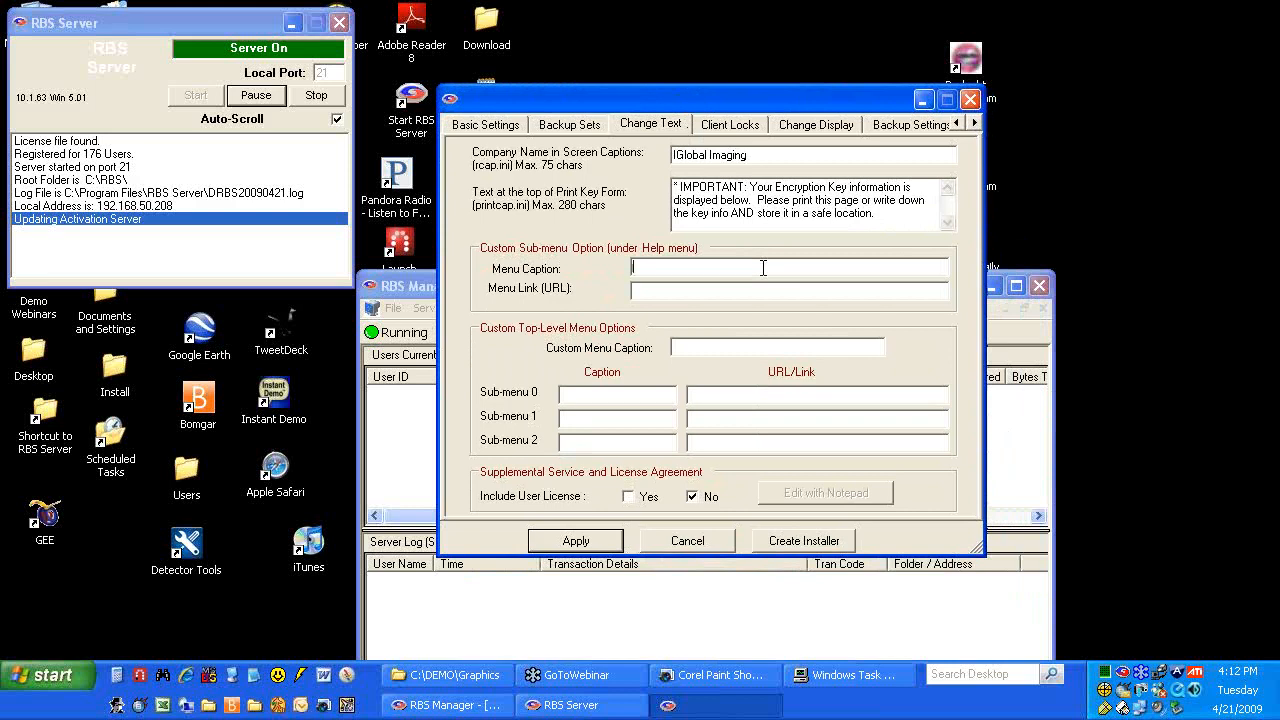
left_click(762, 268)
type("Company B")
key("BackSpace")
type("Website")
key("Tab")
type("http://rempte-backup.com/")
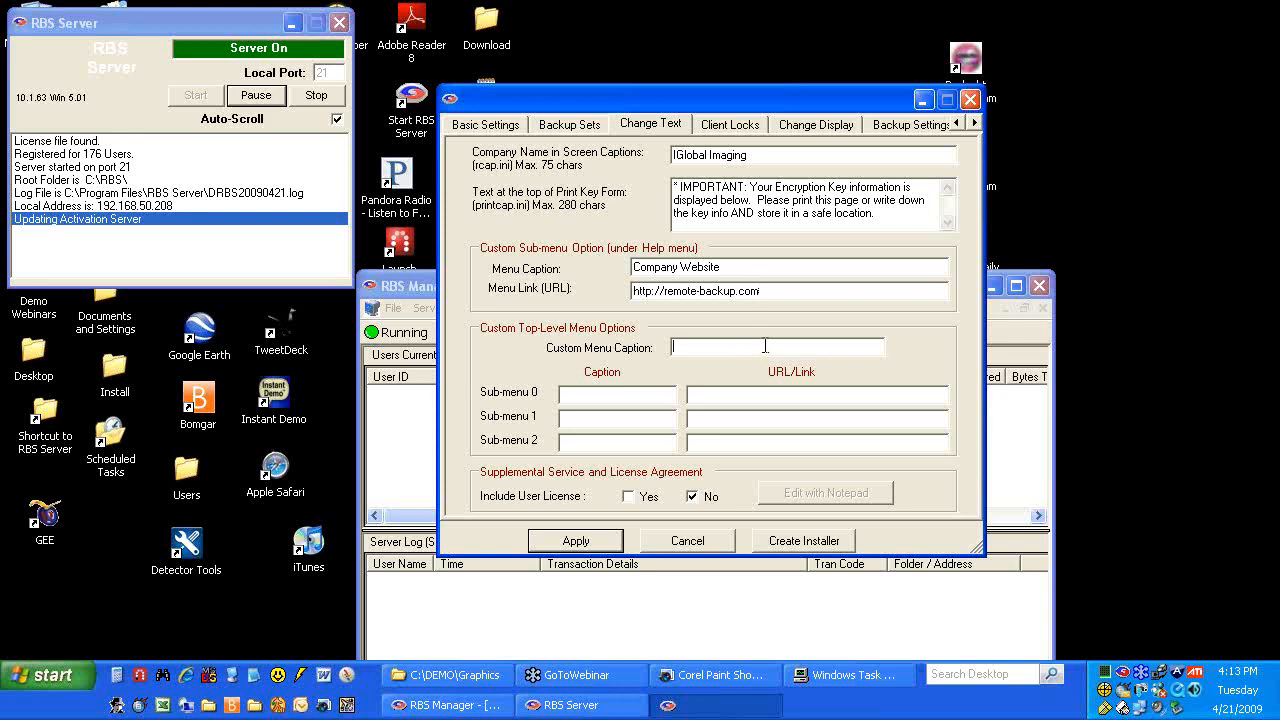
Create a 'Support' menu with Online Help, Support Central and Contact Us links
type("Support Res")
key("BackSpace")
key("BackSpace")
key("BackSpace")
type("Online Help")
key("Tab")
type("http://help")
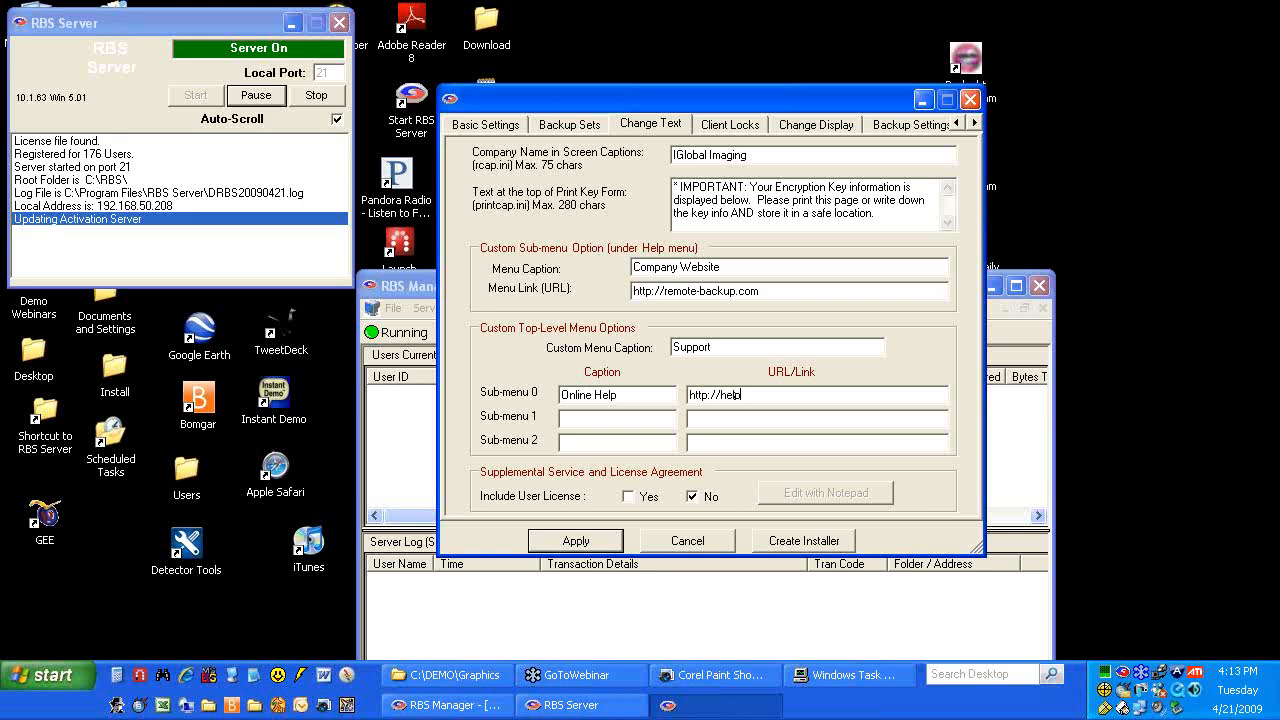
type(".remote-backup.ocmSupport Central")
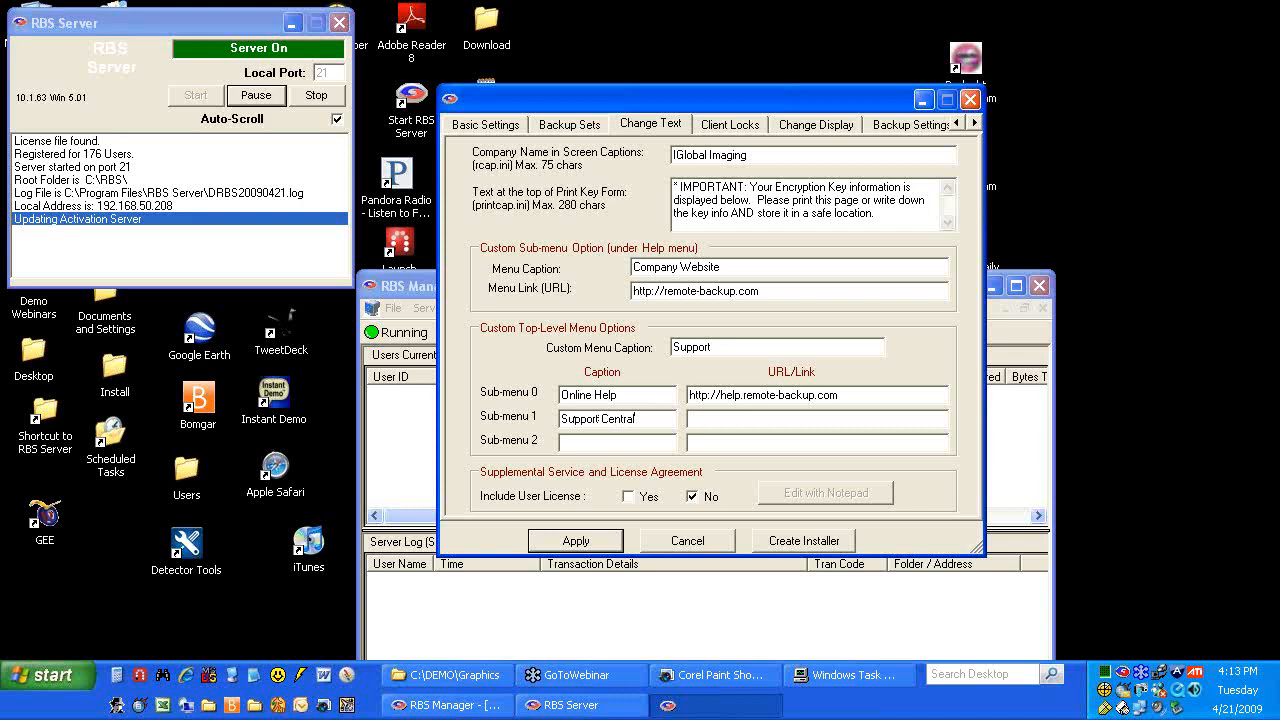
key("Tab")
type("http://remote-backup.com/support/")
type("Contact Us")
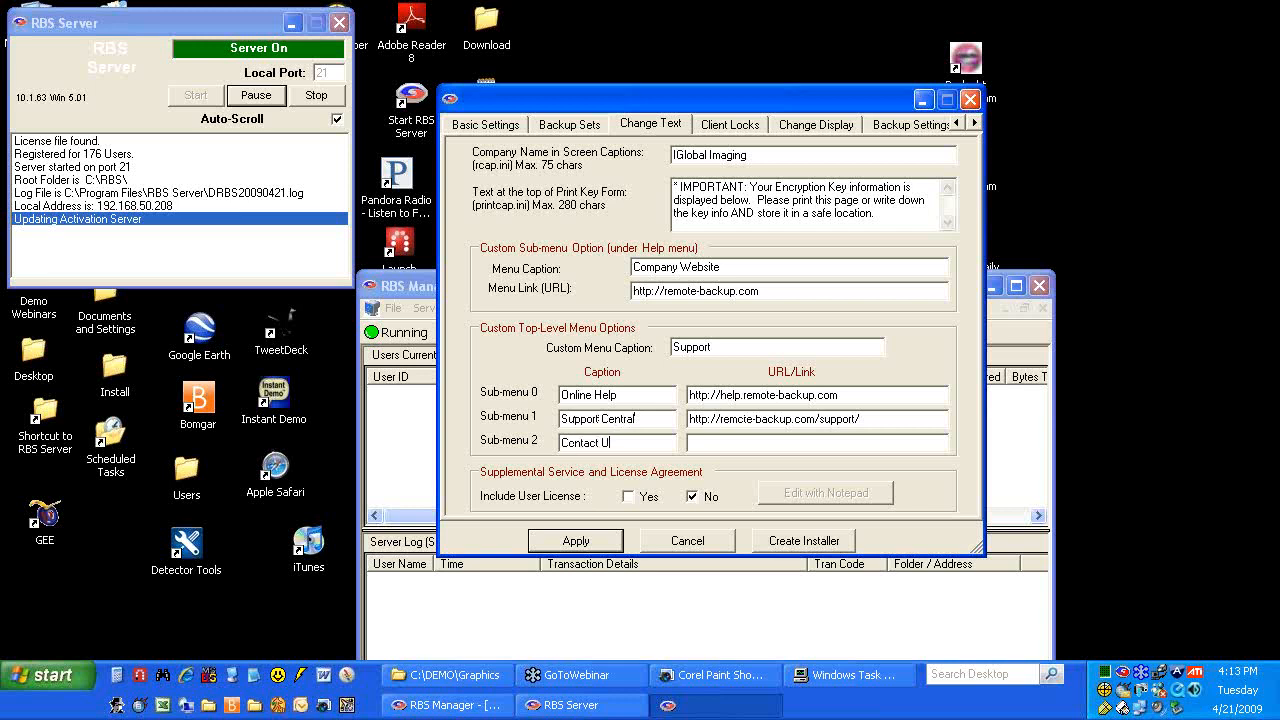
type("http://remote-backup")
type(".com")
type("/ac")
type("out.htm")
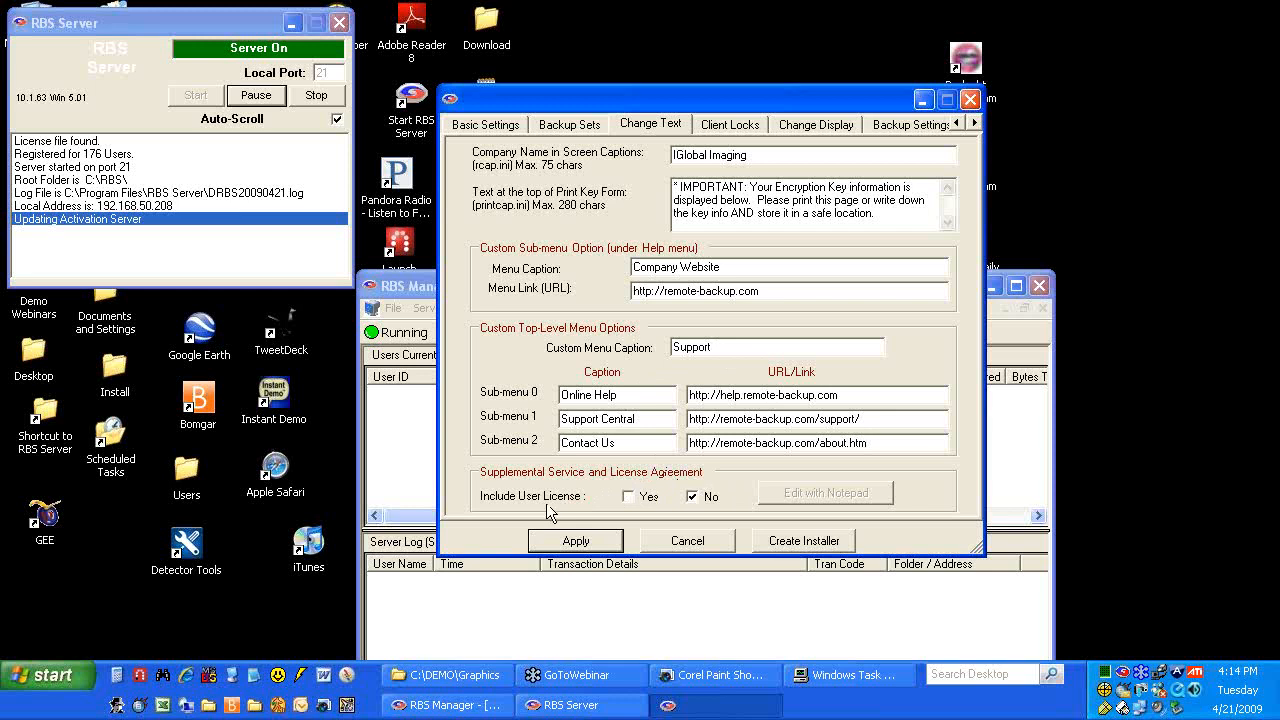
Include a user license, create userlicense.txt, and start it with 'Here is our SLA' text
left_click(628, 497)
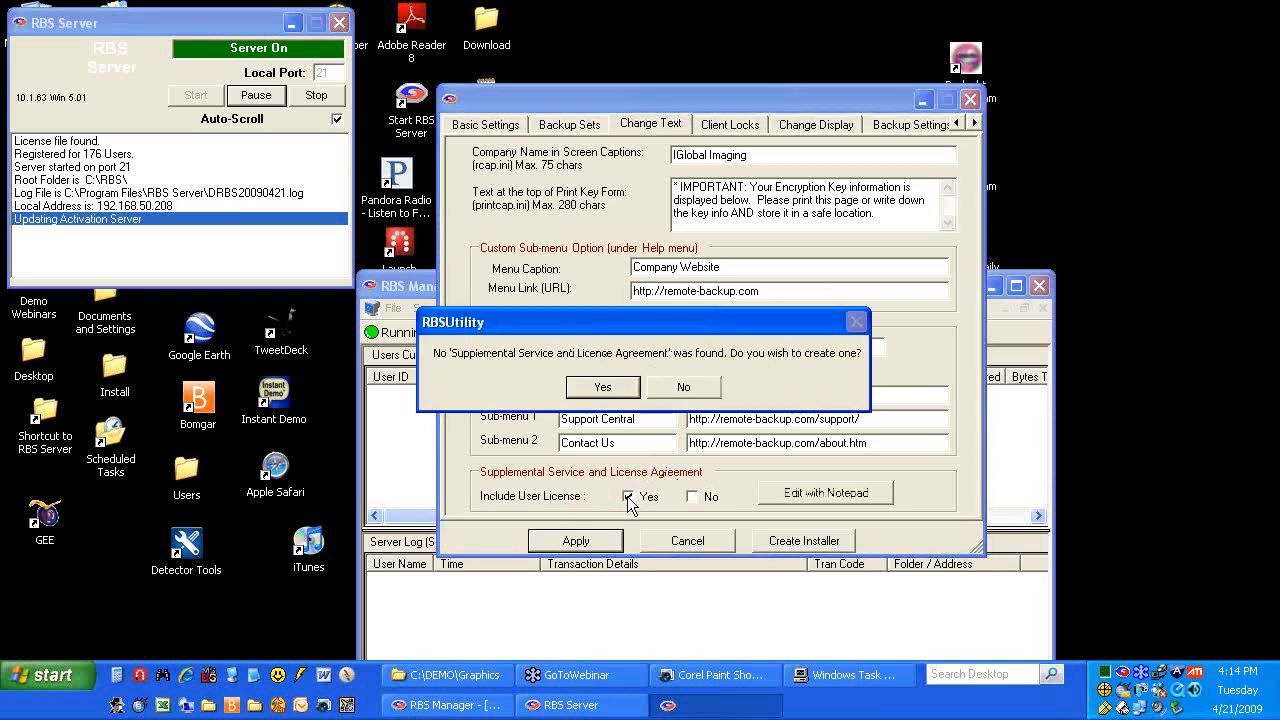
left_click(603, 387)
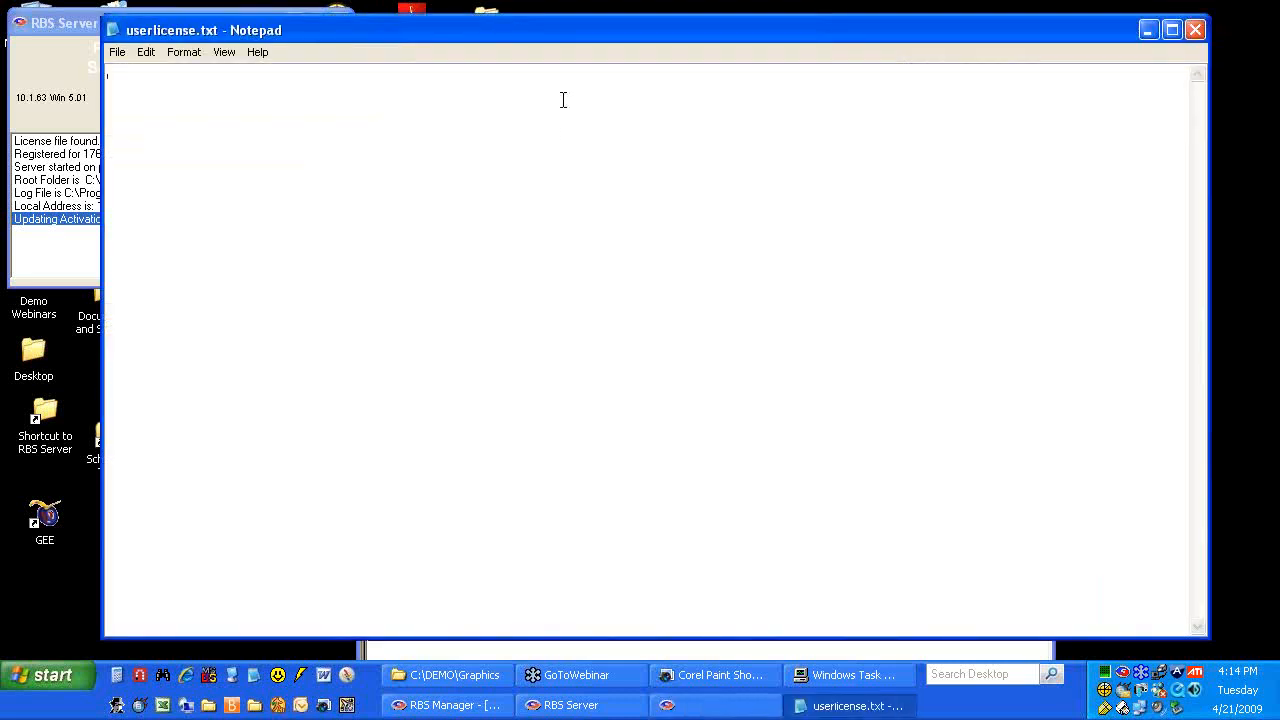
type("Here is our ")
type("SLA O-")
key("BackSpace")
key("BackSpace")
key("BackSpace")
type("sadjf sljfls kfjsldk fsdlkfj slkdfjslkd fjl flsk flksdajf lksdjf lkds")
Add two more lines of placeholder text, split the first line, and save the file
key("Return")
type("asdlfkj sdlakf jsdlk jlsa jlksdj fsd")
key("Return")
type("asd flksj lksdj flksd flksdf jksd")
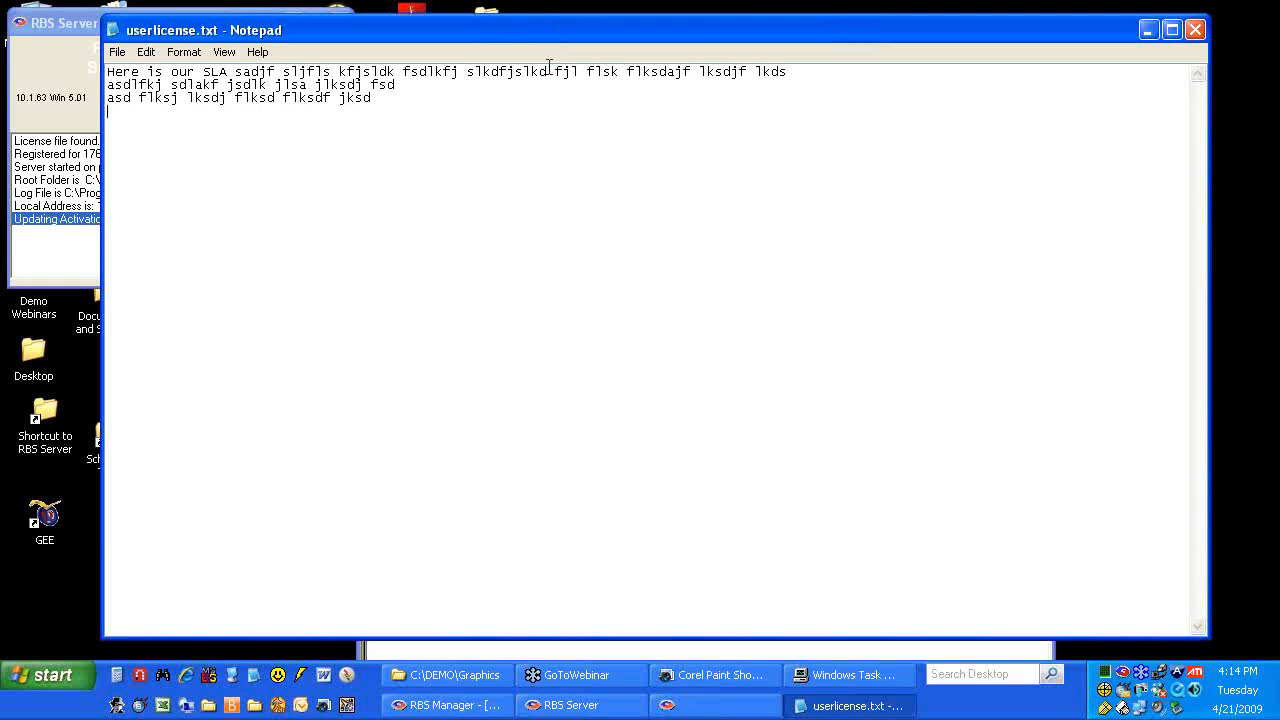
left_click(467, 75)
key("Return")
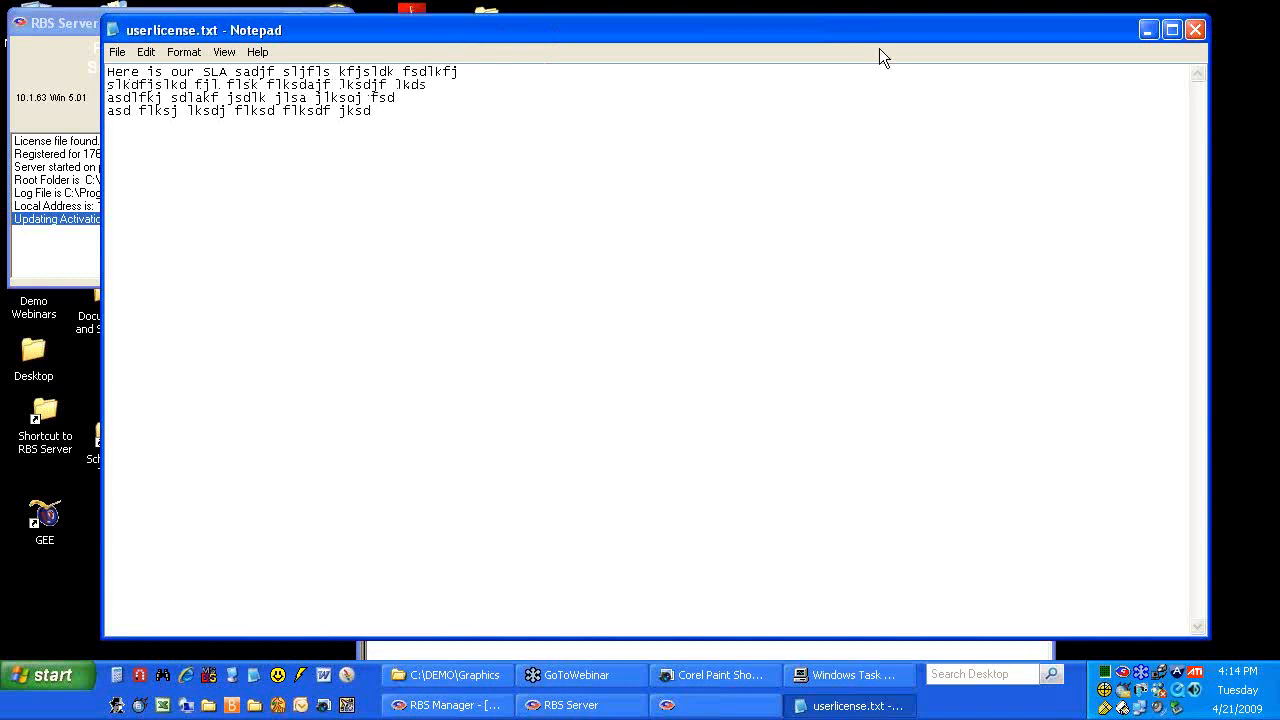
left_click(1195, 30)
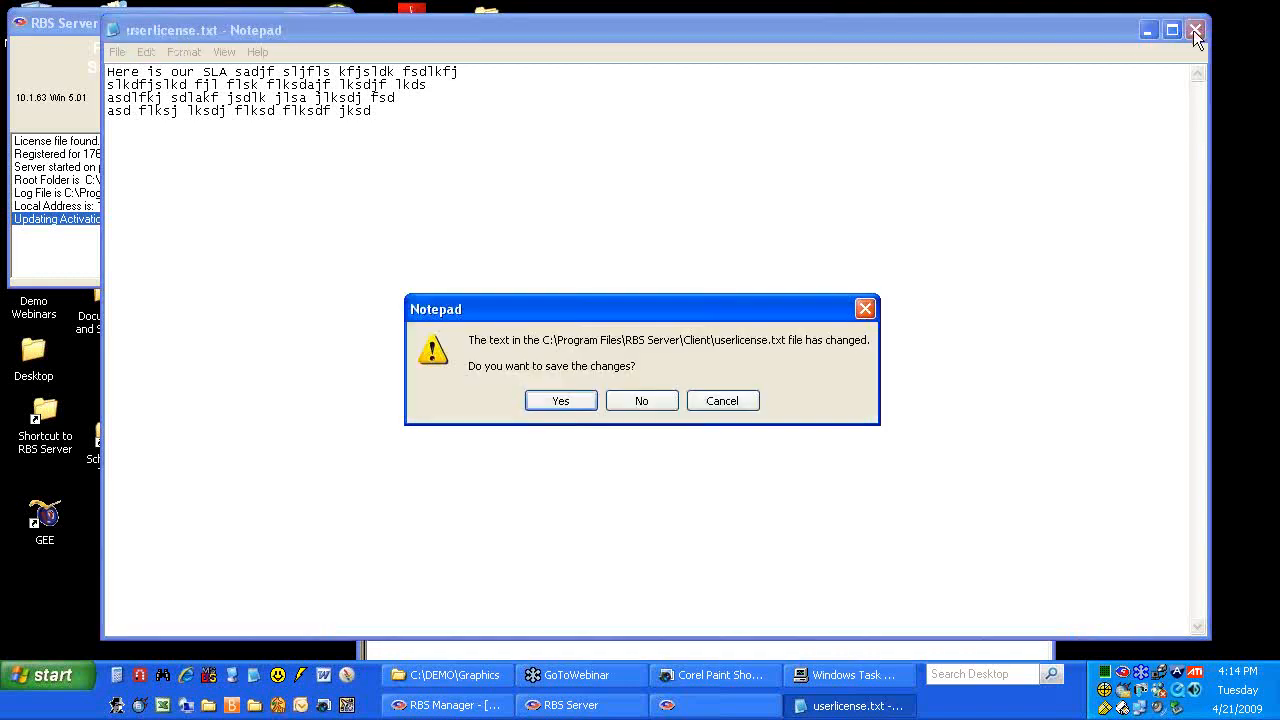
left_click(561, 401)
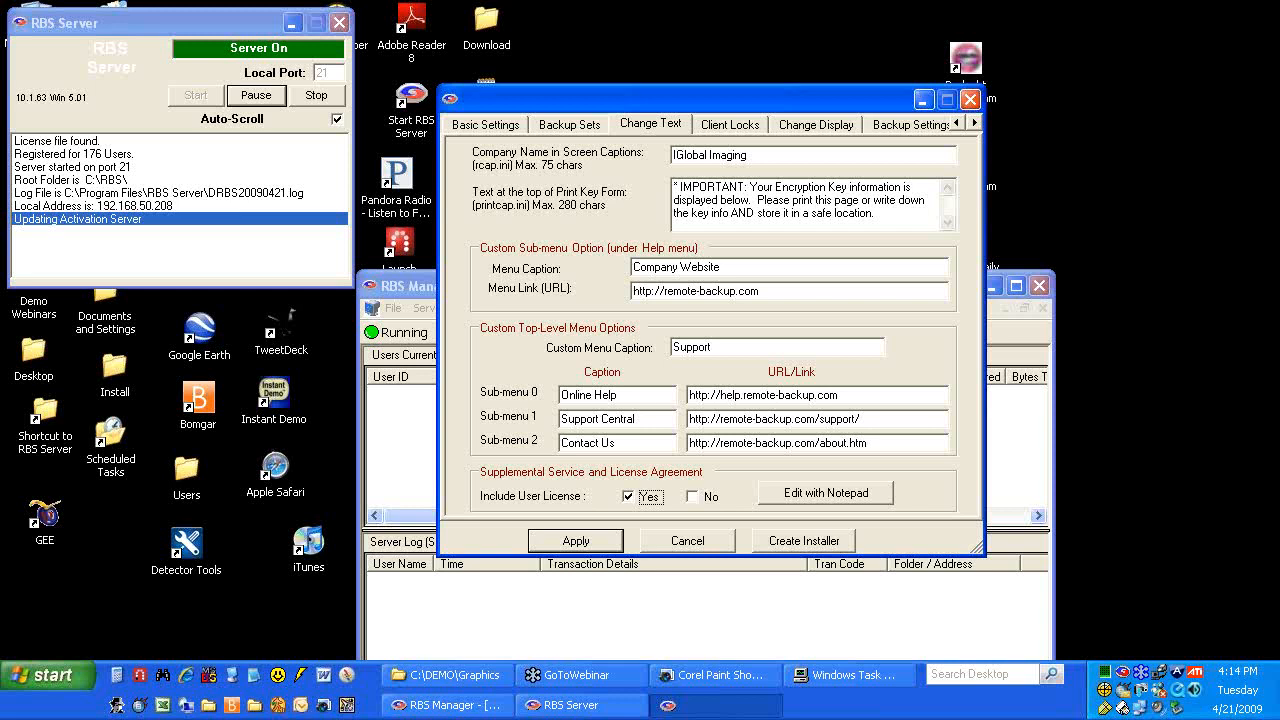
On Client Locks, try locking file selections, New backup set, Auto-Select, Run Now and Copy to Disk
left_click_drag(680, 104, 619, 81)
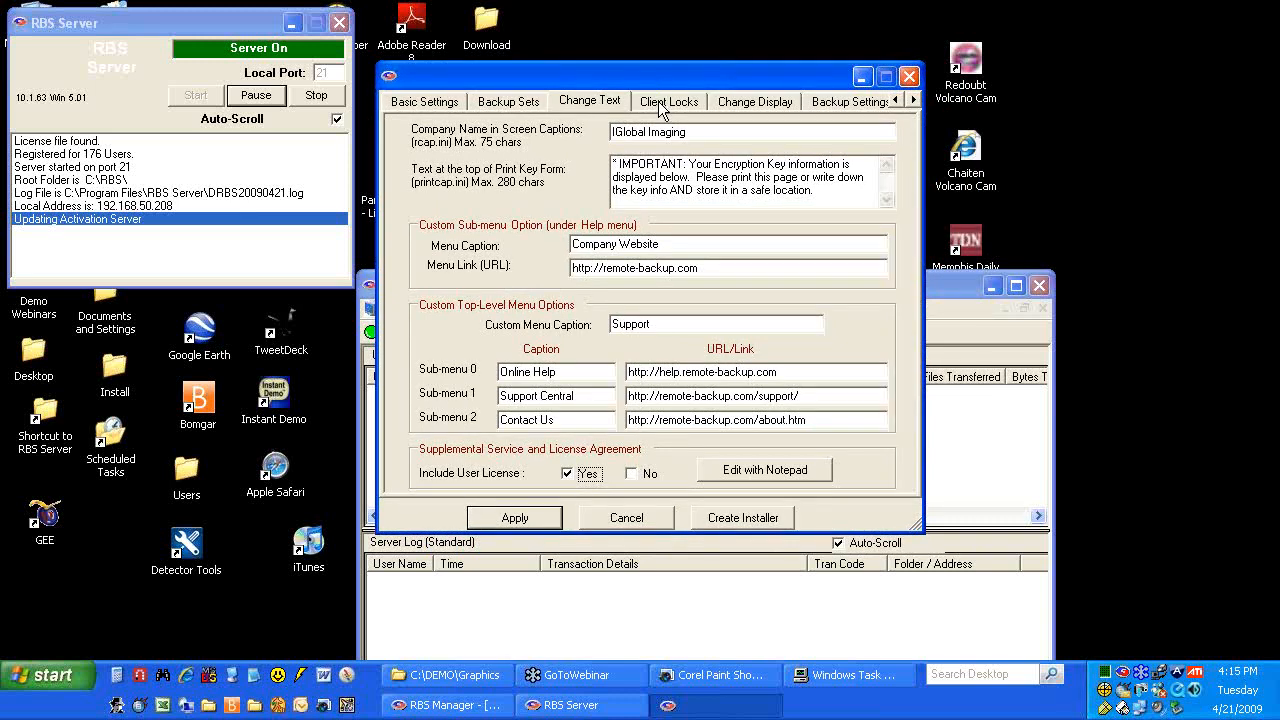
left_click(658, 101)
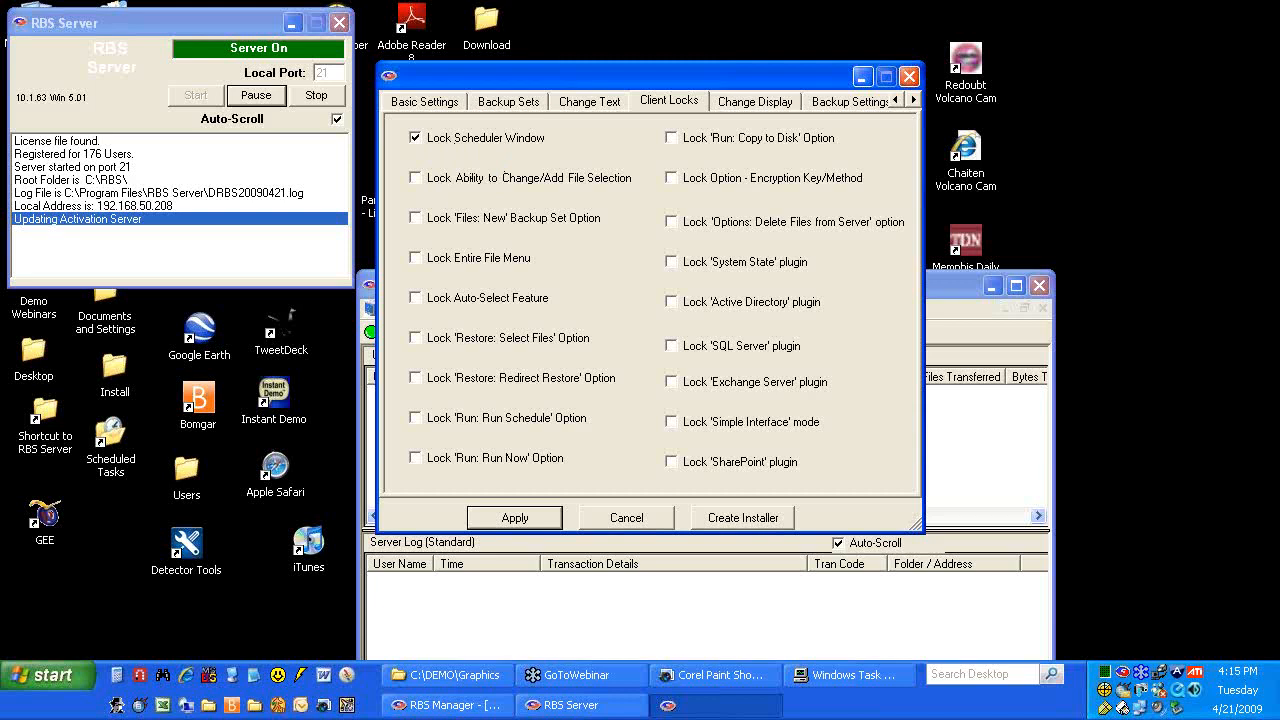
left_click(415, 177)
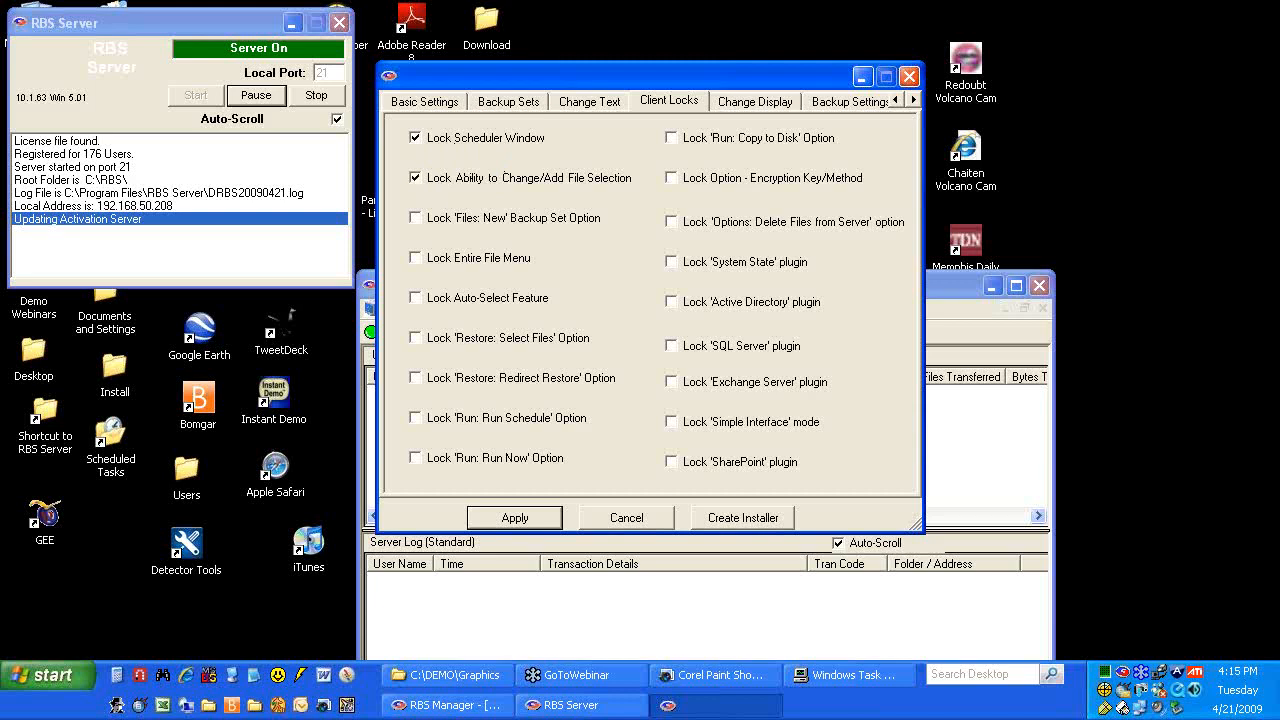
left_click(416, 220)
left_click(416, 298)
left_click(416, 459)
left_click(672, 141)
Uncheck every client lock, including Lock Scheduler Window and the entire File menu
left_click(415, 138)
left_click(415, 179)
left_click(415, 218)
left_click(415, 258)
left_click(417, 300)
left_click(415, 458)
On the Change Display tab, preview the current splash image, then close the preview windows
left_click(731, 106)
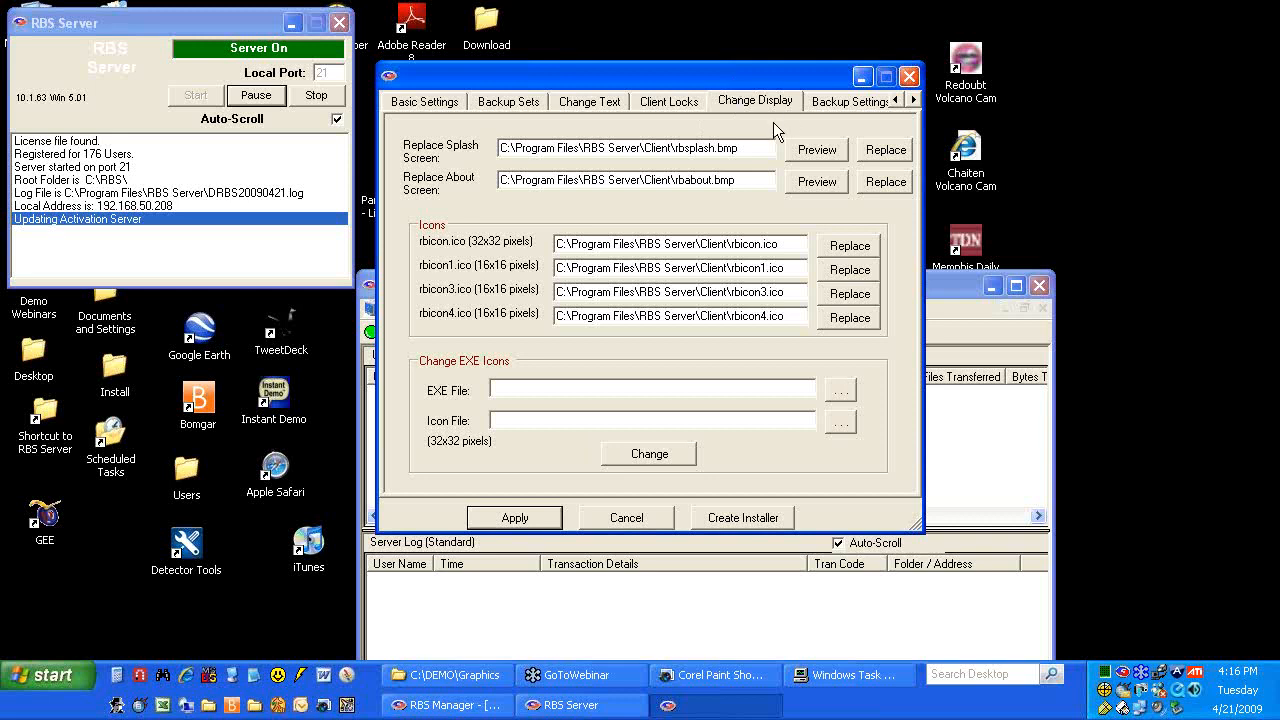
left_click(818, 150)
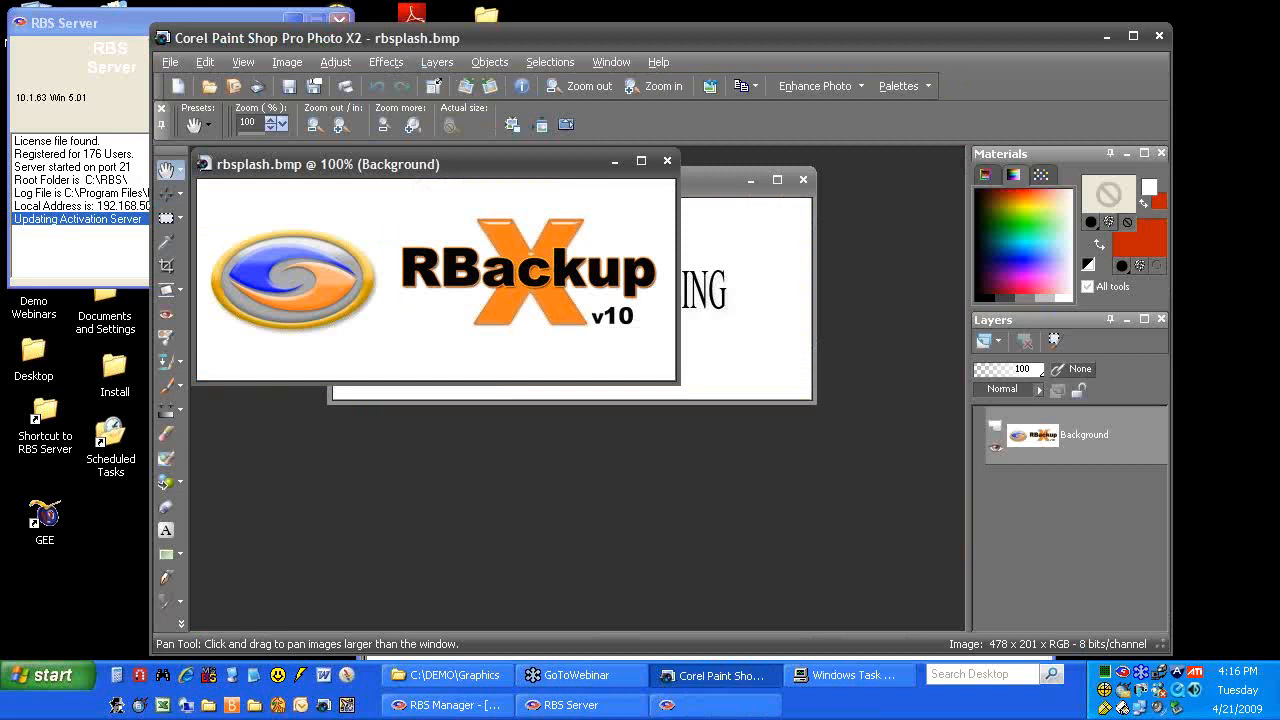
left_click(667, 161)
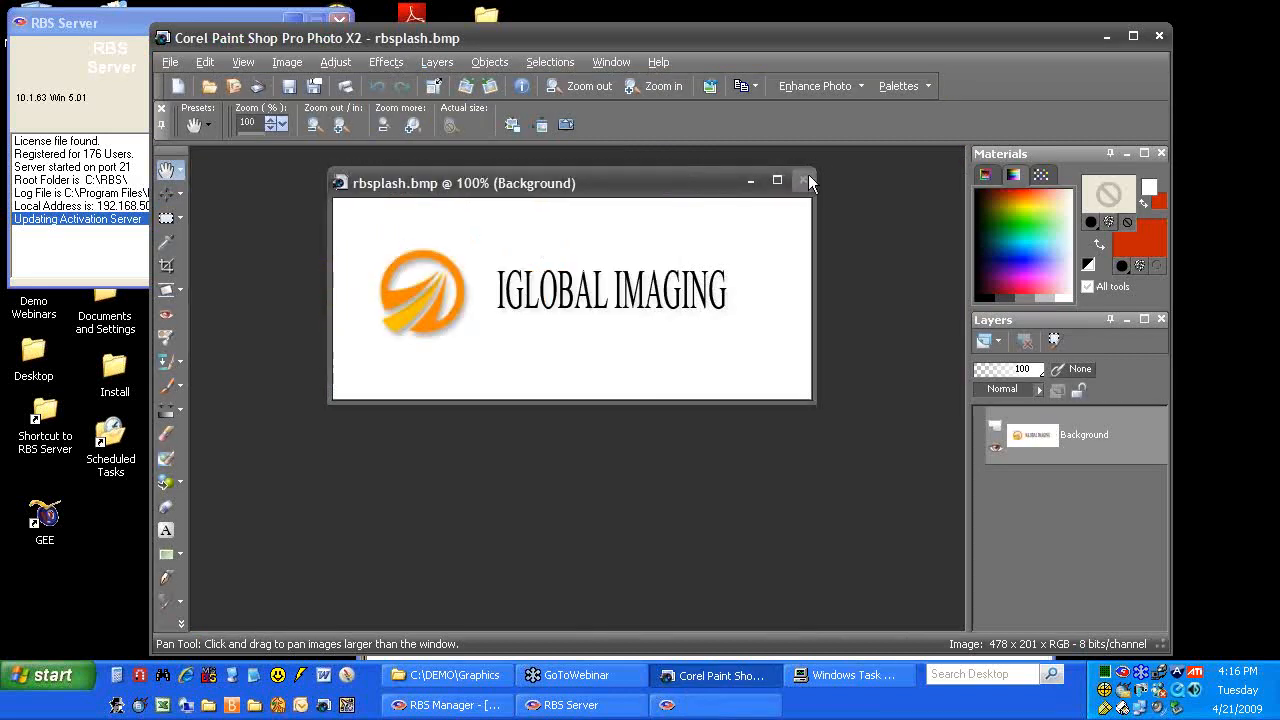
left_click(805, 178)
Set the splash screen to C:\DEMO\Graphics\rbsplash.bmp and the About screen to rbabout.bmp
left_click(1104, 38)
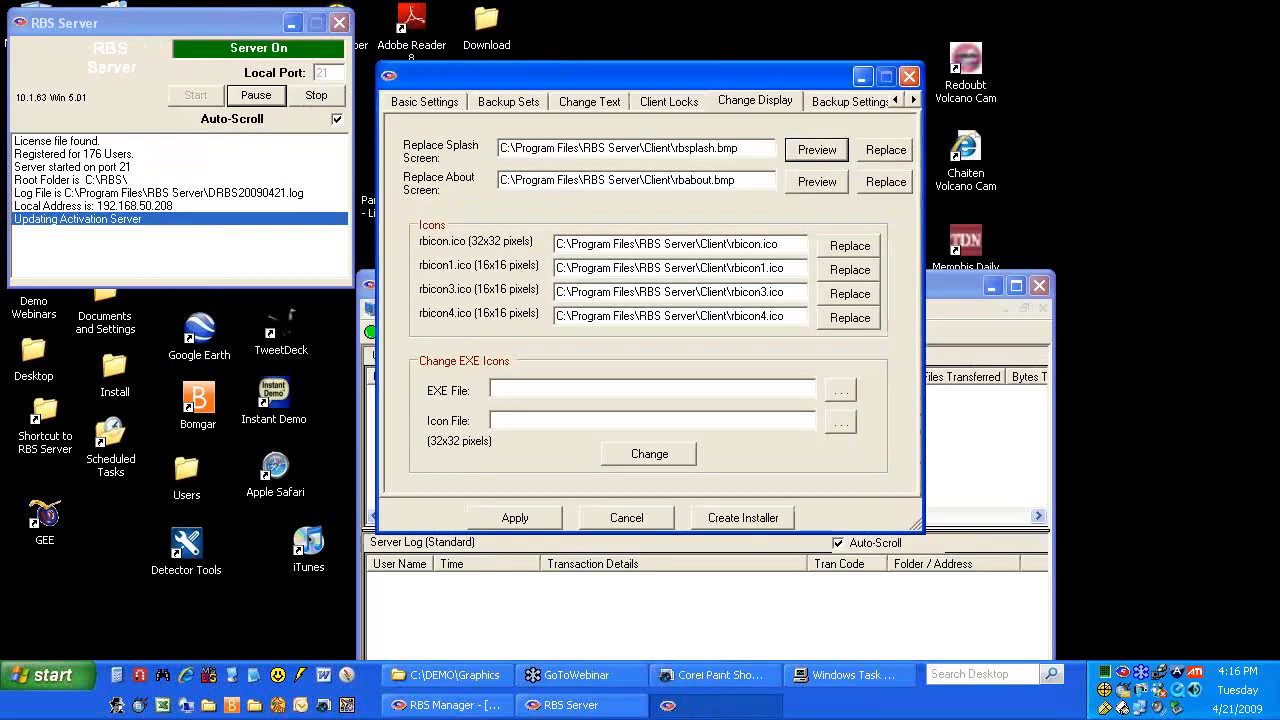
left_click(884, 150)
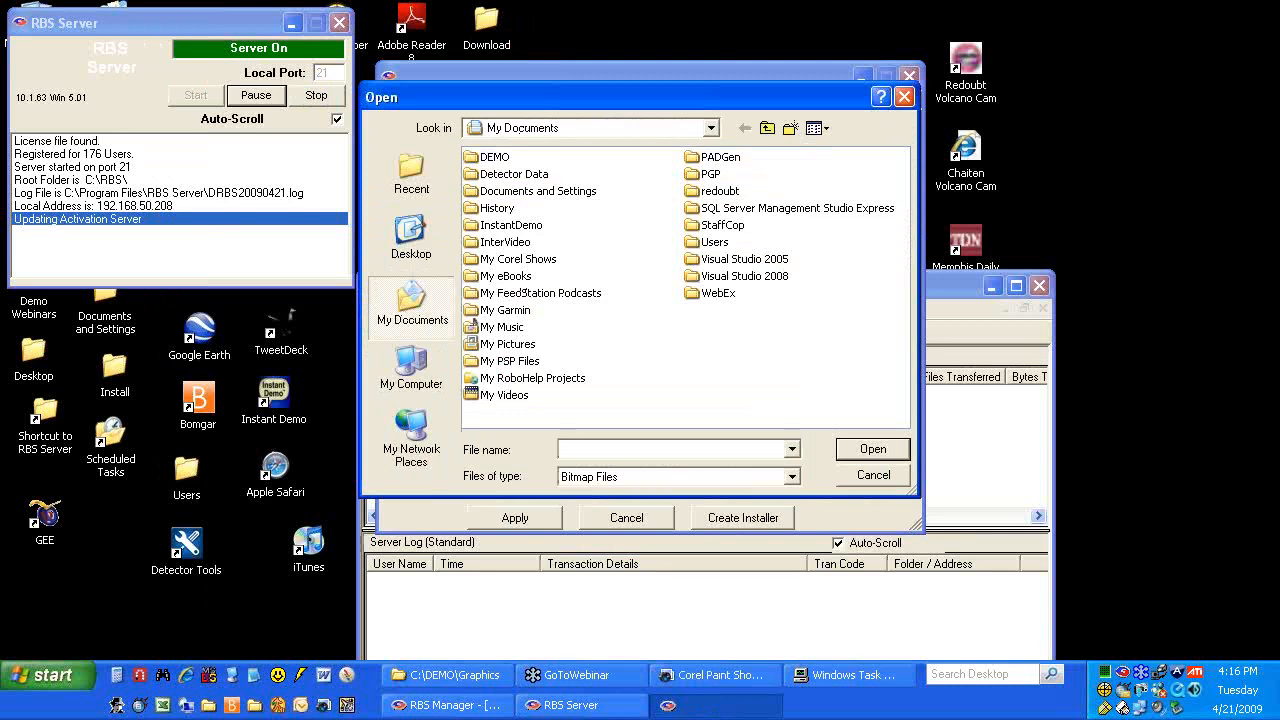
left_click(711, 128)
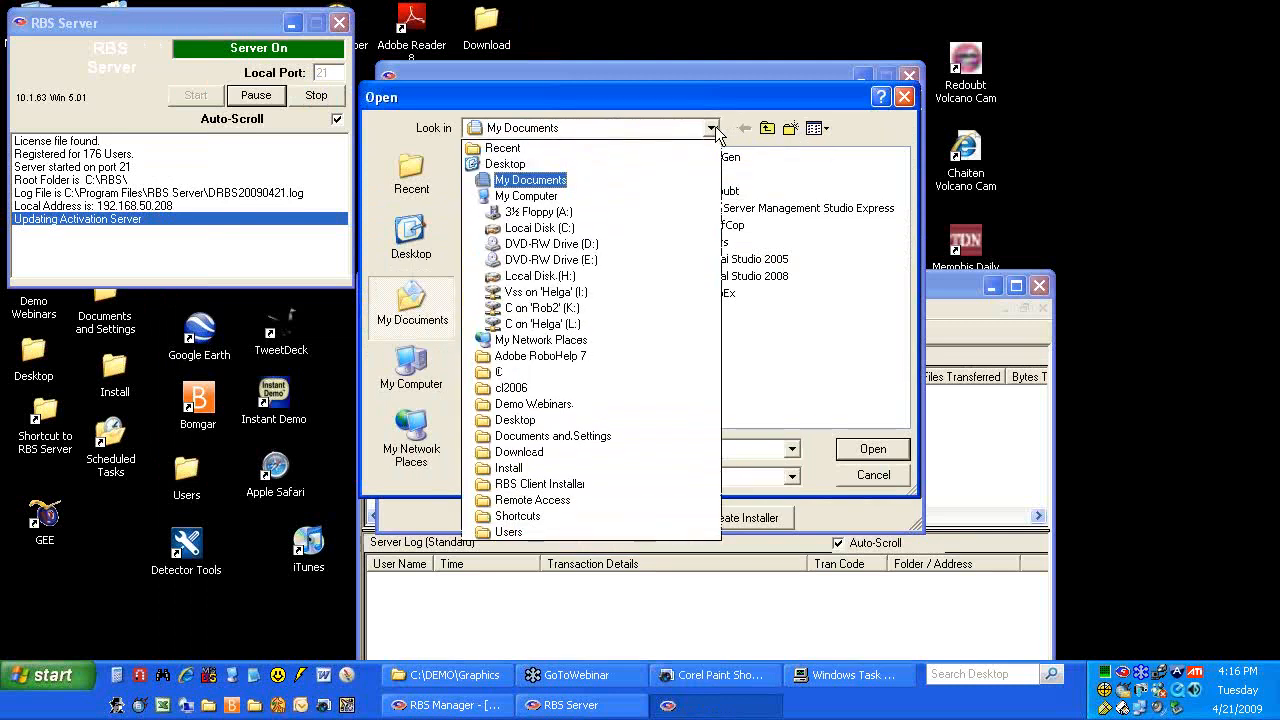
left_click(566, 229)
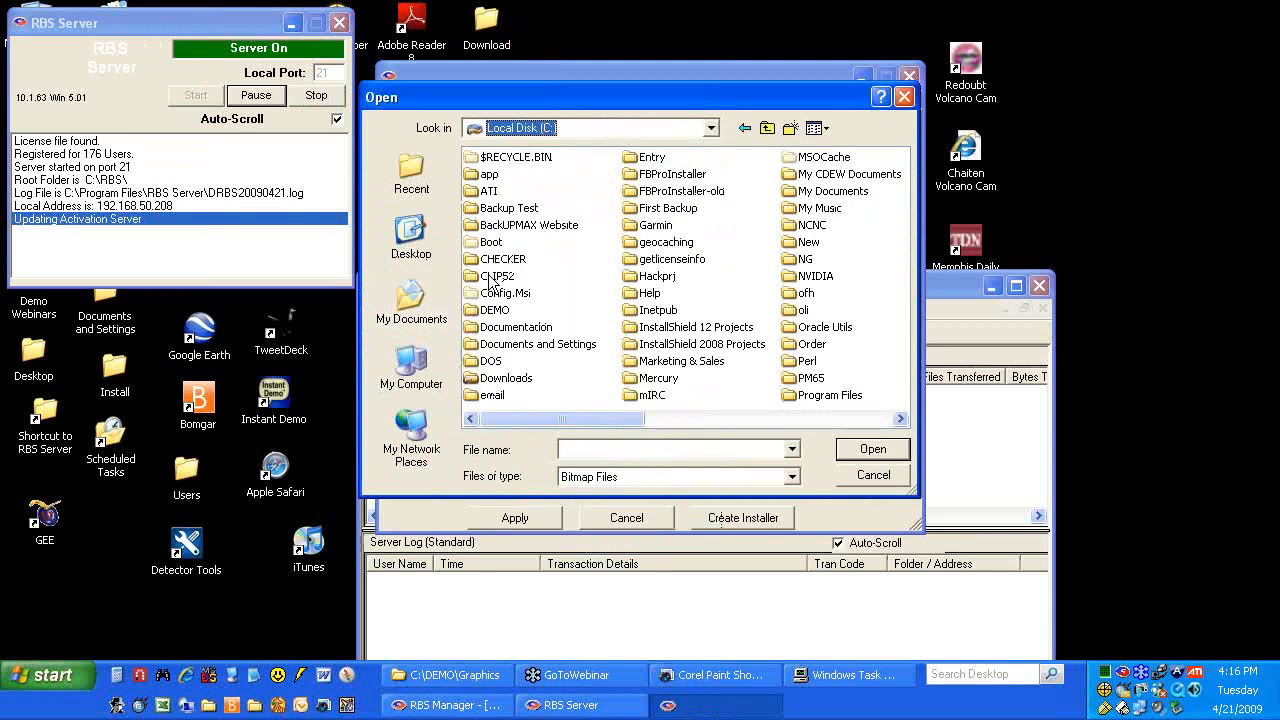
double_click(494, 310)
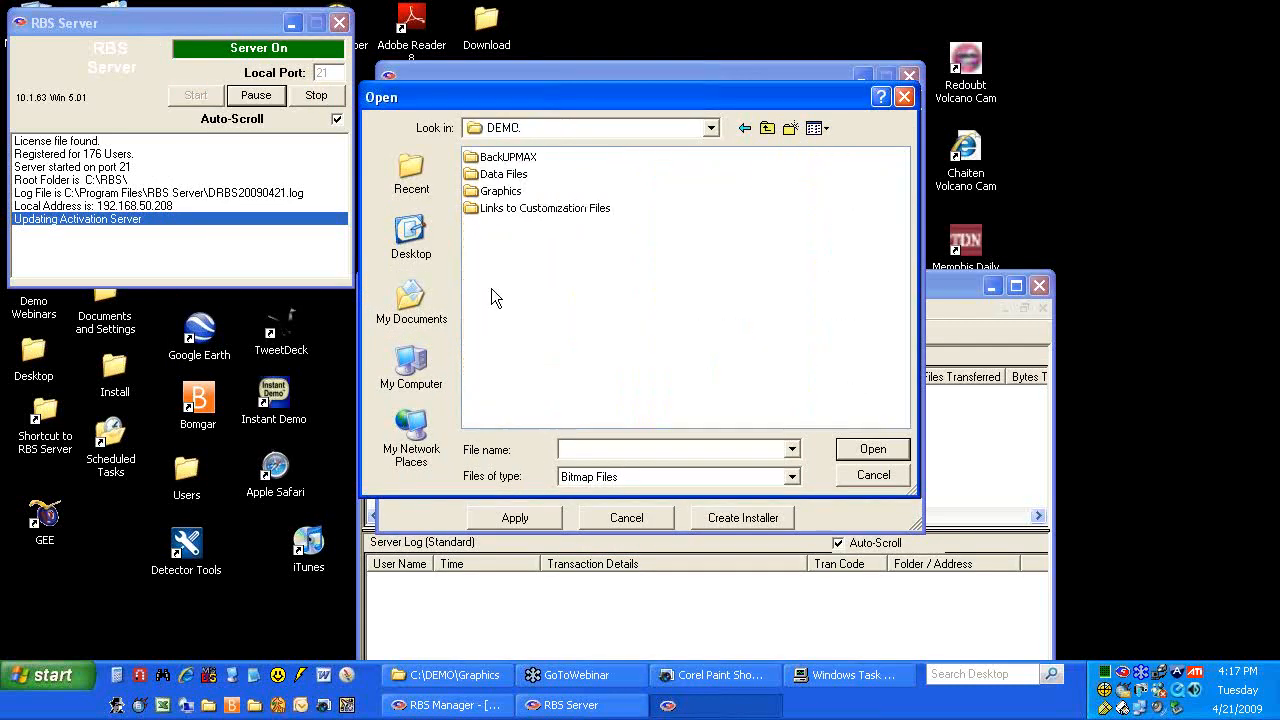
double_click(500, 191)
double_click(496, 178)
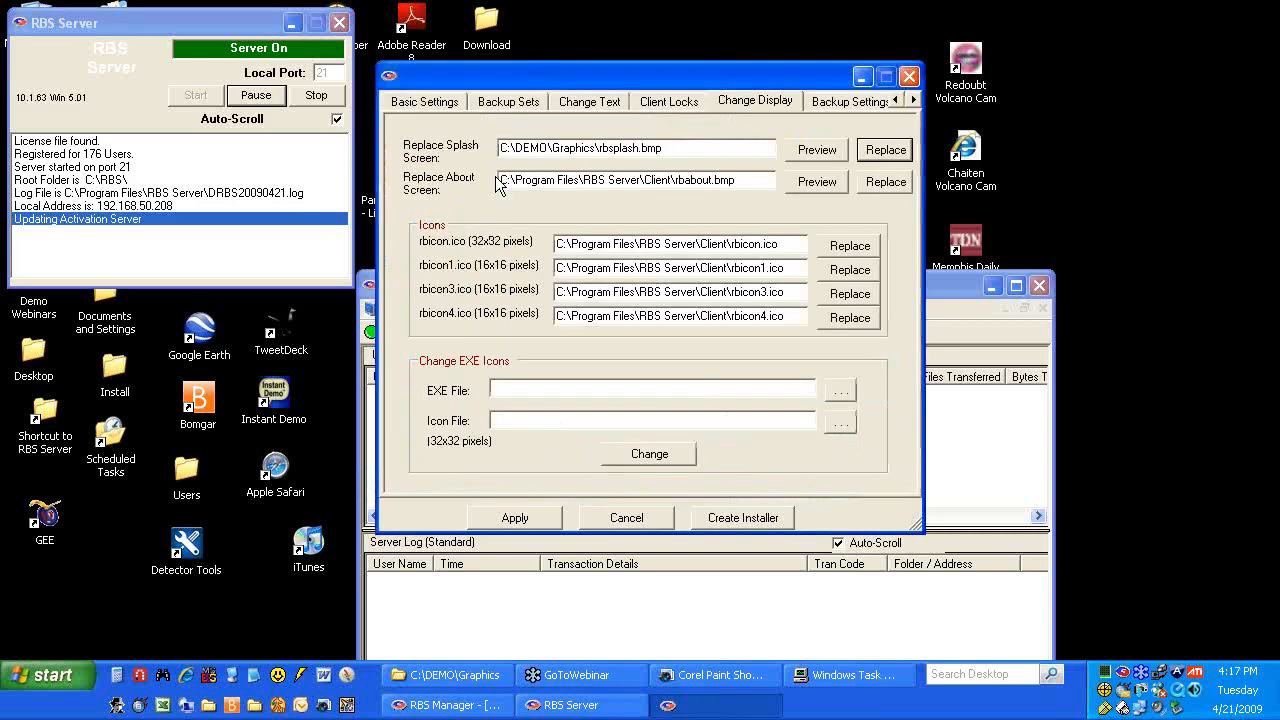
left_click(882, 181)
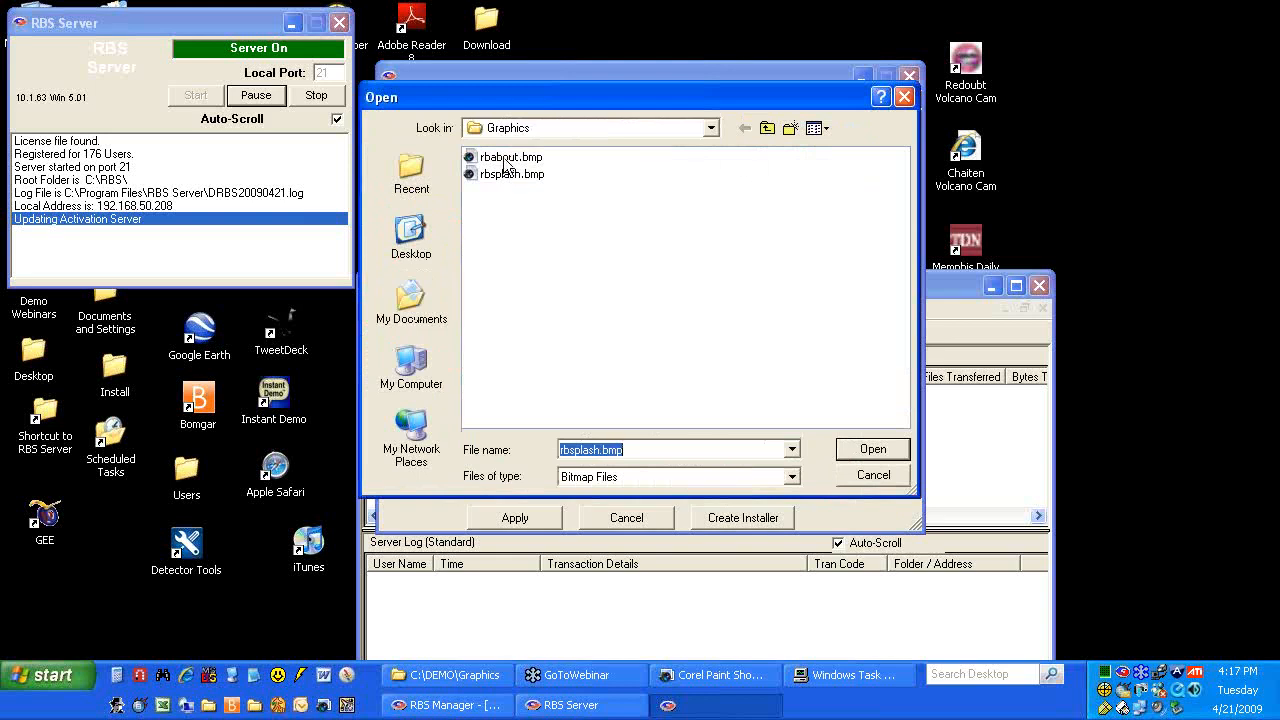
double_click(510, 158)
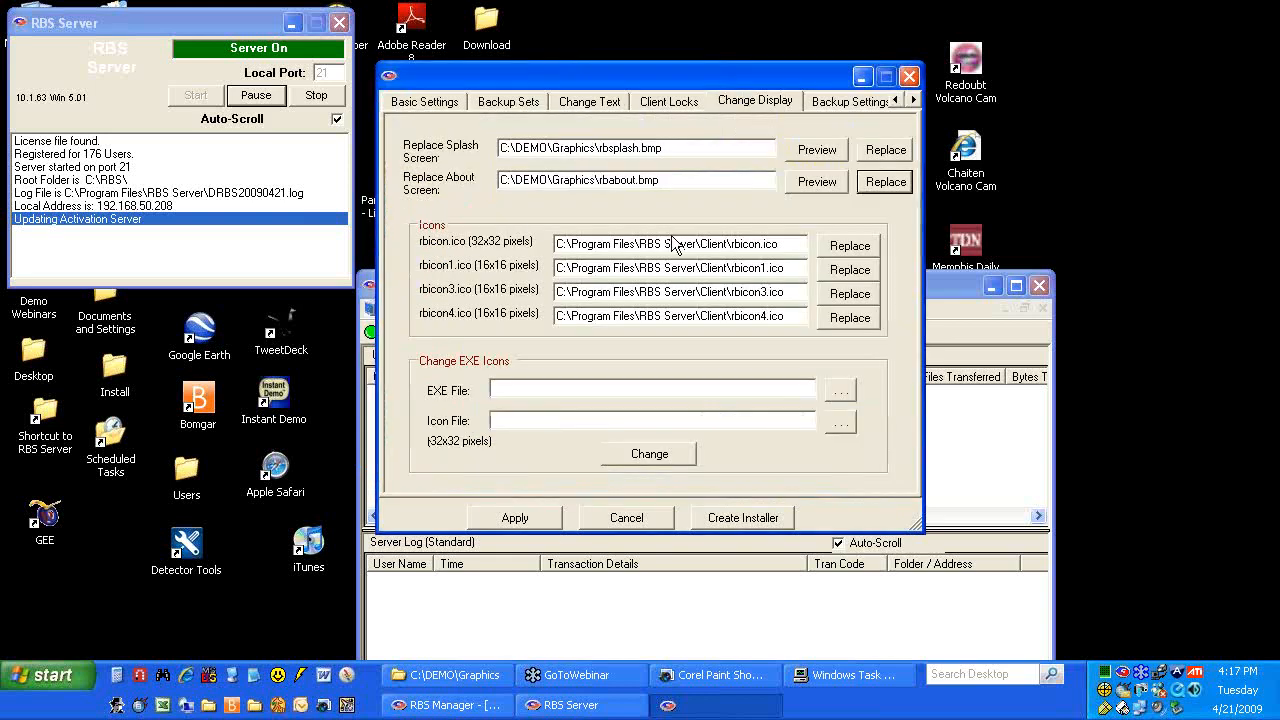
Replace the four client icons with RBicon.ico, rbicon1.ico, rbicon3.ico and rbicon4.ico
left_click(845, 250)
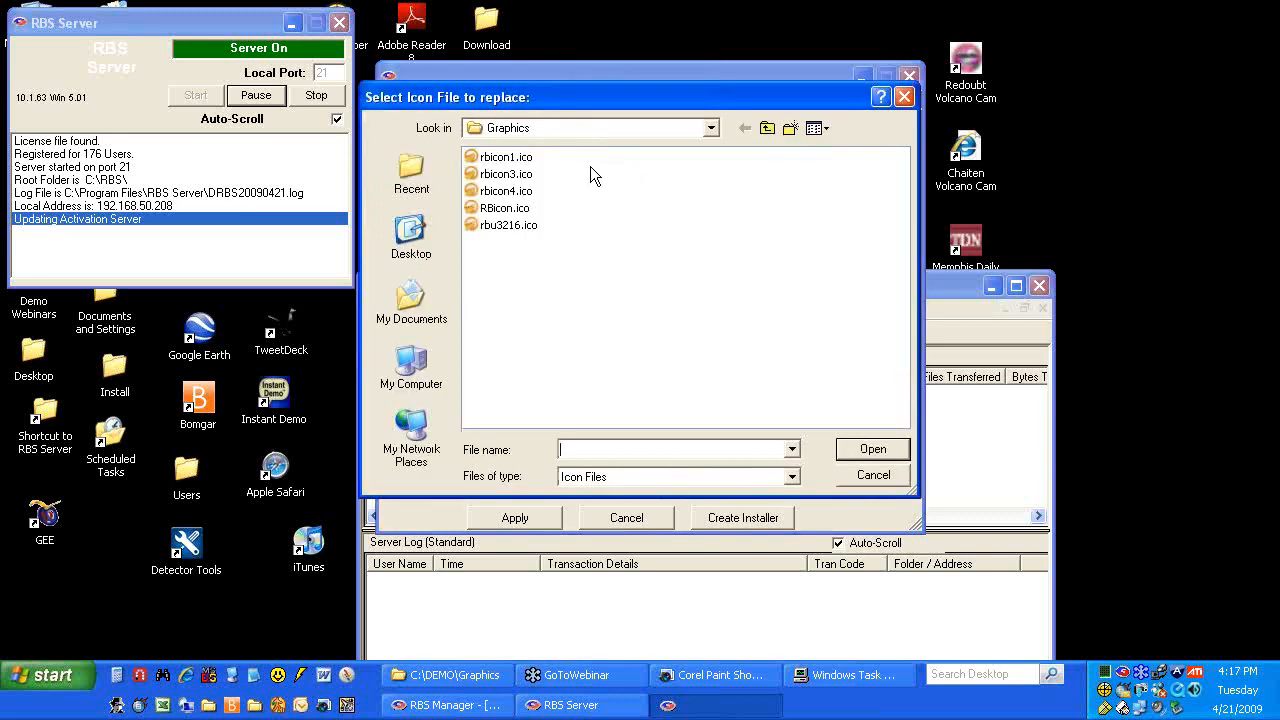
double_click(507, 210)
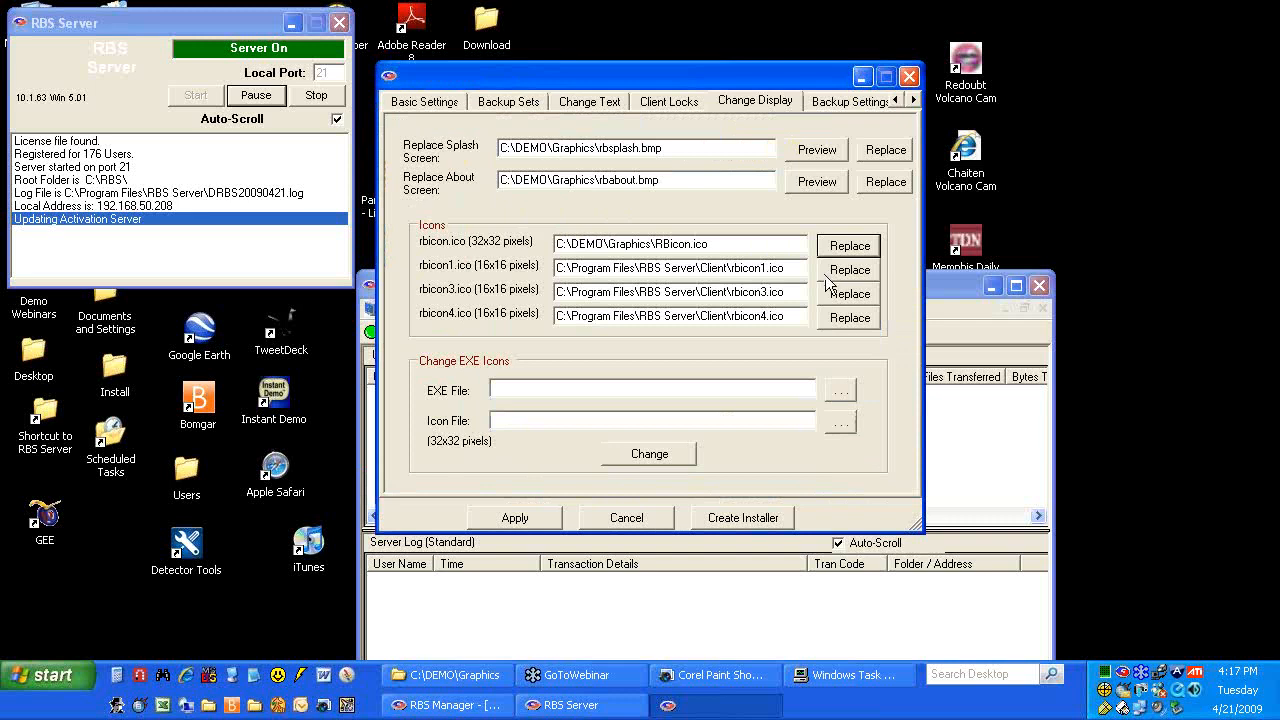
left_click(832, 274)
double_click(516, 160)
left_click(851, 294)
double_click(516, 180)
left_click(876, 325)
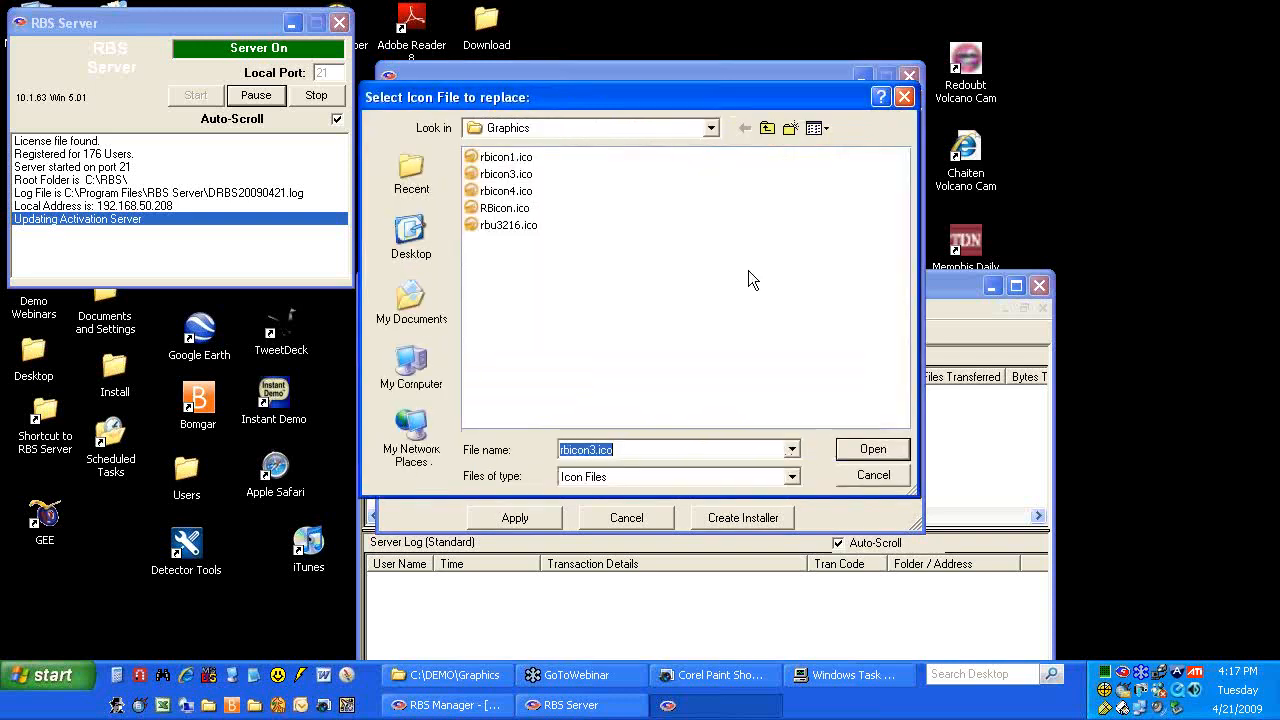
double_click(516, 191)
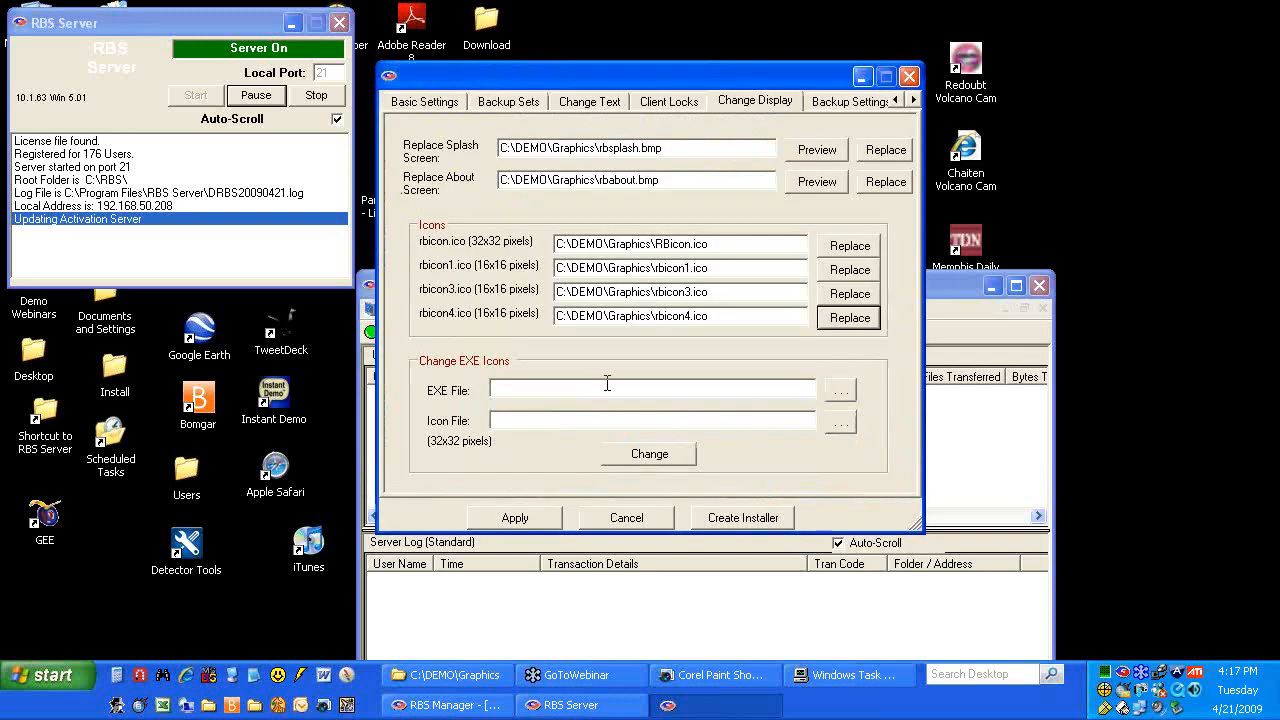
In Explorer, browse Links to Customization Files > Client, review its files, then return to C:\DEMO
left_click_drag(587, 78, 791, 76)
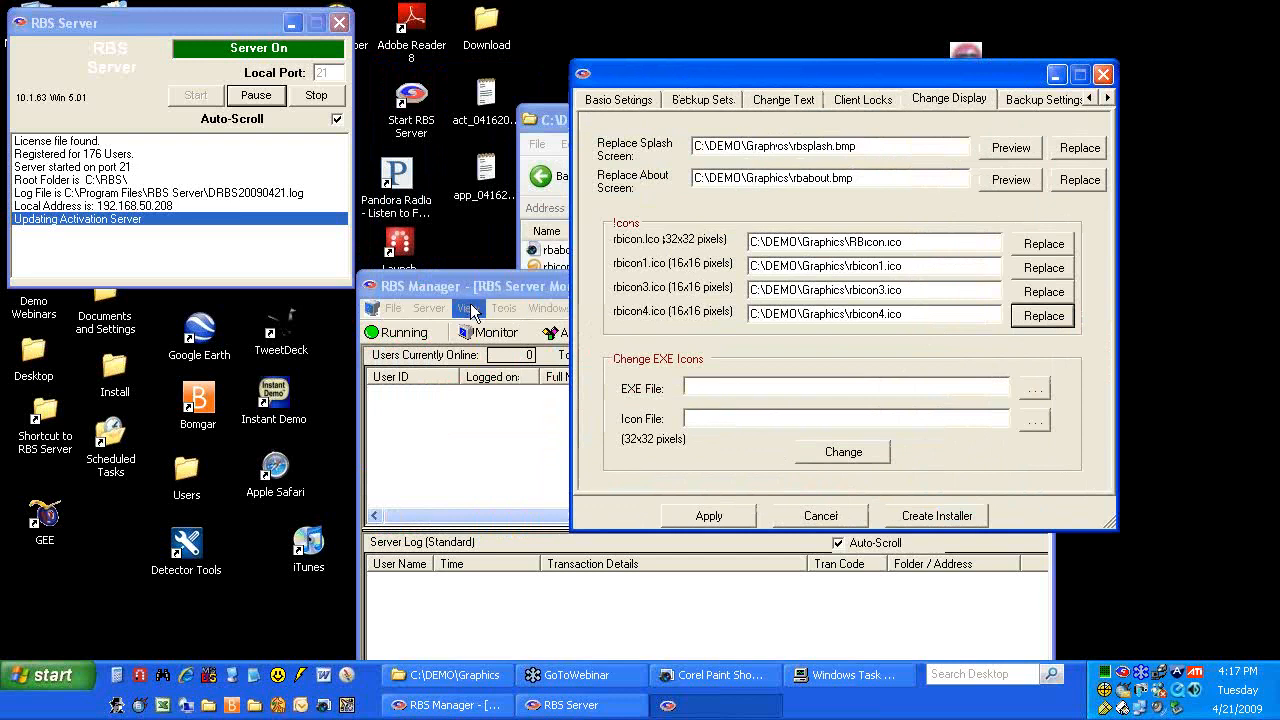
left_click(545, 125)
left_click_drag(600, 125, 350, 42)
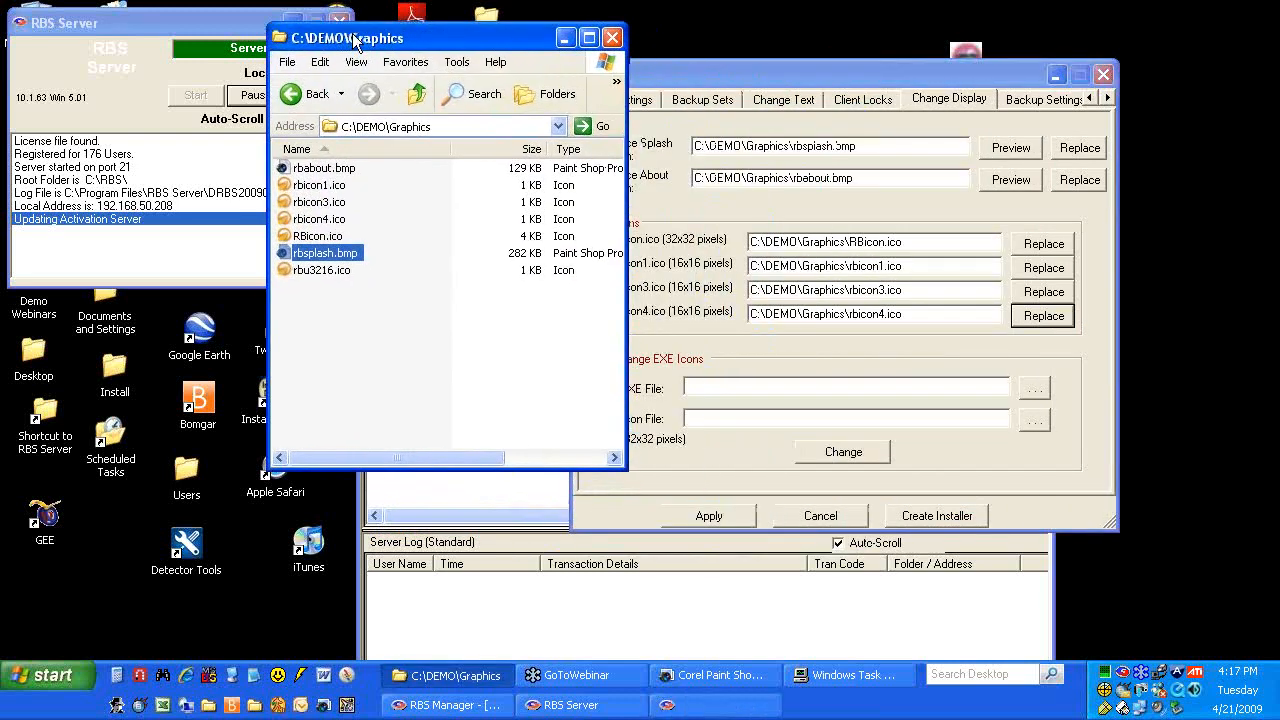
left_click(303, 94)
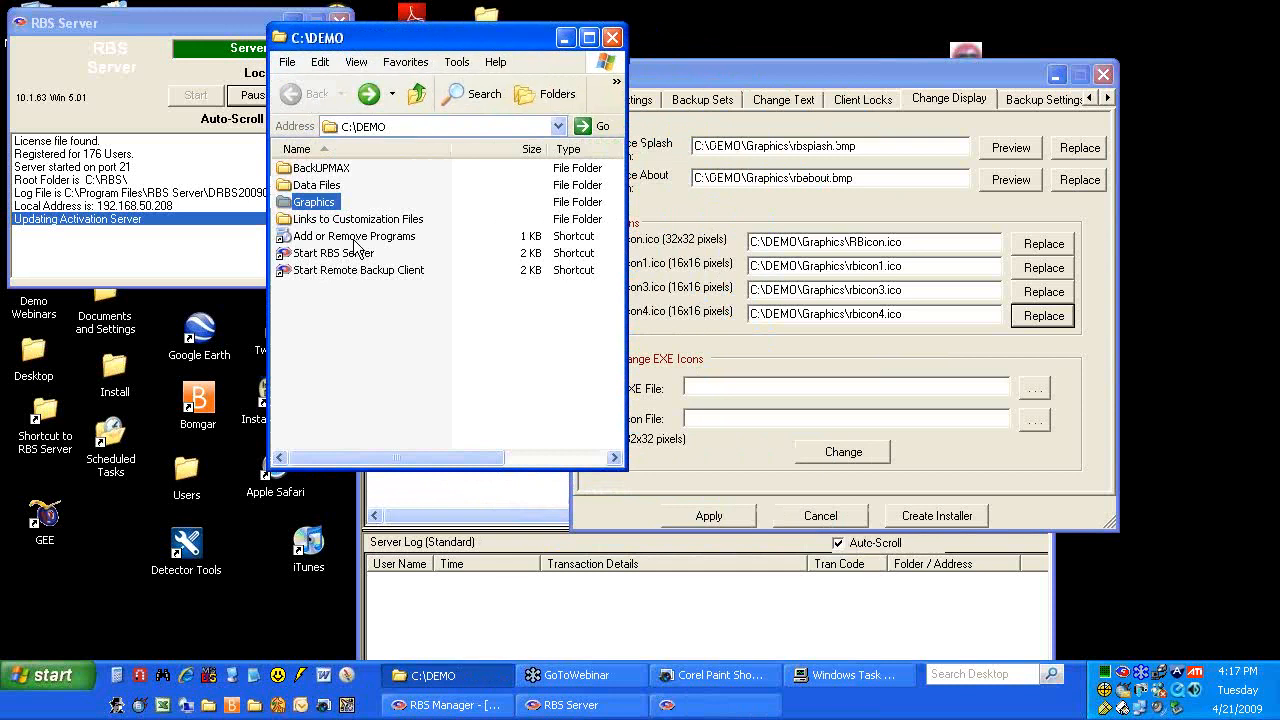
double_click(322, 219)
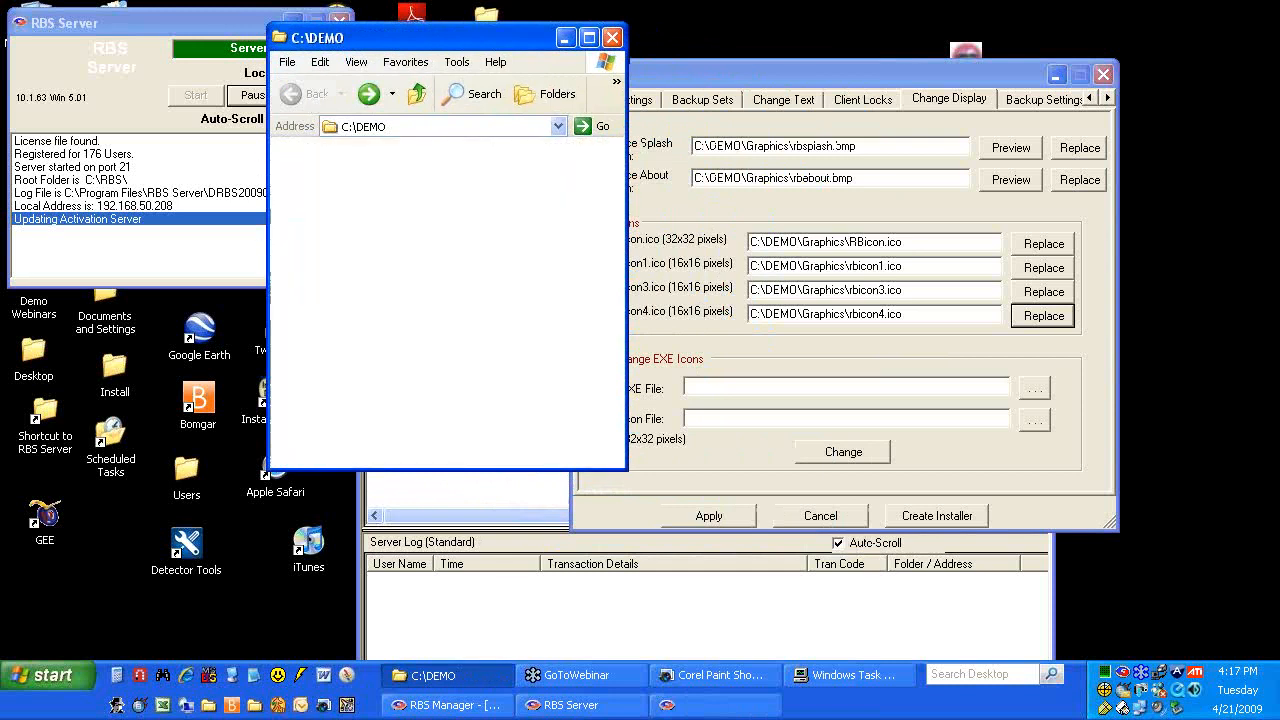
left_click(308, 170)
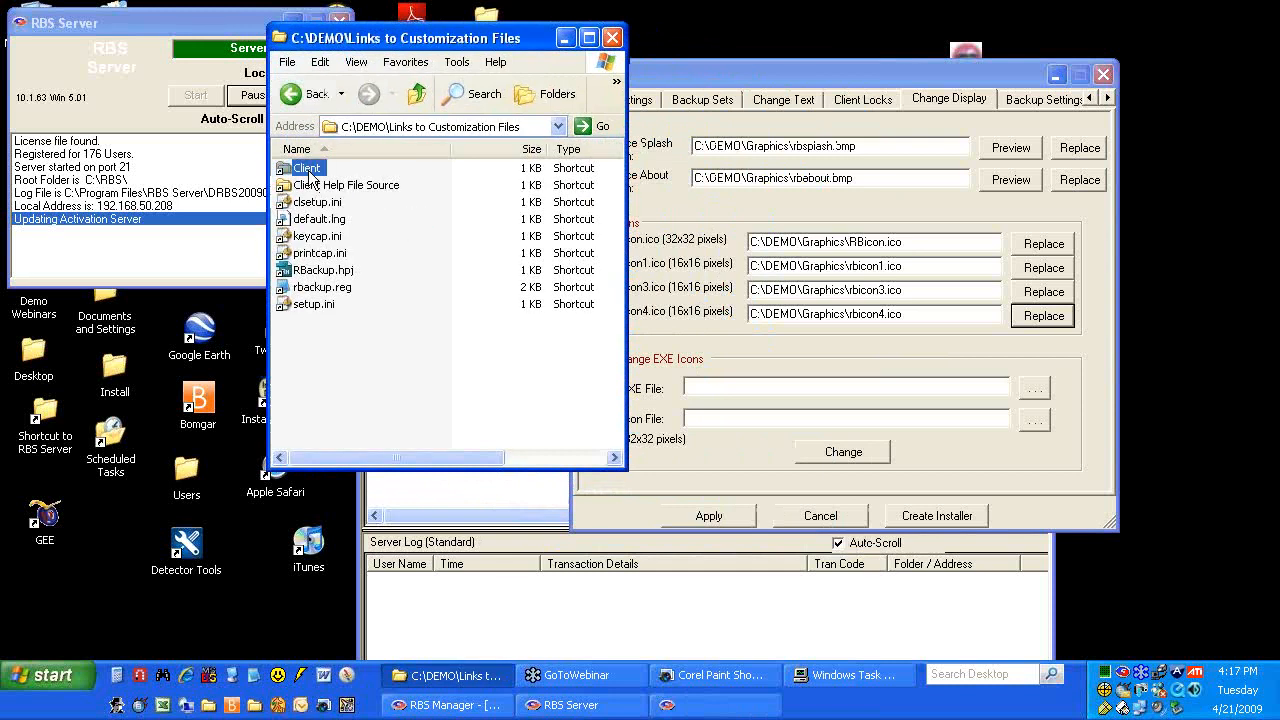
double_click(308, 170)
scroll(425, 297, "down", 10)
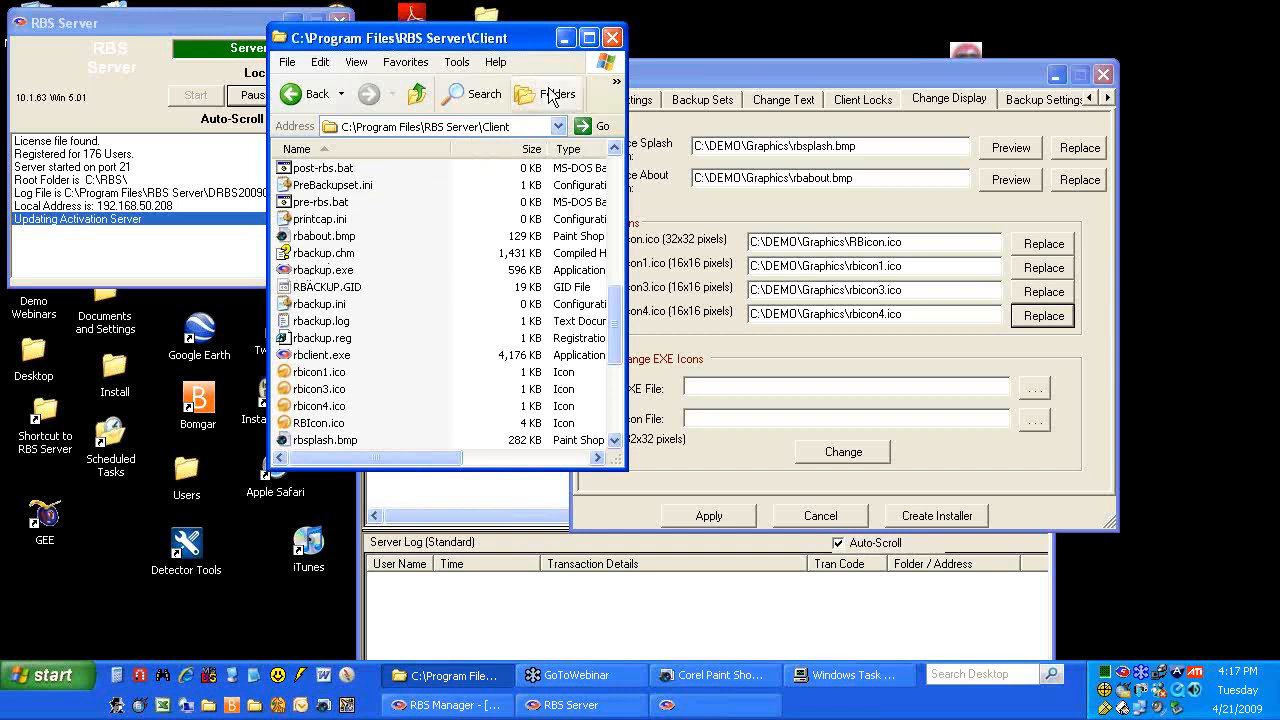
left_click(305, 93)
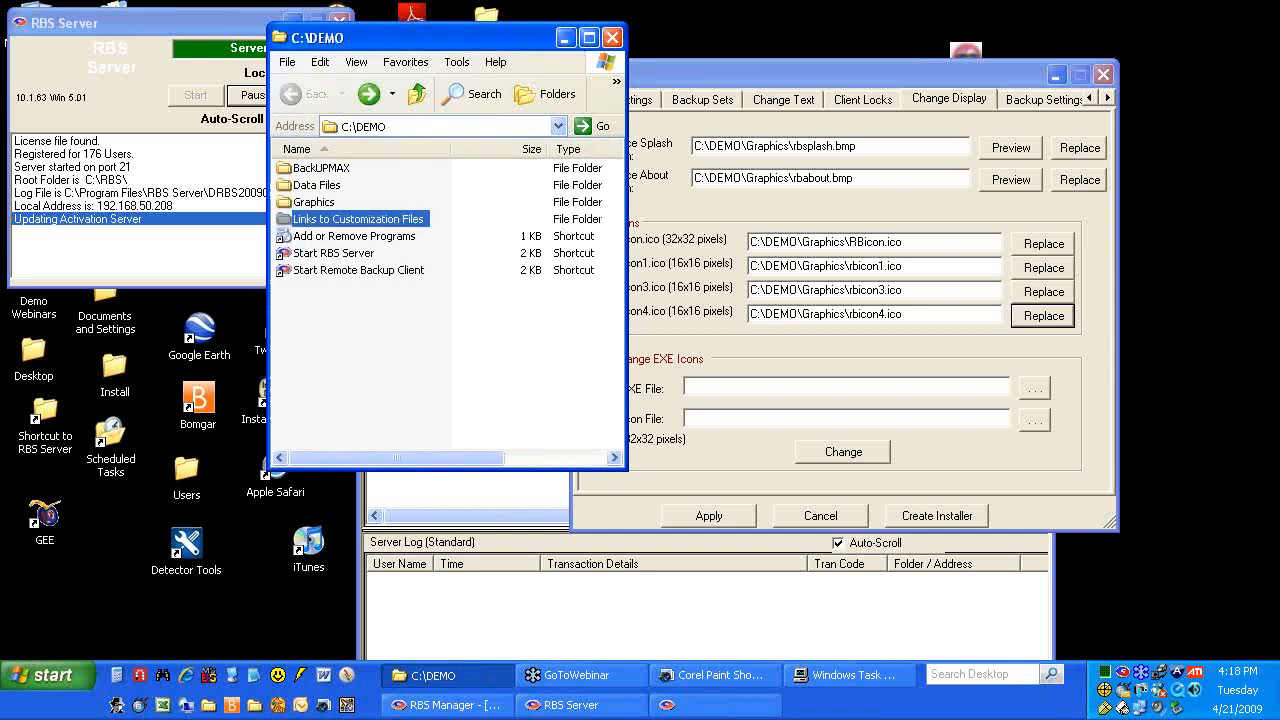
On Change Display, choose rbackup.exe from the Client folder as the EXE to re-icon
left_click(565, 38)
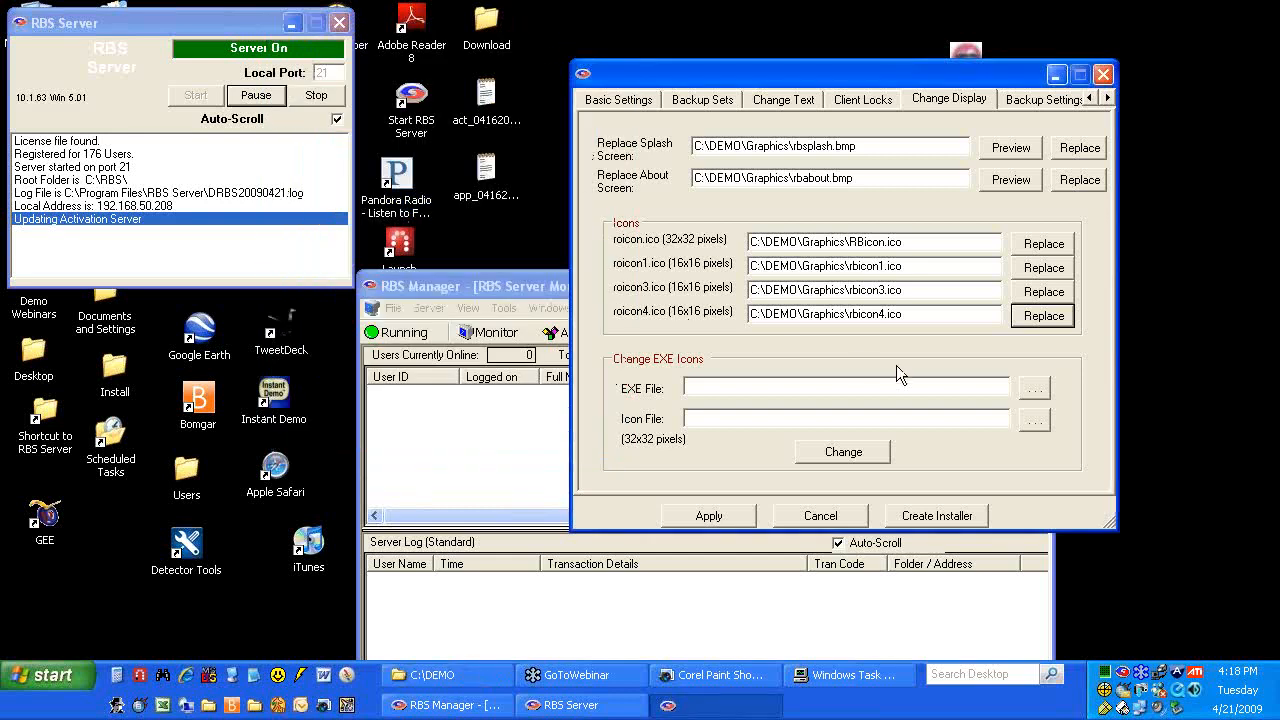
left_click(1036, 389)
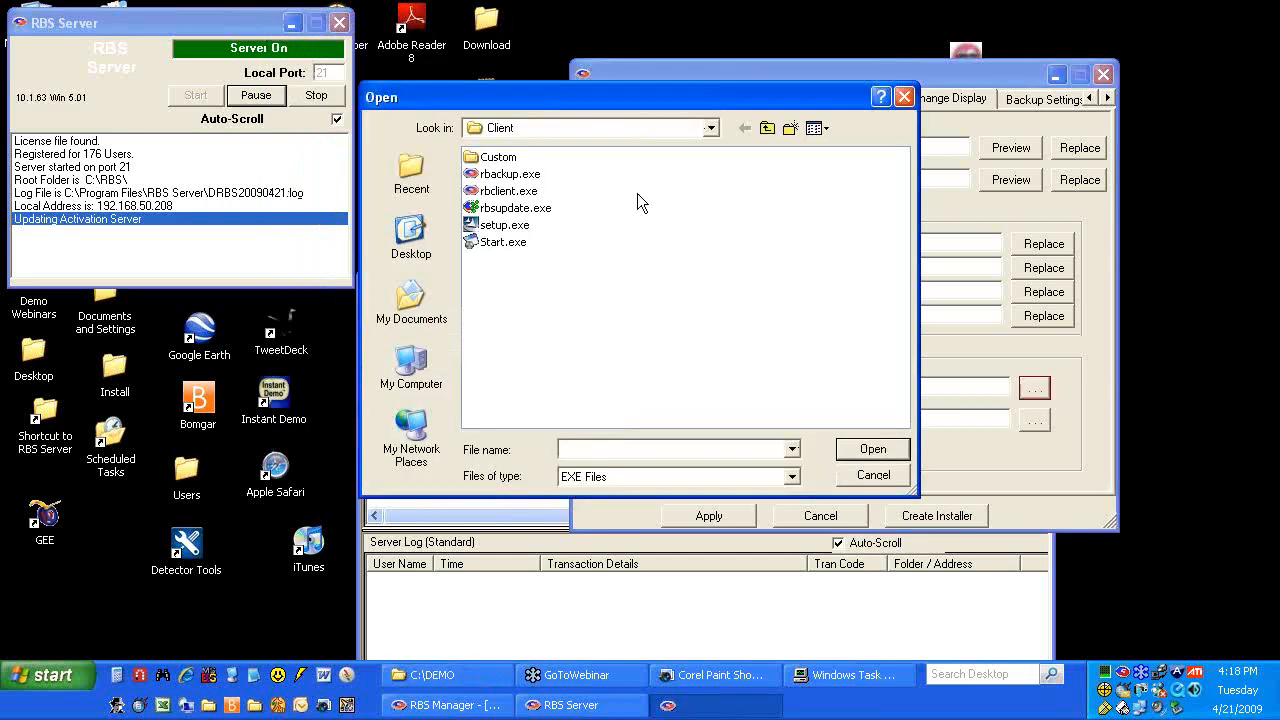
left_click(711, 128)
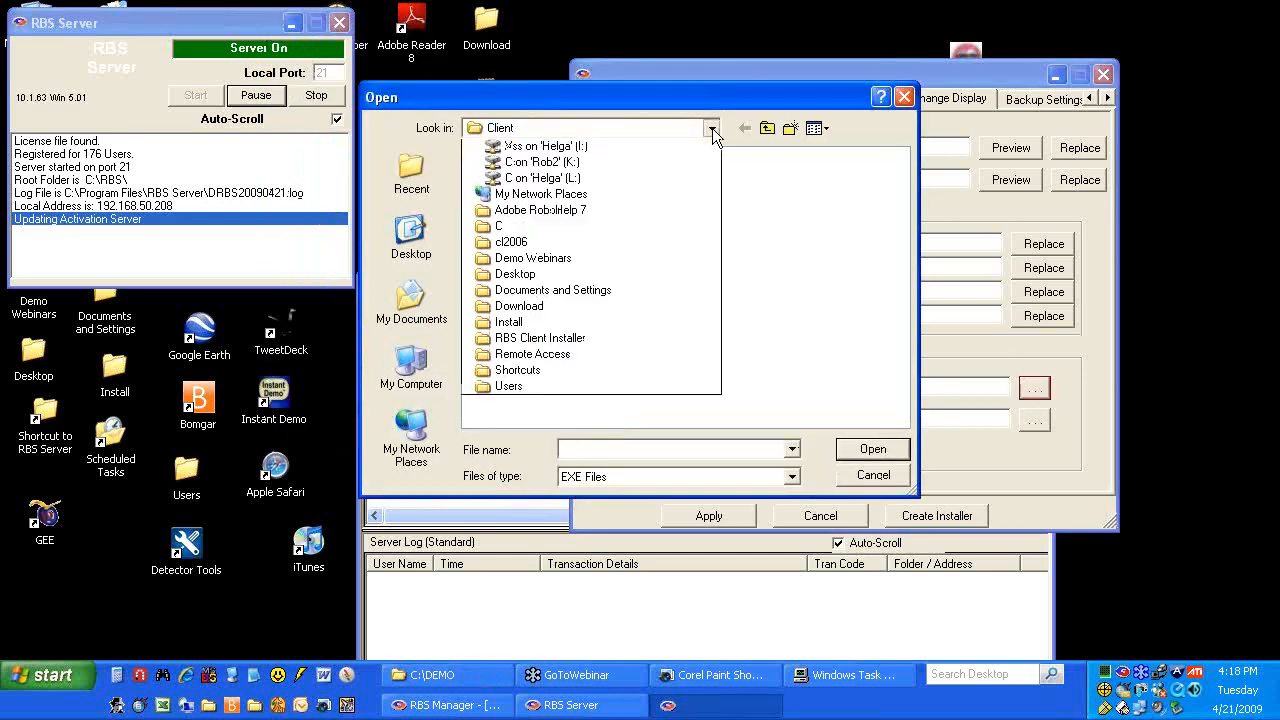
left_click(545, 276)
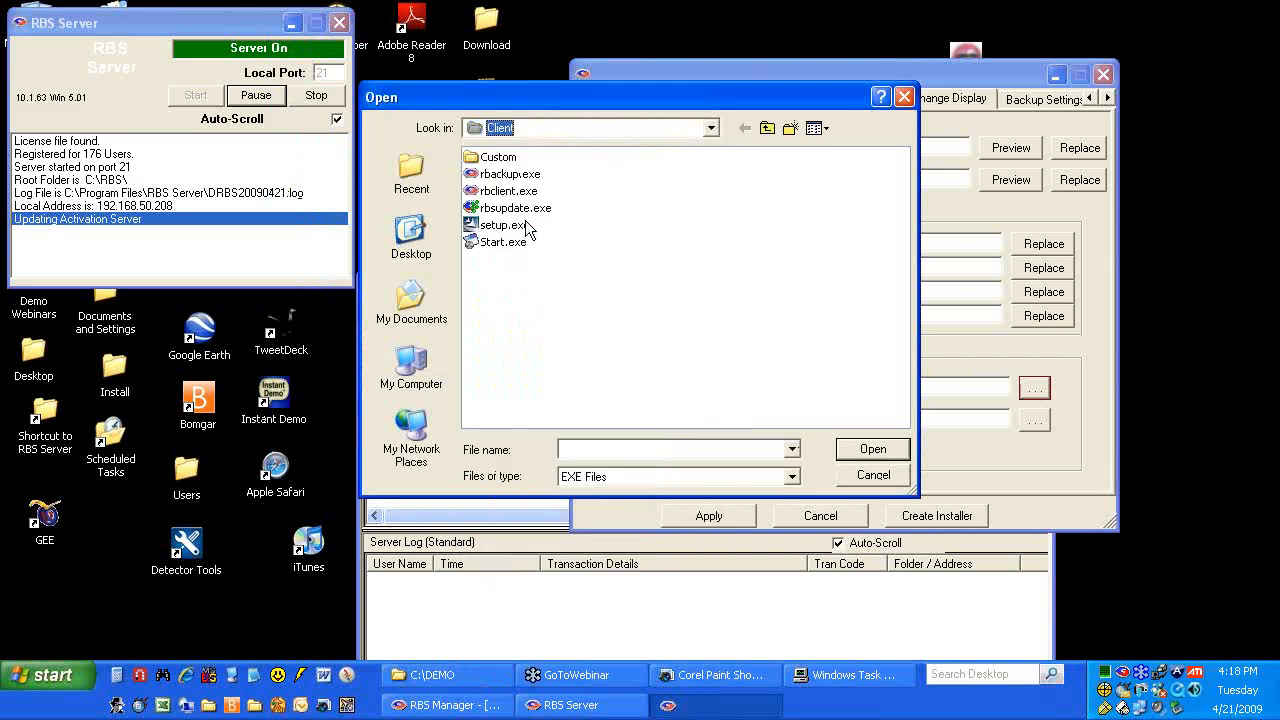
double_click(514, 174)
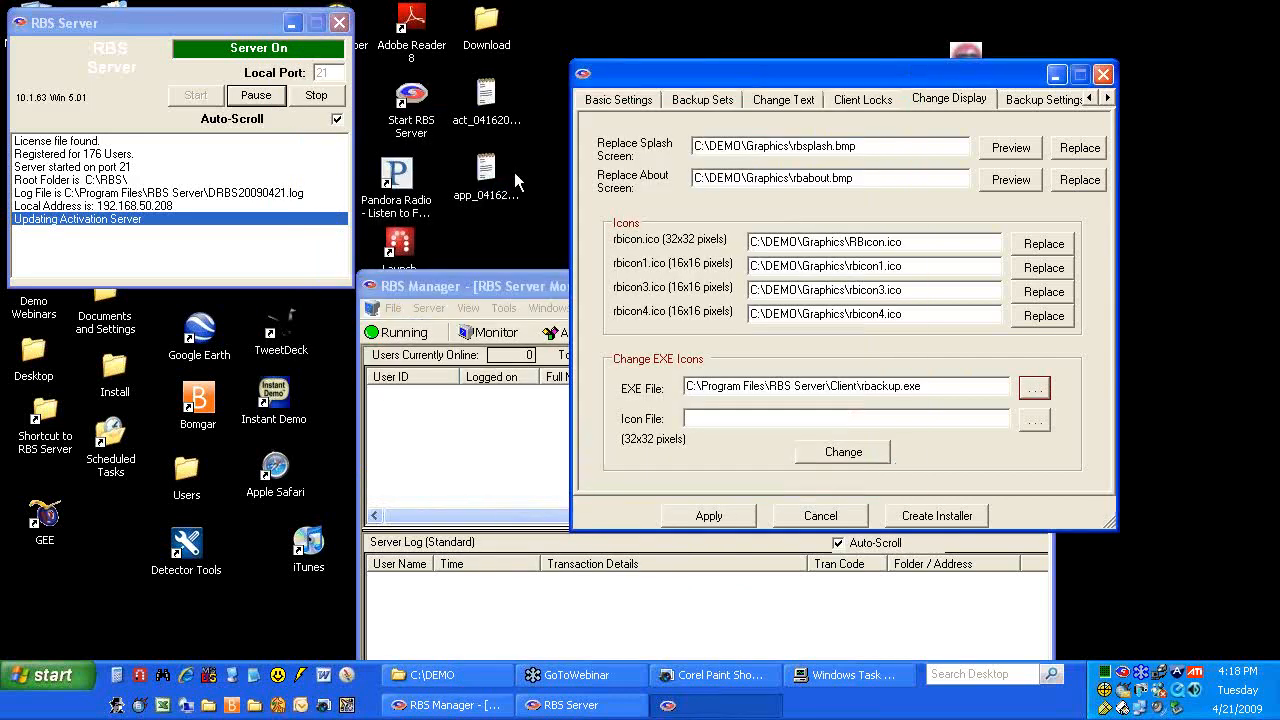
Try rbicon1.ico, rbicon3.ico and rbicon4.ico as its icon; each is rejected for wrong size
left_click(1034, 421)
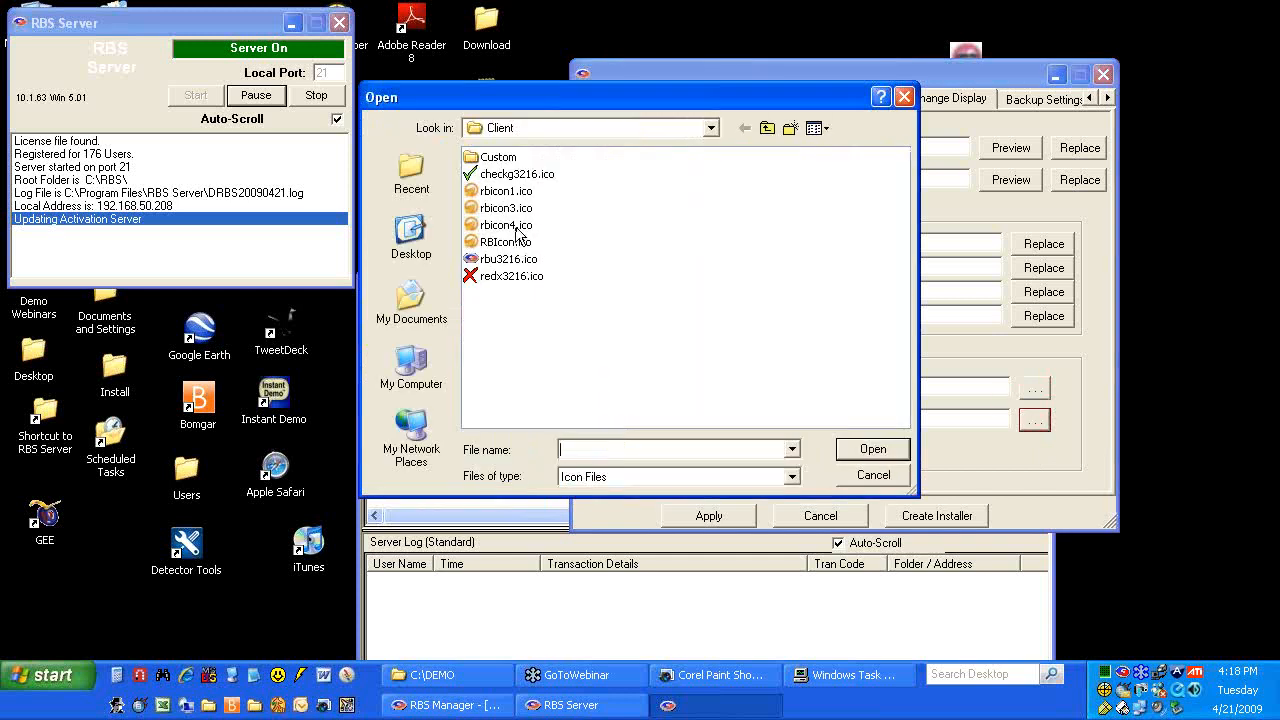
double_click(514, 190)
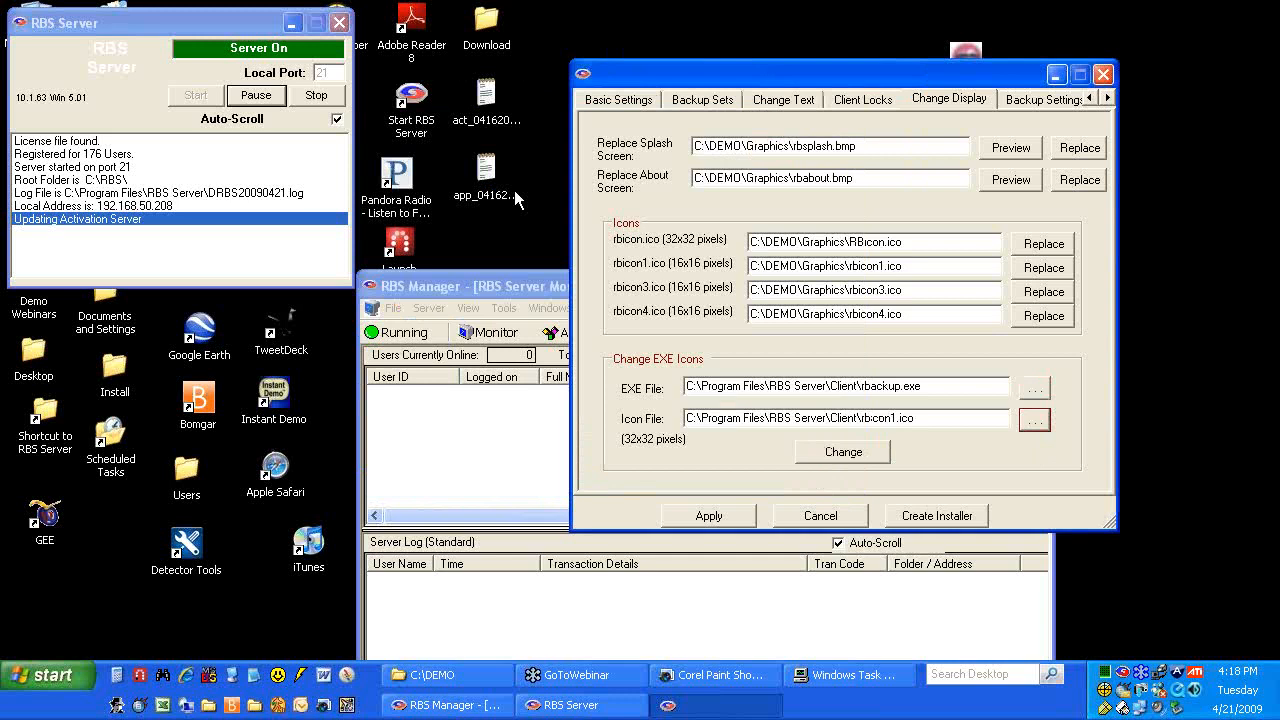
left_click(845, 455)
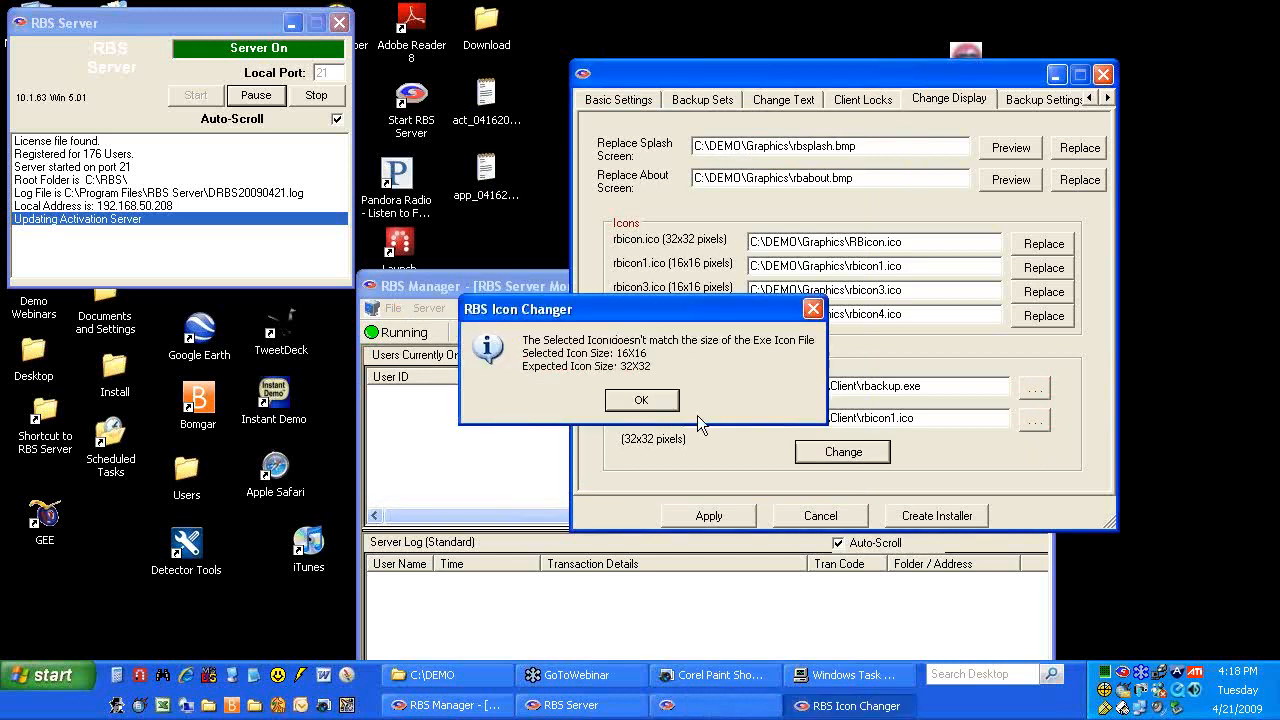
left_click(655, 410)
left_click(1032, 420)
double_click(508, 210)
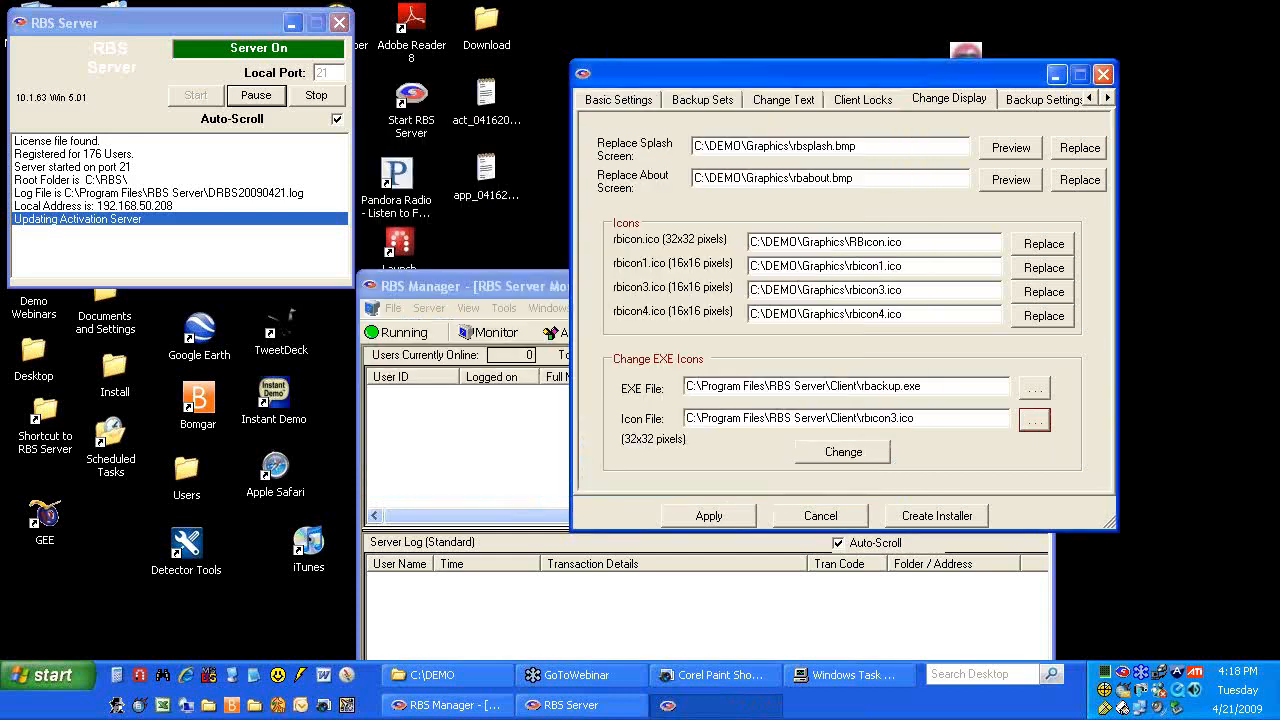
left_click(866, 452)
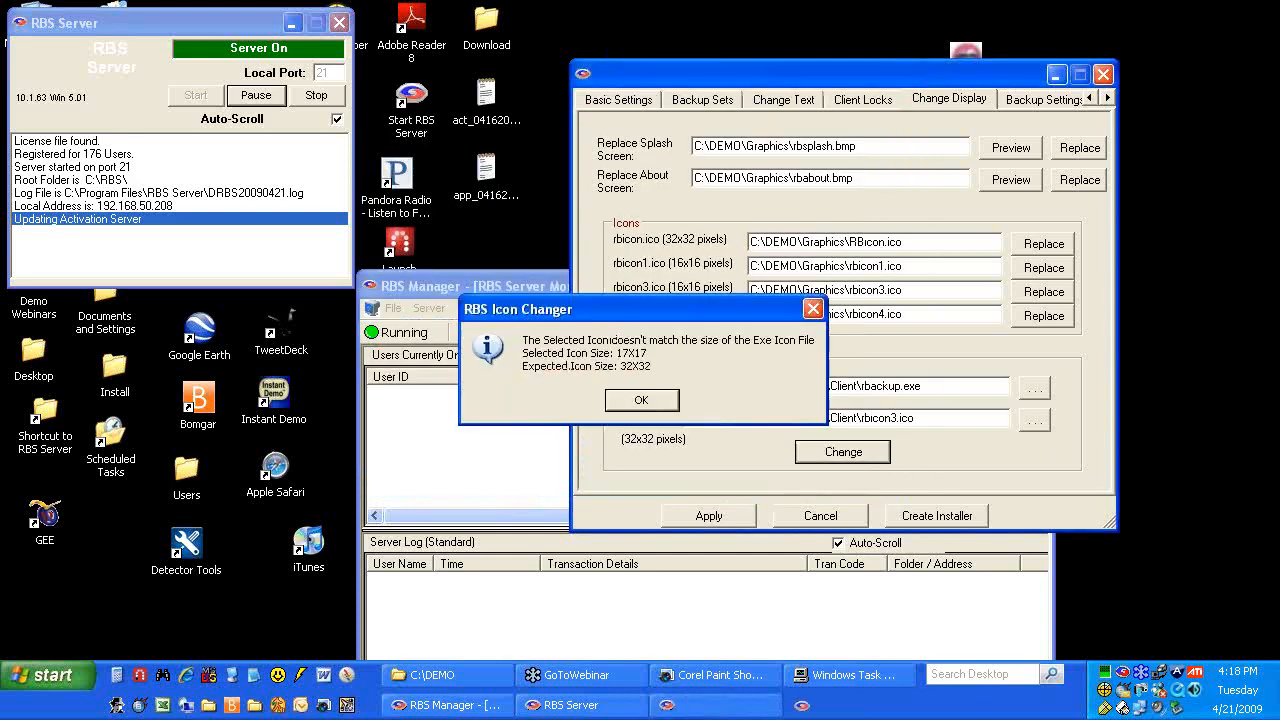
left_click(638, 402)
left_click(1034, 420)
left_click(510, 226)
double_click(514, 232)
left_click(838, 452)
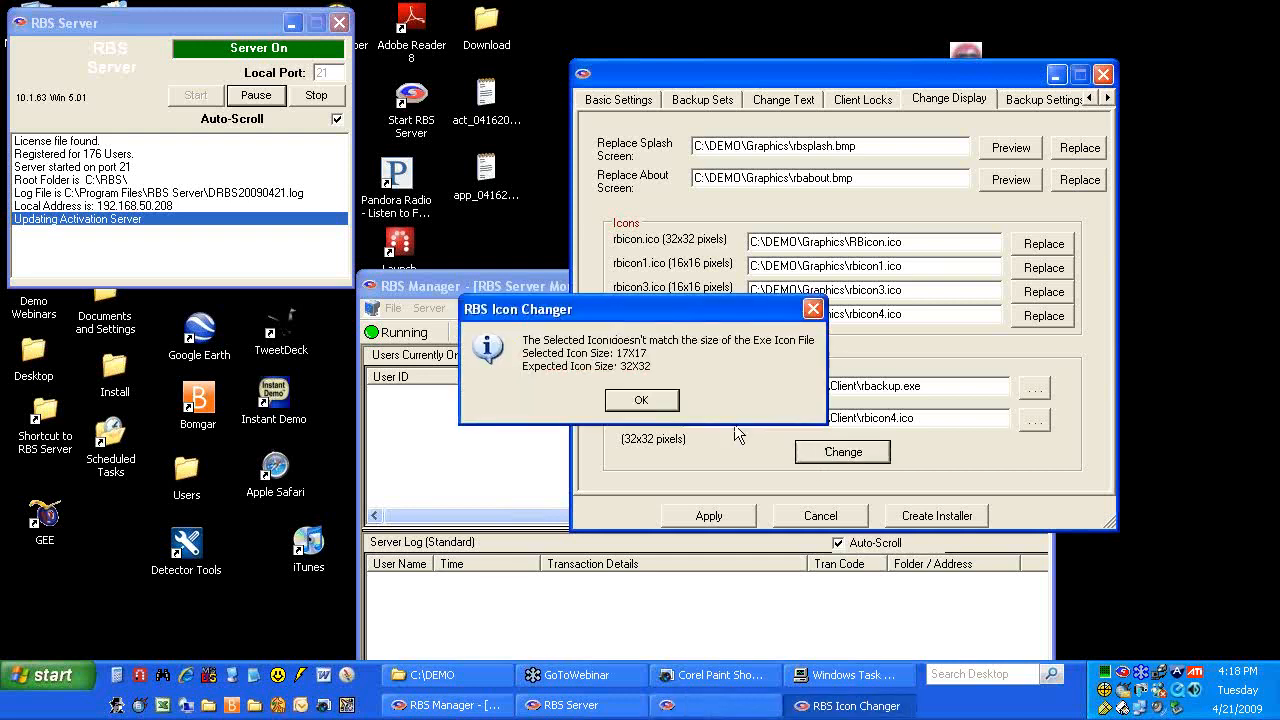
left_click(641, 400)
Apply the 32x32 rbu3216.ico to rbackup.exe and confirm the Icon Changed message
left_click(1034, 420)
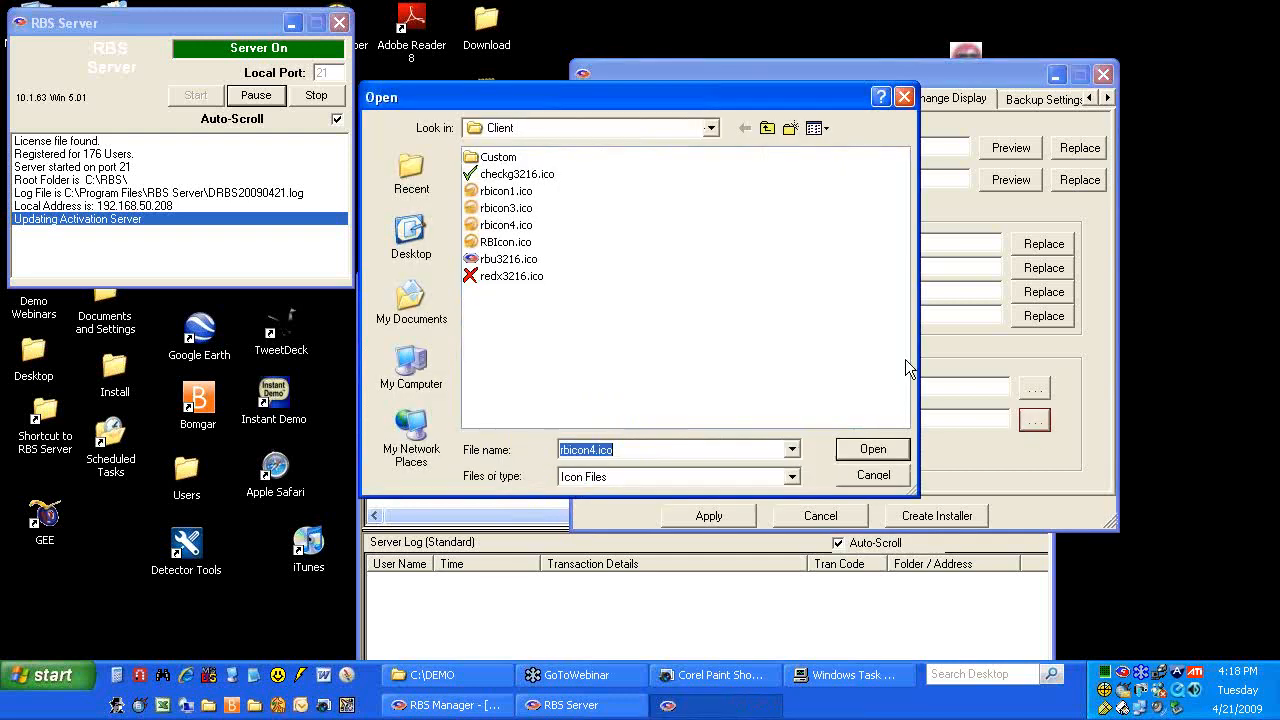
double_click(512, 260)
left_click(842, 452)
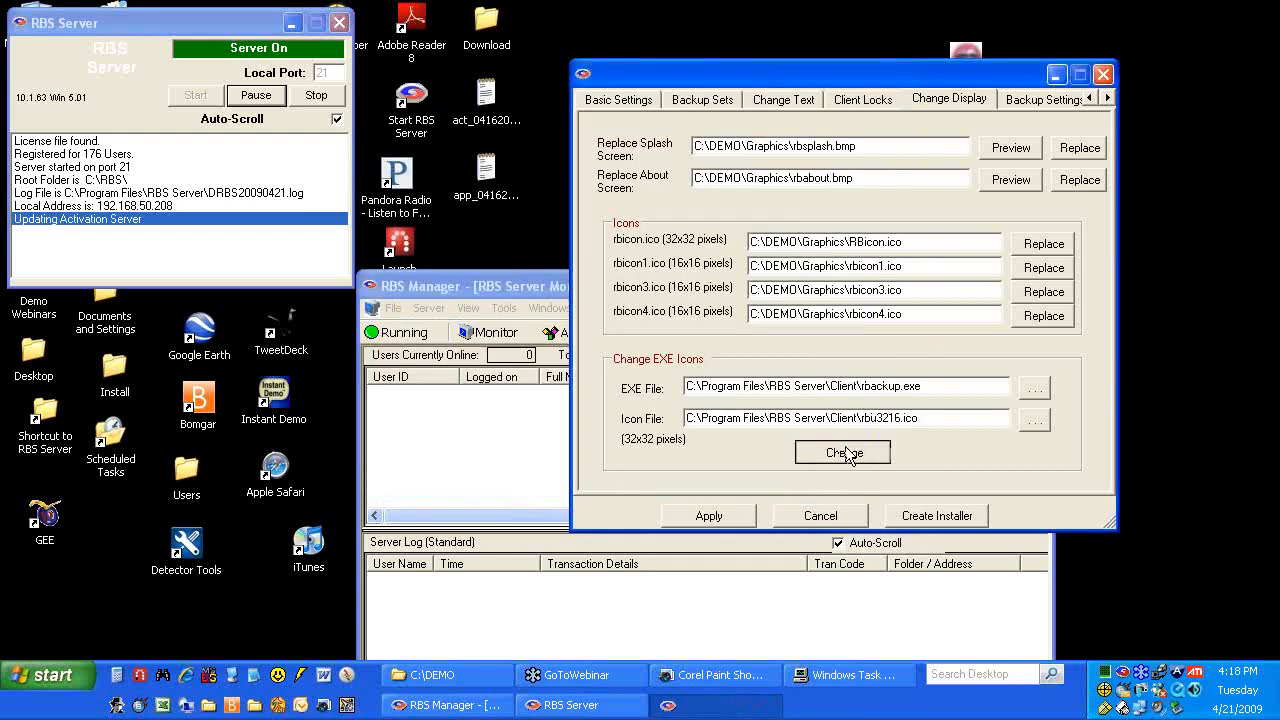
left_click(658, 391)
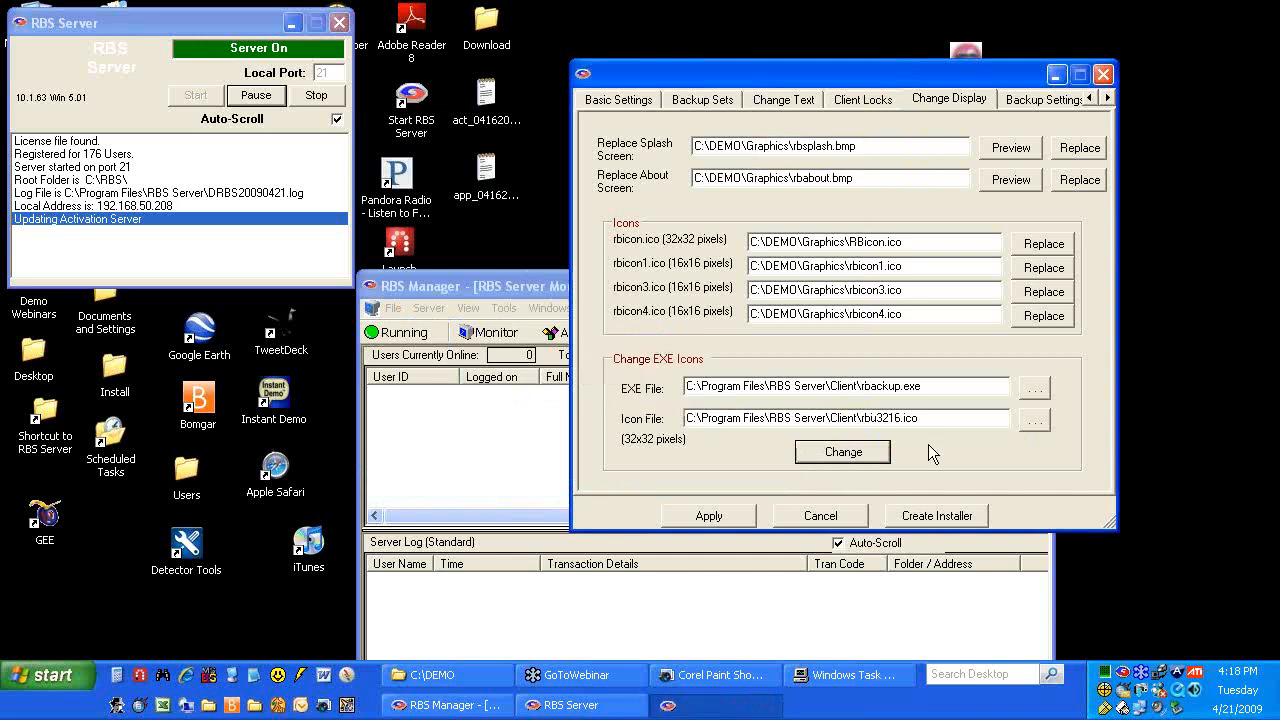
Apply the rbu3216.ico icon to rbclient.exe and confirm the change
left_click(1036, 389)
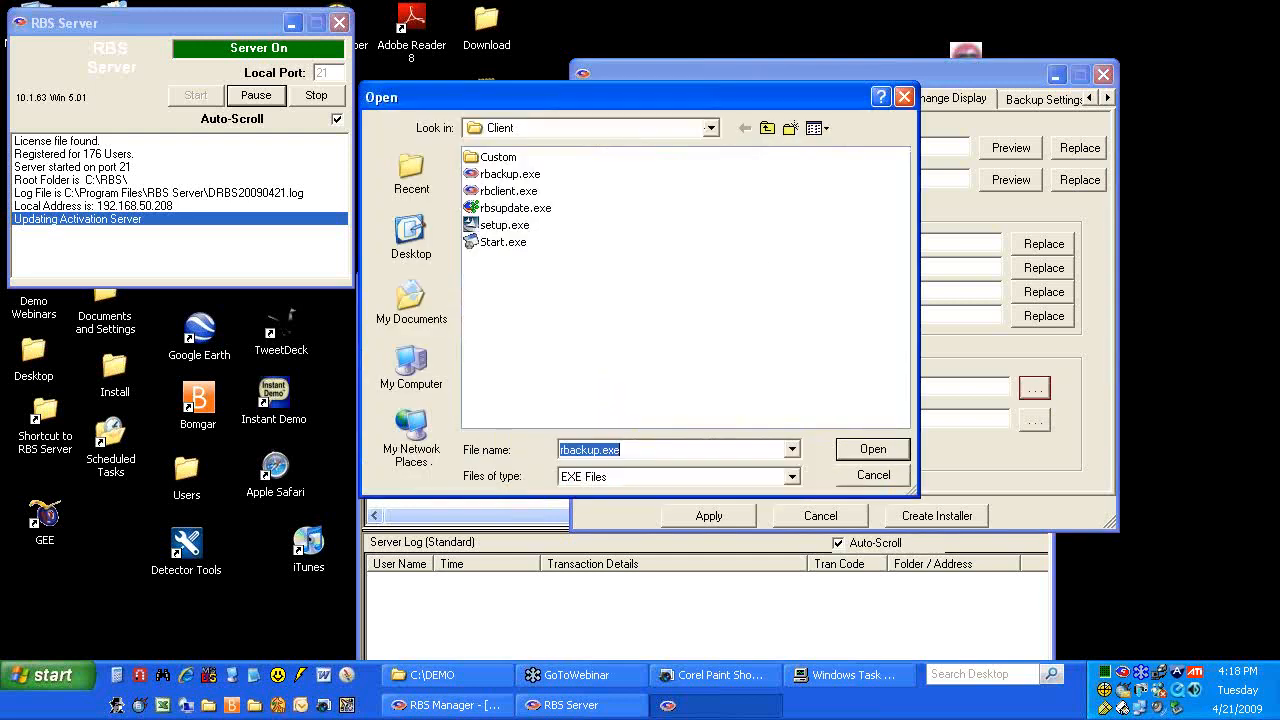
double_click(511, 191)
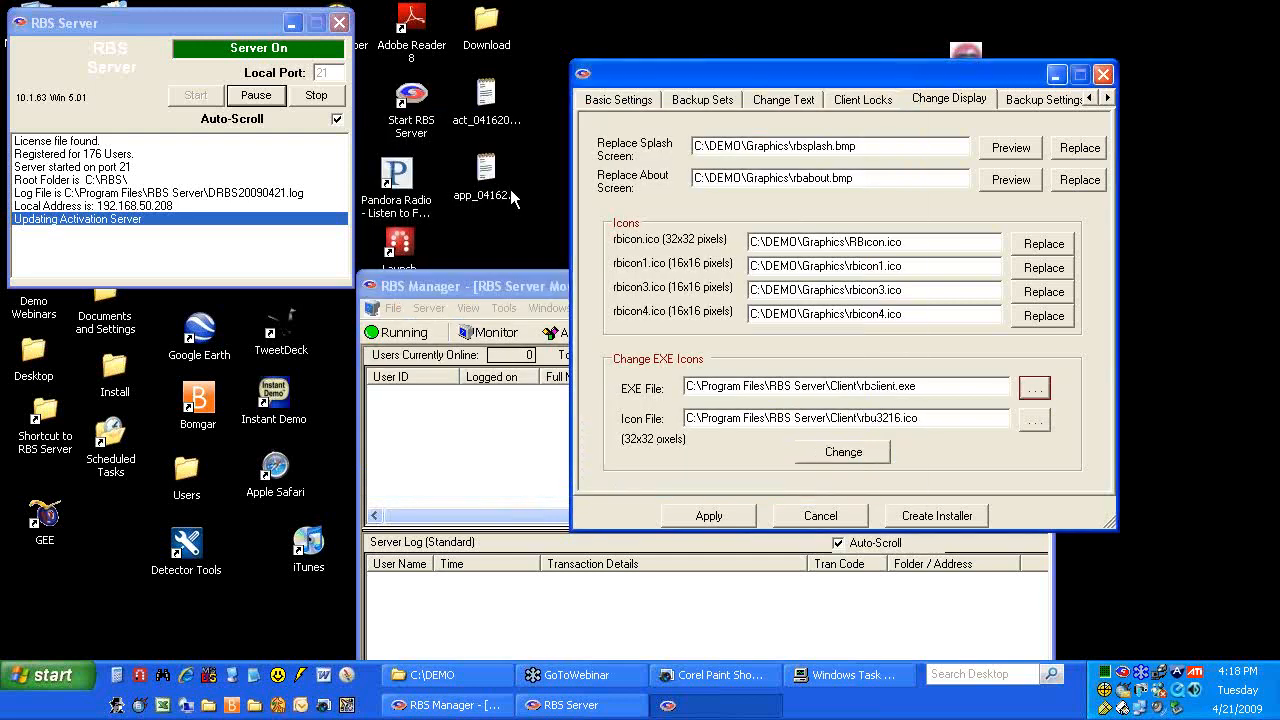
left_click(850, 452)
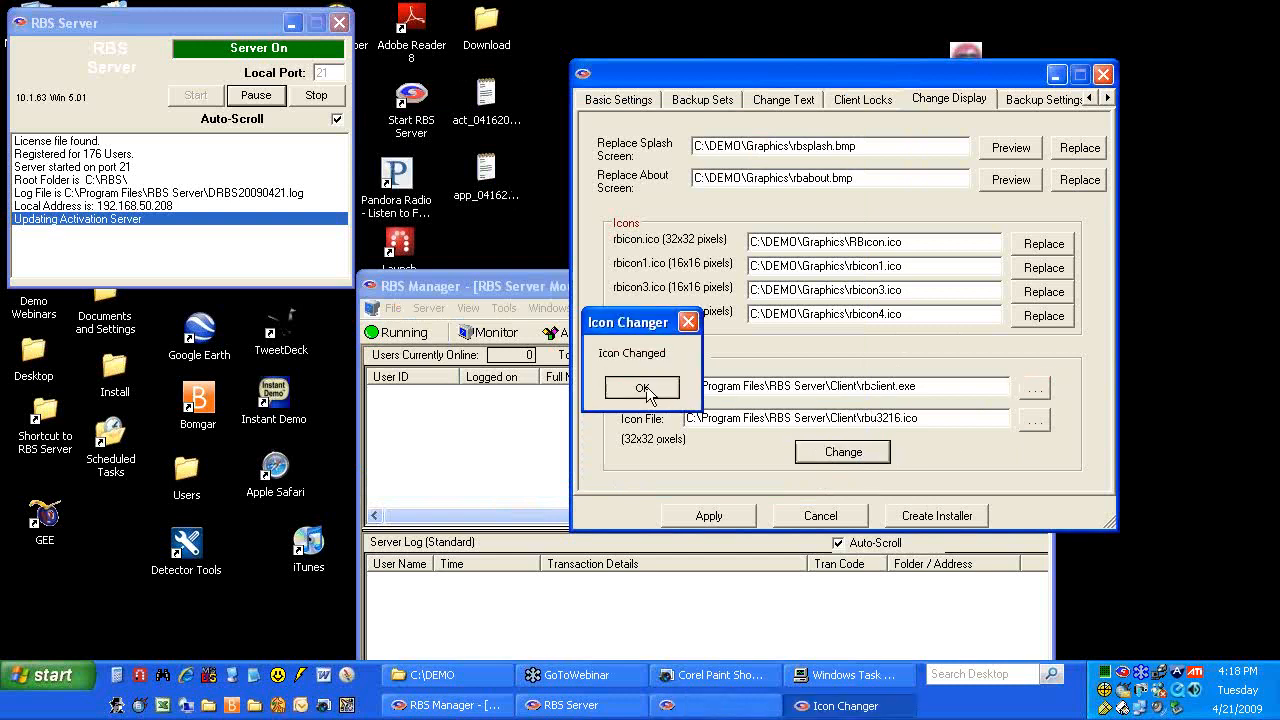
left_click(652, 392)
Apply the same icon to rbsupdate.exe, then bring up the Backup Settings page
left_click(1035, 390)
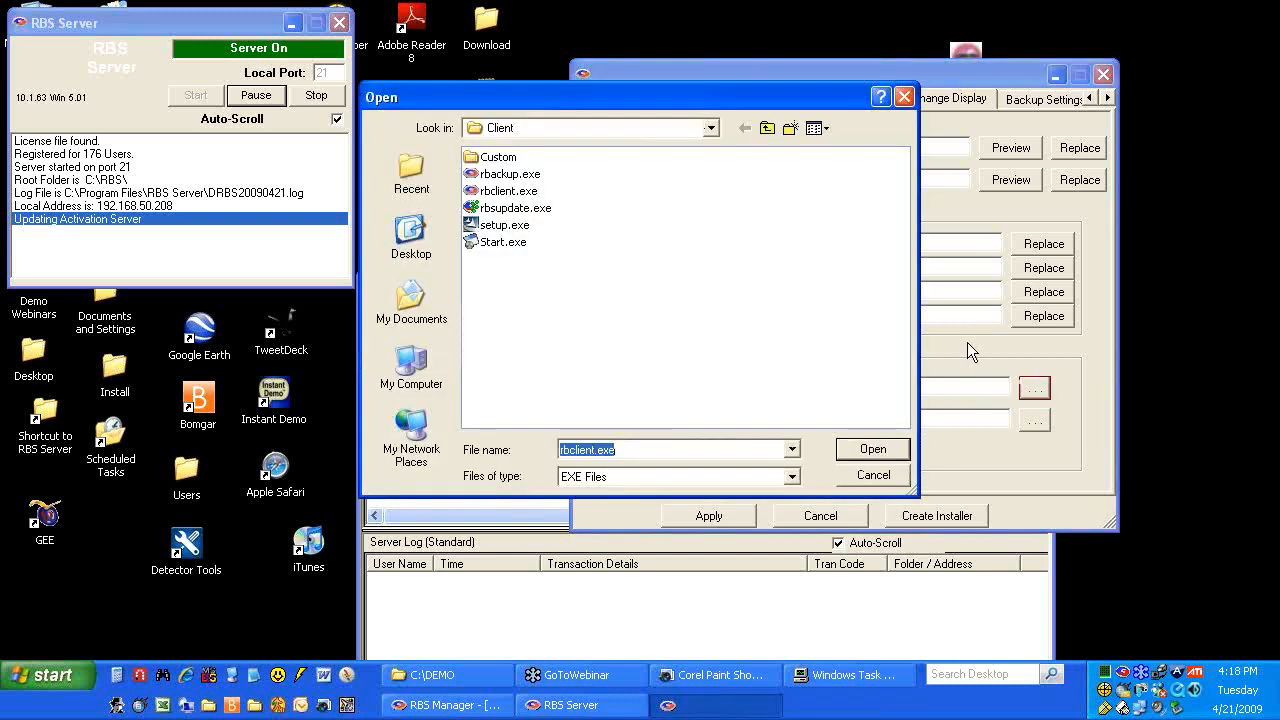
double_click(508, 209)
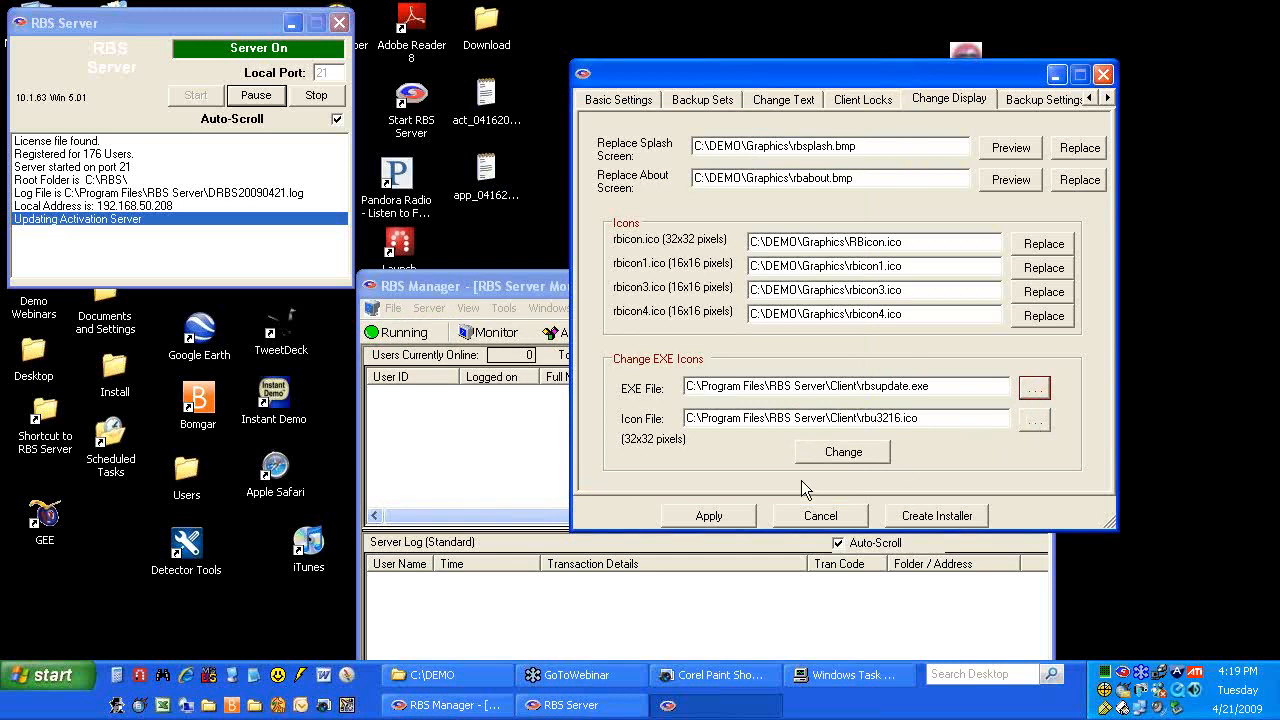
left_click(843, 452)
left_click(658, 390)
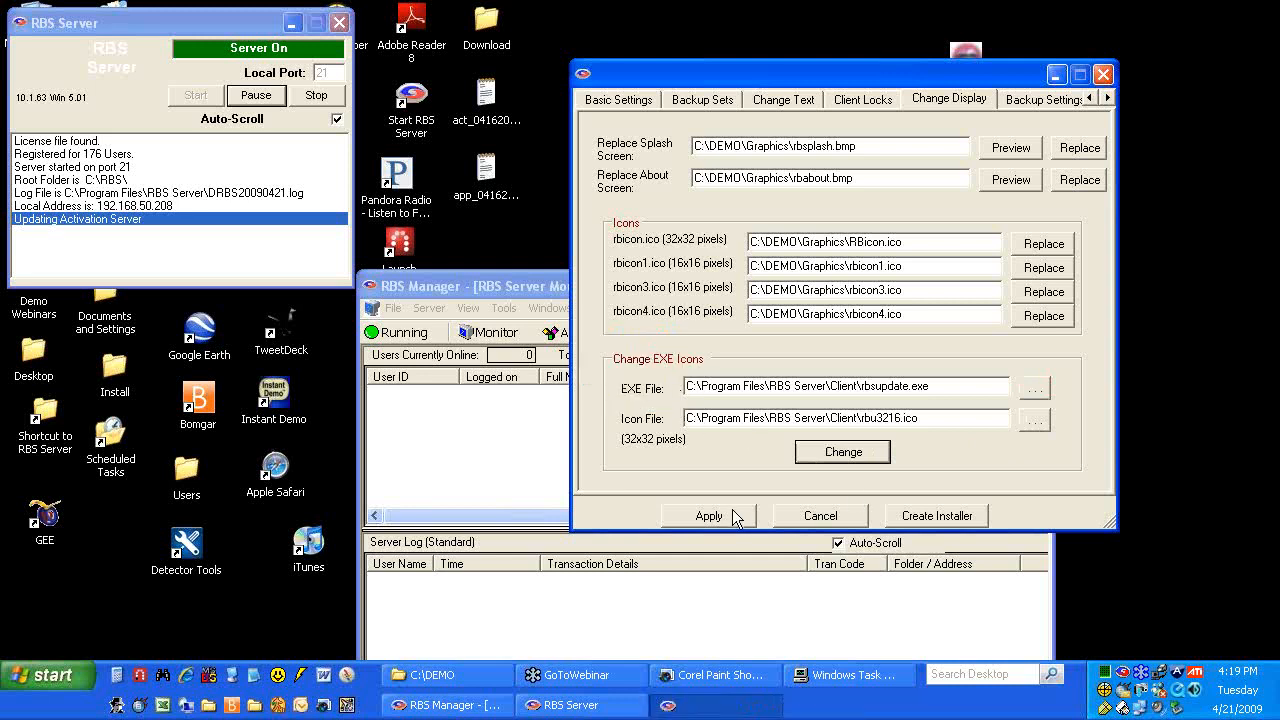
left_click(1107, 97)
left_click(978, 104)
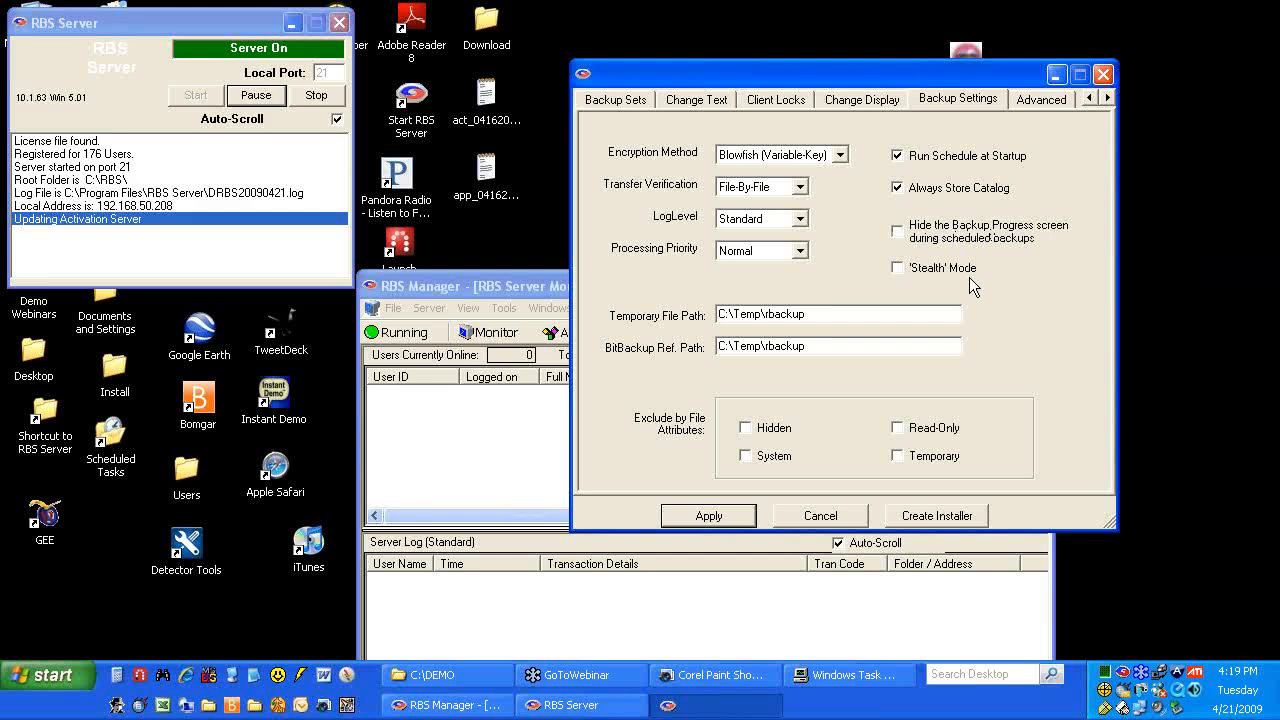
Check what the Stealth Mode option does, then go to the Advanced settings page
mouse_move(897, 266)
left_click(1040, 99)
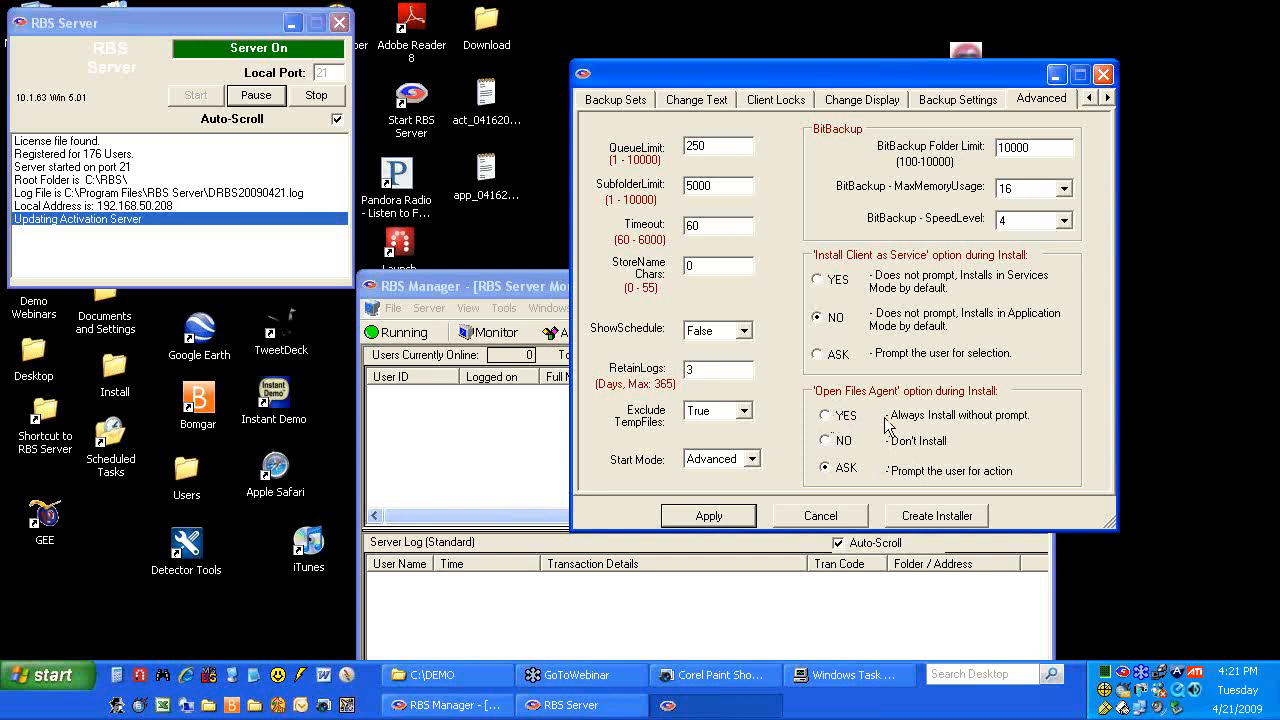
Apply the changes, save them to backup.mdb, and acknowledge the initialization message
left_click(709, 515)
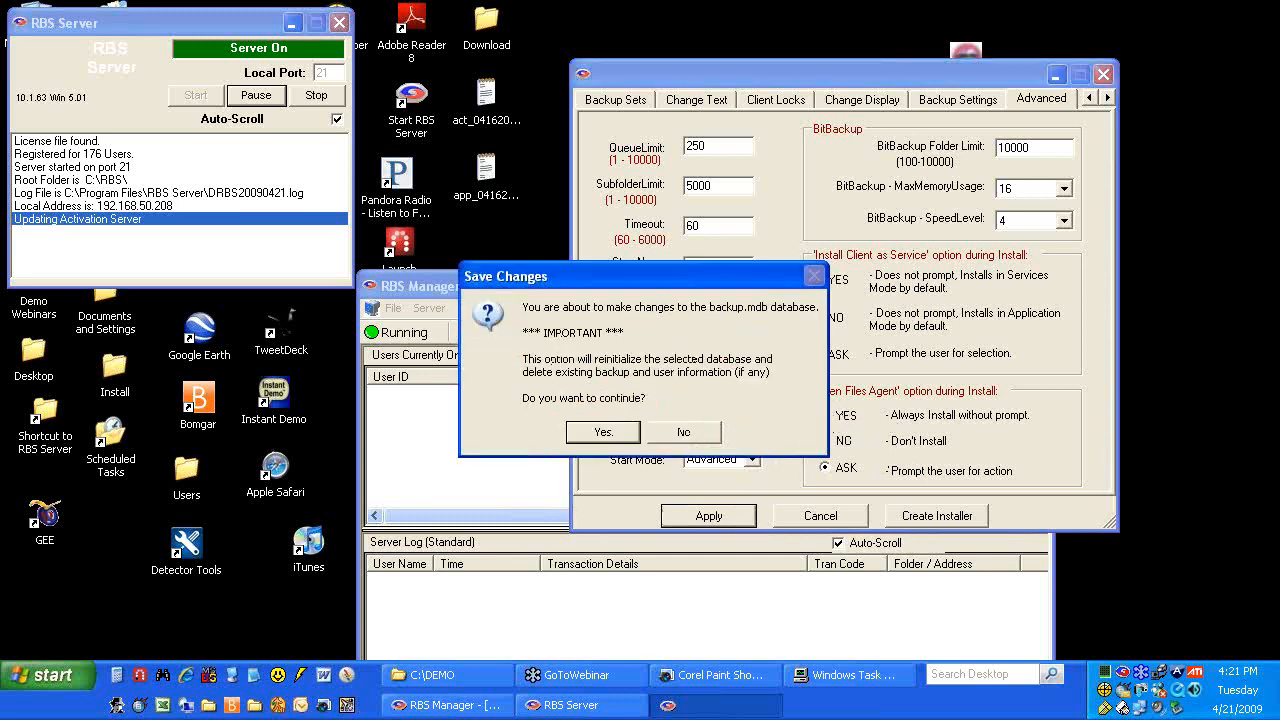
left_click(614, 434)
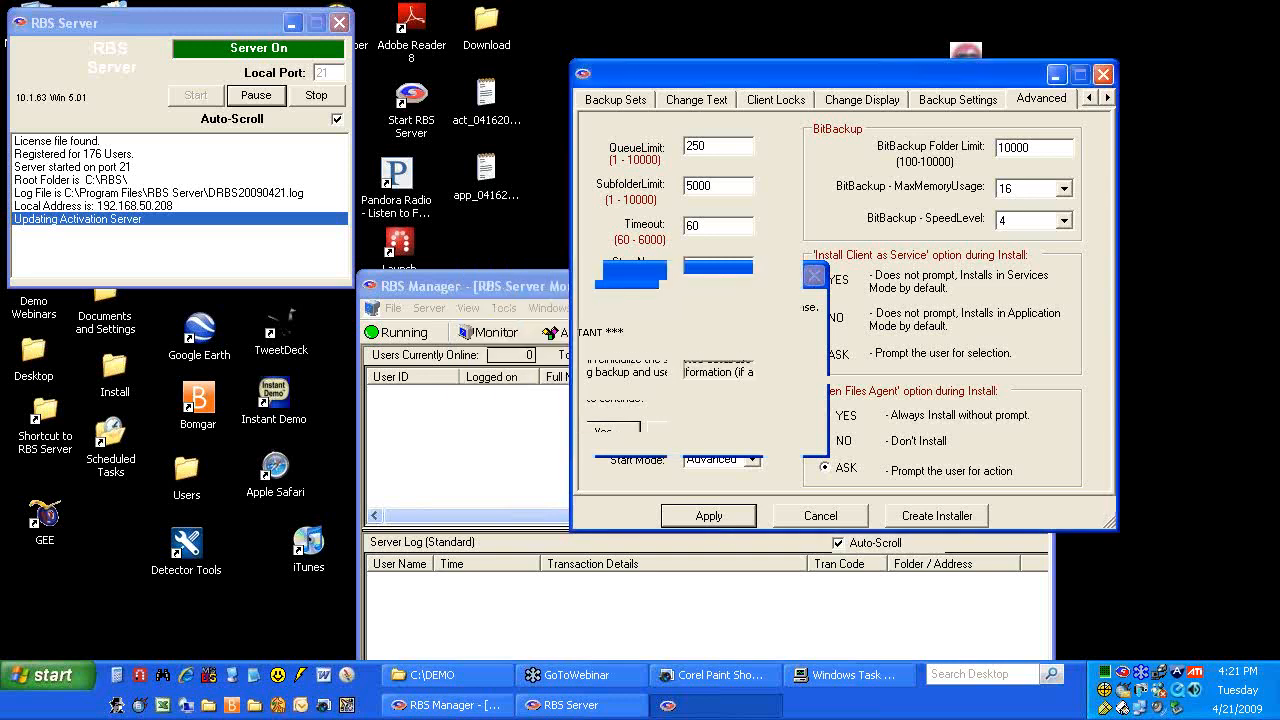
left_click(646, 398)
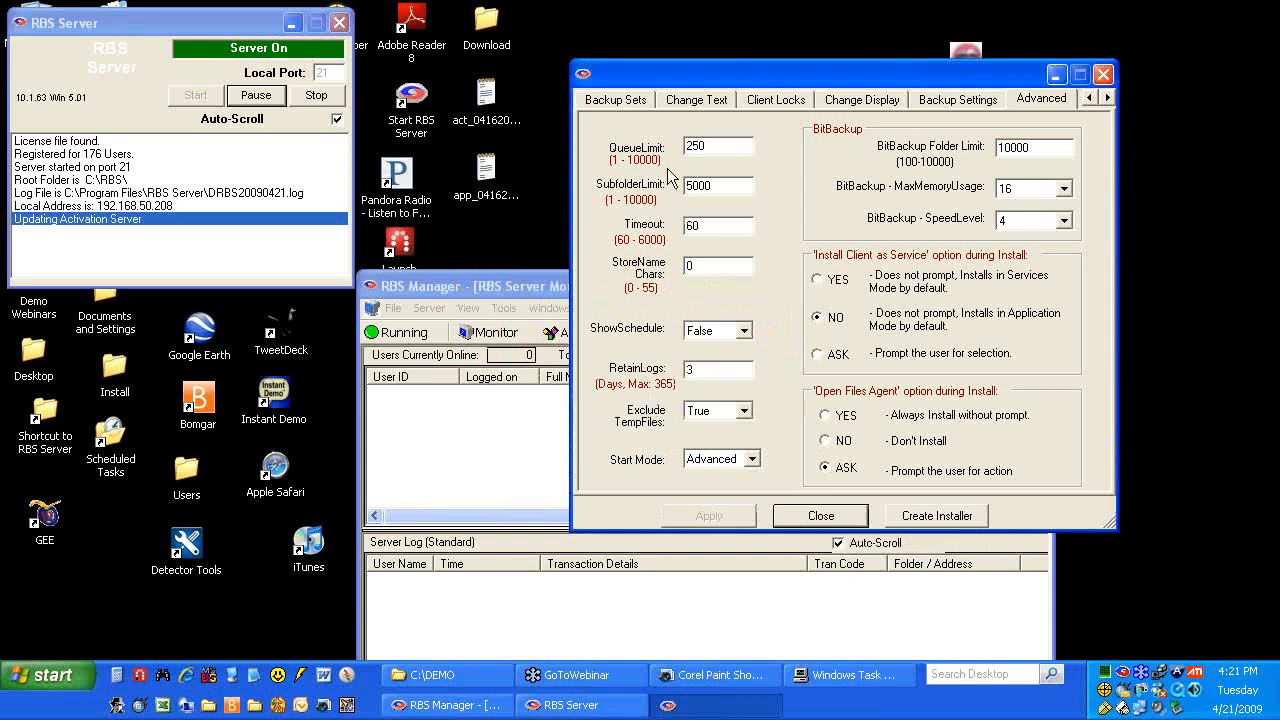
Set the Default set to purge files older than 30 days and disable Keep Latest Version
left_click(645, 104)
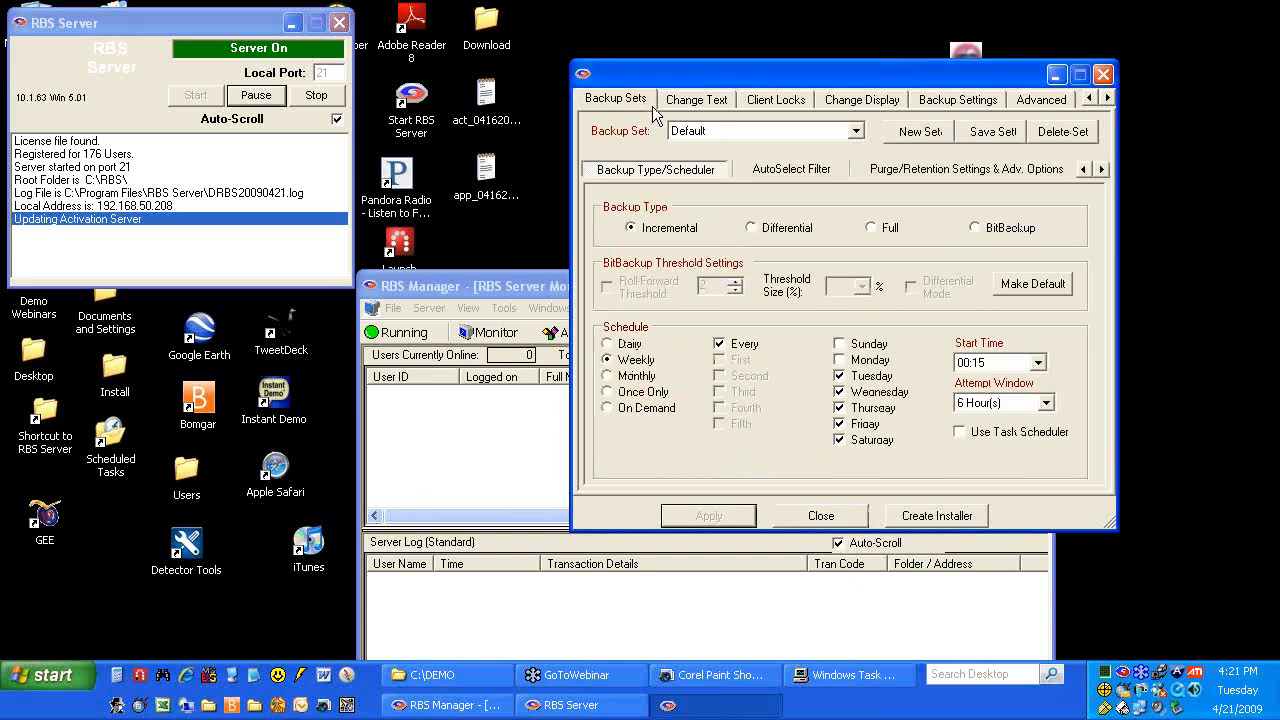
left_click(914, 169)
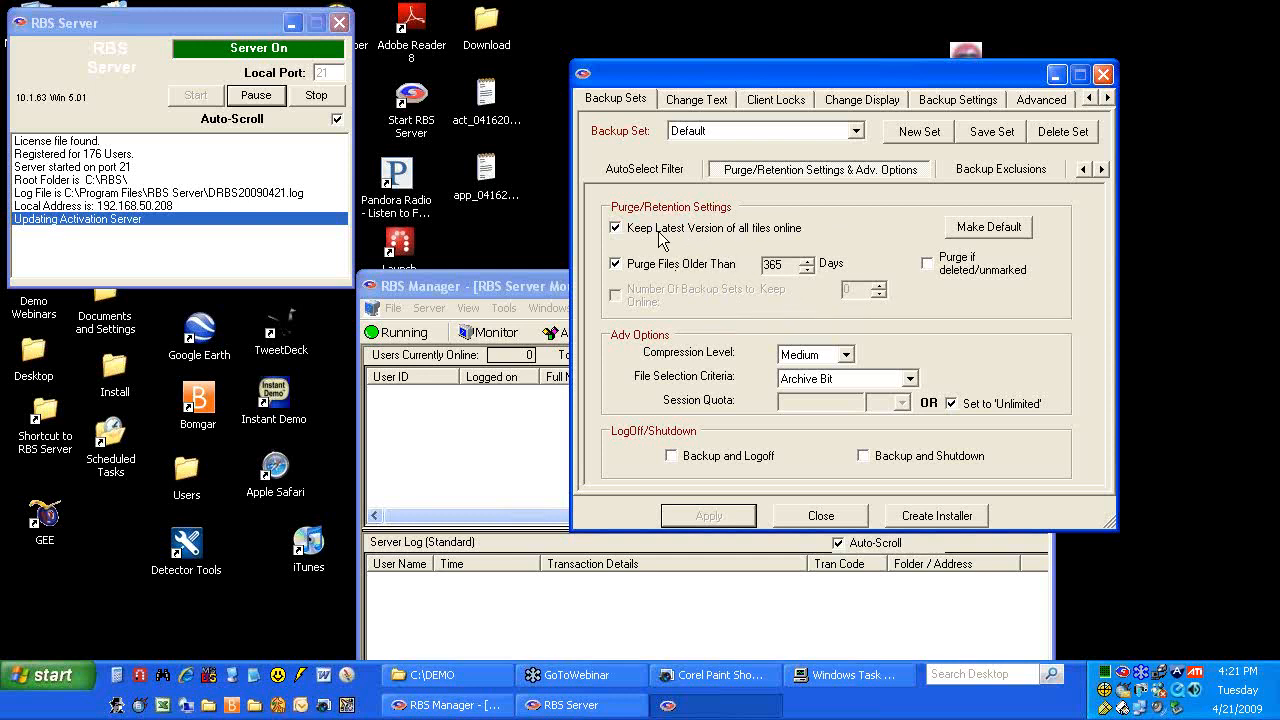
left_click(615, 264)
left_click(615, 295)
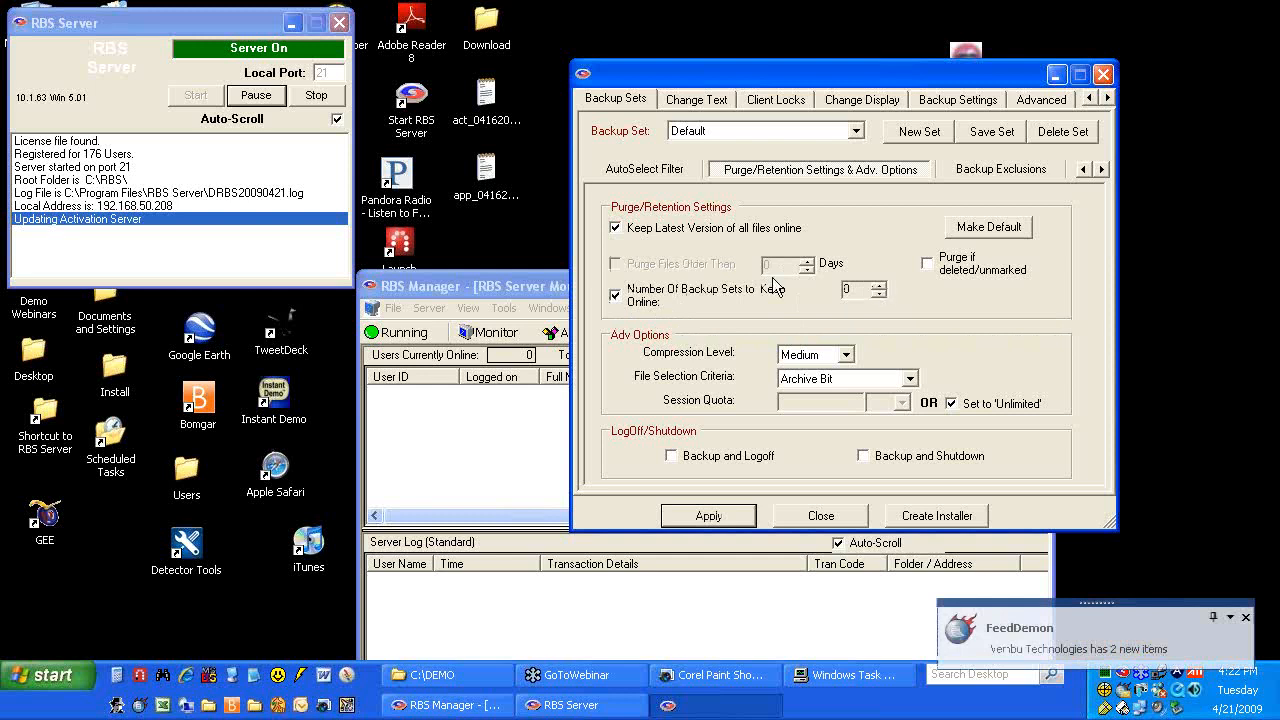
left_click(615, 294)
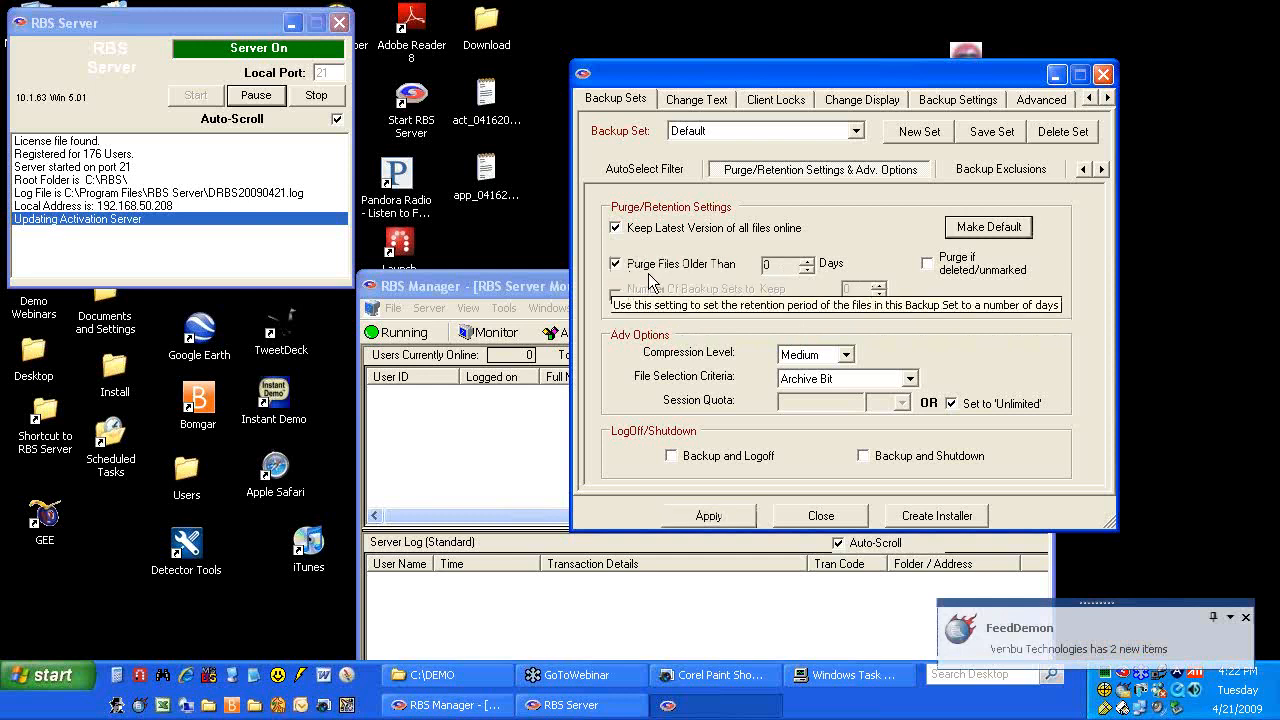
left_click(809, 260)
left_click(809, 260)
left_click(809, 260)
left_click(809, 260)
left_click(809, 260)
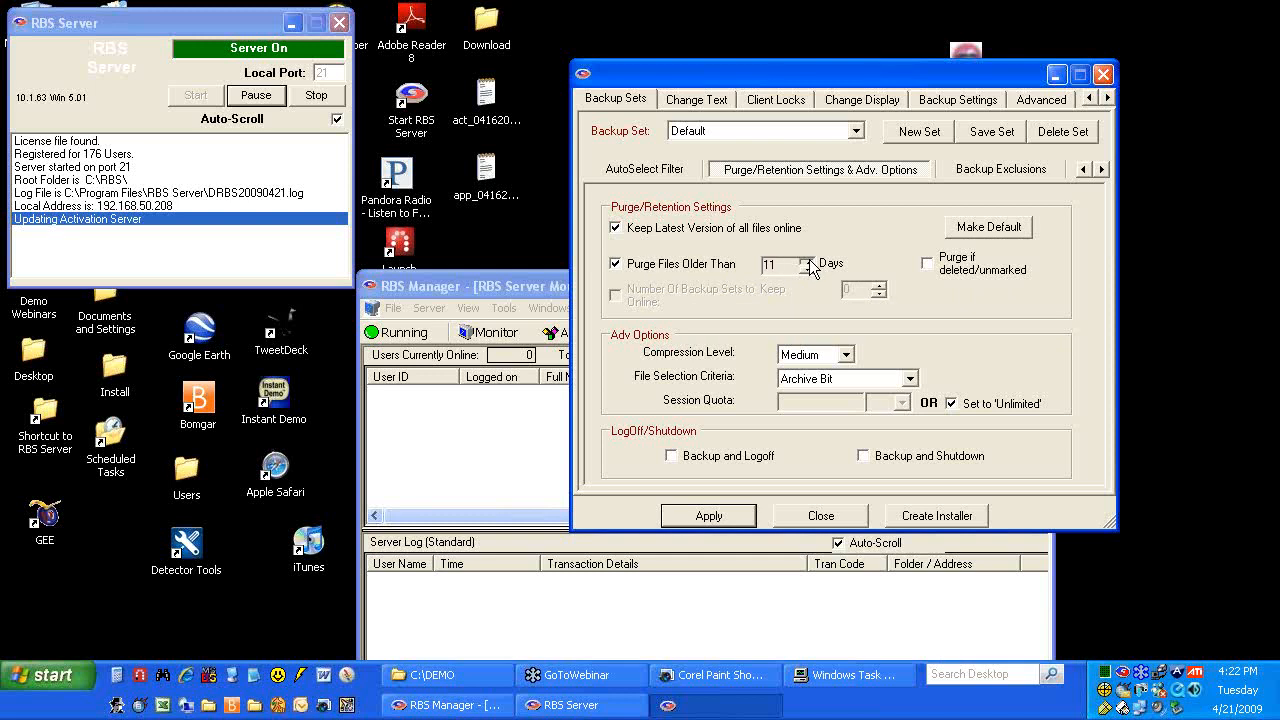
left_click(805, 268)
left_click(615, 228)
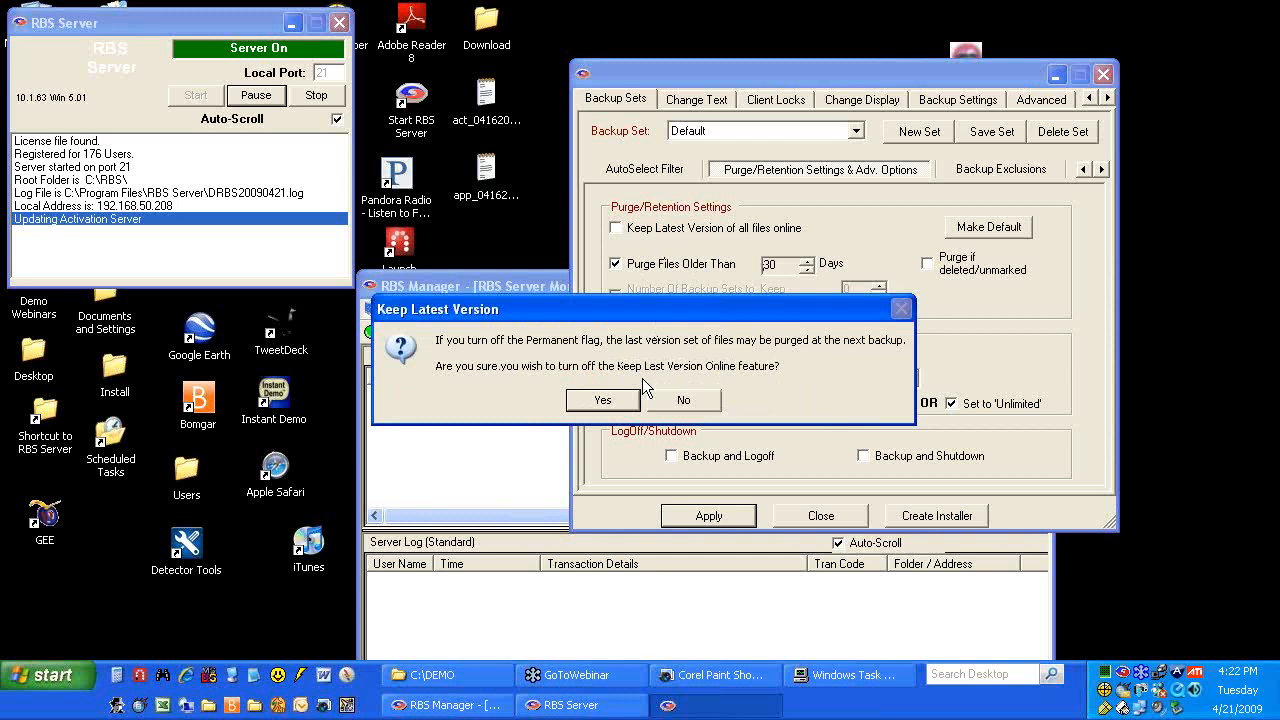
left_click(625, 403)
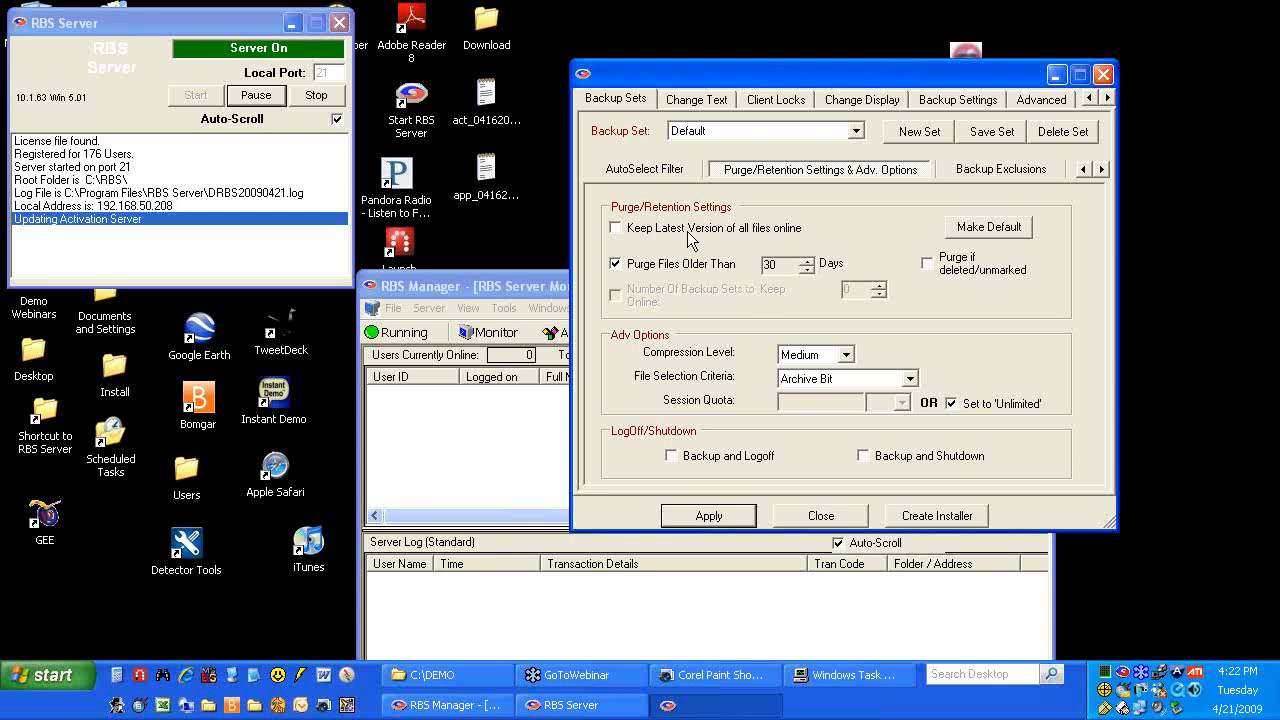
Re-enable Keep Latest Version of all files online for the Default set
left_click(616, 228)
Minimize RBS Manager and open C:\DEMO\Links to Customization Files from the desktop DEMO folder
left_click_drag(883, 74, 896, 47)
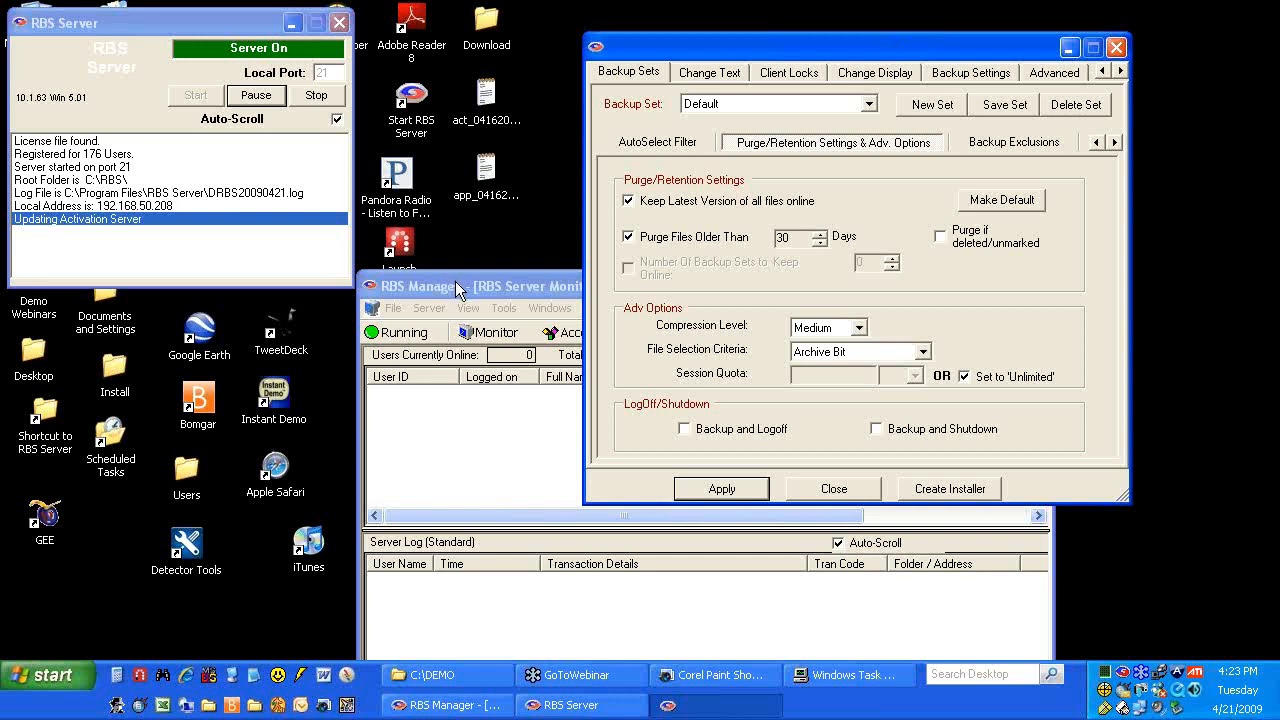
left_click_drag(458, 289, 414, 206)
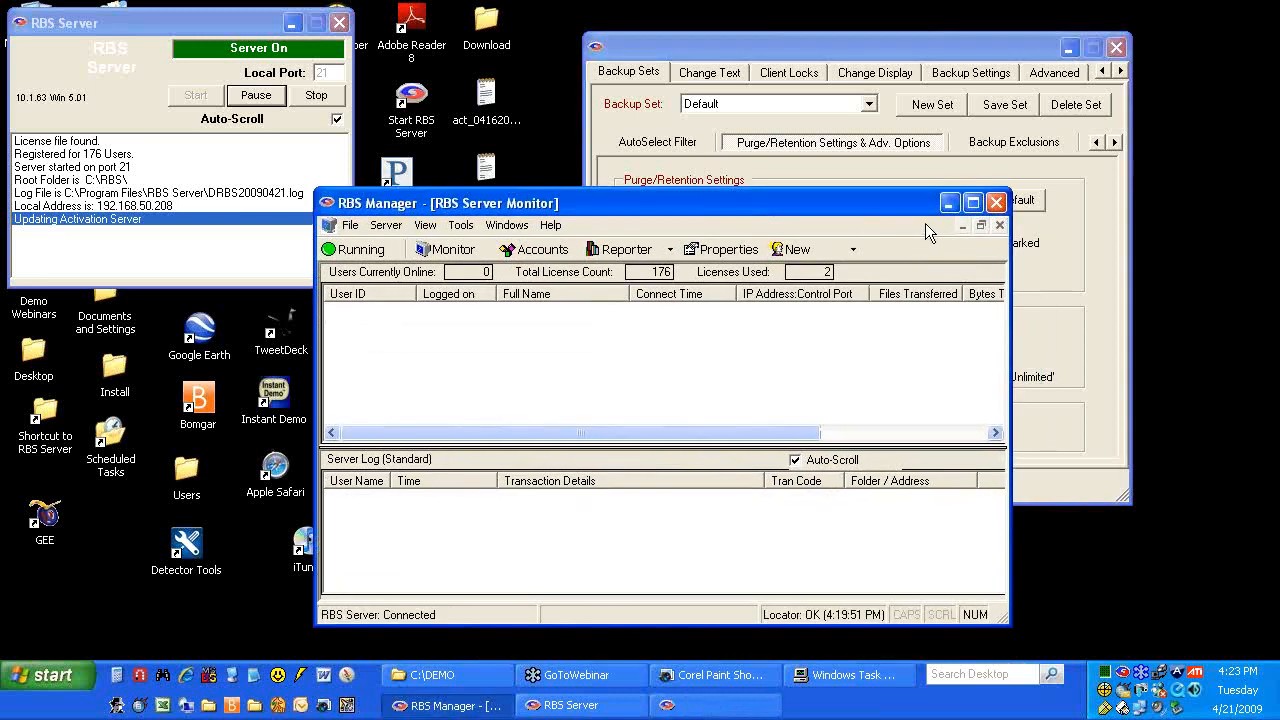
left_click(949, 204)
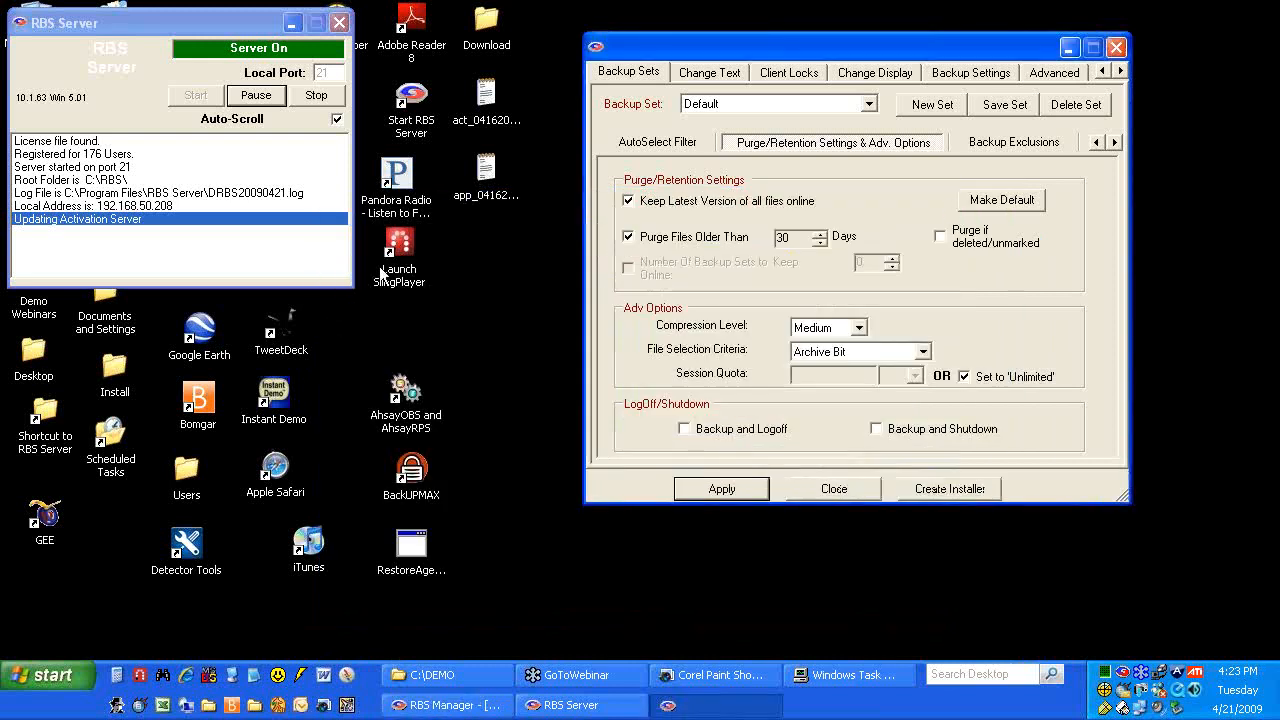
left_click_drag(788, 42, 930, 306)
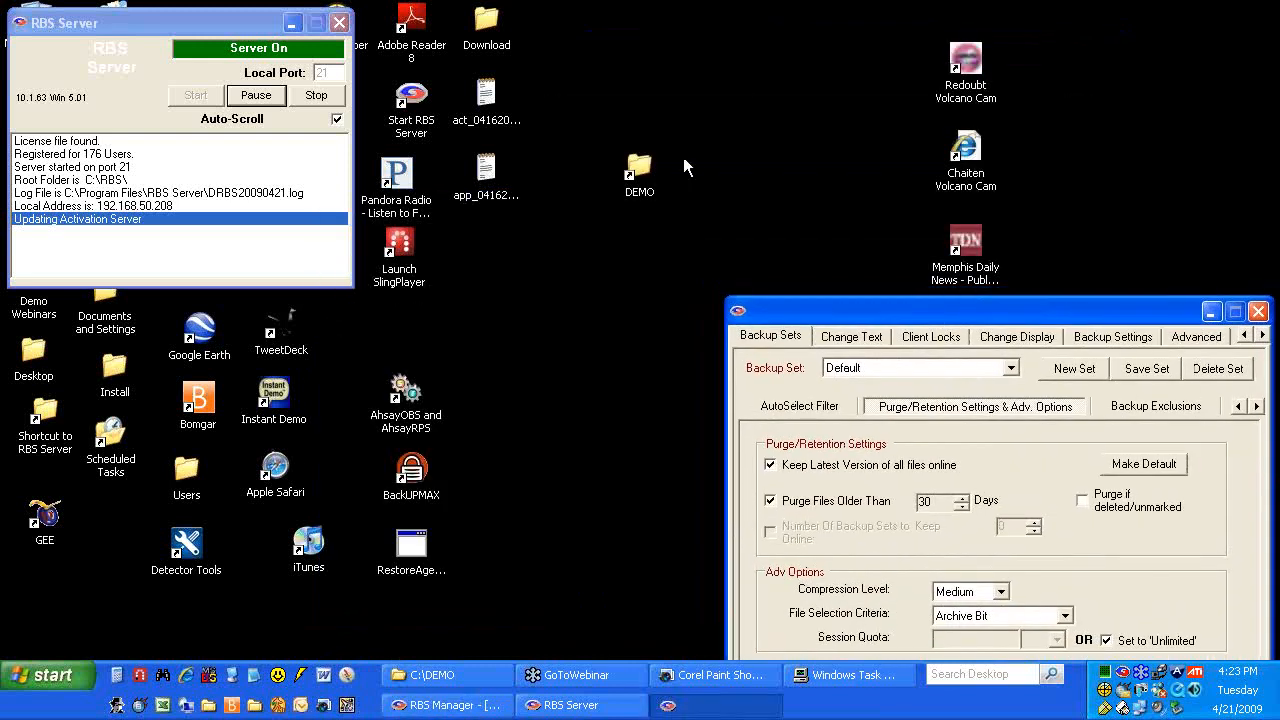
left_click(645, 168)
double_click(645, 168)
left_click_drag(496, 37, 455, 59)
left_click_drag(802, 300, 704, 60)
double_click(305, 240)
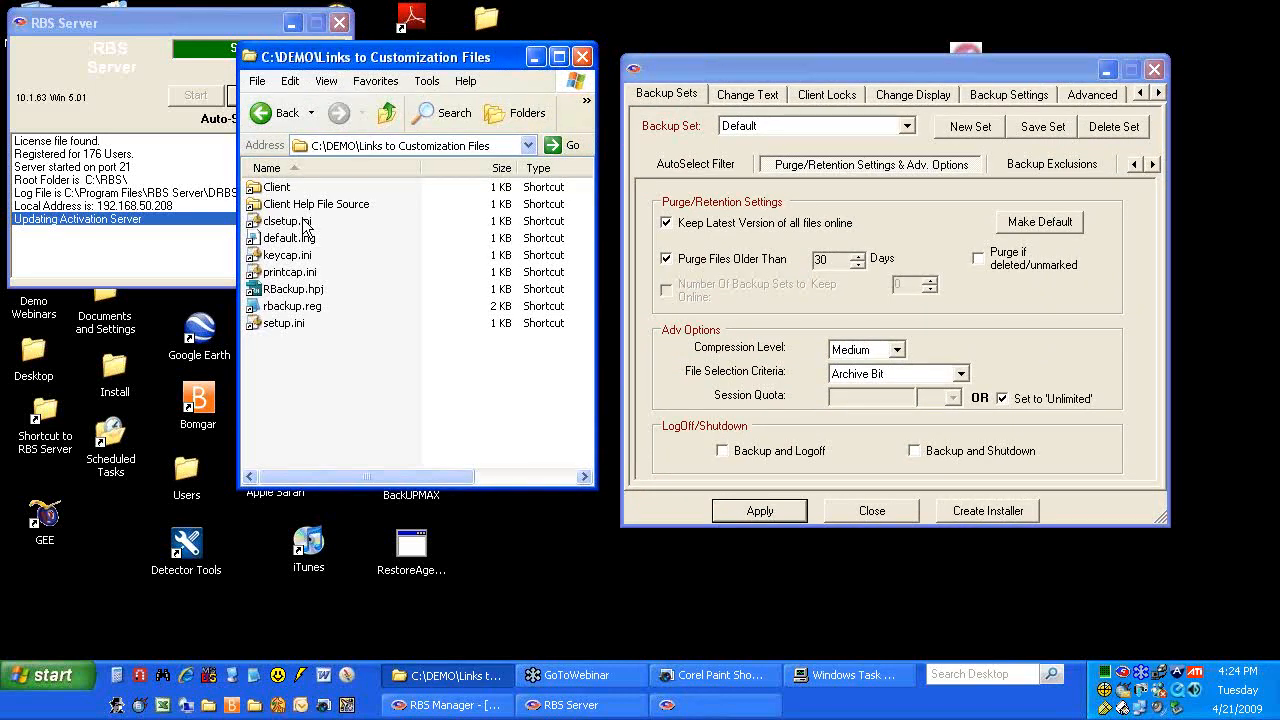
Open clsetup.ini in Notepad and set product_name to 'i Global Imaging'
double_click(290, 221)
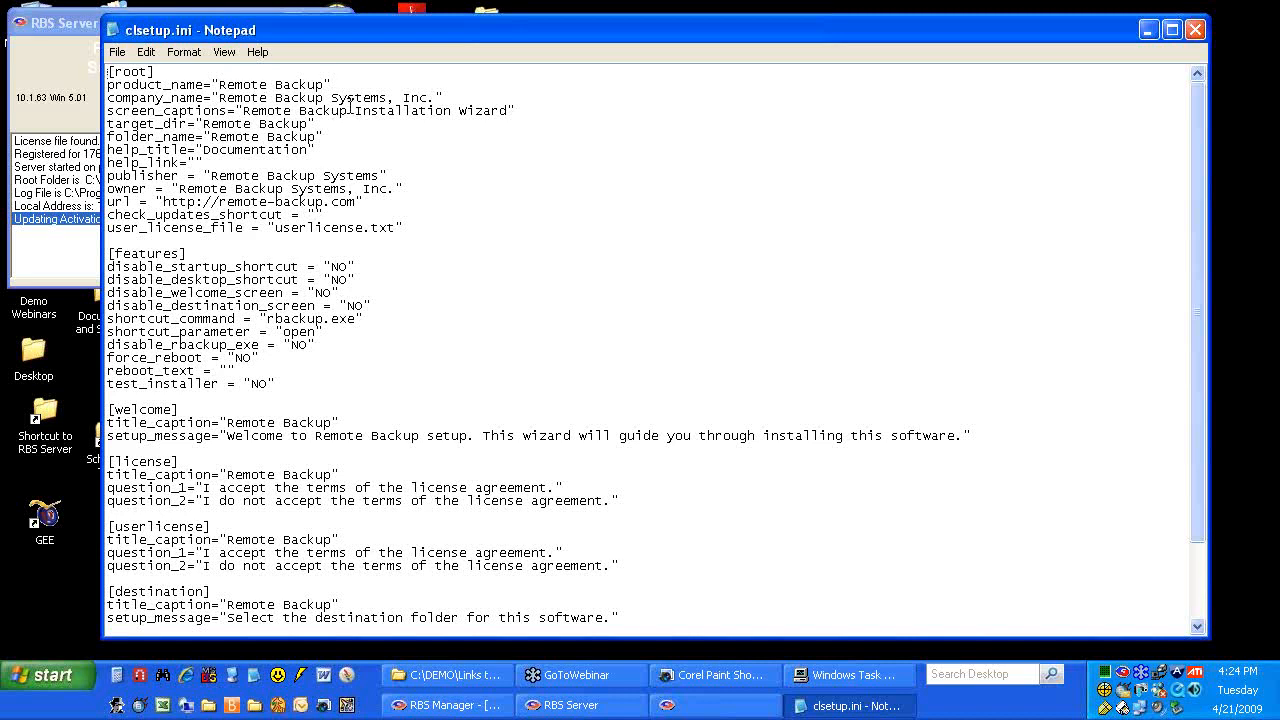
left_click_drag(323, 84, 218, 84)
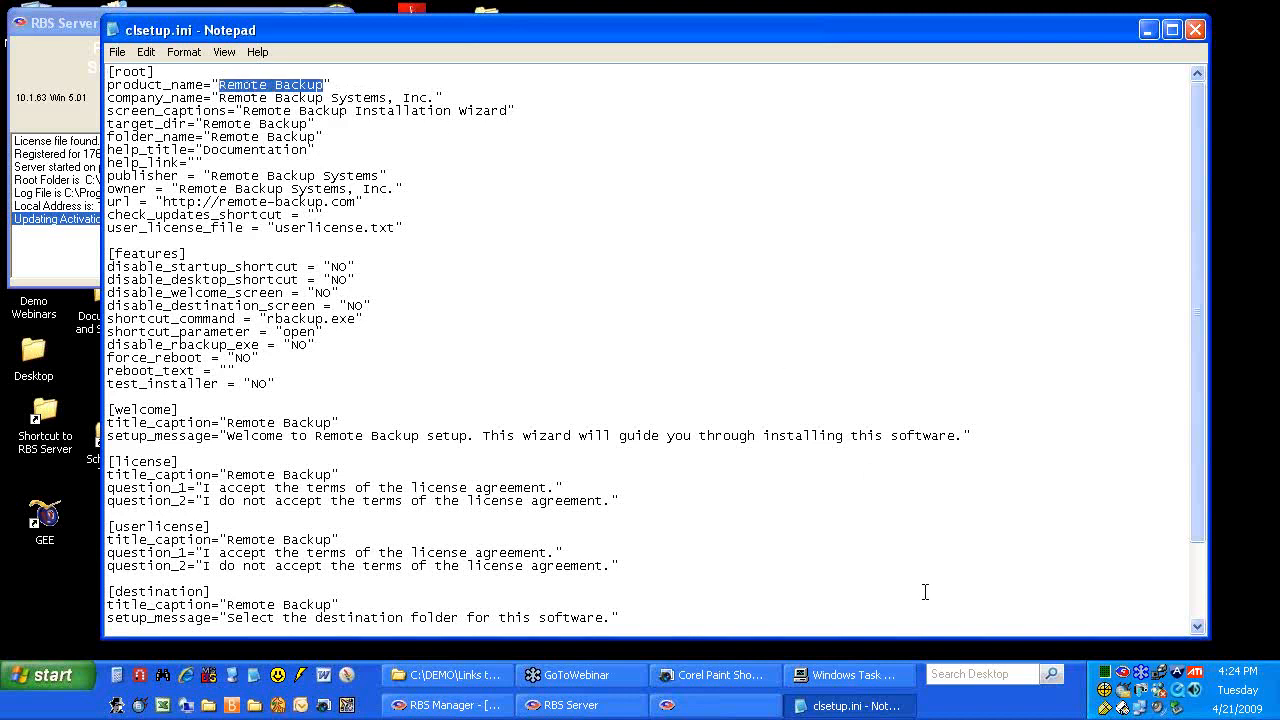
left_click(500, 706)
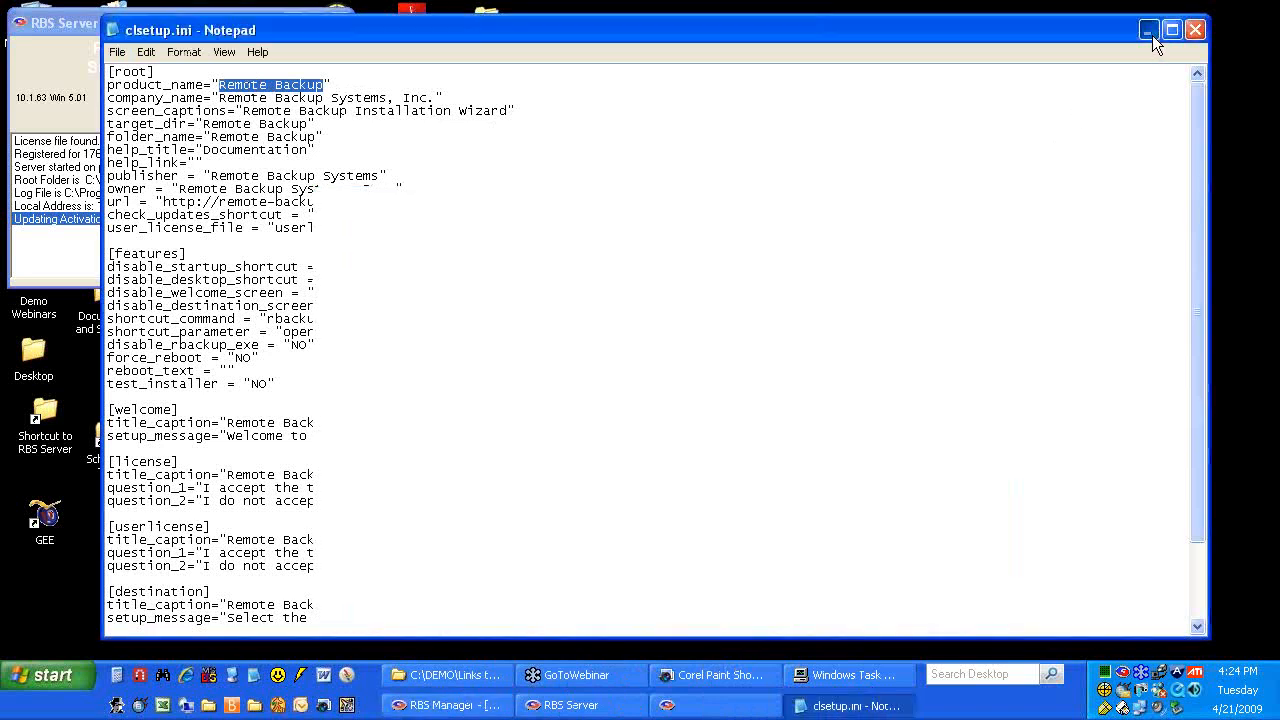
left_click(1151, 33)
left_click(821, 68)
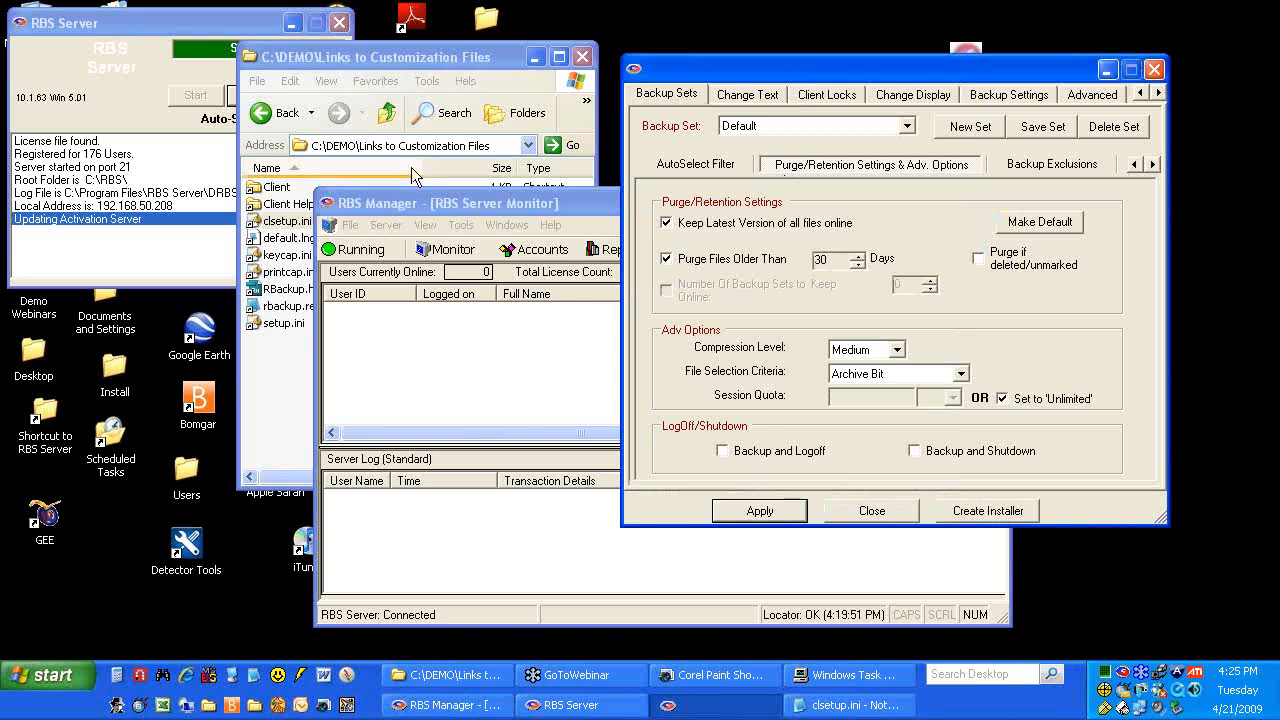
left_click(812, 707)
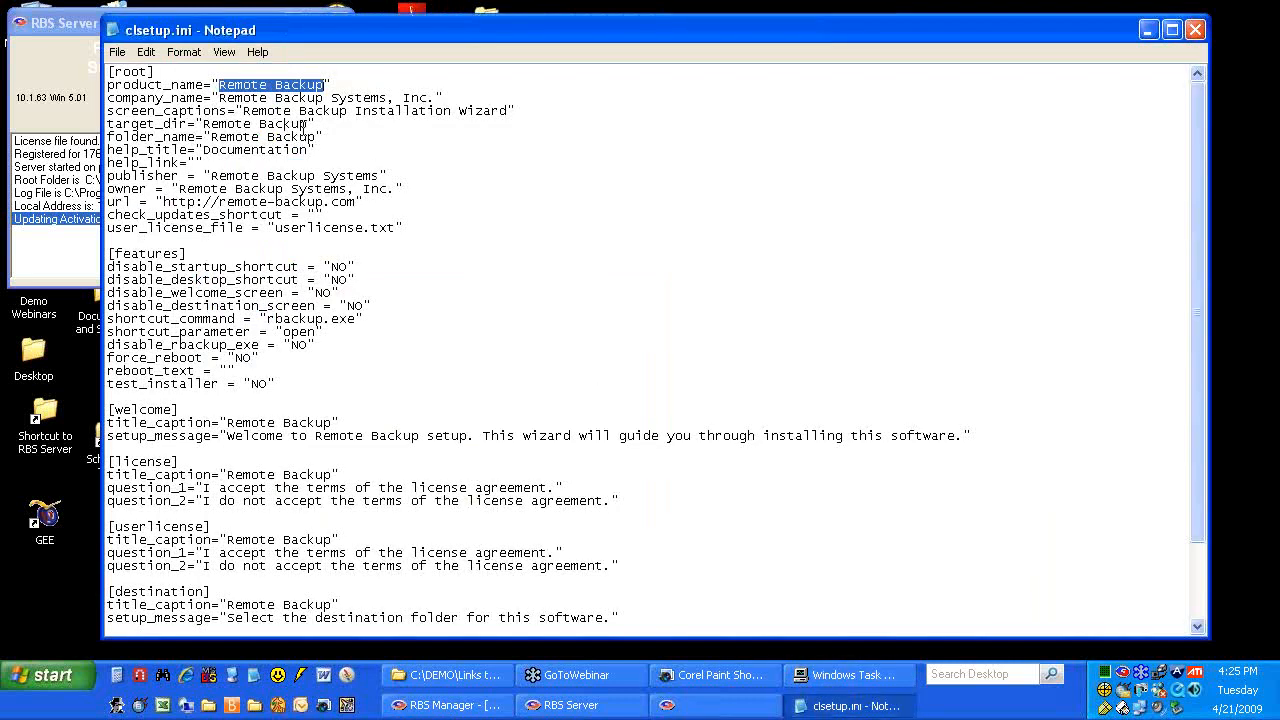
type("i G")
type("lobal Imagin")
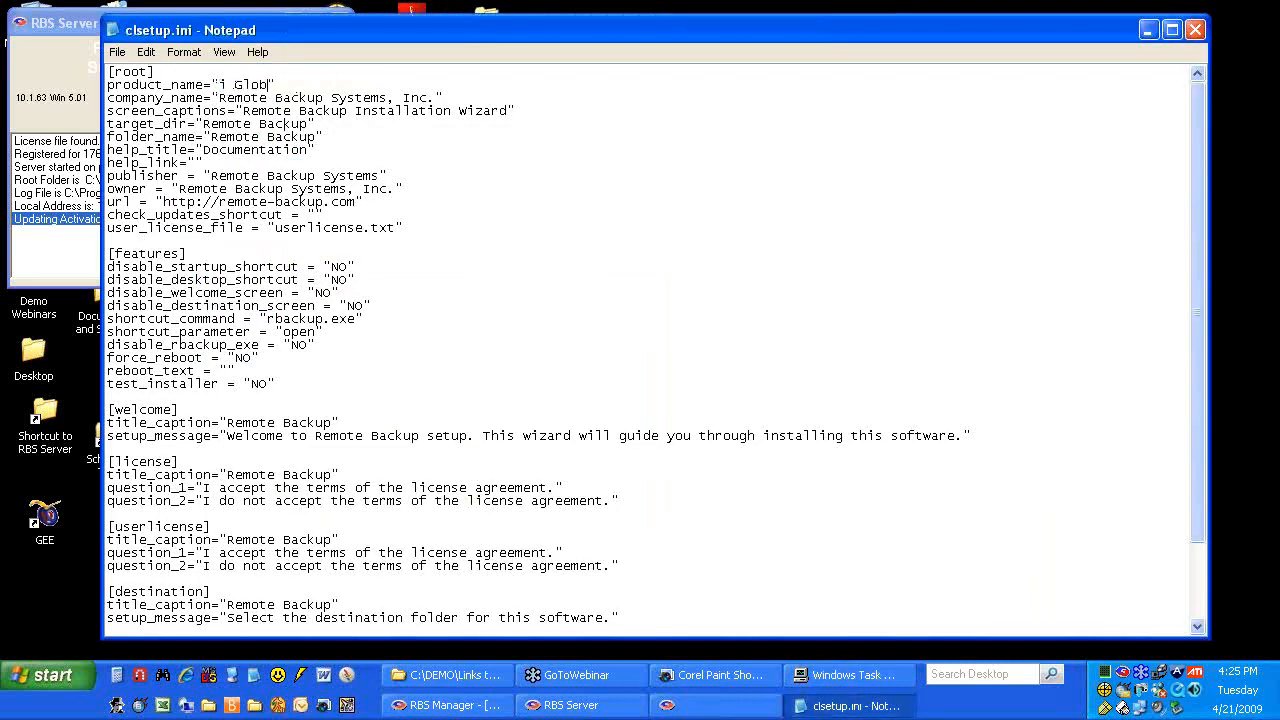
type("g")
Set company_name to 'I Global, Inc' and screen_captions and target_dir to 'IGlobal Backup'
left_click_drag(219, 98, 432, 93)
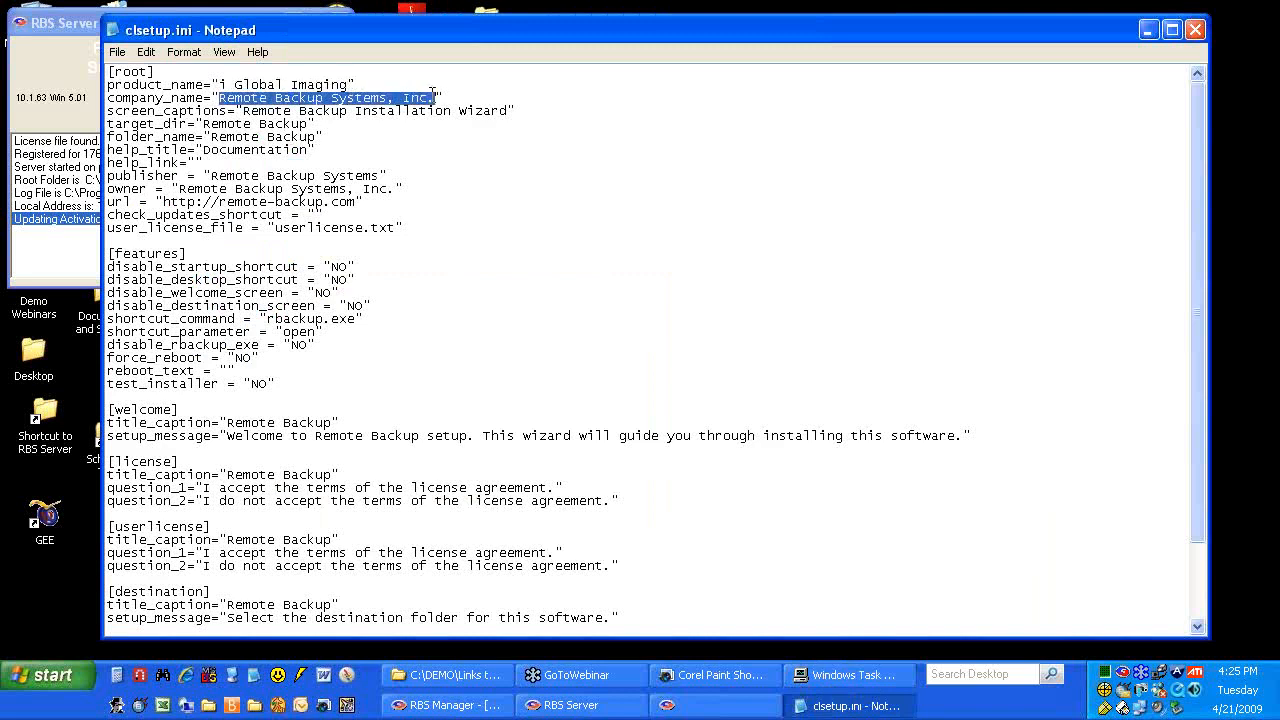
type("I Global, Inc")
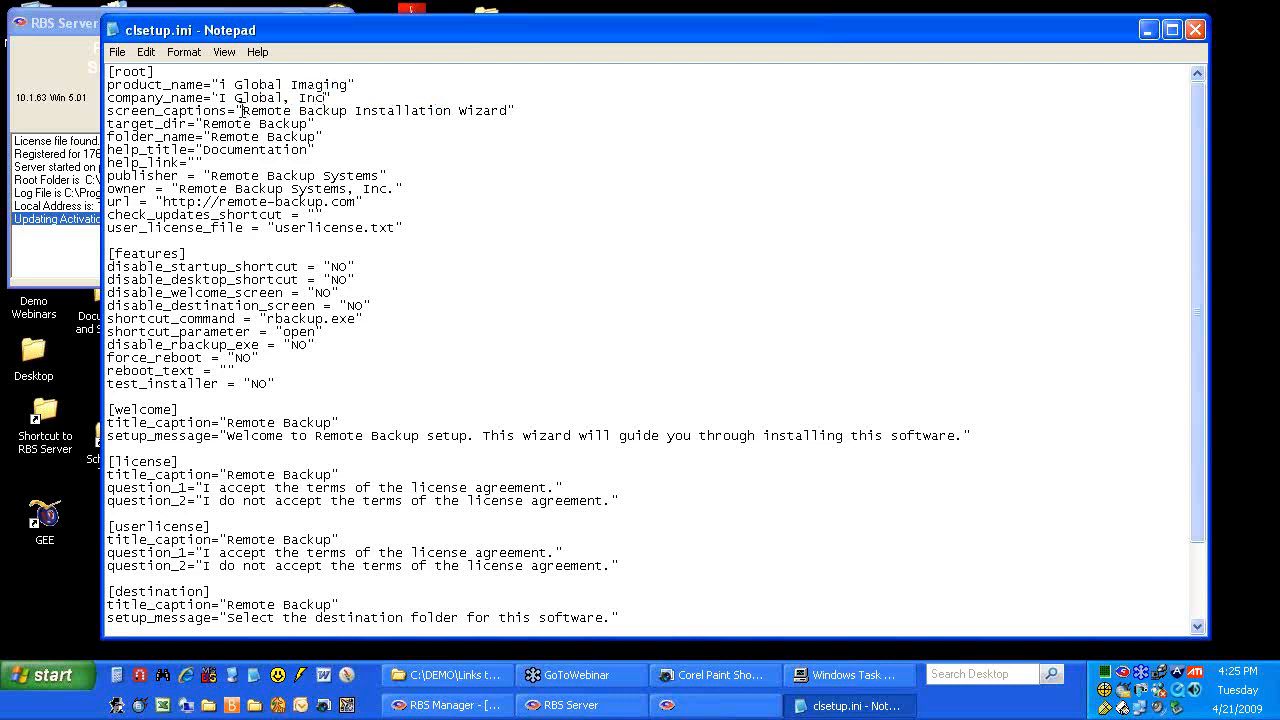
left_click_drag(243, 110, 507, 111)
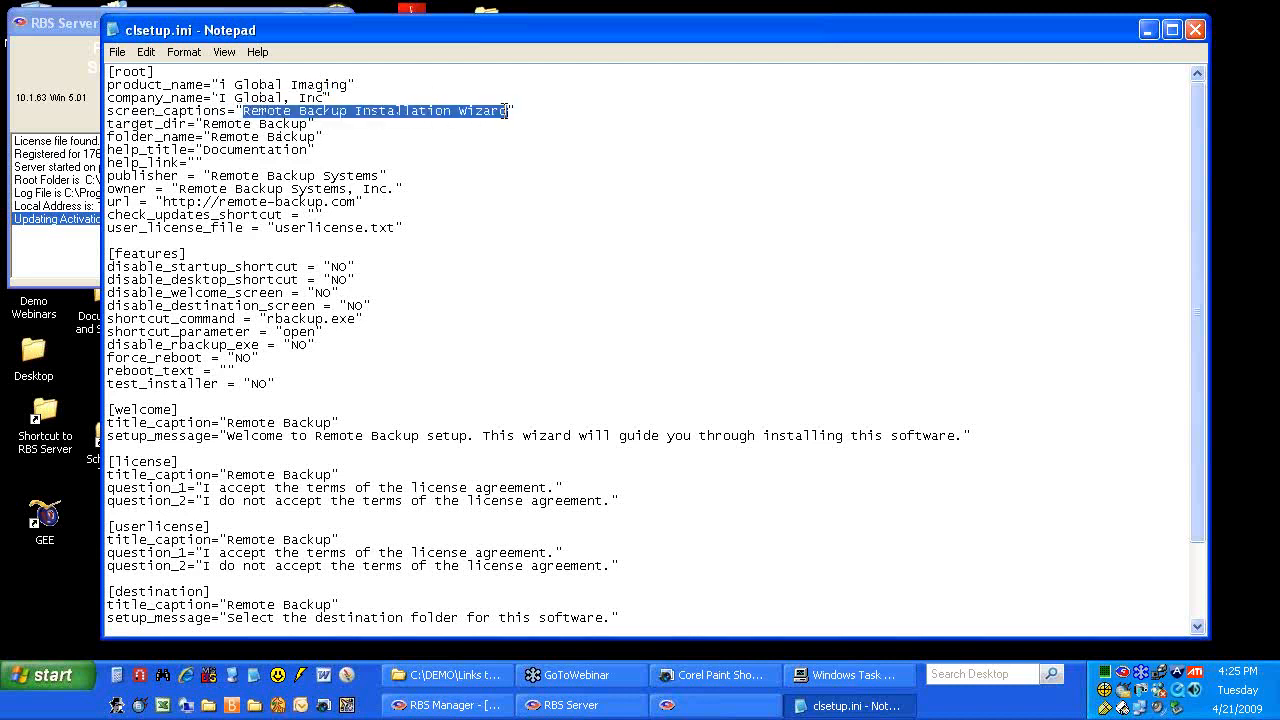
type("IGlobal Backup")
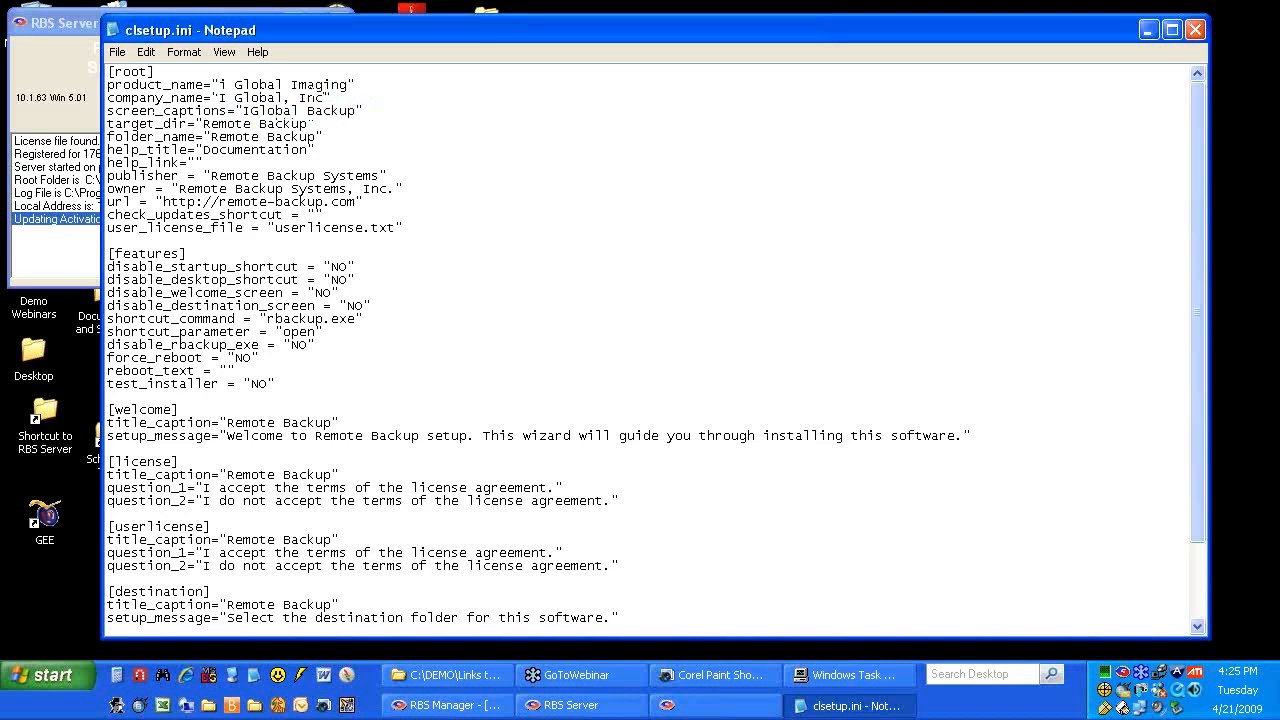
left_click_drag(203, 123, 308, 124)
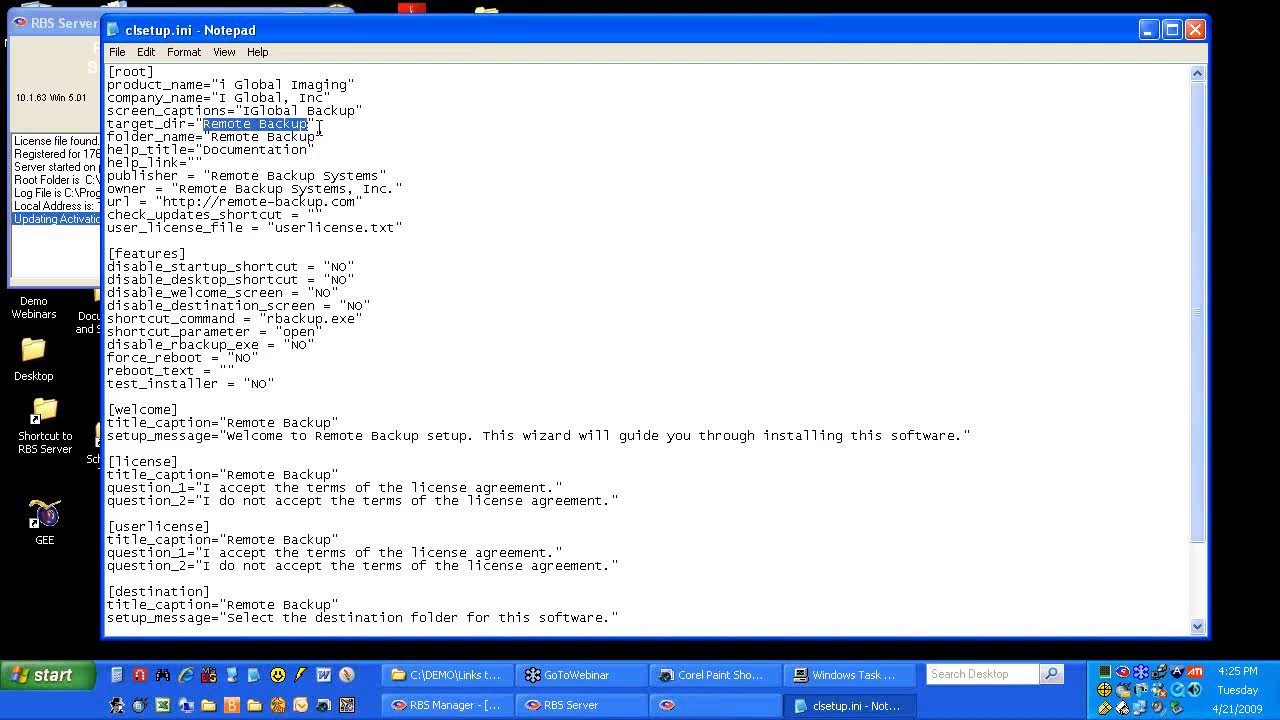
type("IGlobal Backu")
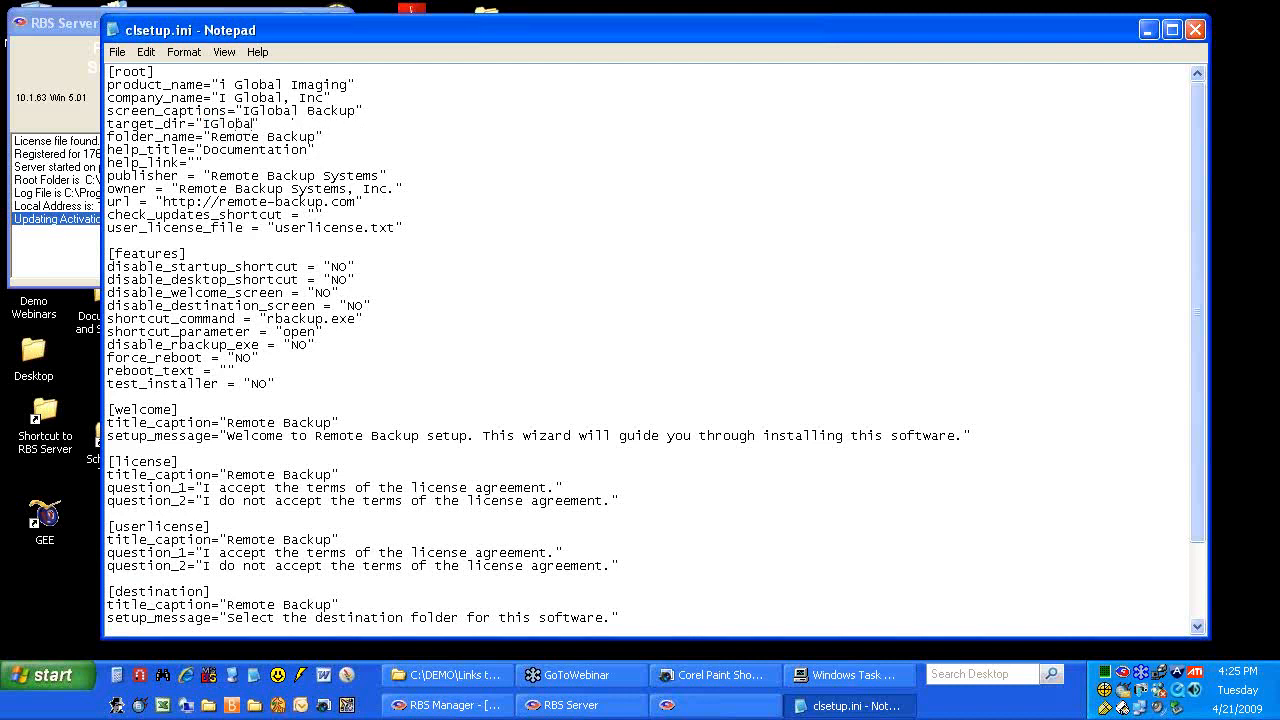
type("p")
Change the folder_name value to 'IGlobal Backup', correcting typos along the way
key("Down")
key("BackSpace")
key("BackSpace")
key("BackSpace")
key("BackSpace")
key("BackSpace")
key("BackSpace")
key("BackSpace")
key("BackSpace")
key("BackSpace")
key("BackSpace")
key("BackSpace")
key("BackSpace")
key("BackSpace")
type("IBl")
key("BackSpace")
key("BackSpace")
type("B")
key("BackSpace")
type("Global Backup")
Edit help_title, then set the publisher value to 'I Global, Inc.'
left_click(204, 149)
type("IGlobal Backup")
left_click_drag(213, 176, 378, 177)
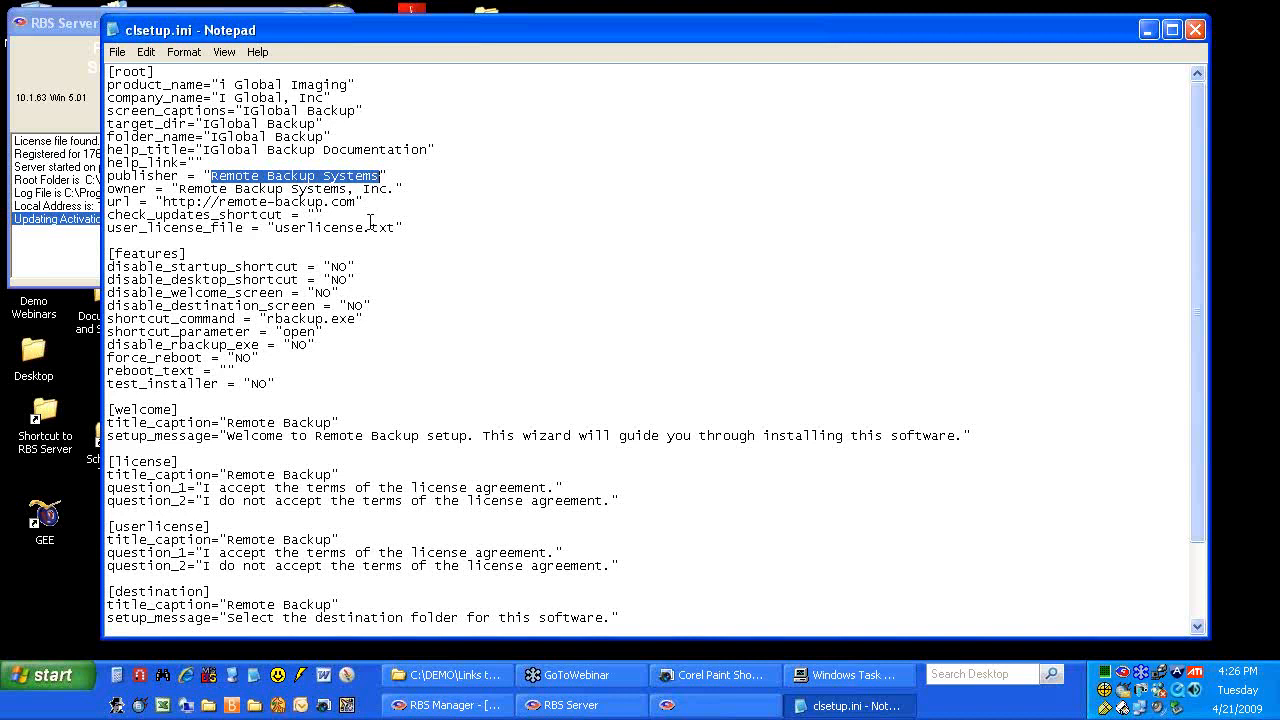
type("I Global, Inc")
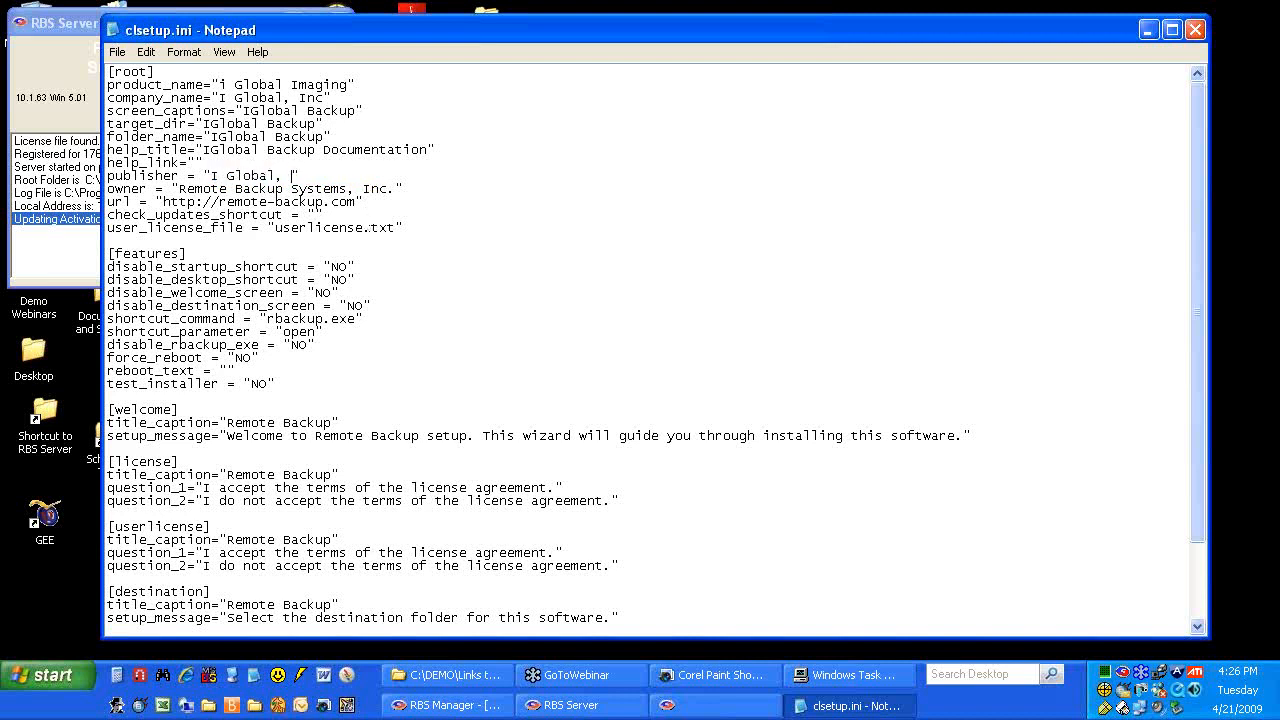
type(".")
Set the owner to 'I Global, Inc' and change the url domain to iglobal.com
left_click_drag(179, 189, 398, 189)
type("I Global Inc")
left_click(253, 189)
type(",")
left_click_drag(219, 202, 355, 204)
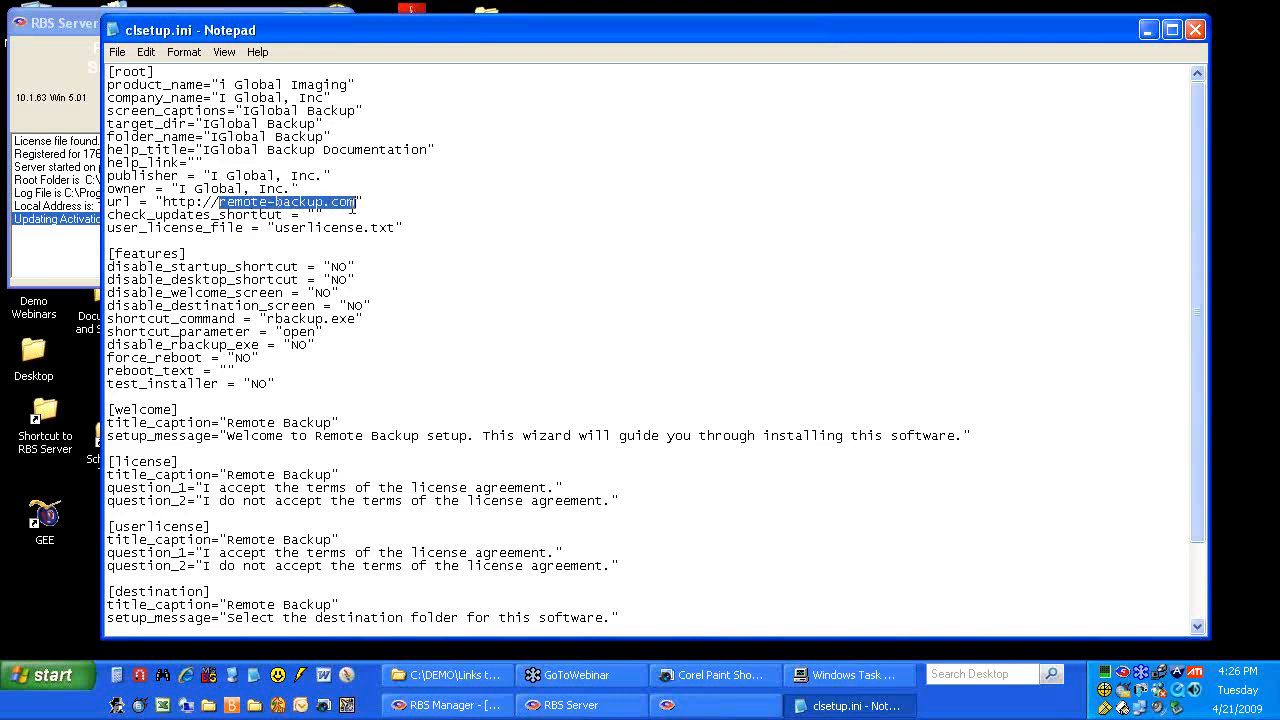
type("iglobal.com")
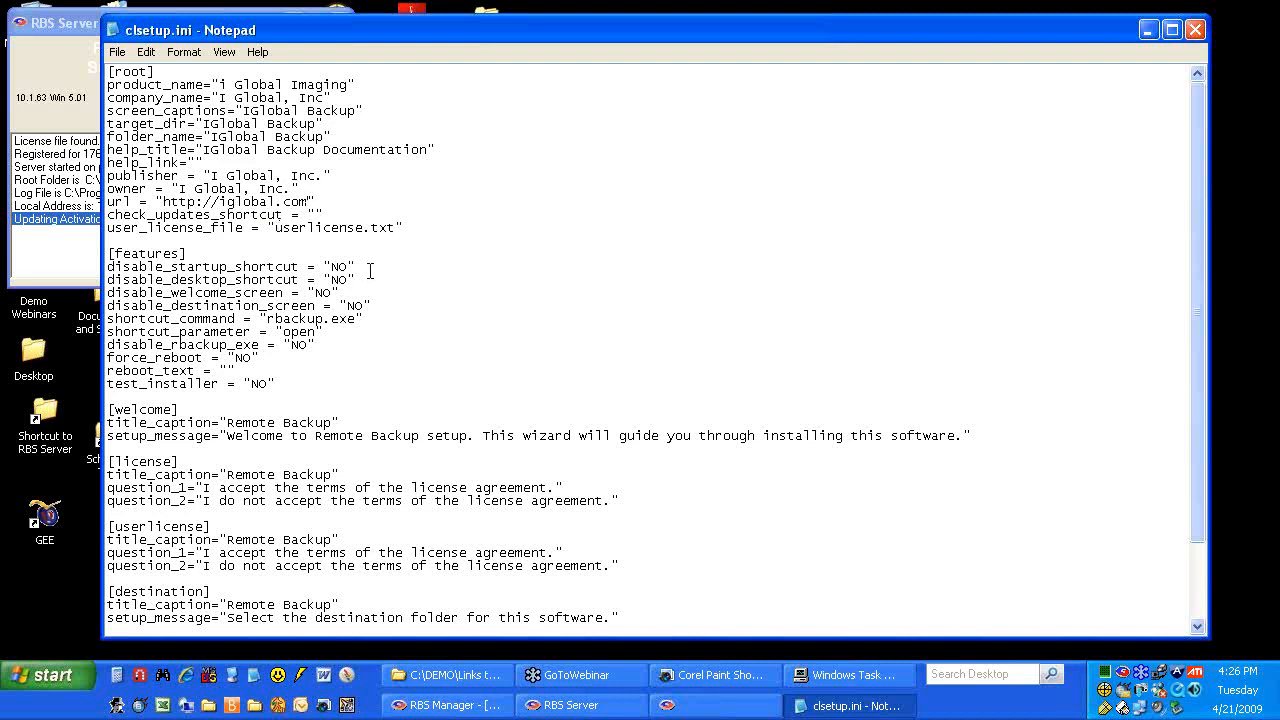
Scroll down to review the [features] section and its shortcut_command rbackup.exe line
scroll(370, 270, "down", 2)
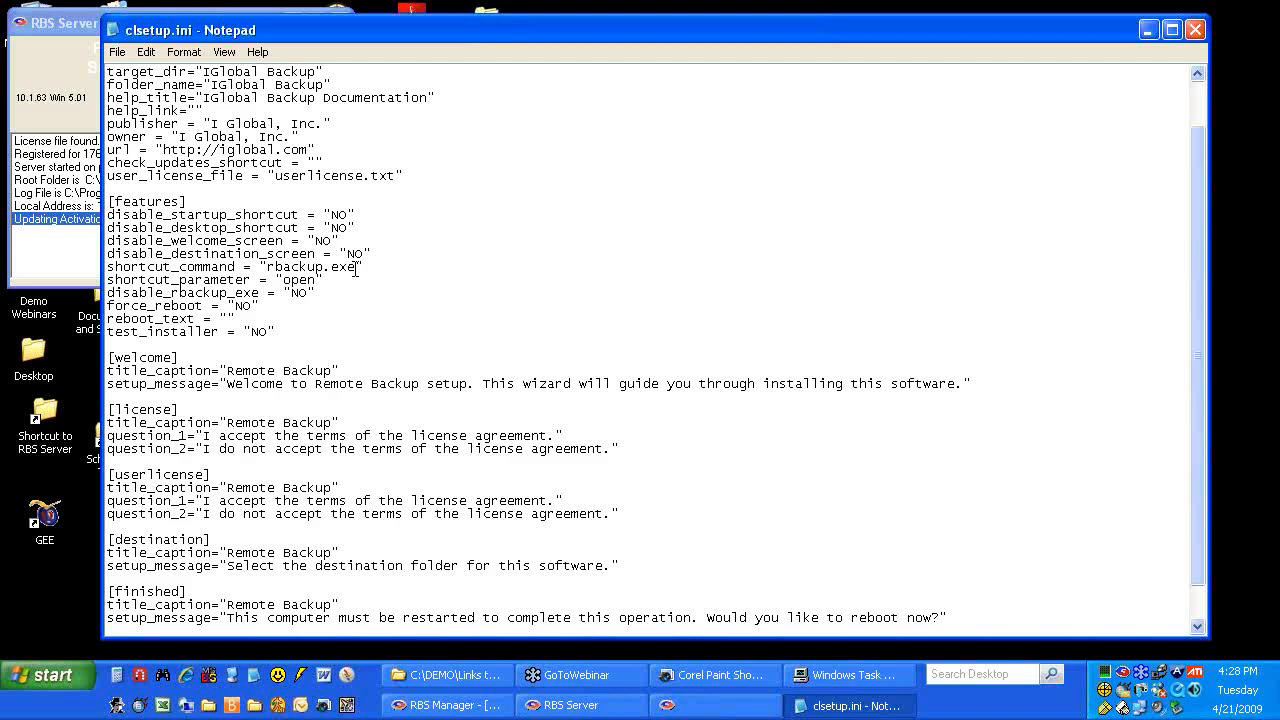
left_click_drag(229, 266, 265, 267)
left_click(303, 266)
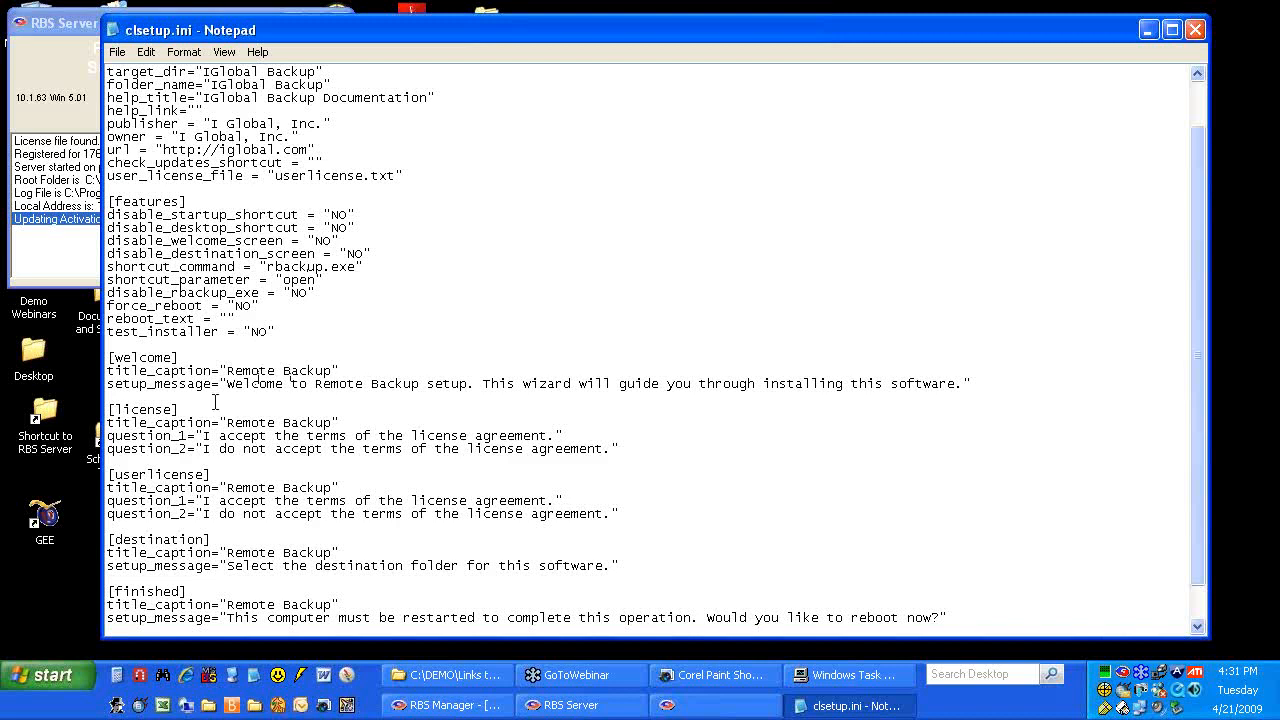
Change the welcome title caption and welcome message from Remote Backup to 'IGlobal Backup'
scroll(211, 468, "down", 1)
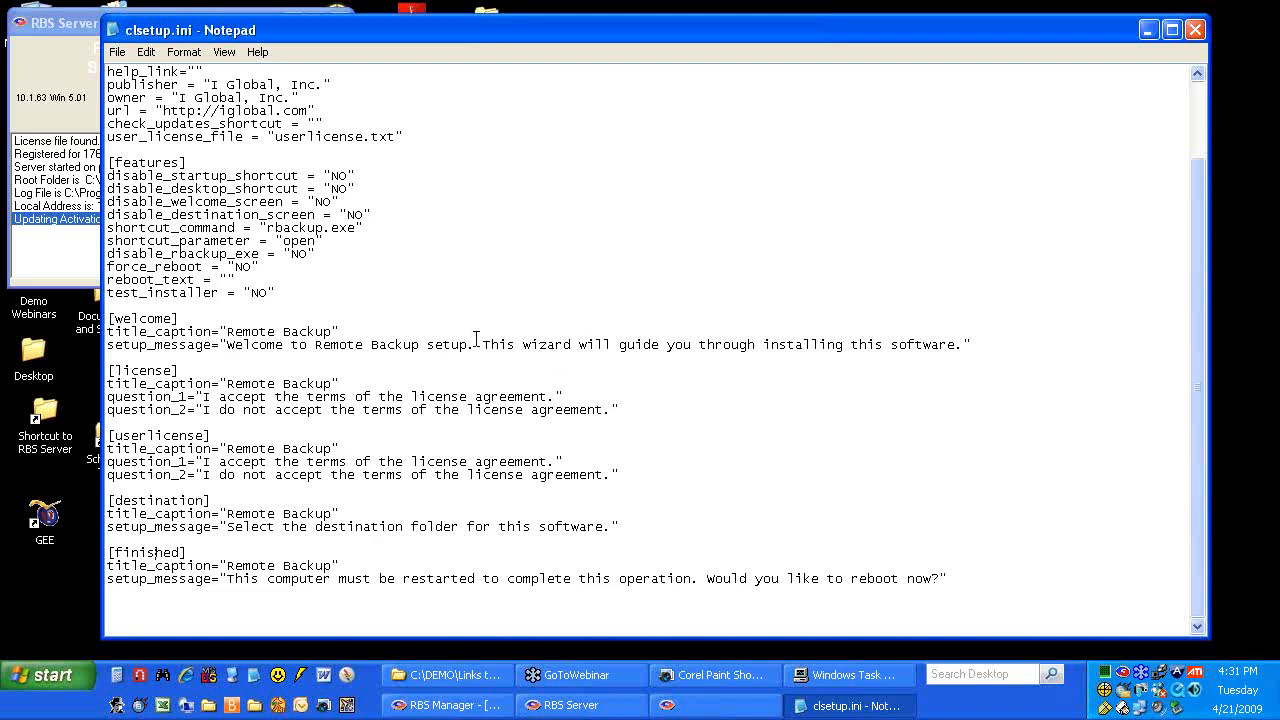
left_click_drag(227, 331, 329, 326)
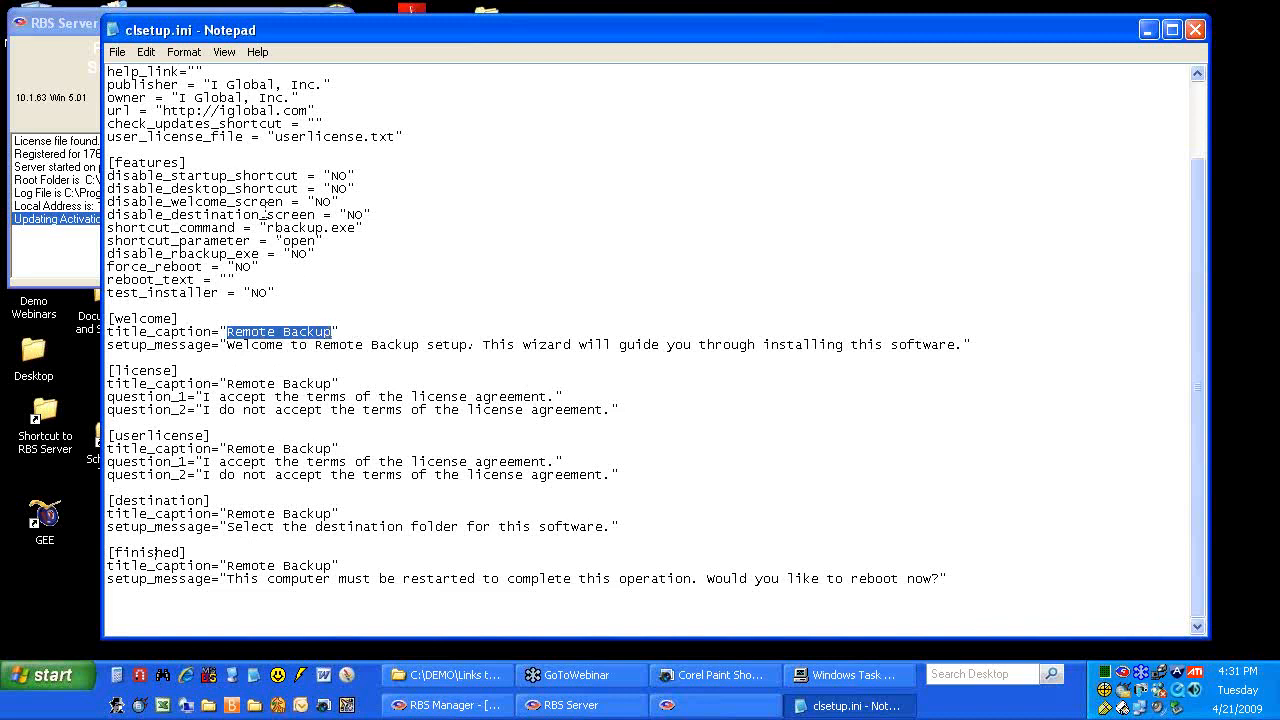
type("IGlobal Backup")
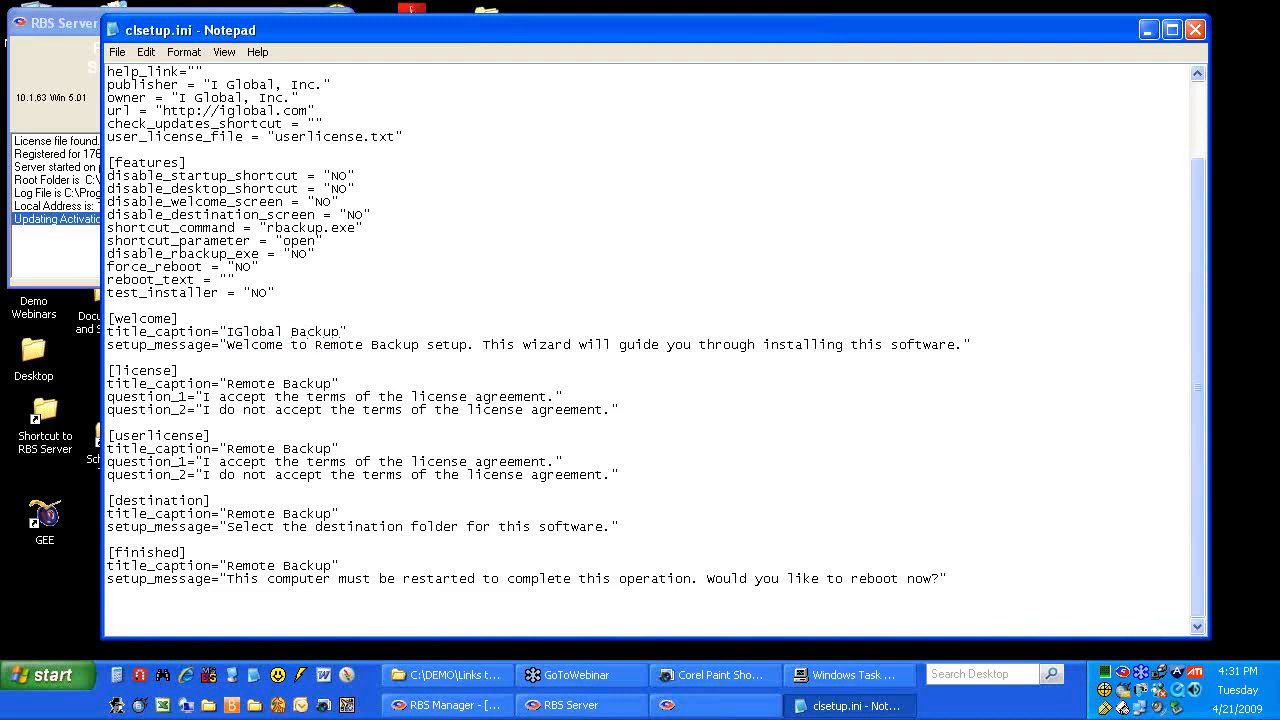
left_click_drag(227, 331, 341, 331)
key("ctrl+c")
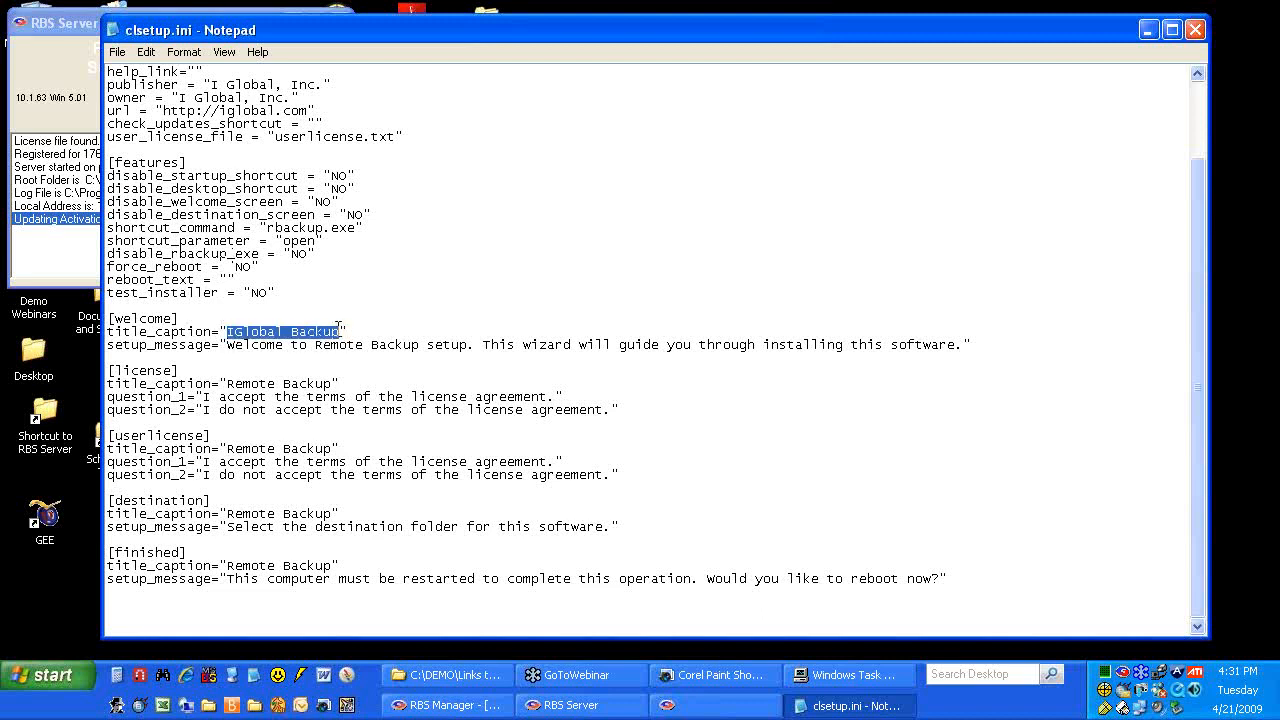
left_click_drag(315, 344, 421, 345)
key("ctrl+v")
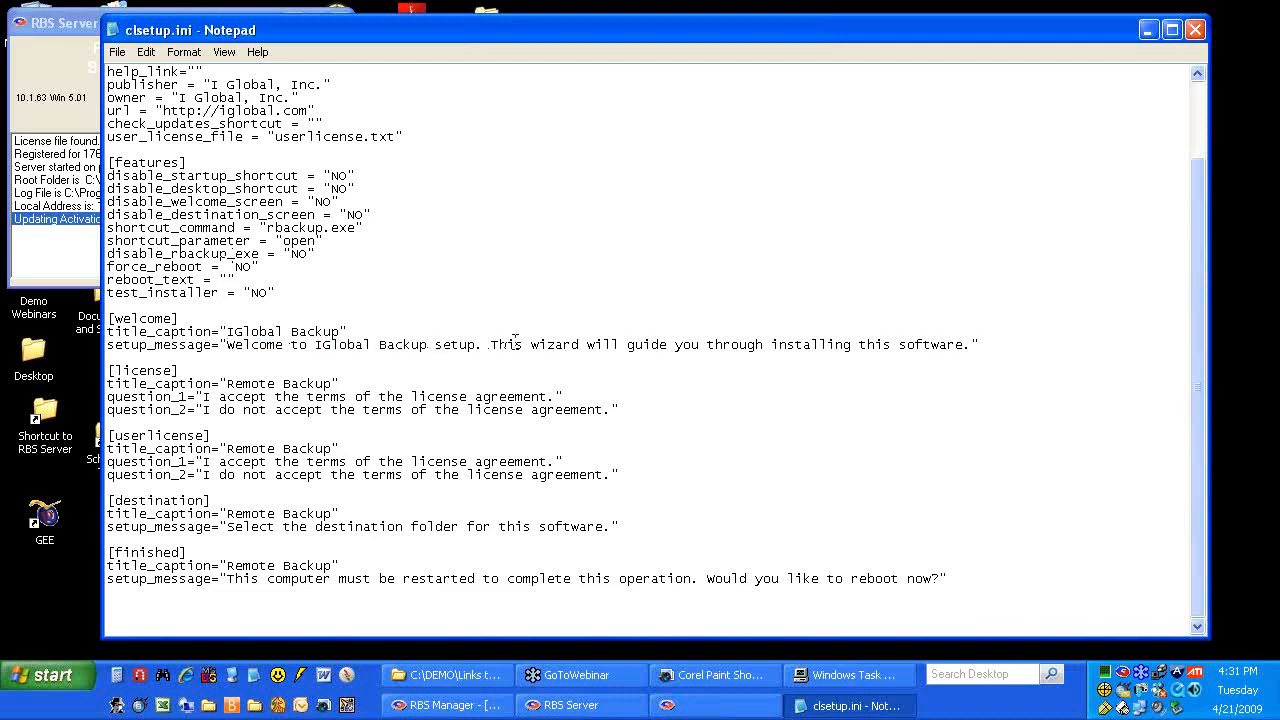
Paste 'IGlobal Backup' over the license, userlicense, destination and finished title captions
left_click_drag(226, 383, 331, 383)
key("ctrl+v")
left_click_drag(226, 448, 331, 451)
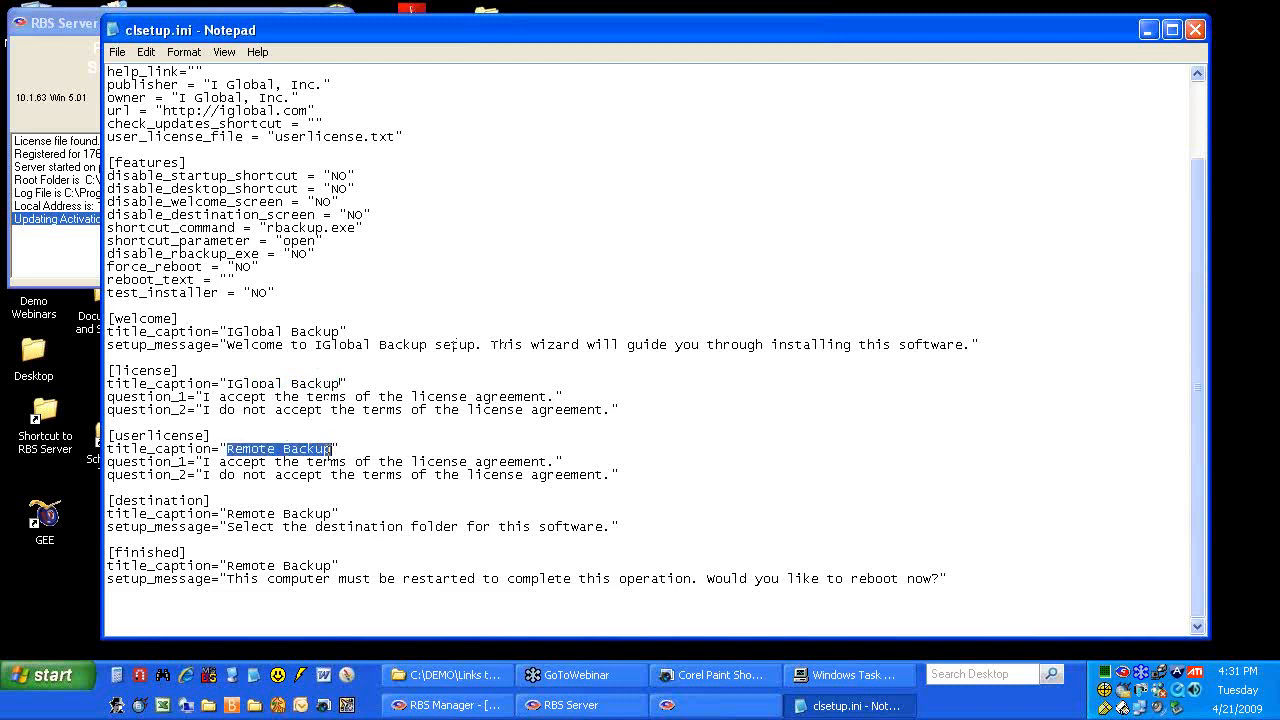
key("ctrl+v")
left_click_drag(226, 513, 331, 514)
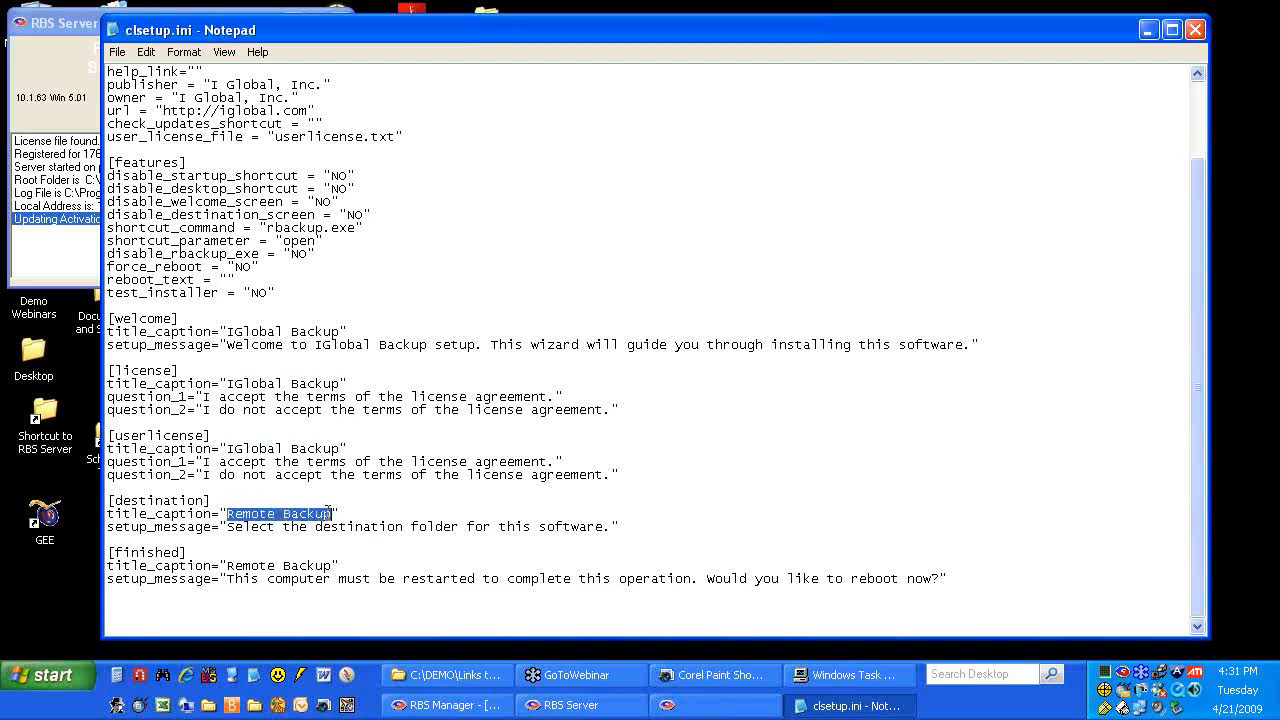
key("ctrl+v")
left_click_drag(226, 566, 331, 568)
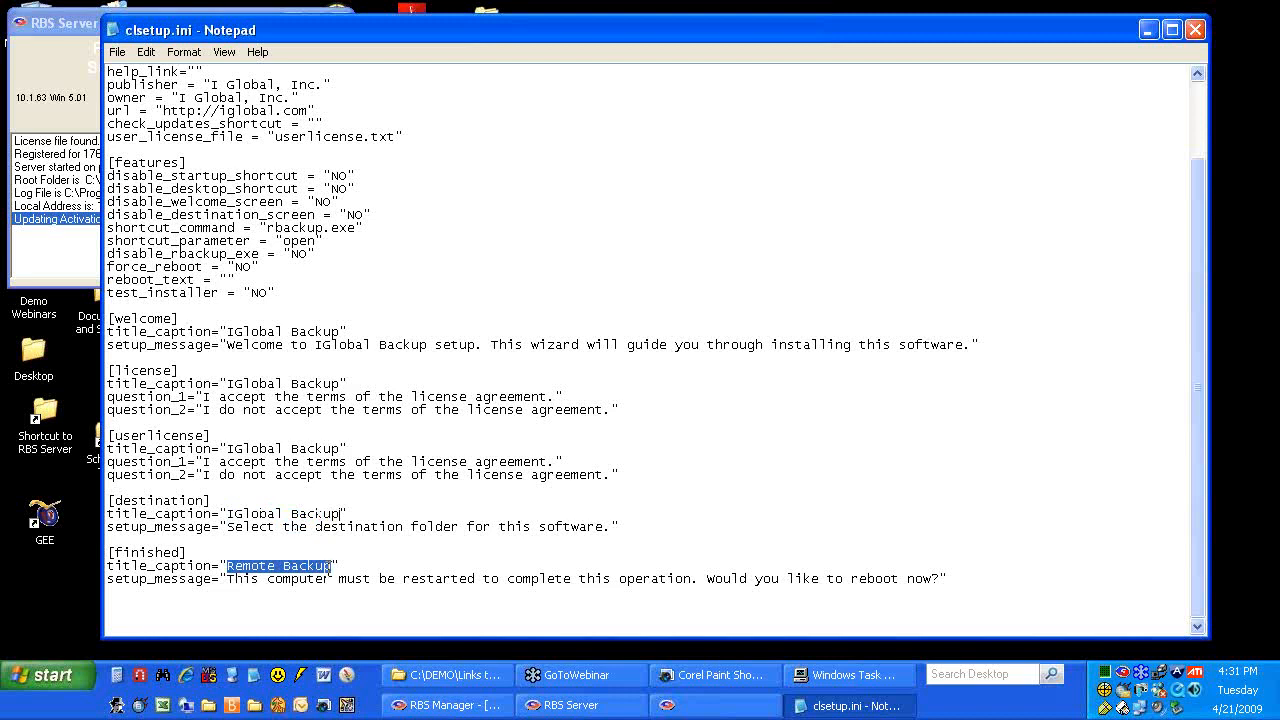
key("ctrl+v")
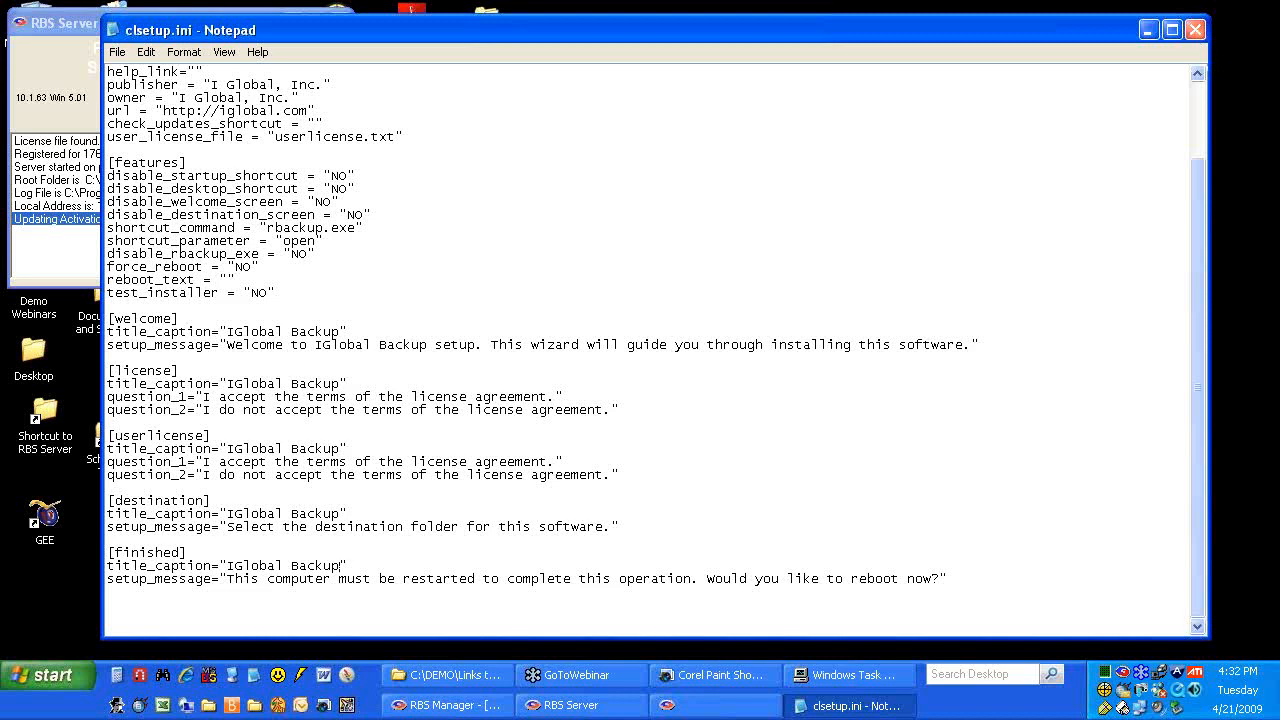
Save and close clsetup.ini, returning to the customization files folder
left_click(1195, 30)
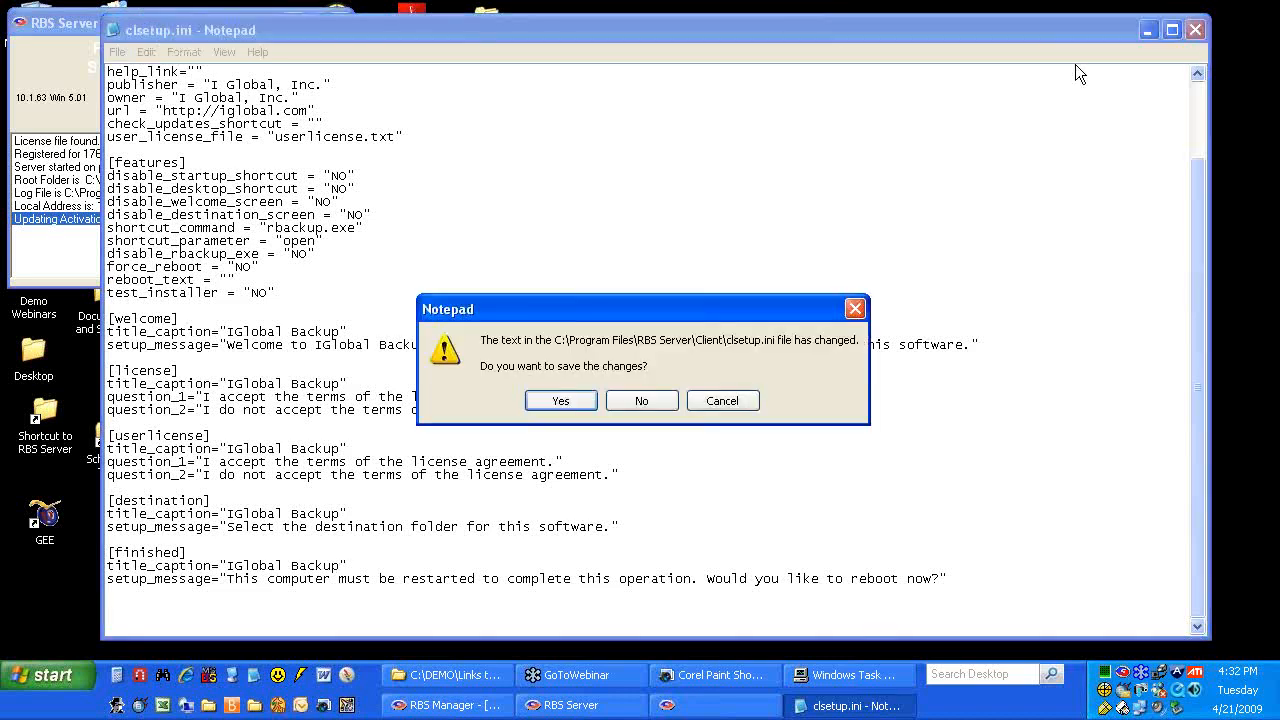
left_click(558, 400)
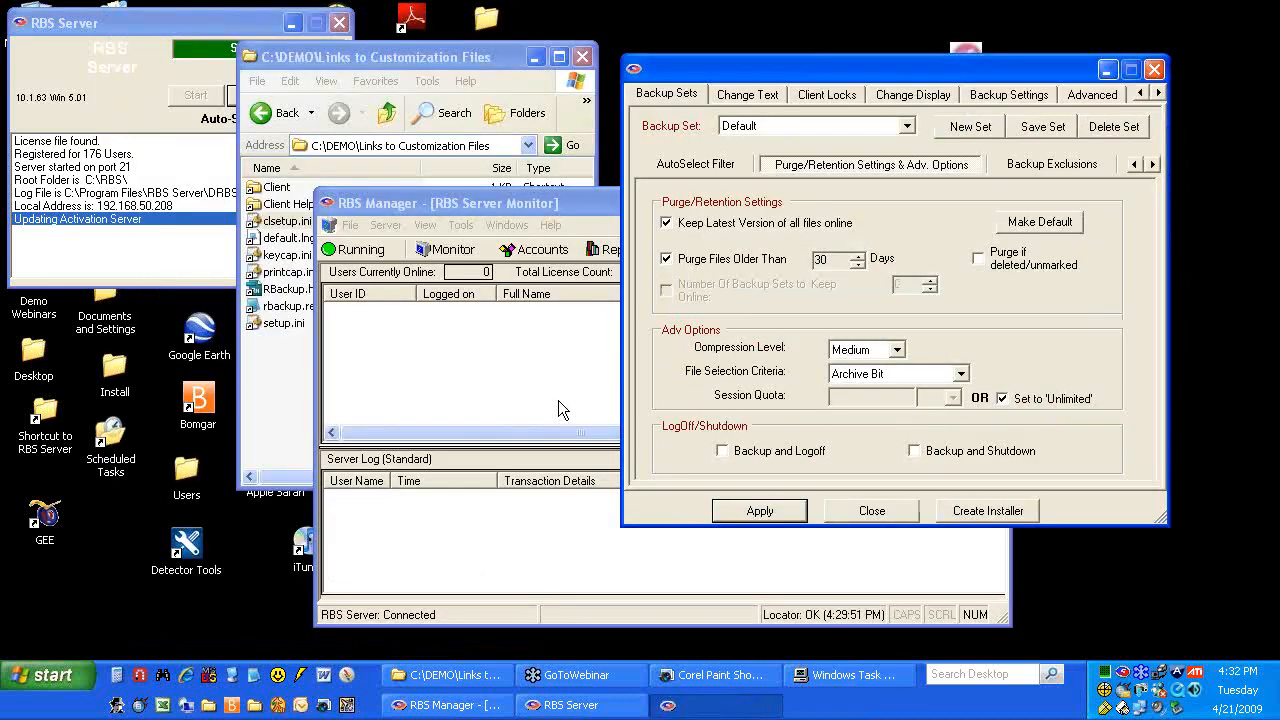
left_click(470, 72)
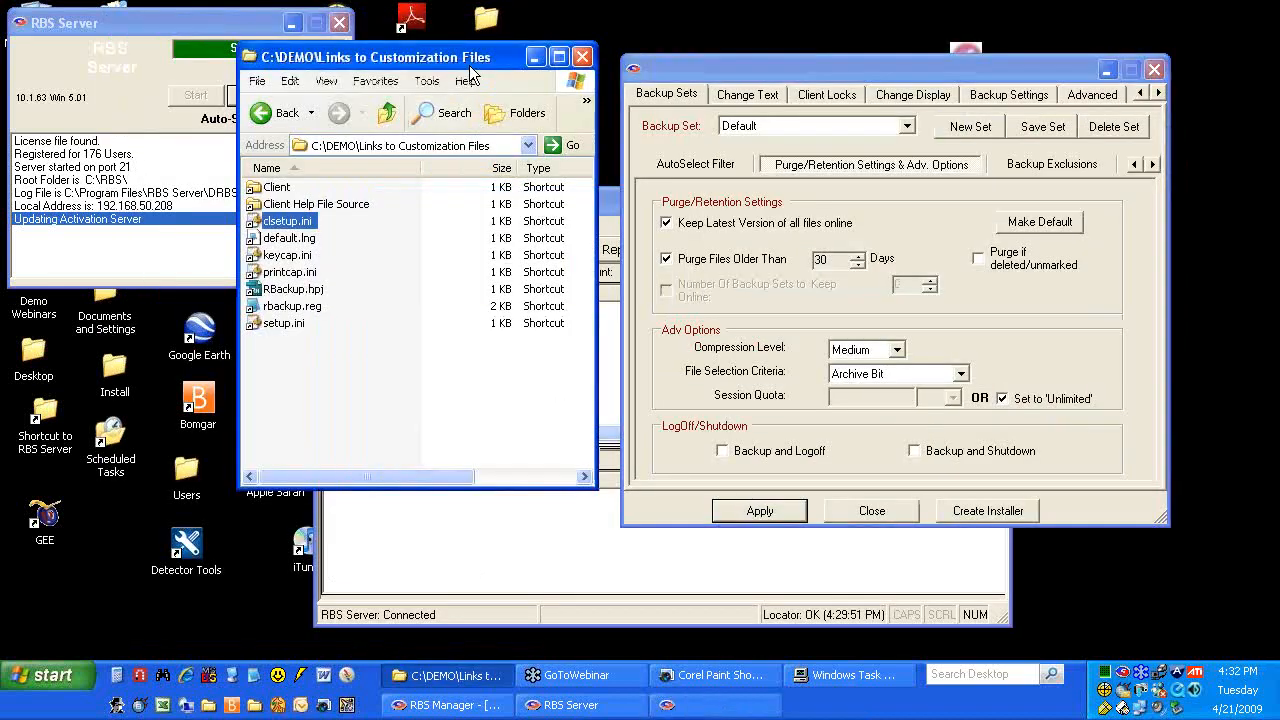
Open rbackup.reg in Notepad and scroll through its registry settings
double_click(292, 306)
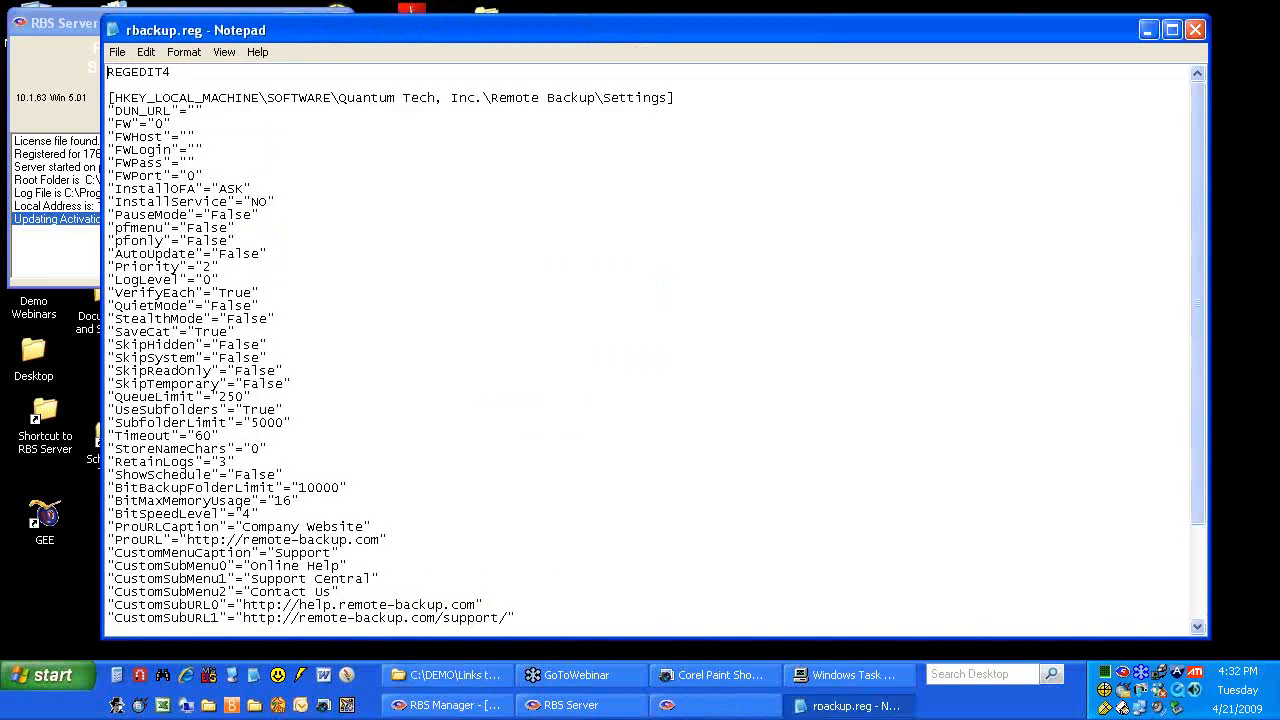
scroll(476, 513, "down", 3)
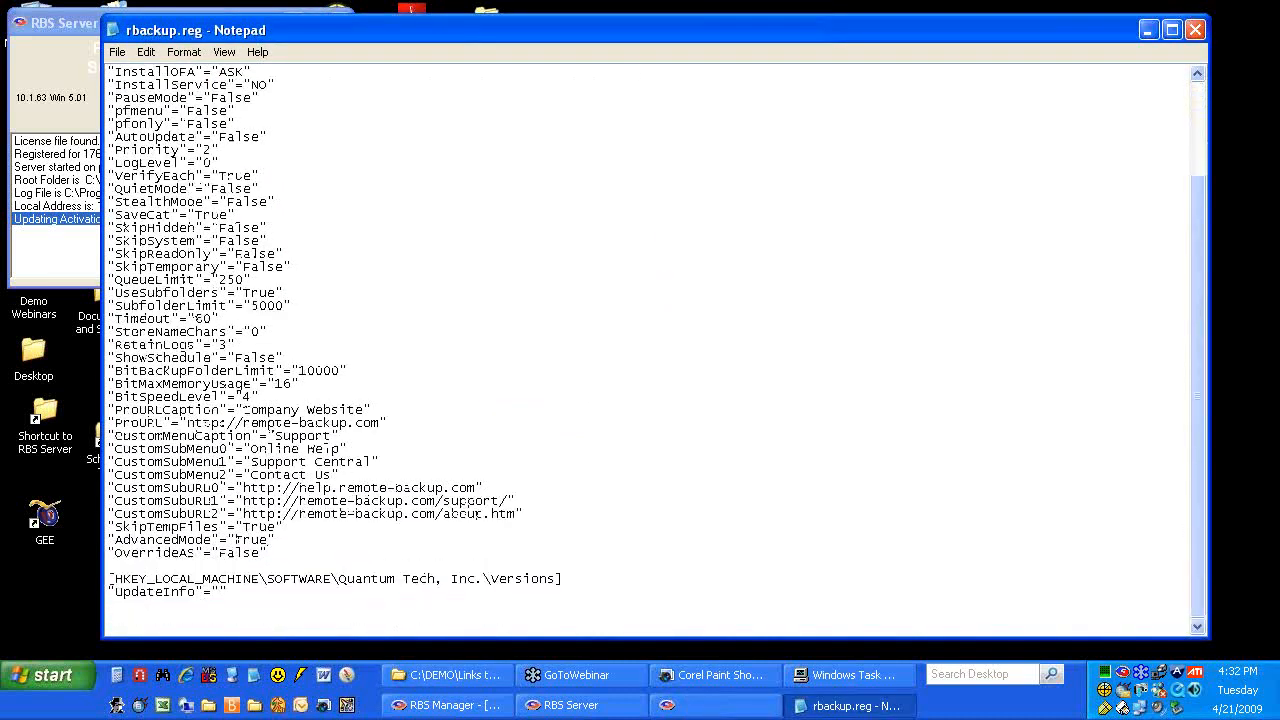
scroll(476, 513, "up", 3)
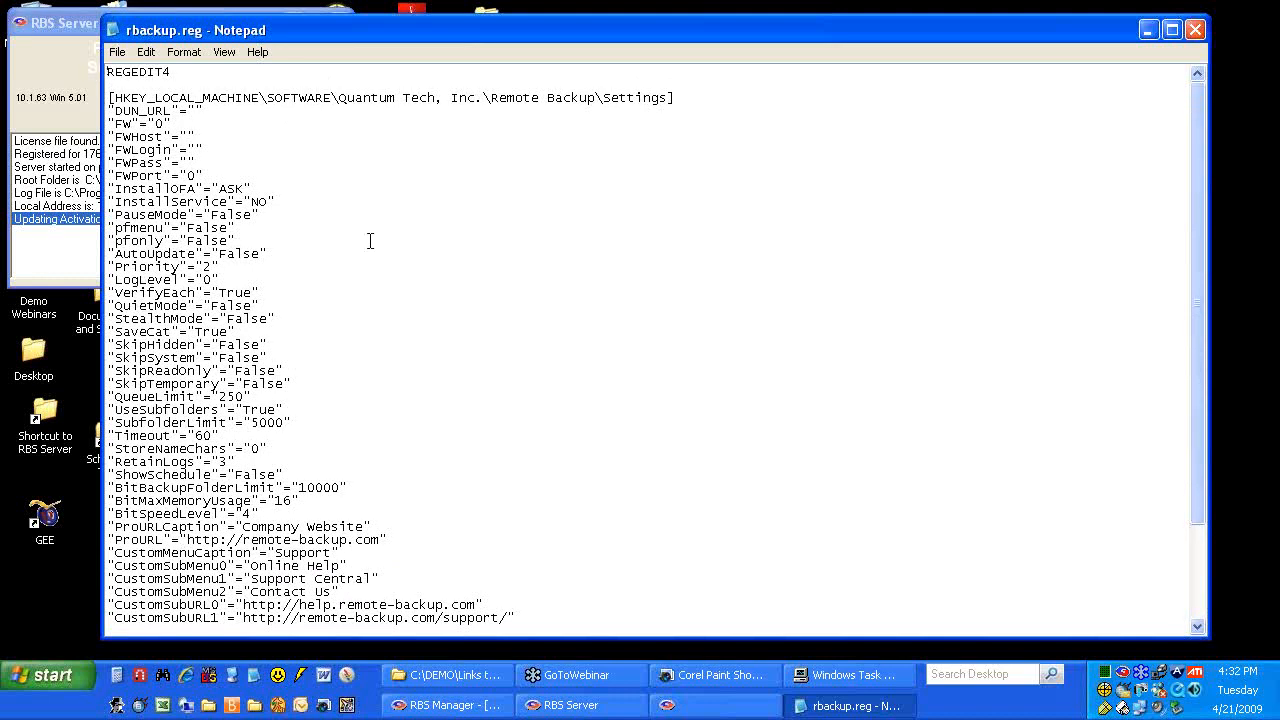
scroll(370, 241, "down", 3)
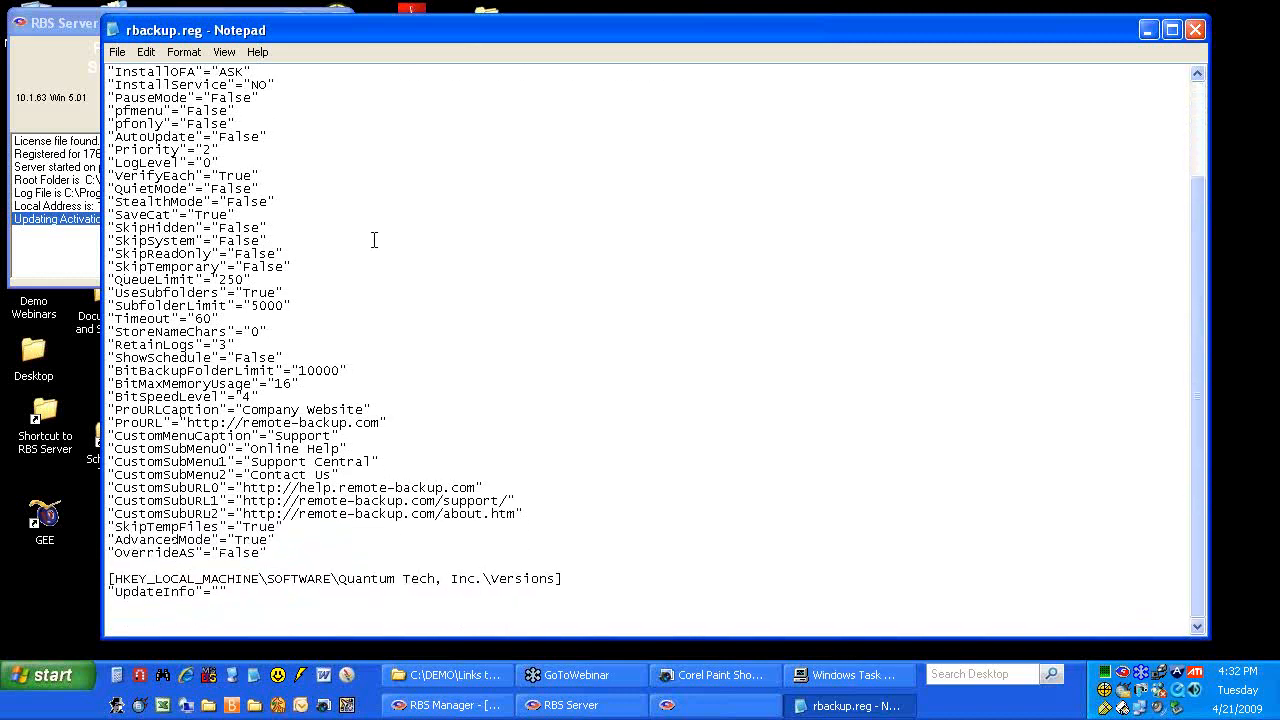
scroll(373, 240, "up", 3)
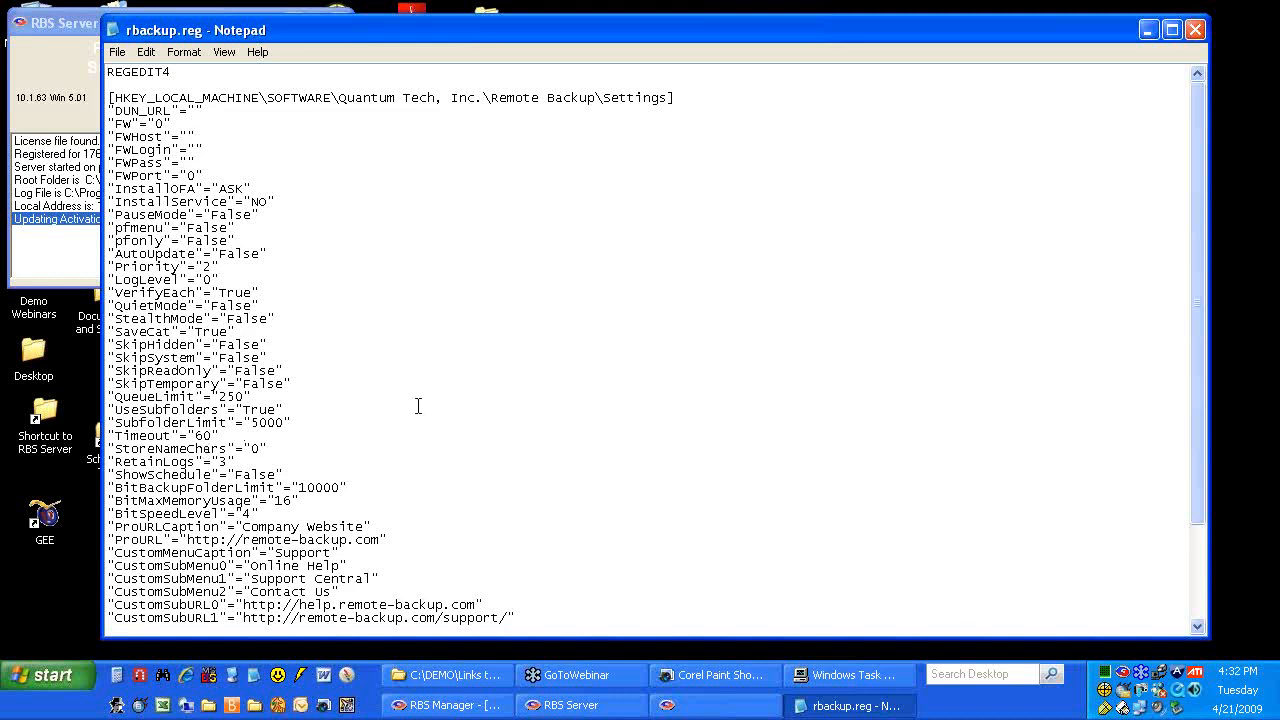
left_click_drag(657, 32, 706, 388)
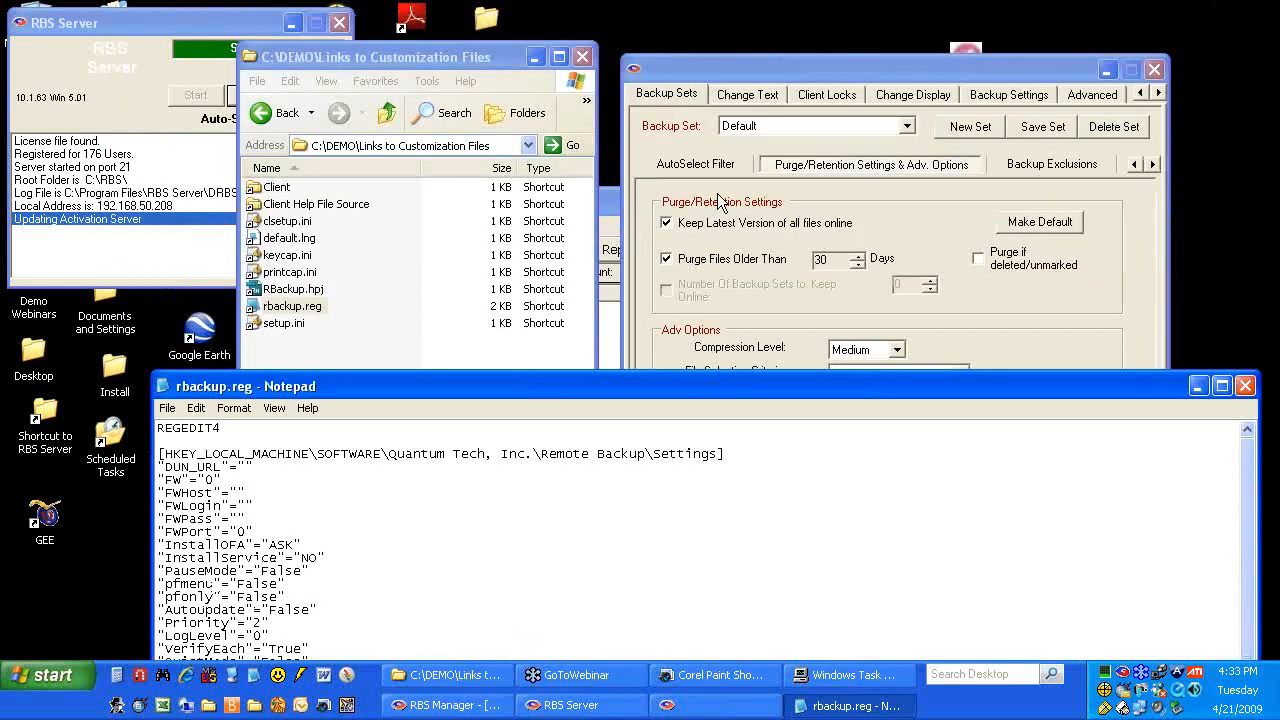
left_click(723, 77)
left_click_drag(793, 66, 786, 41)
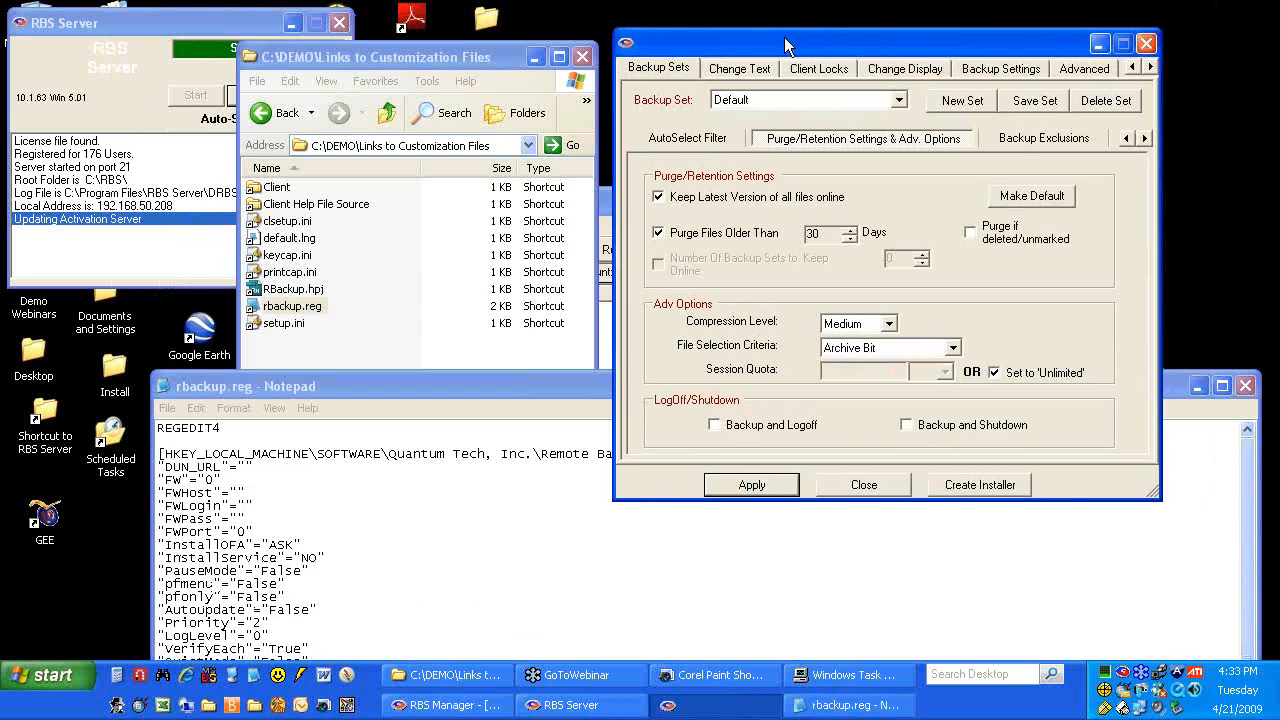
left_click(357, 388)
left_click_drag(408, 381, 370, 27)
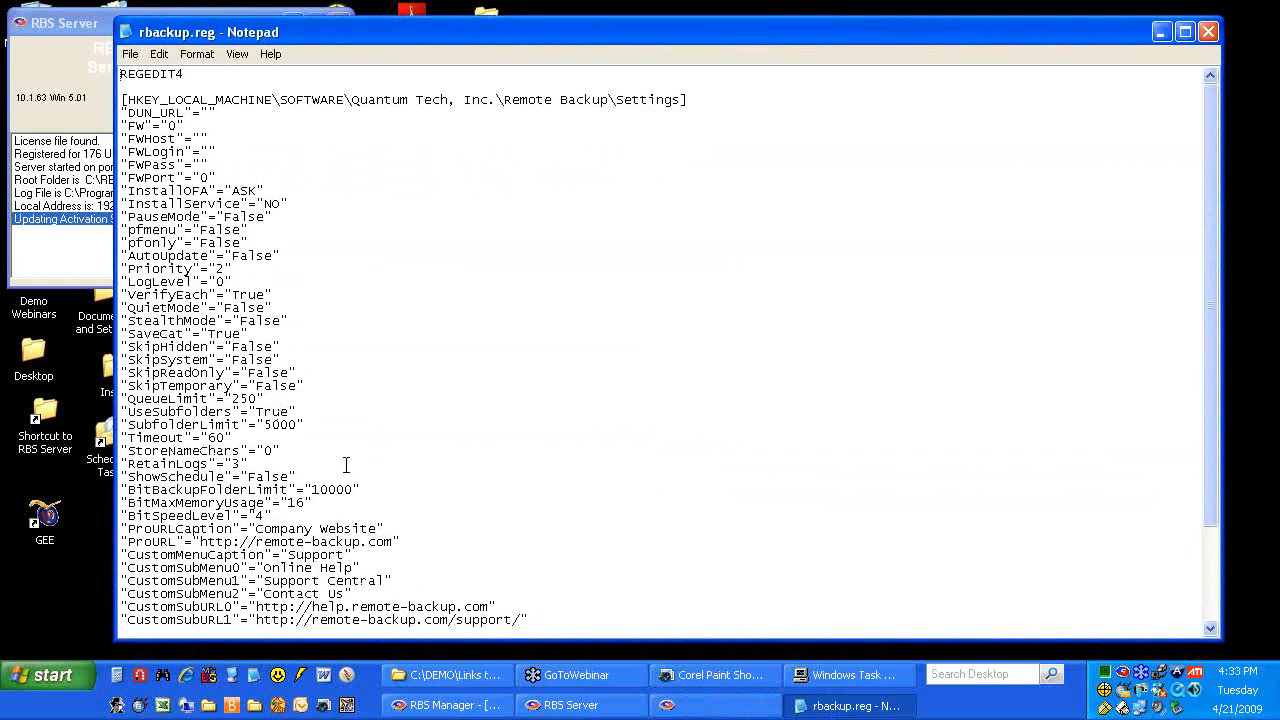
scroll(346, 464, "down", 3)
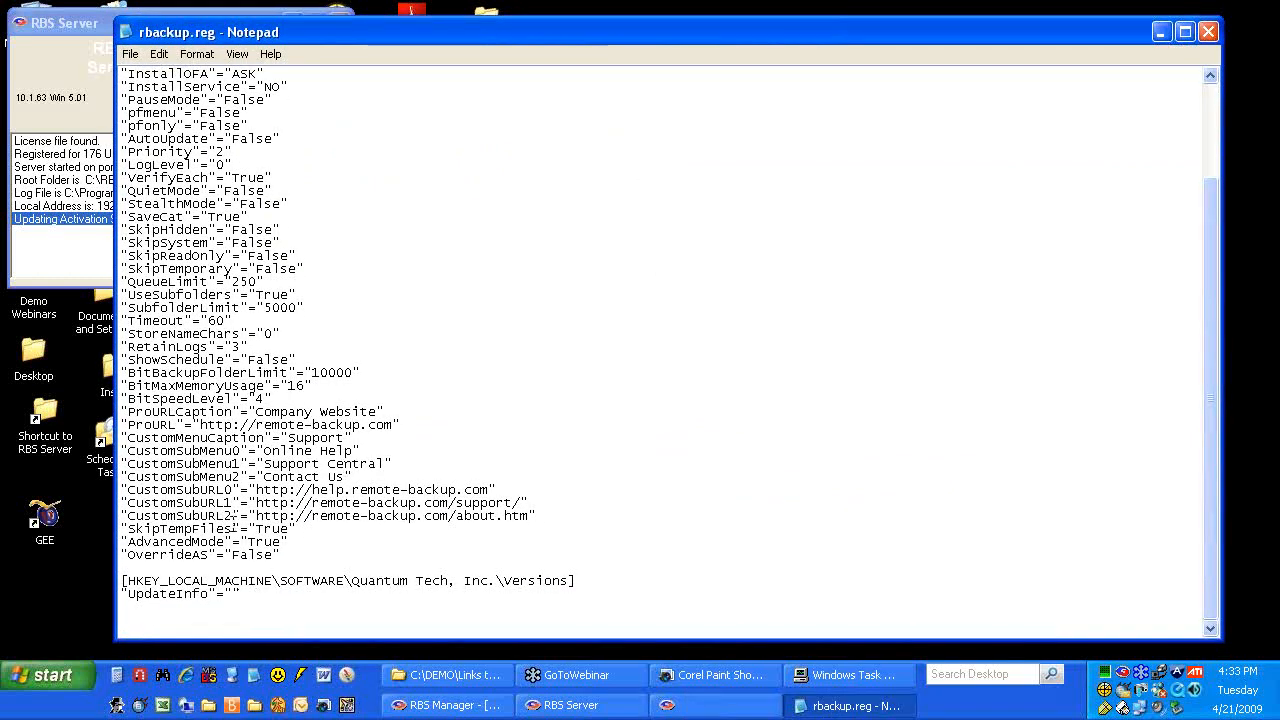
scroll(282, 560, "up", 3)
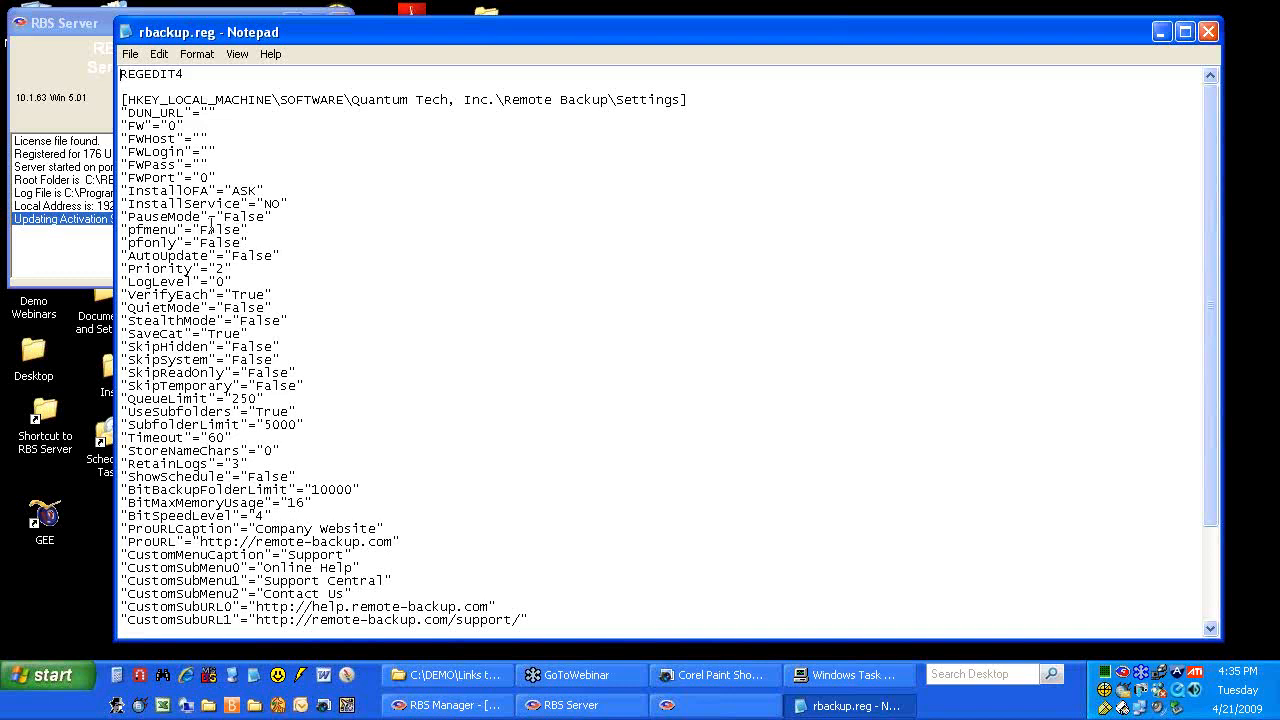
double_click(159, 229)
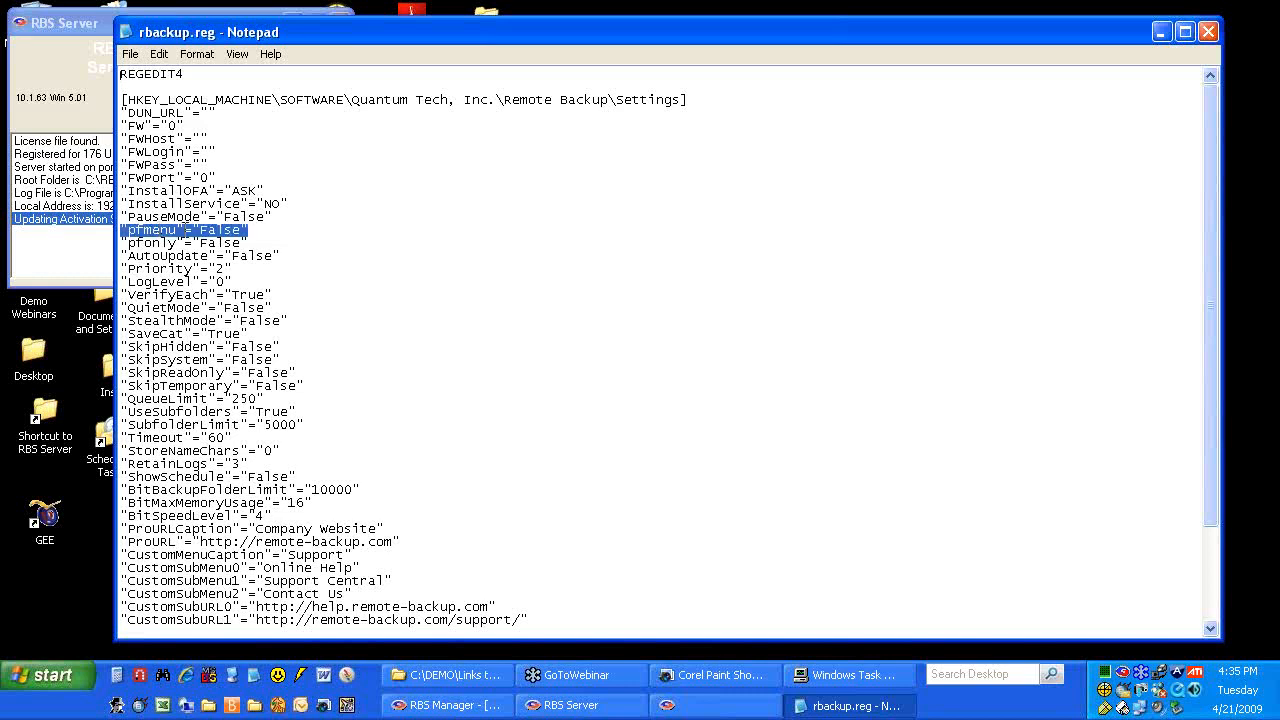
left_click(282, 255)
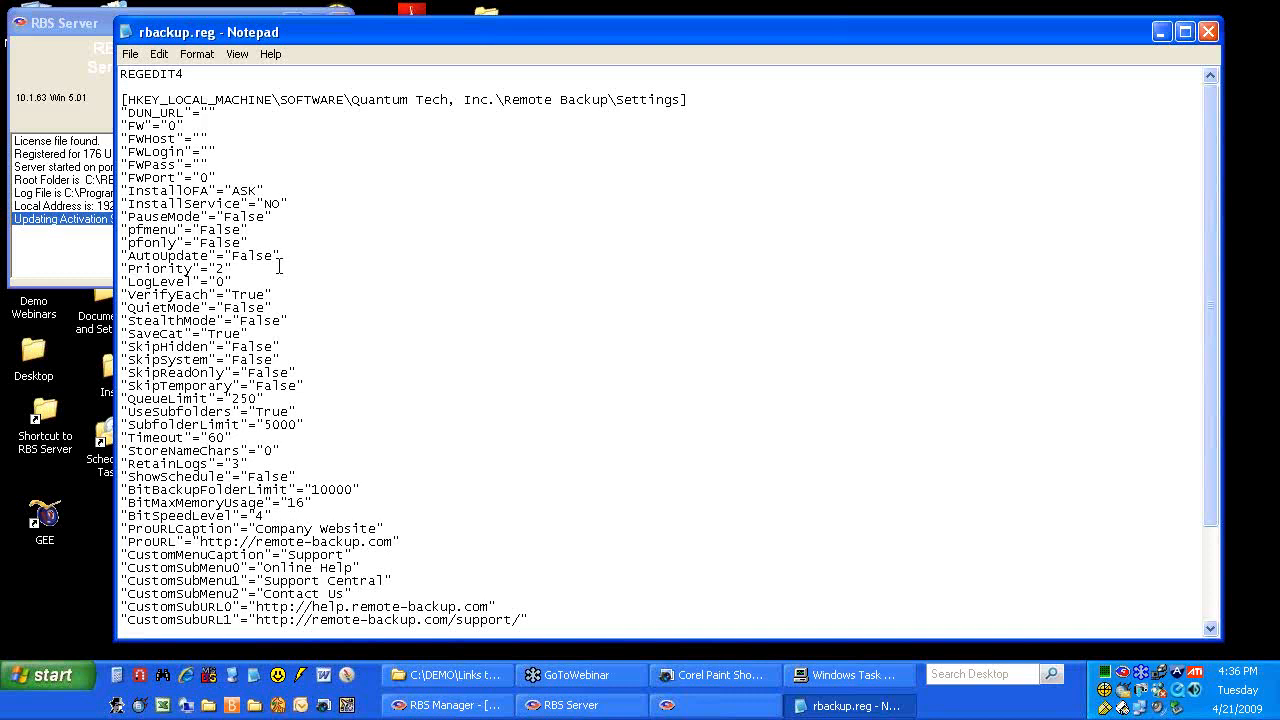
left_click(281, 259)
Close rbackup.reg, reopen Links to Customization Files, and bring RBS Manager's Server Monitor forward
left_click(1210, 33)
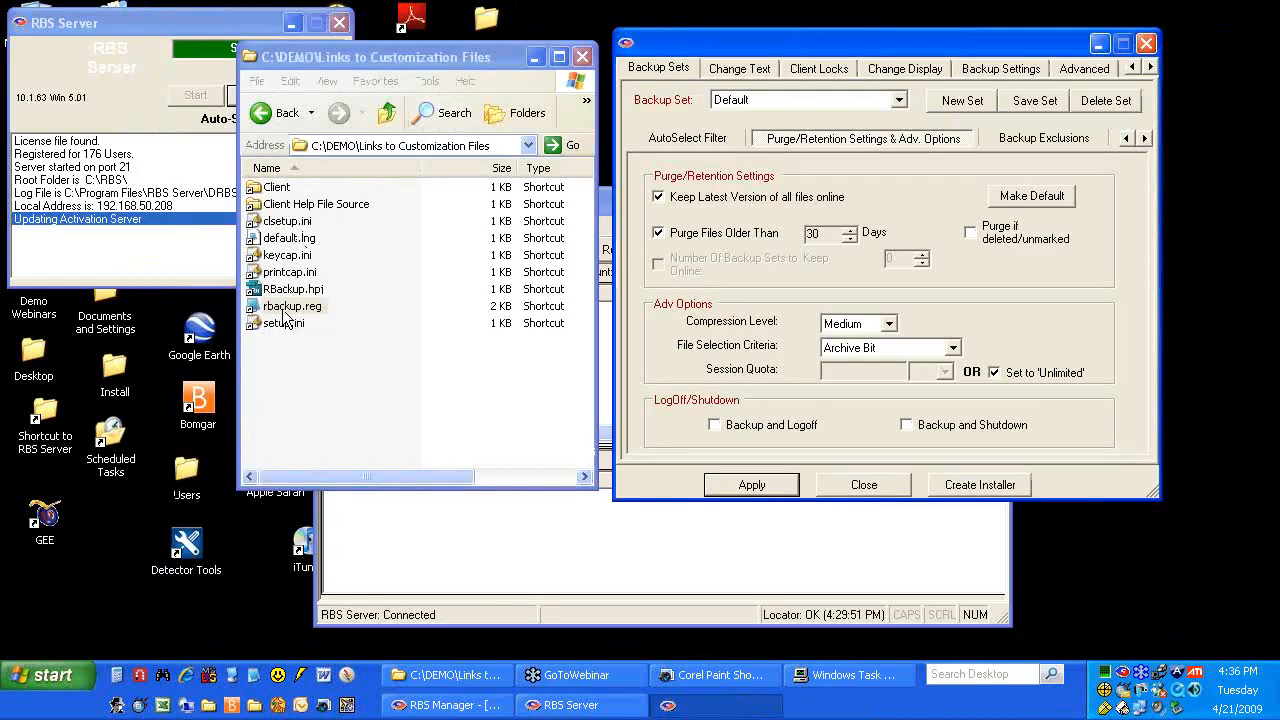
left_click(285, 112)
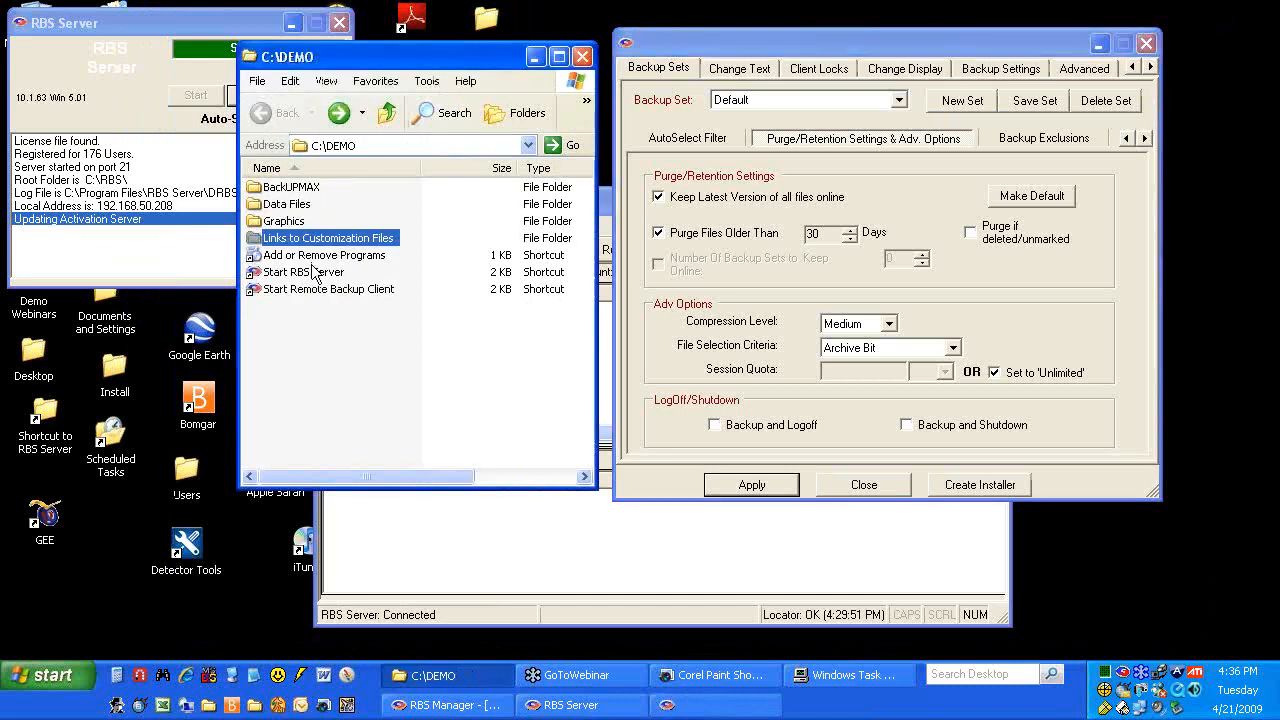
double_click(300, 238)
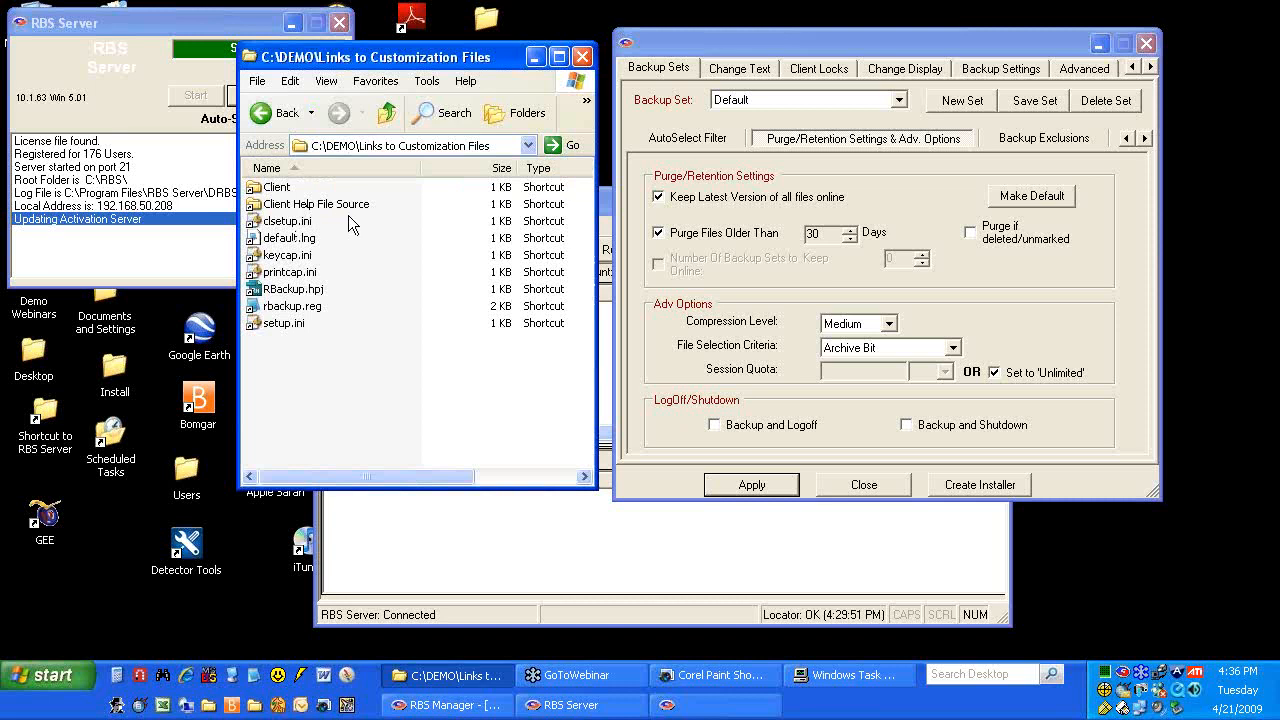
left_click(520, 546)
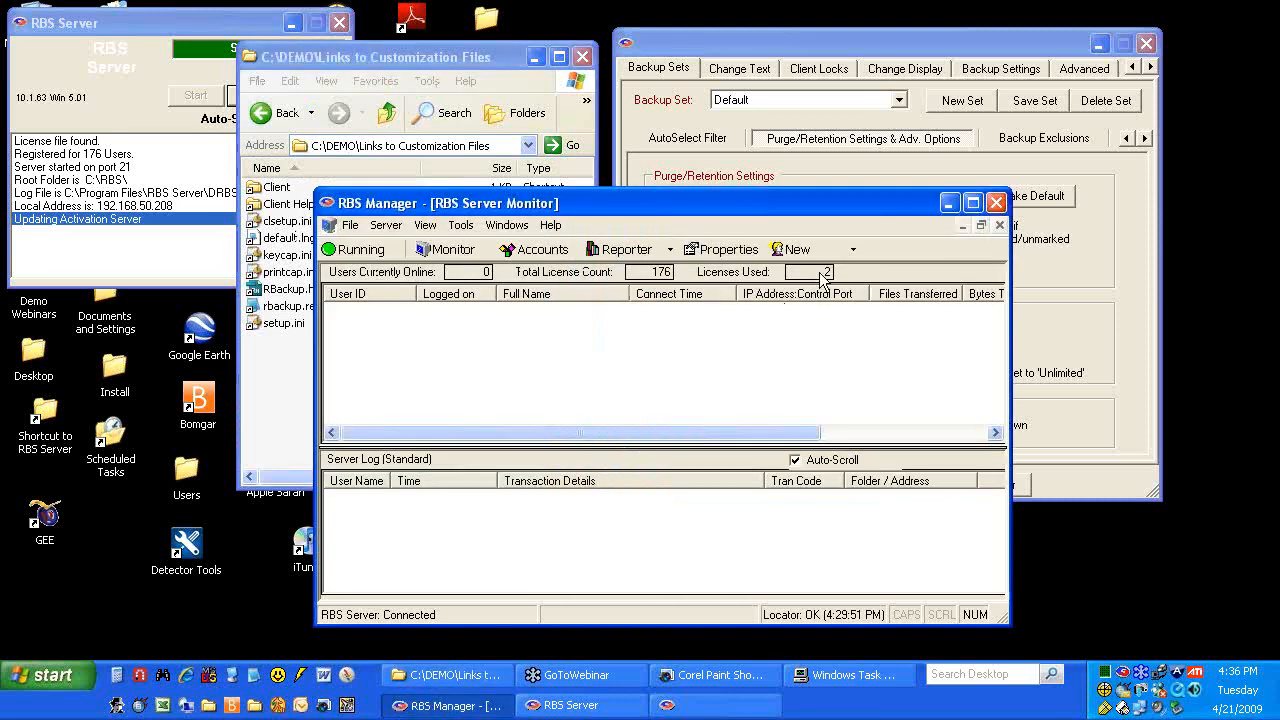
left_click(550, 226)
left_click(566, 248)
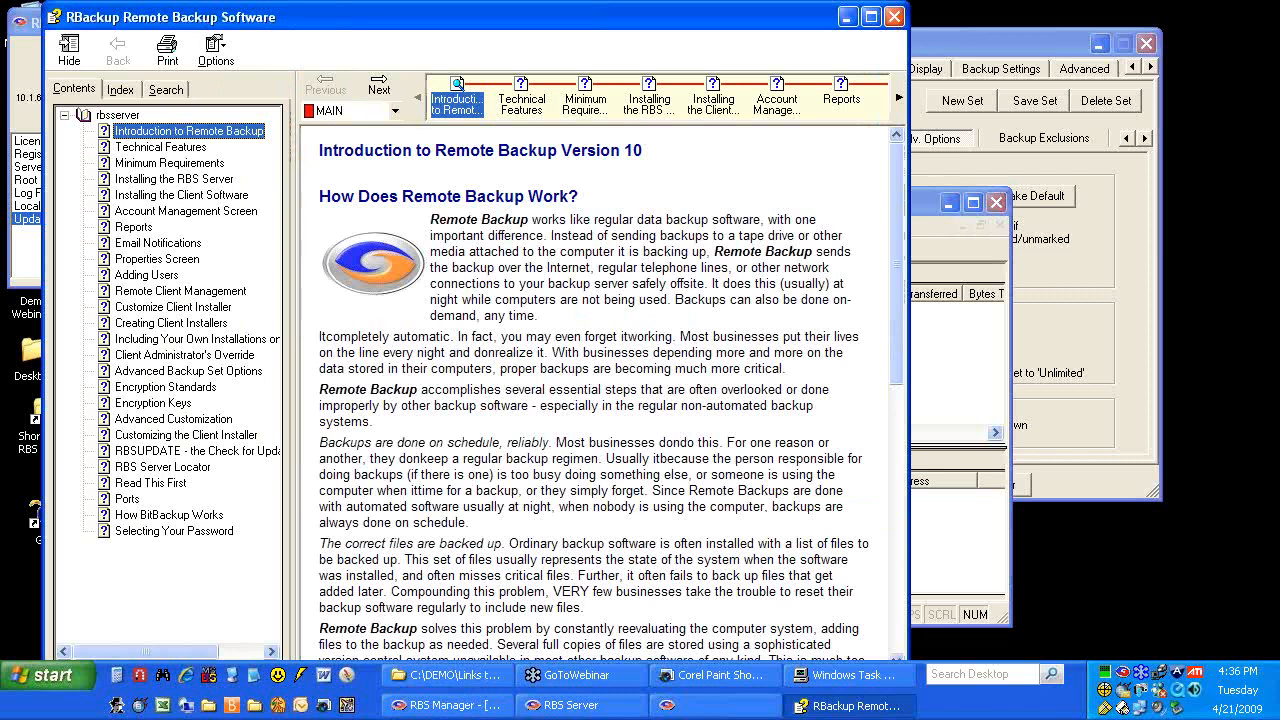
left_click(180, 419)
left_click(180, 436)
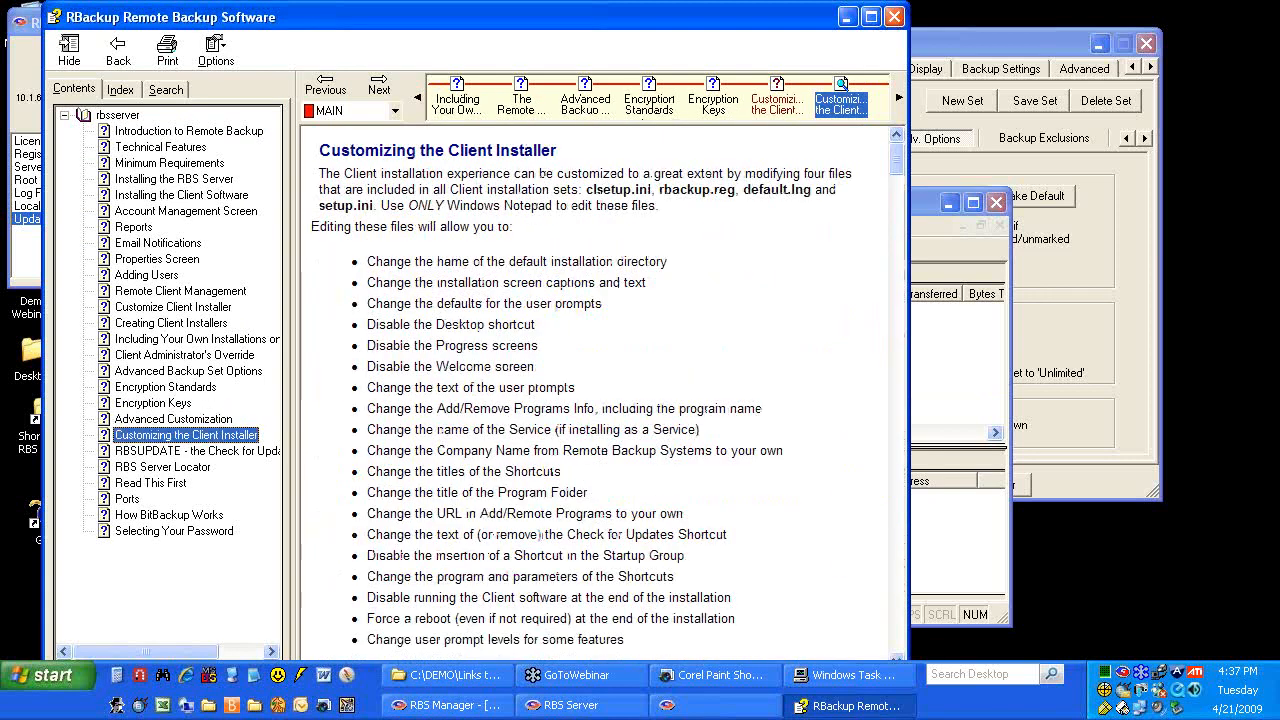
scroll(474, 362, "down", 10)
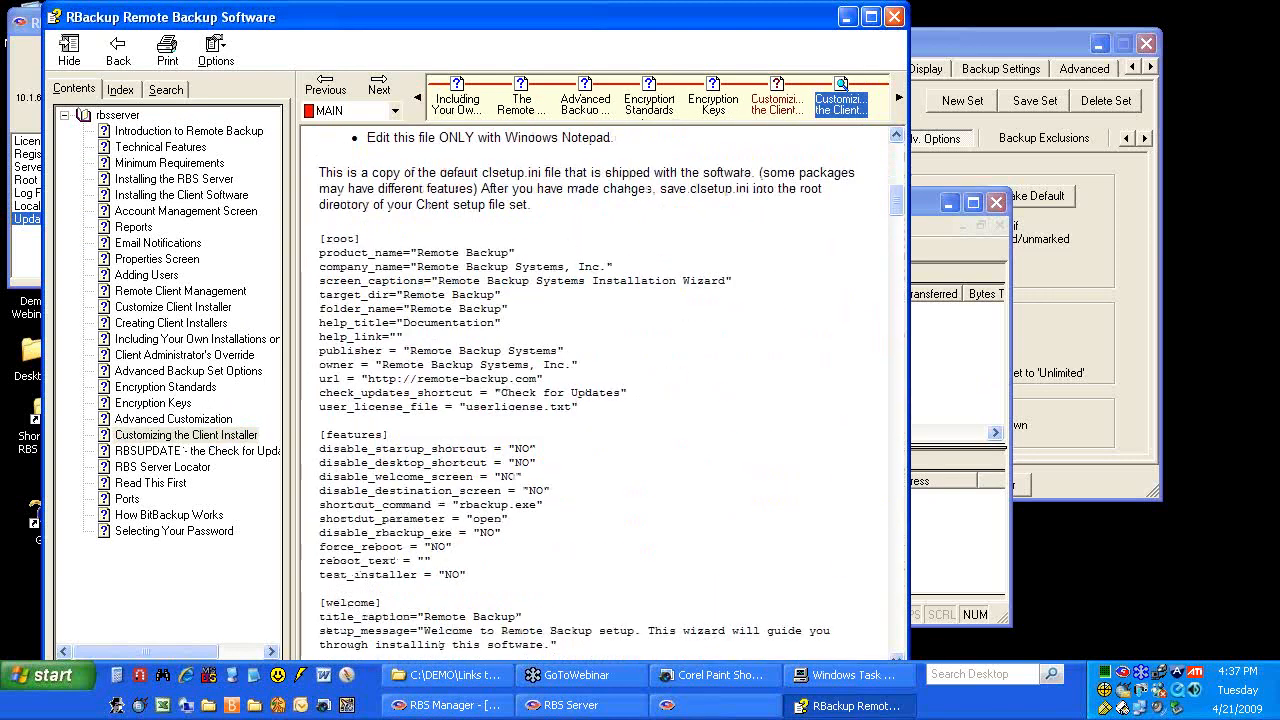
scroll(578, 390, "down", 15)
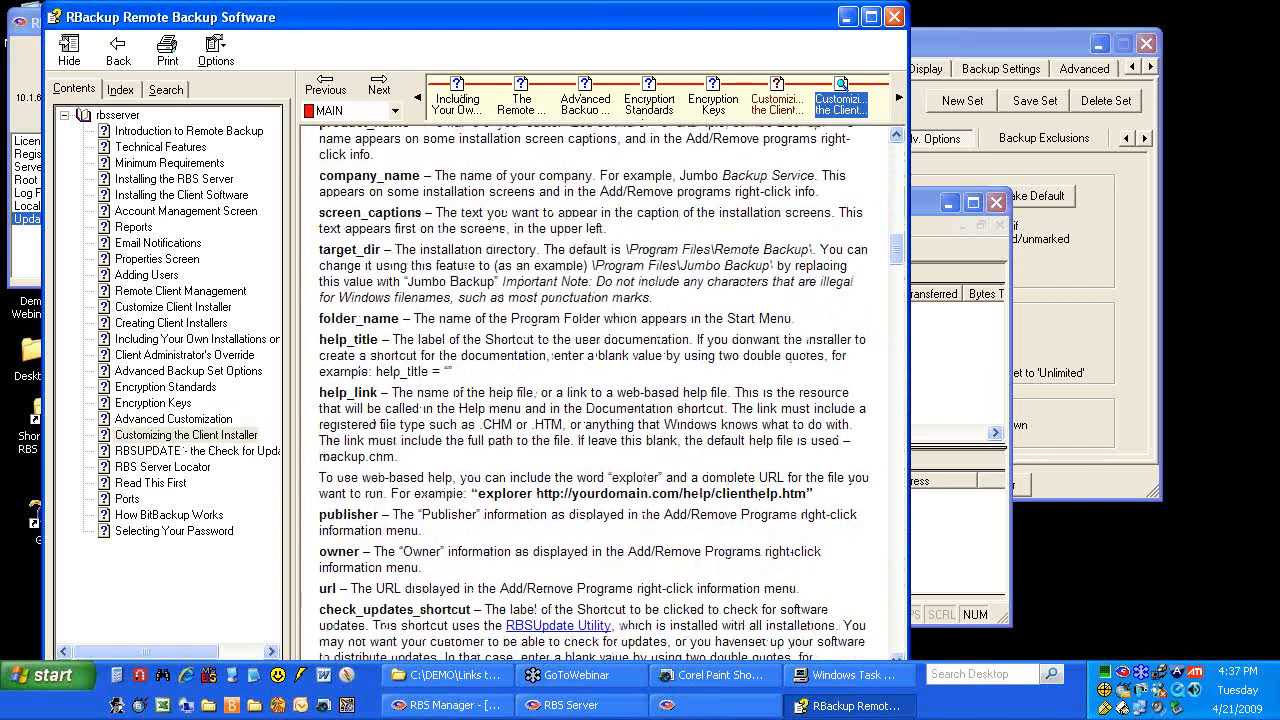
scroll(593, 393, "down", 15)
scroll(587, 390, "down", 1)
scroll(587, 390, "up", 4)
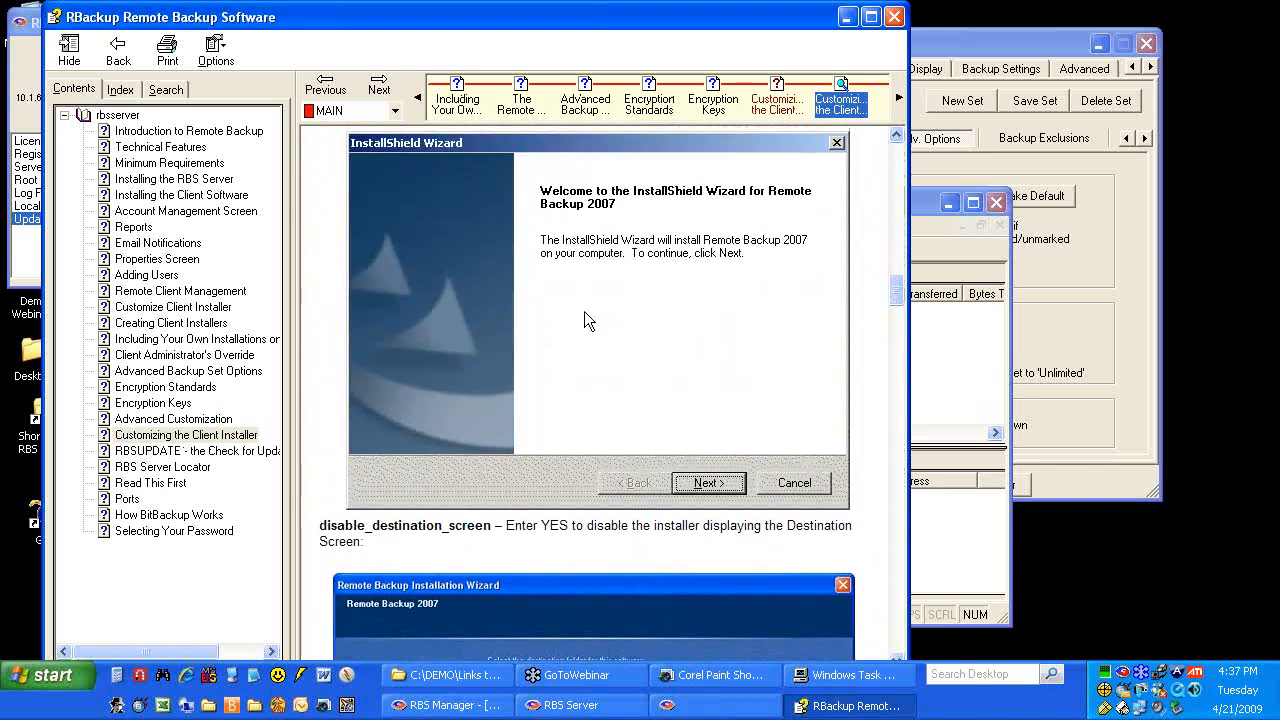
left_click(895, 16)
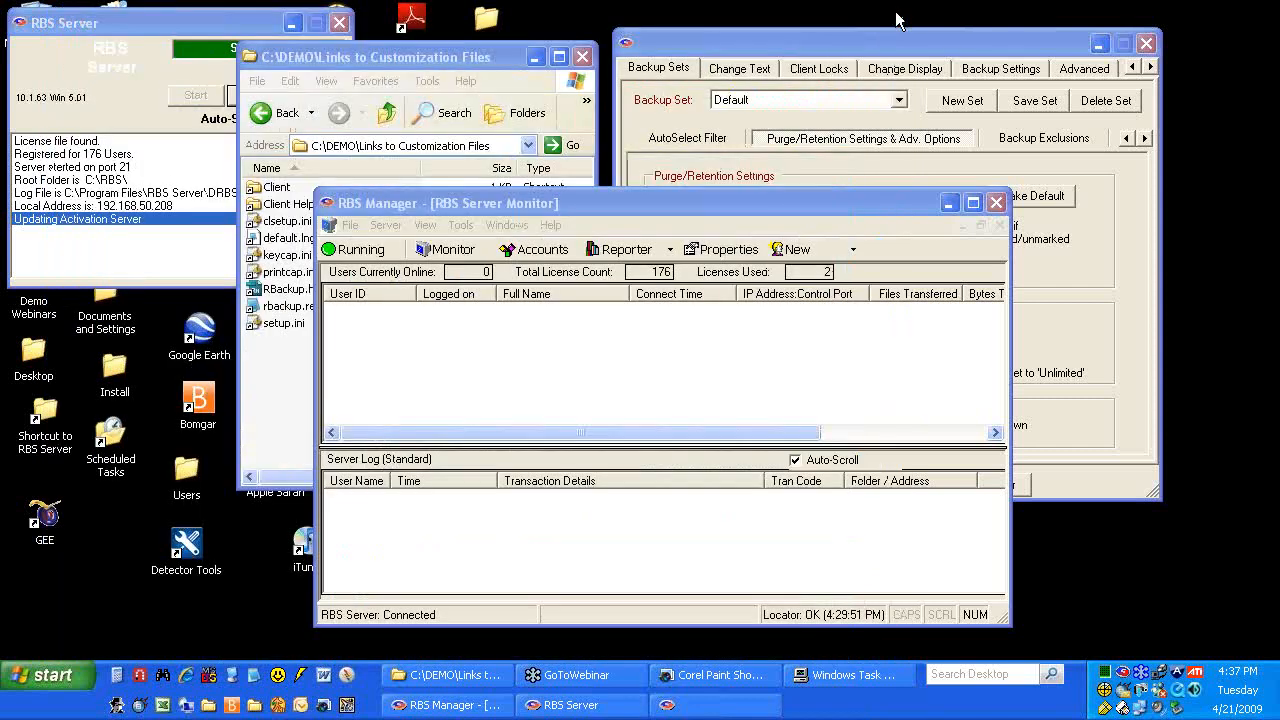
Open default.lng, read through its installer message strings, then close it
left_click(469, 60)
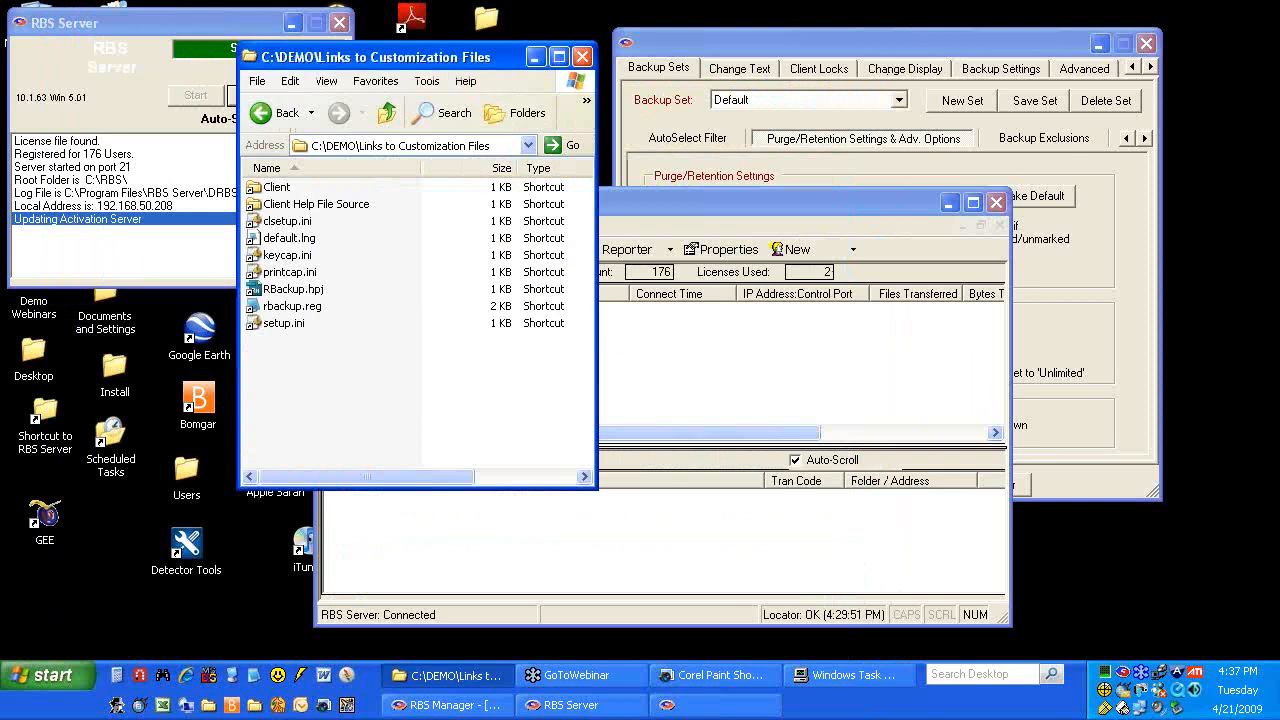
left_click(300, 240)
double_click(295, 238)
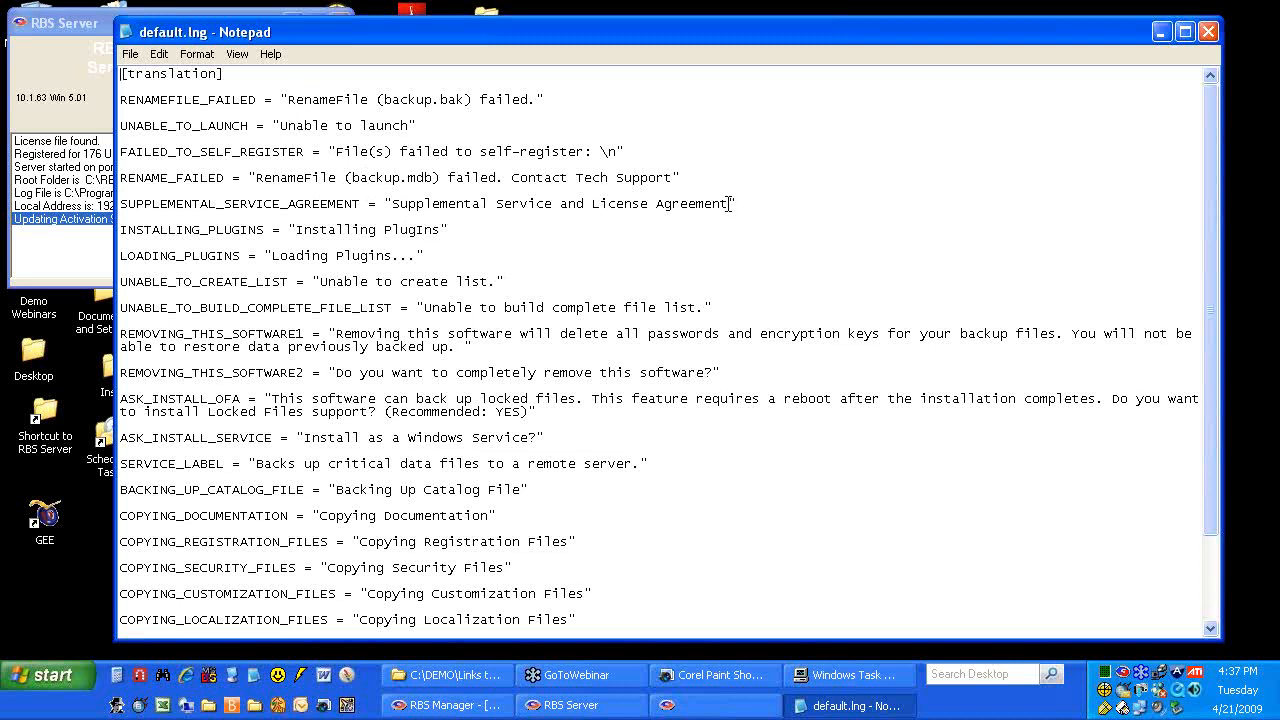
left_click_drag(729, 203, 466, 206)
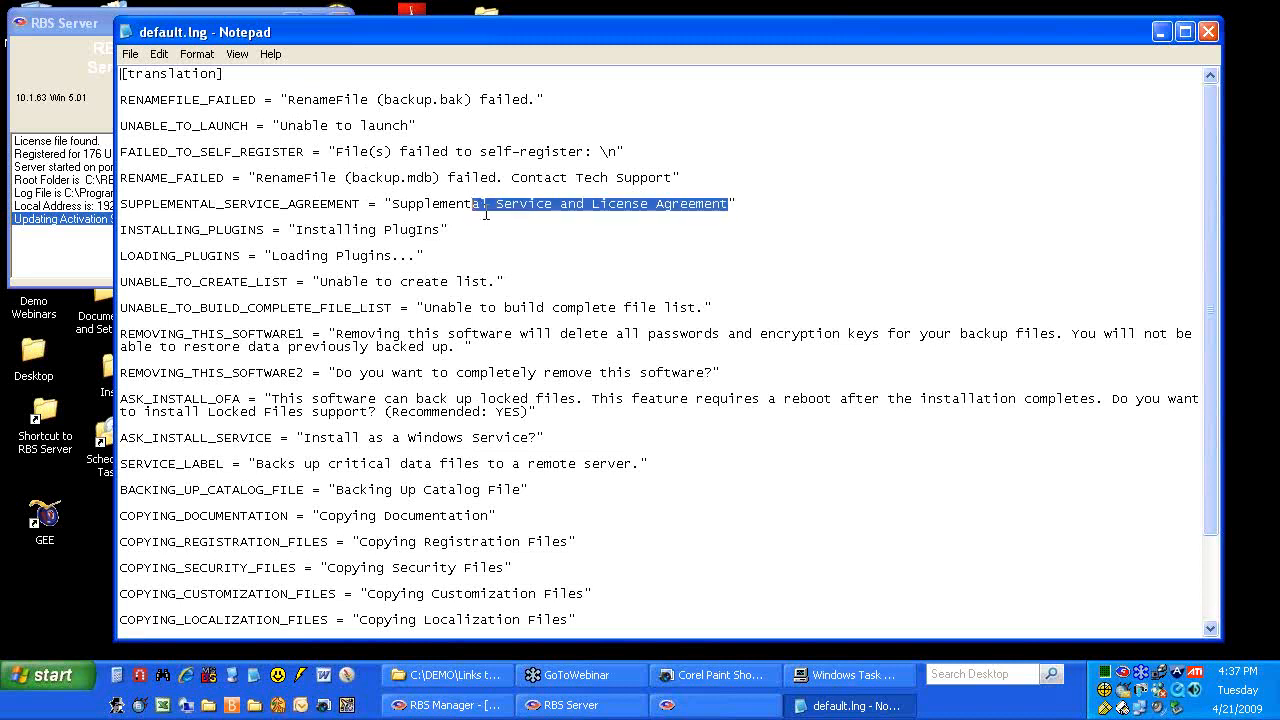
left_click(489, 211)
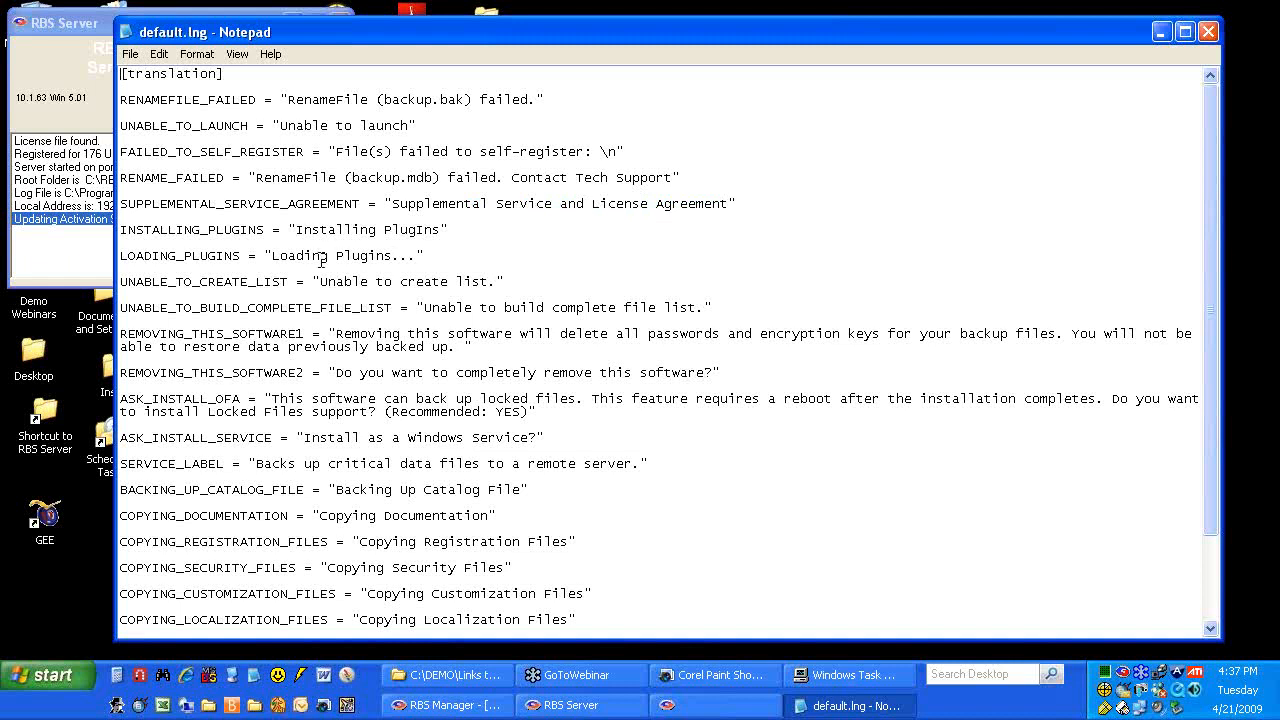
scroll(322, 259, "down", 3)
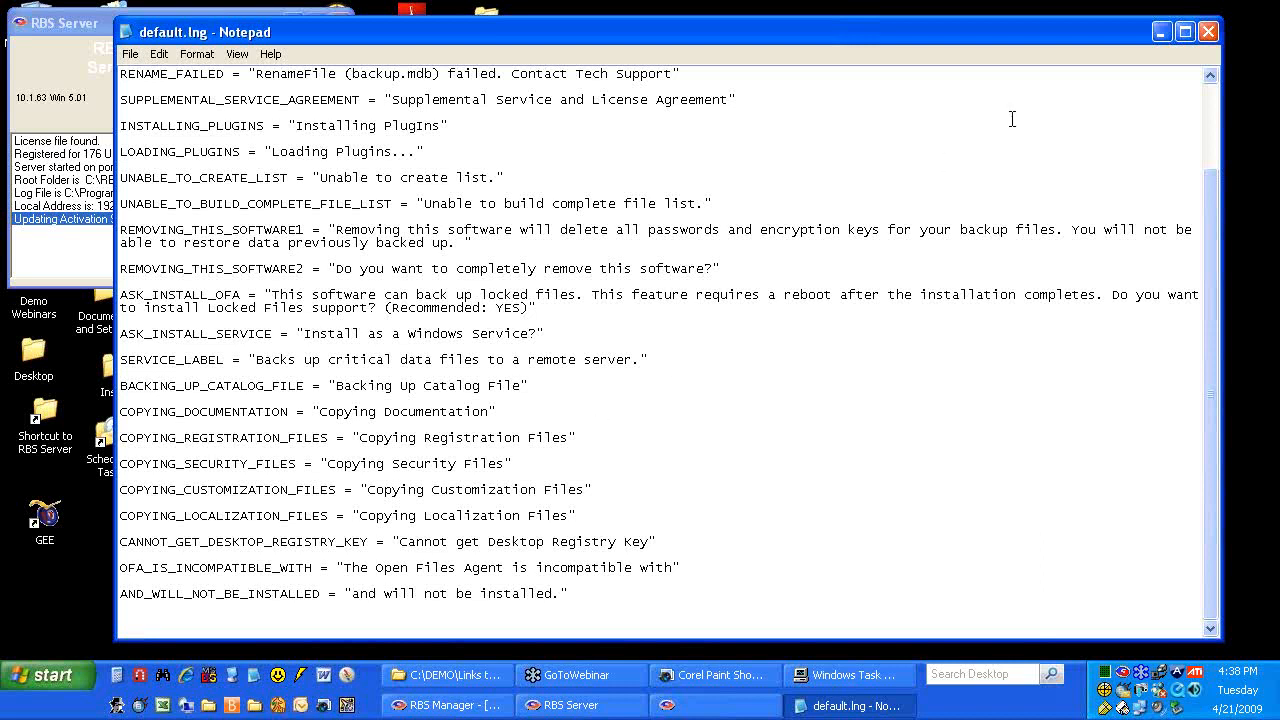
left_click(1208, 32)
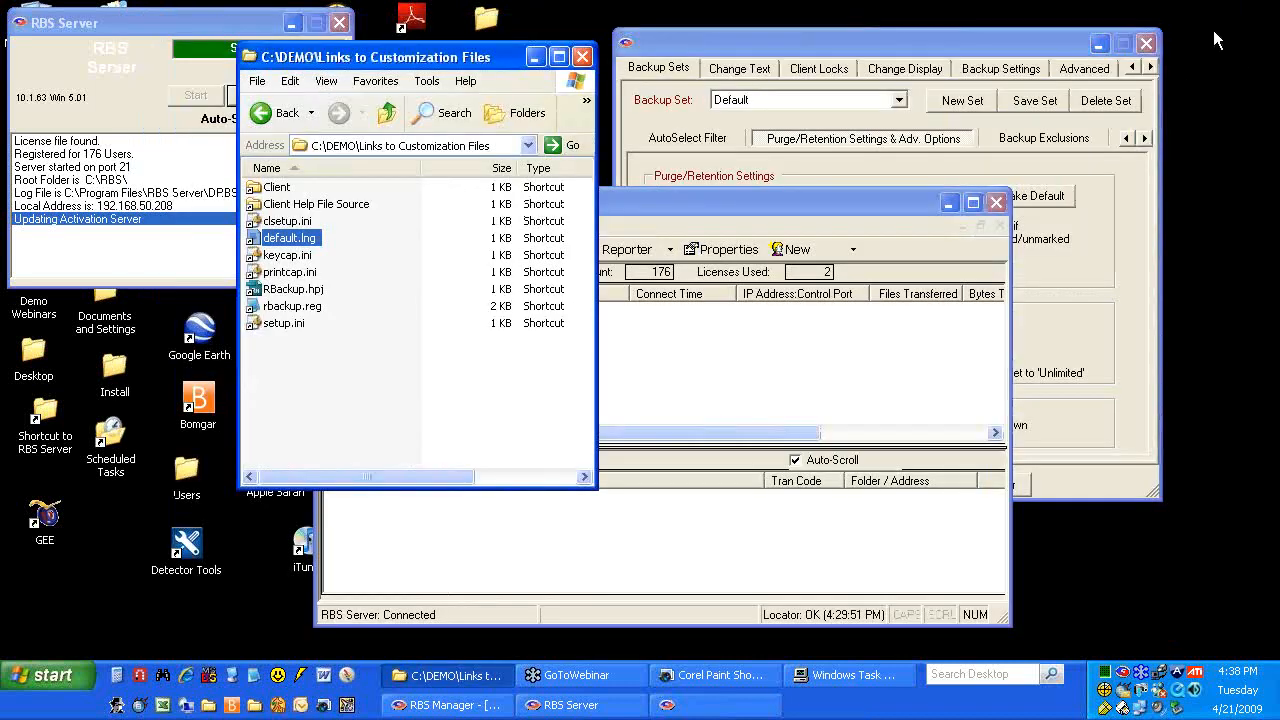
Open setup.ini and replace the AppName value 'Setup' with 'IGlobal Backup'
double_click(281, 328)
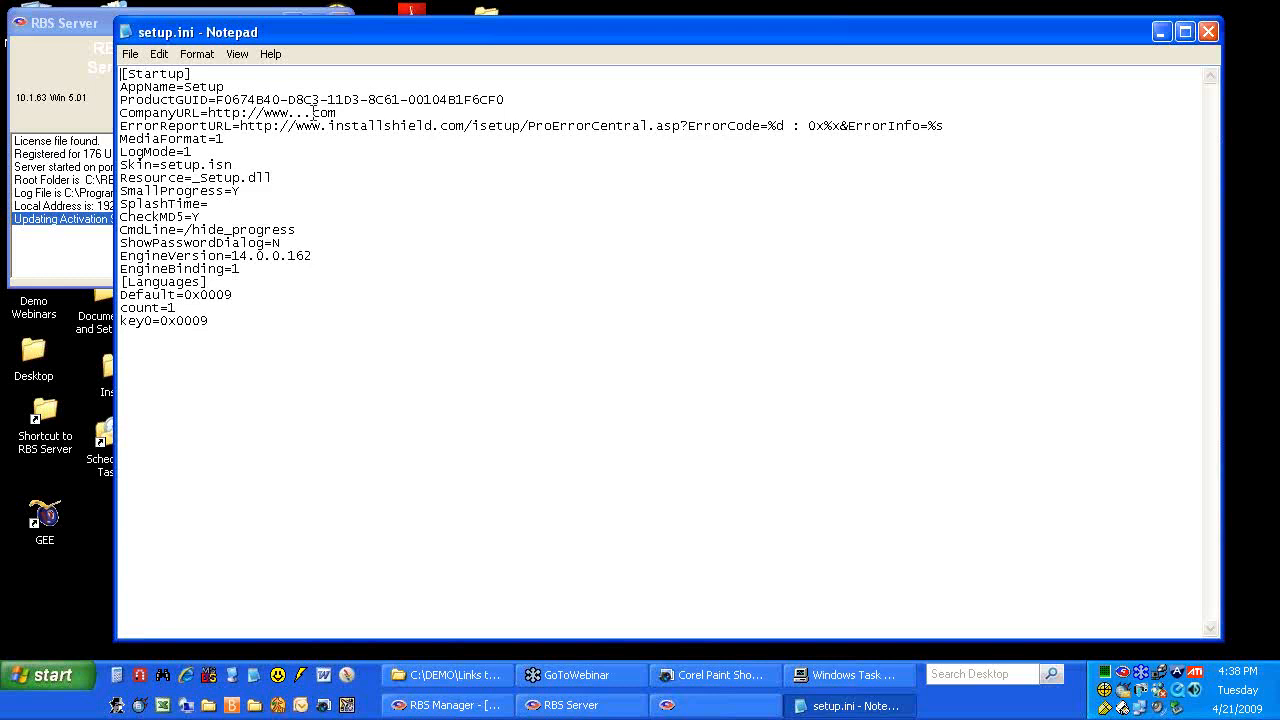
double_click(230, 84)
type("IGlobal Backup")
Try s and f1 as the CmdLine value, then restore hide_progress
left_click_drag(295, 229, 188, 230)
type("s")
key("BackSpace")
type("f1")
key("BackSpace")
key("BackSpace")
type("hide_progress")
Retype hide_progress as the CmdLine value and save setup.ini on closing
key("BackSpace")
key("BackSpace")
key("BackSpace")
key("BackSpace")
key("BackSpace")
key("BackSpace")
key("BackSpace")
key("BackSpace")
key("BackSpace")
key("BackSpace")
key("BackSpace")
key("BackSpace")
key("BackSpace")
type("f1:")
key("BackSpace")
key("BackSpace")
key("BackSpace")
type("hide_progress")
left_click(1208, 32)
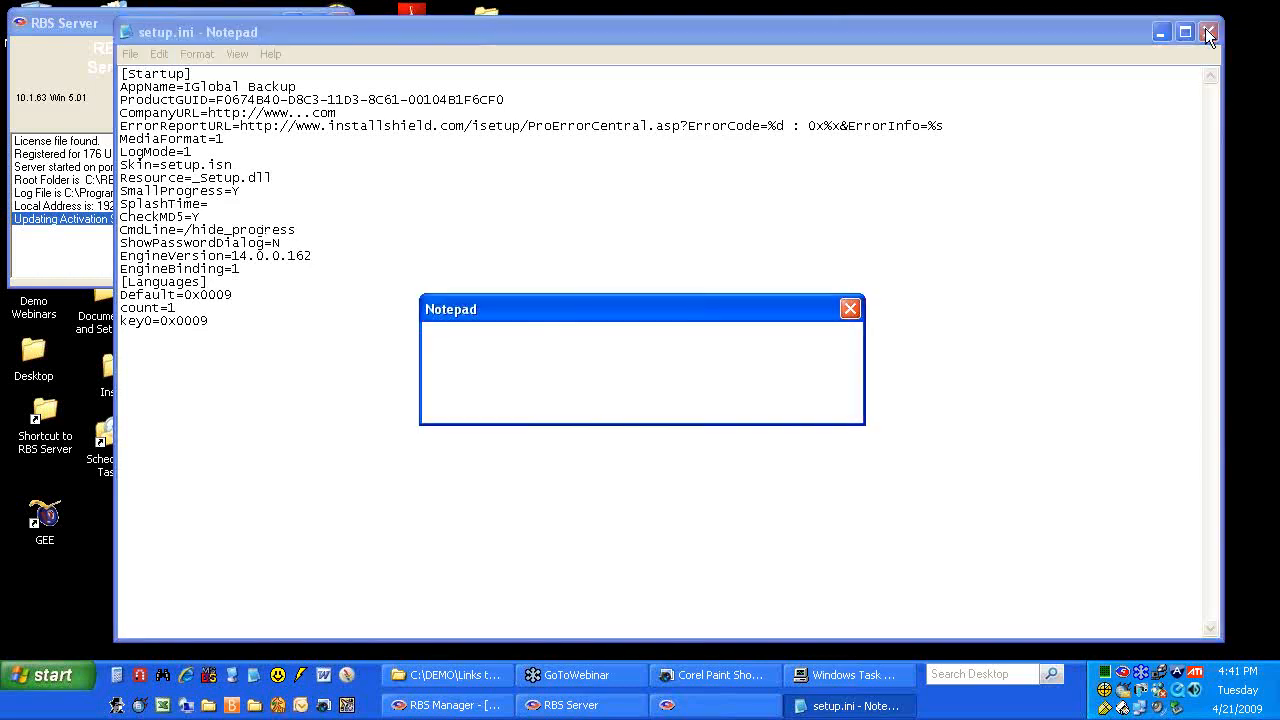
left_click(564, 407)
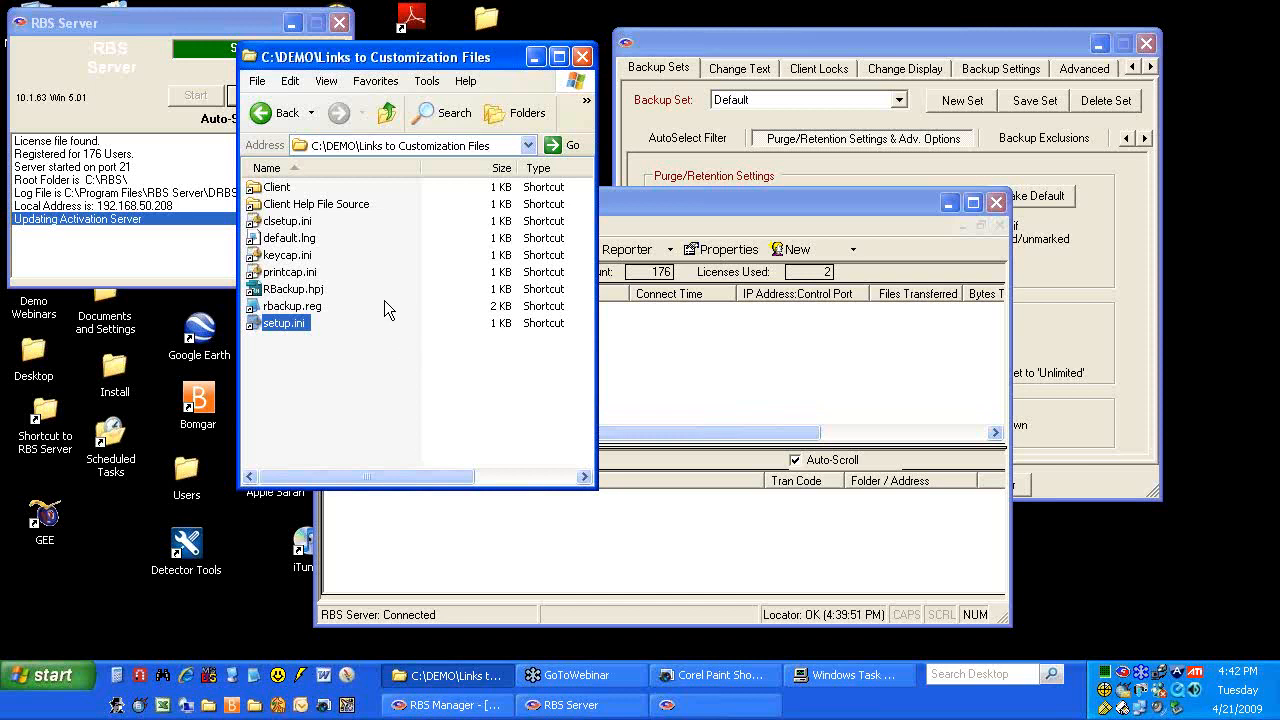
Glance at printcap.ini, then open the Client Help File Source folder
double_click(277, 278)
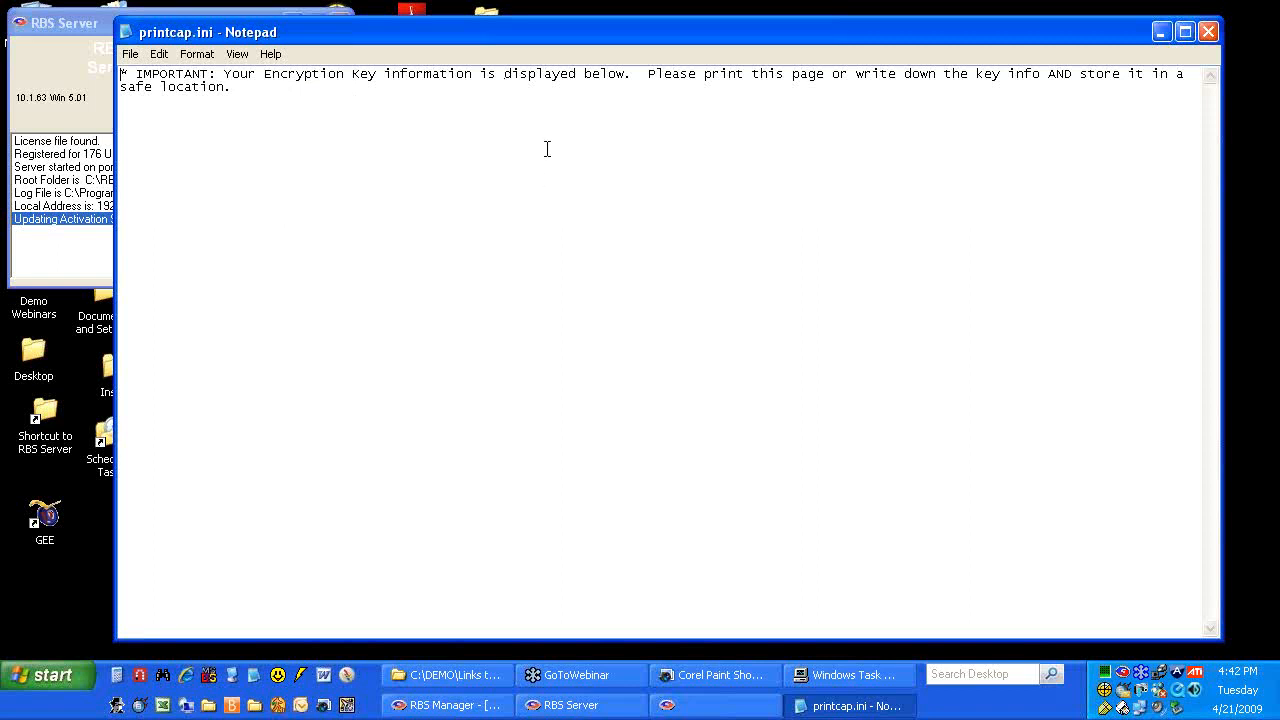
left_click(1206, 32)
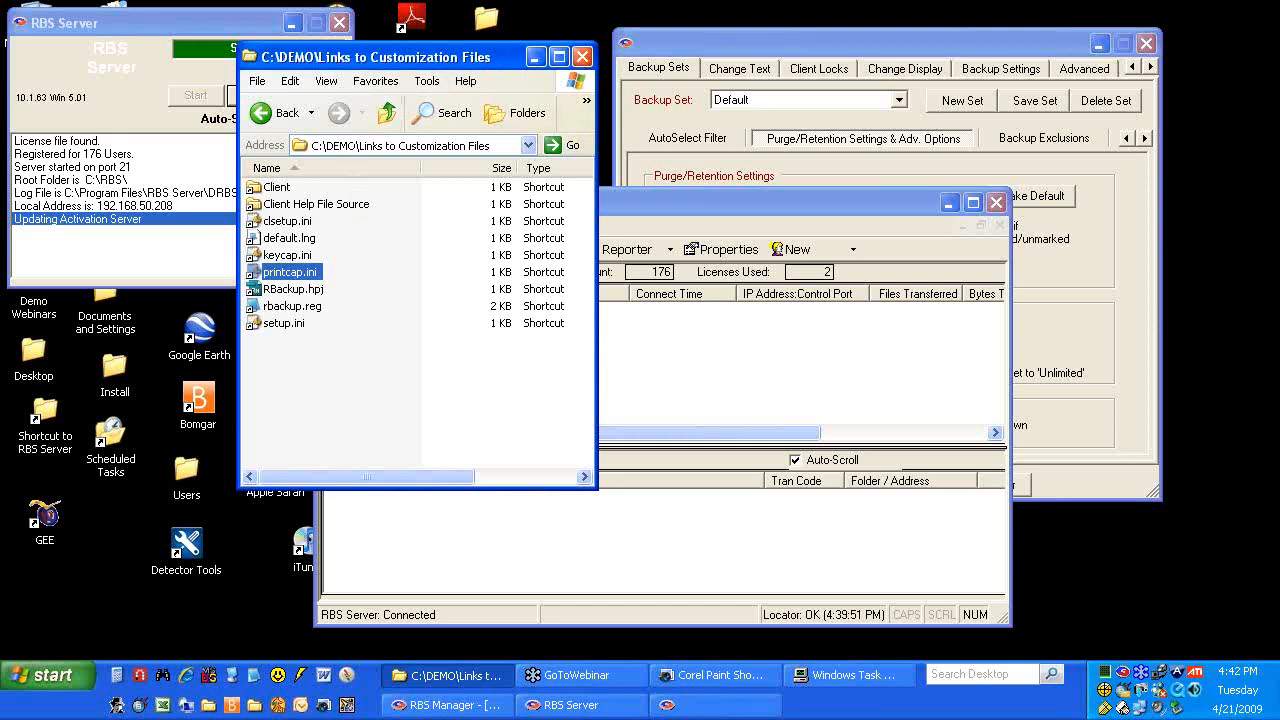
double_click(320, 205)
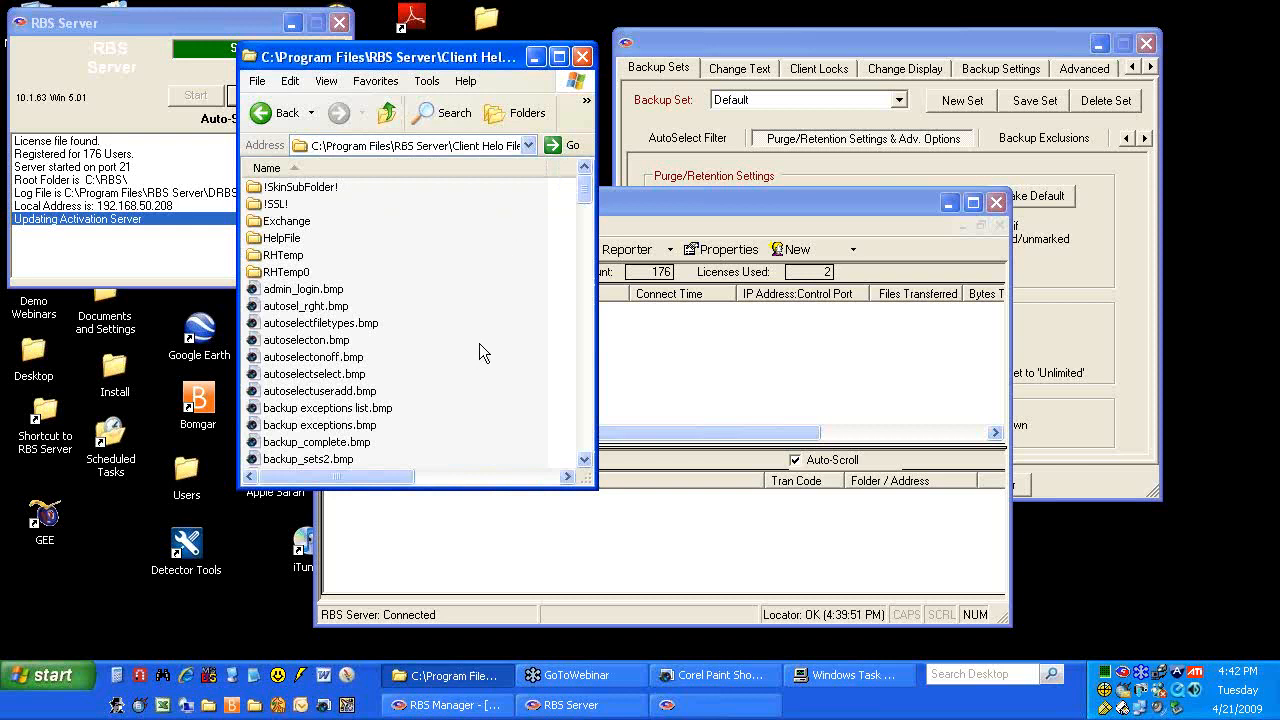
Preview copy to disk browse.bmp in Paint Shop Pro, then go up to the parent folder
scroll(459, 324, "down", 10)
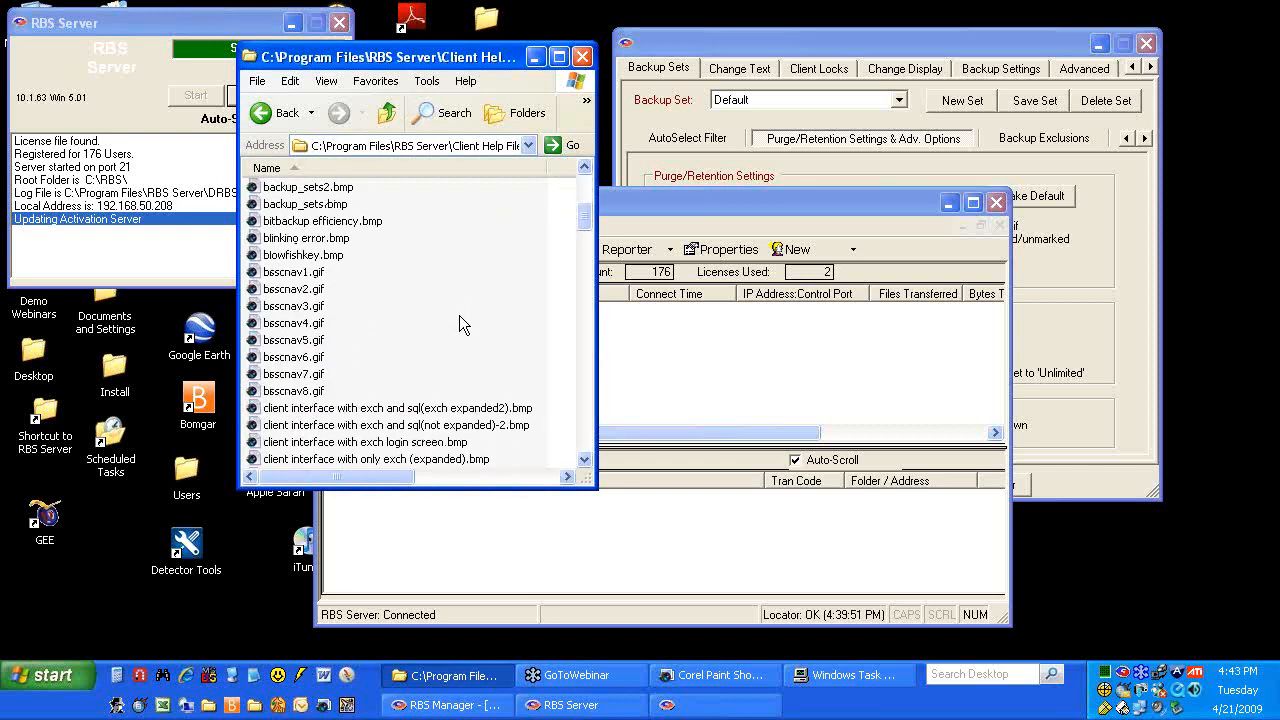
scroll(459, 324, "down", 1)
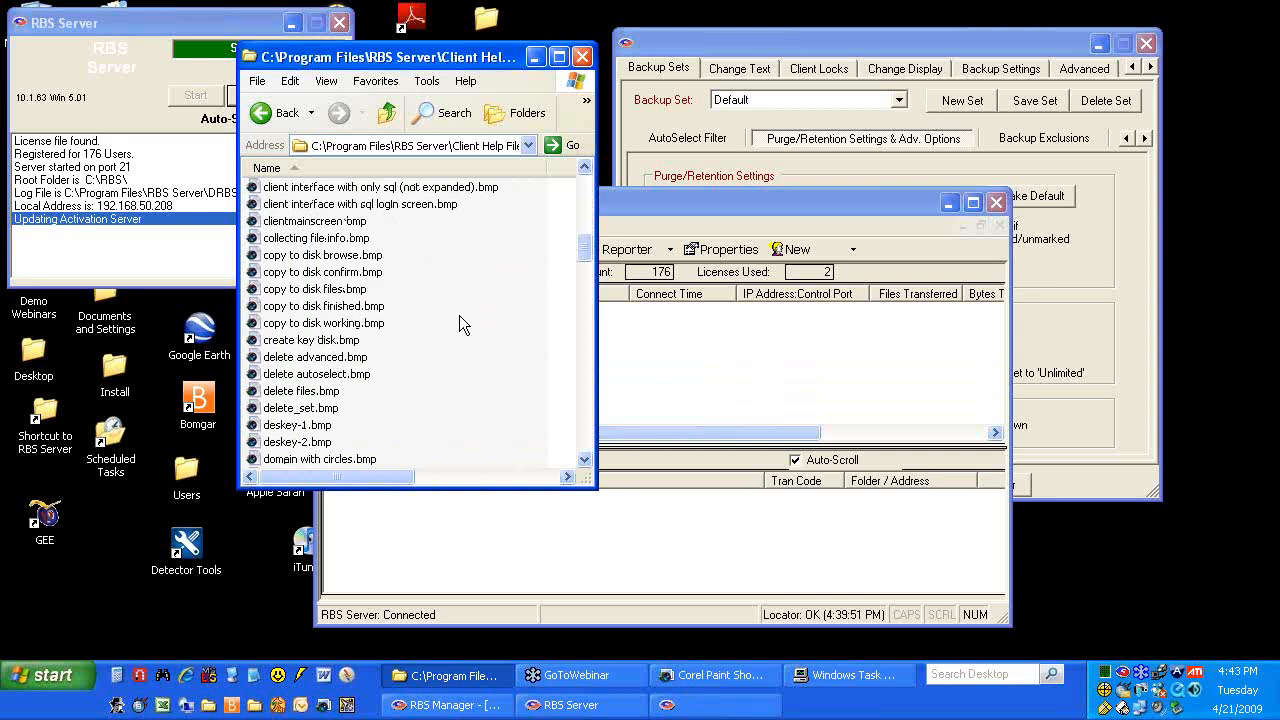
double_click(340, 258)
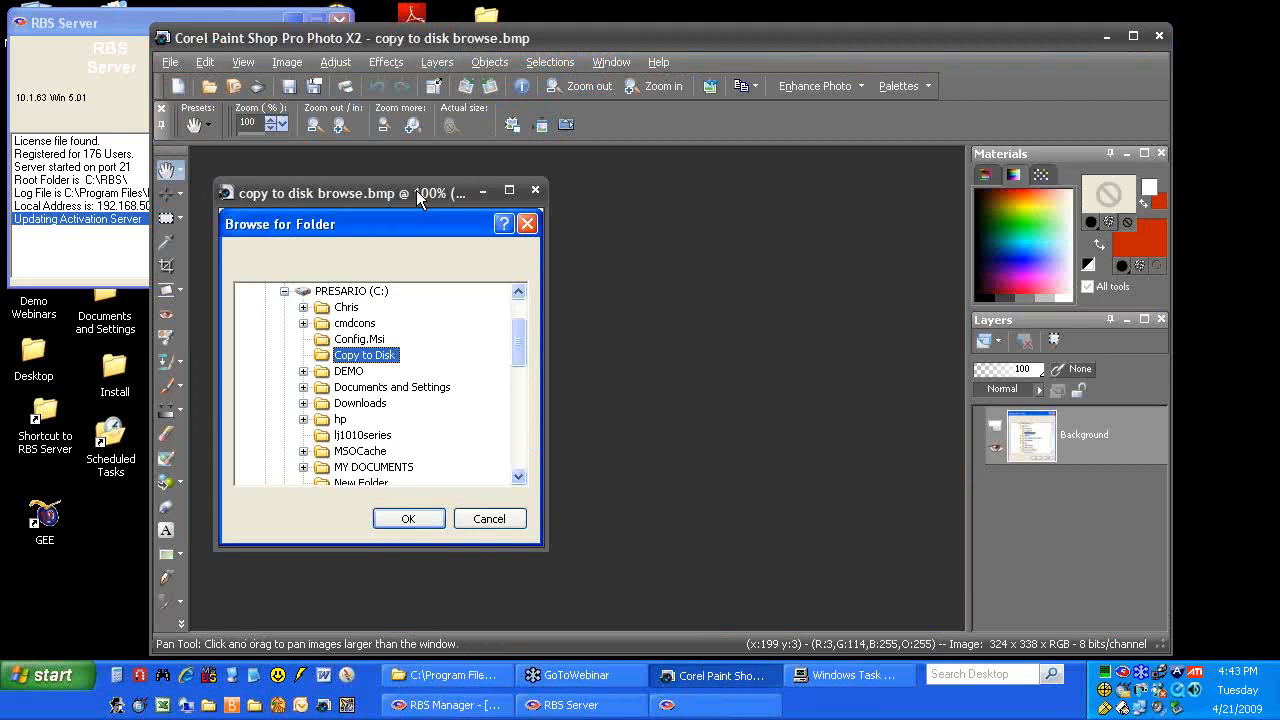
left_click_drag(416, 190, 437, 181)
left_click(561, 175)
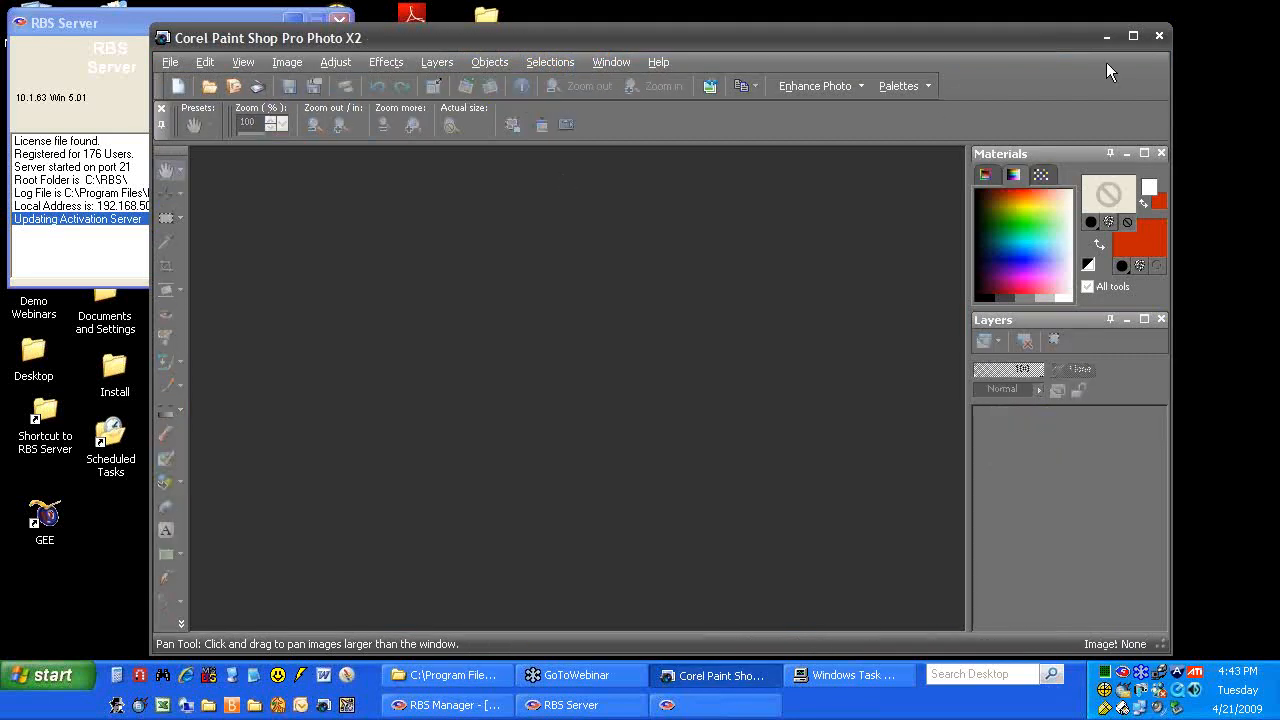
left_click(1105, 37)
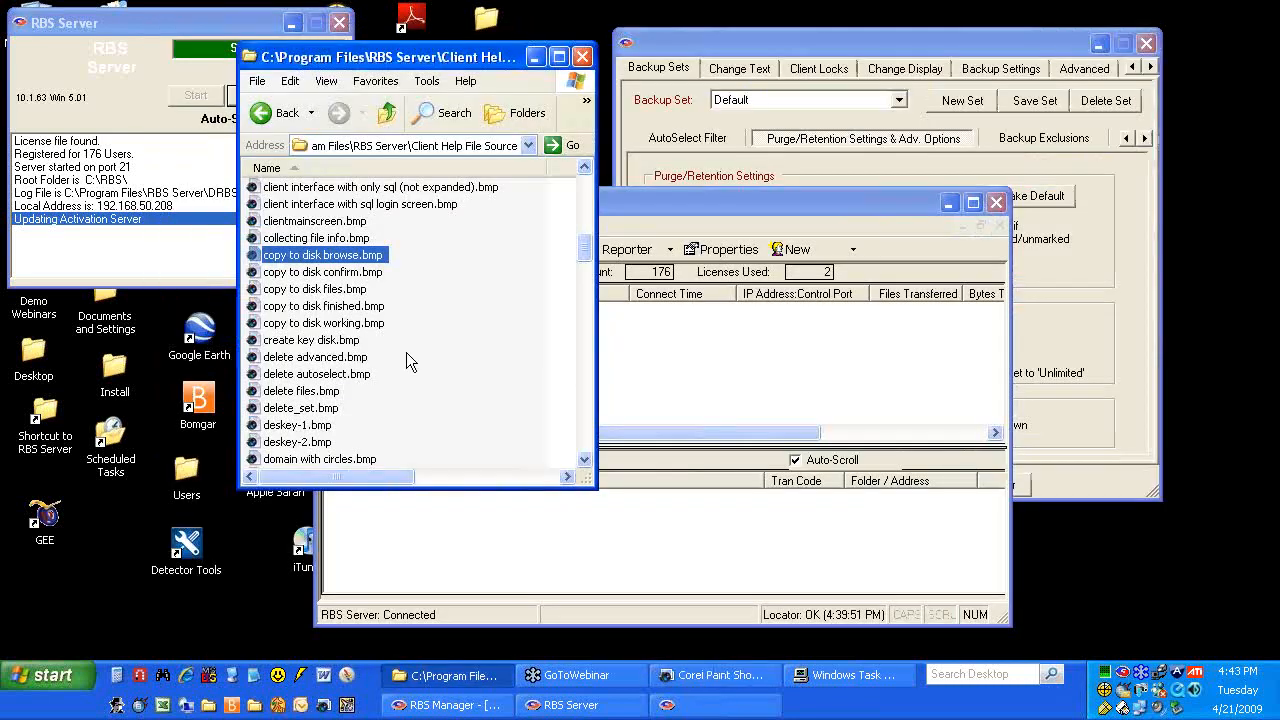
scroll(406, 352, "down", 5)
scroll(406, 352, "down", 2)
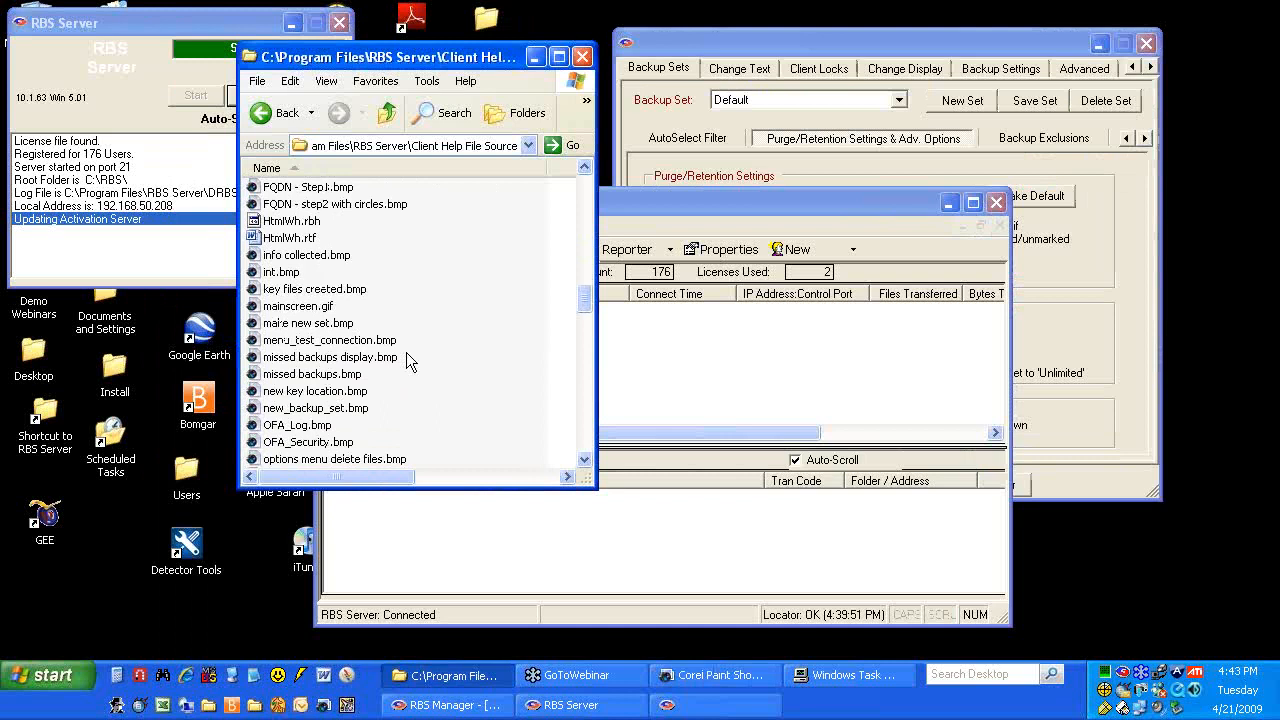
scroll(347, 428, "up", 20)
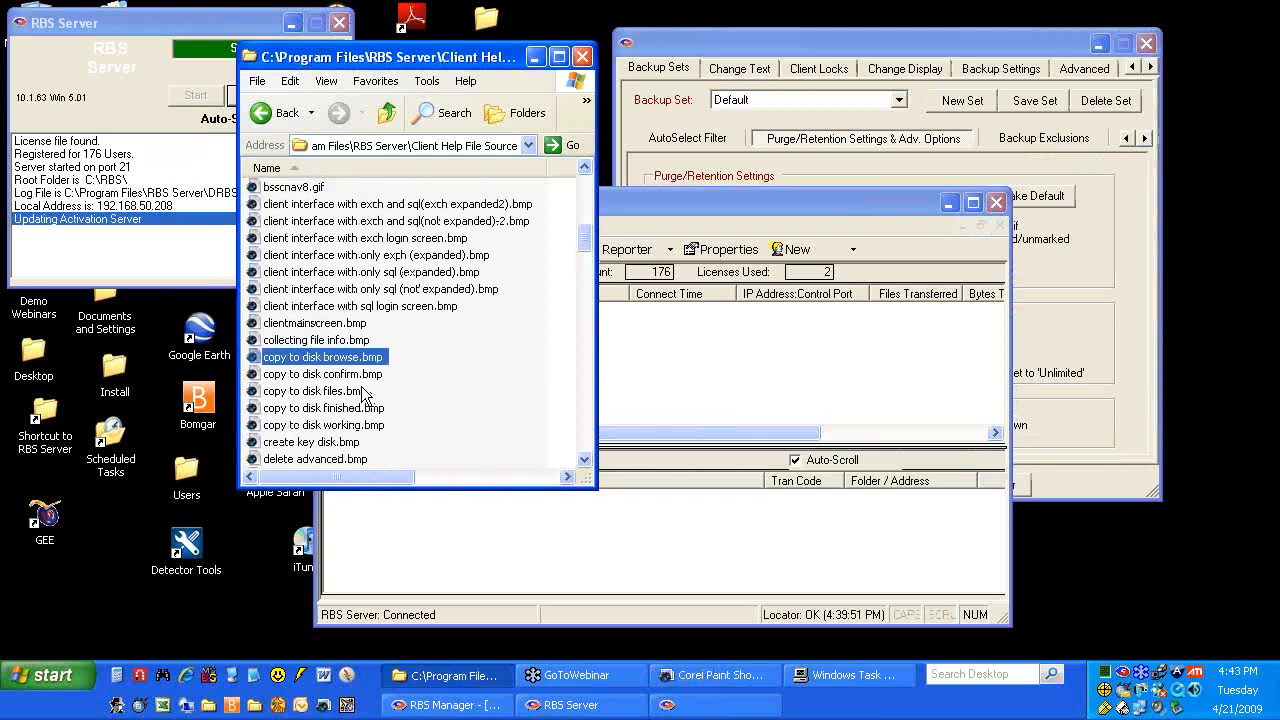
key("BackSpace")
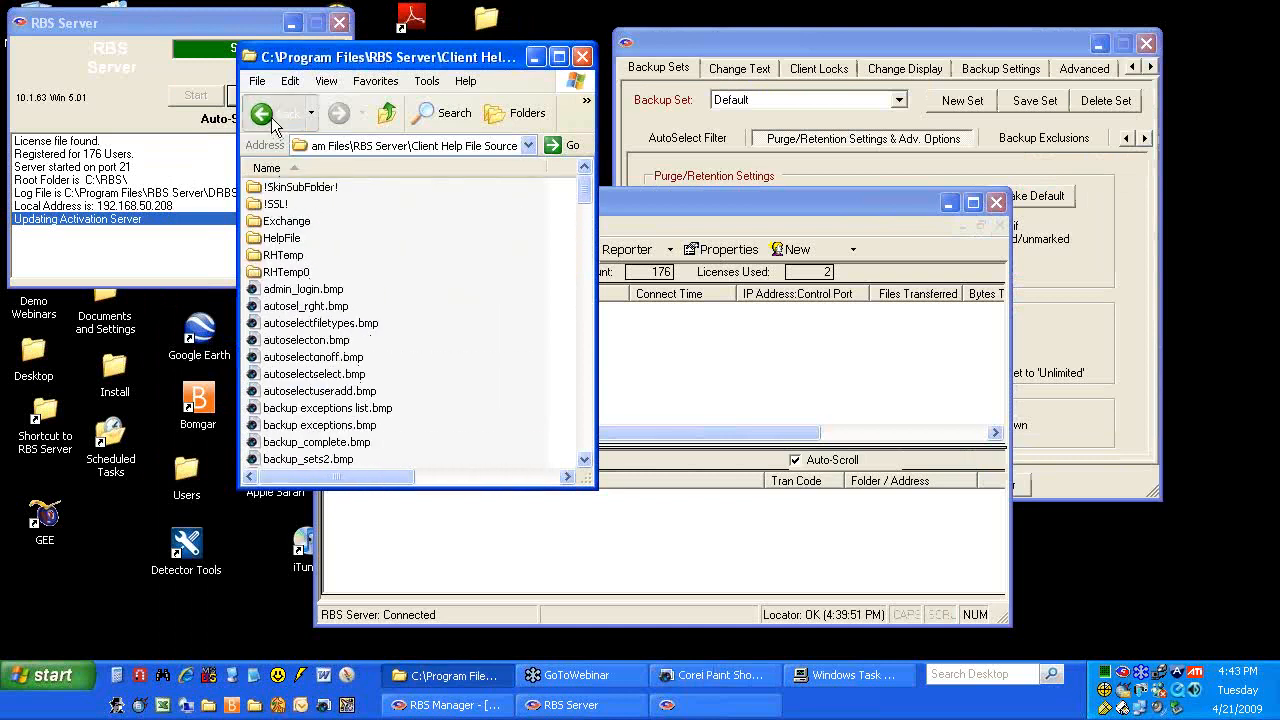
Open RBackup.hpj in RoboHelp and scroll through RBackup.doc's help text in Word
double_click(307, 288)
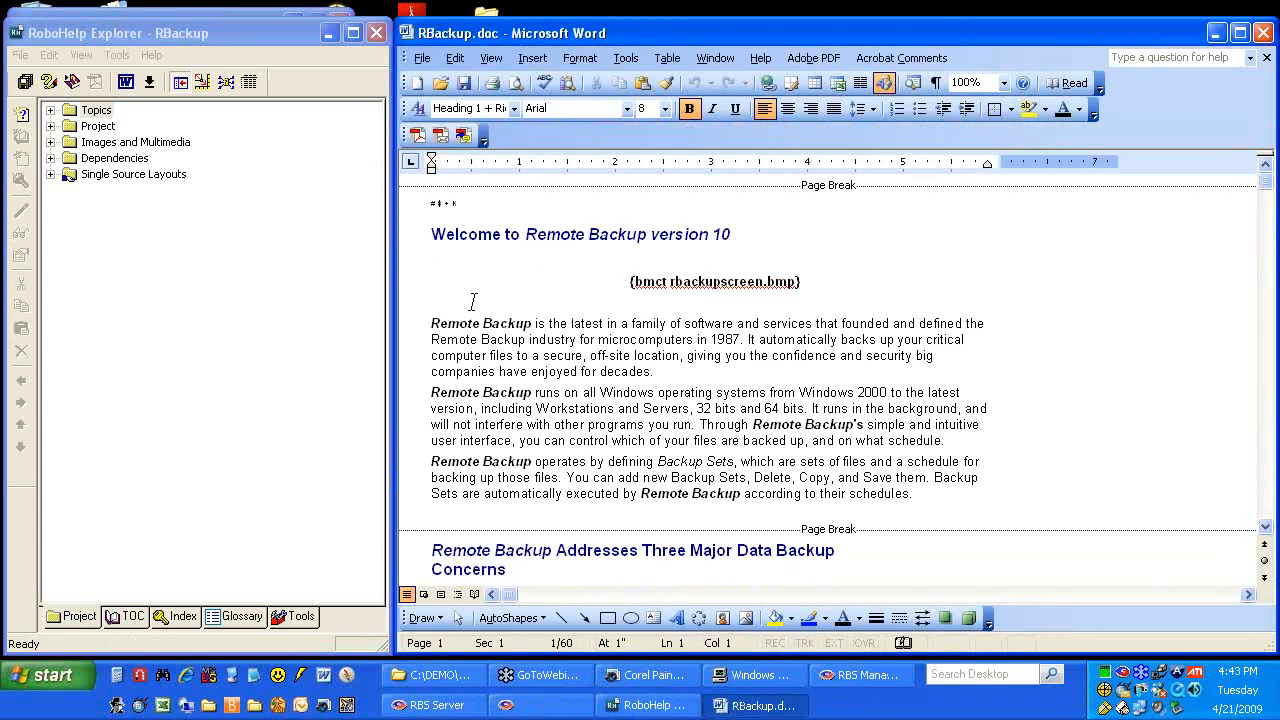
left_click(885, 252)
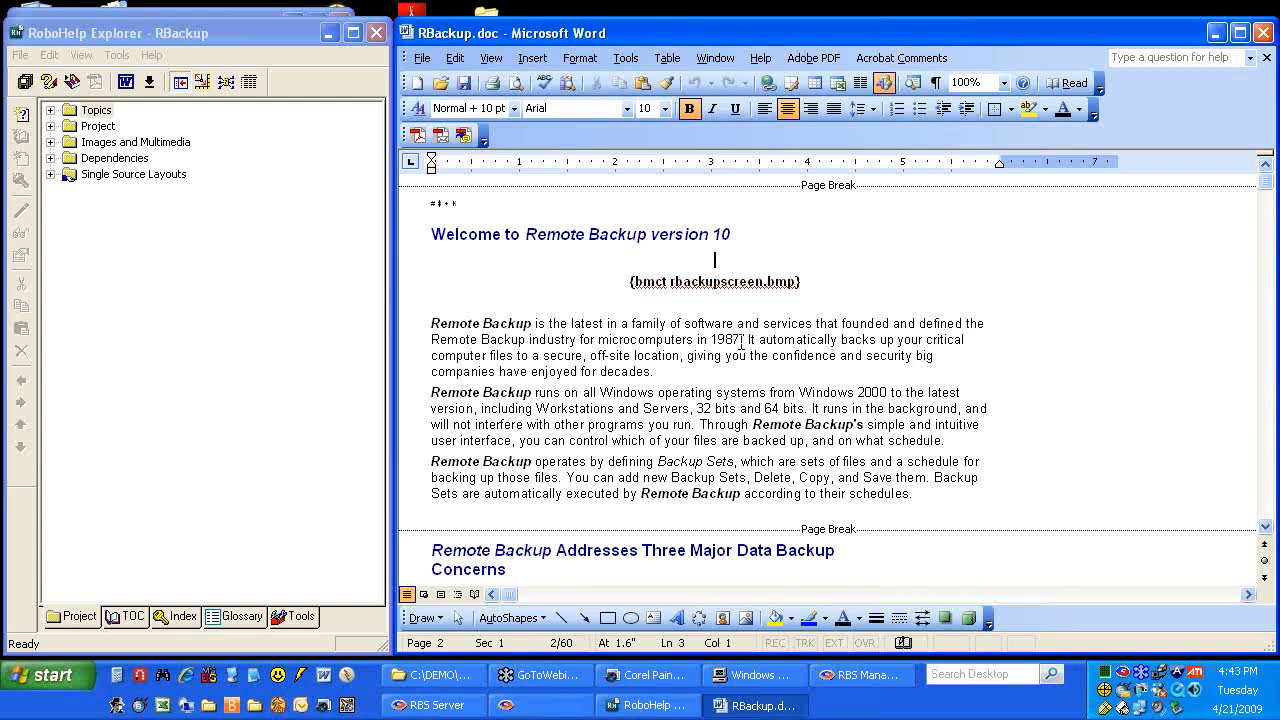
left_click(680, 355)
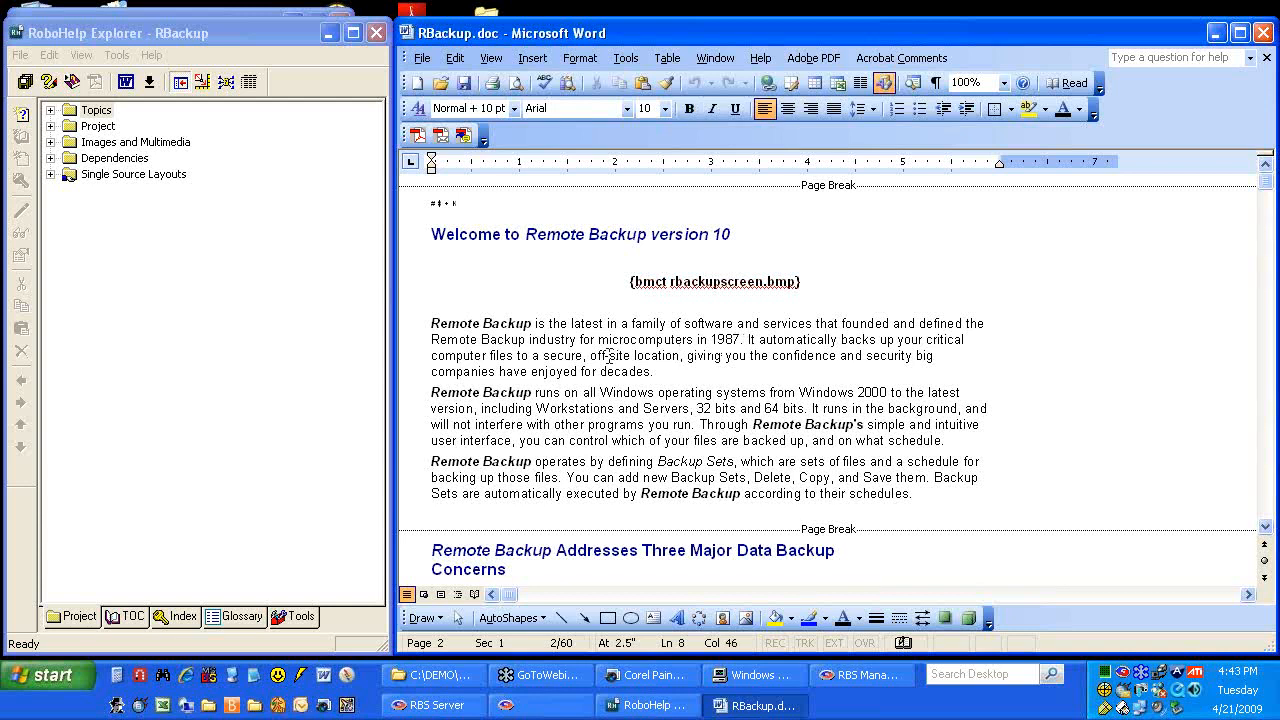
scroll(607, 355, "down", 5)
scroll(597, 356, "down", 12)
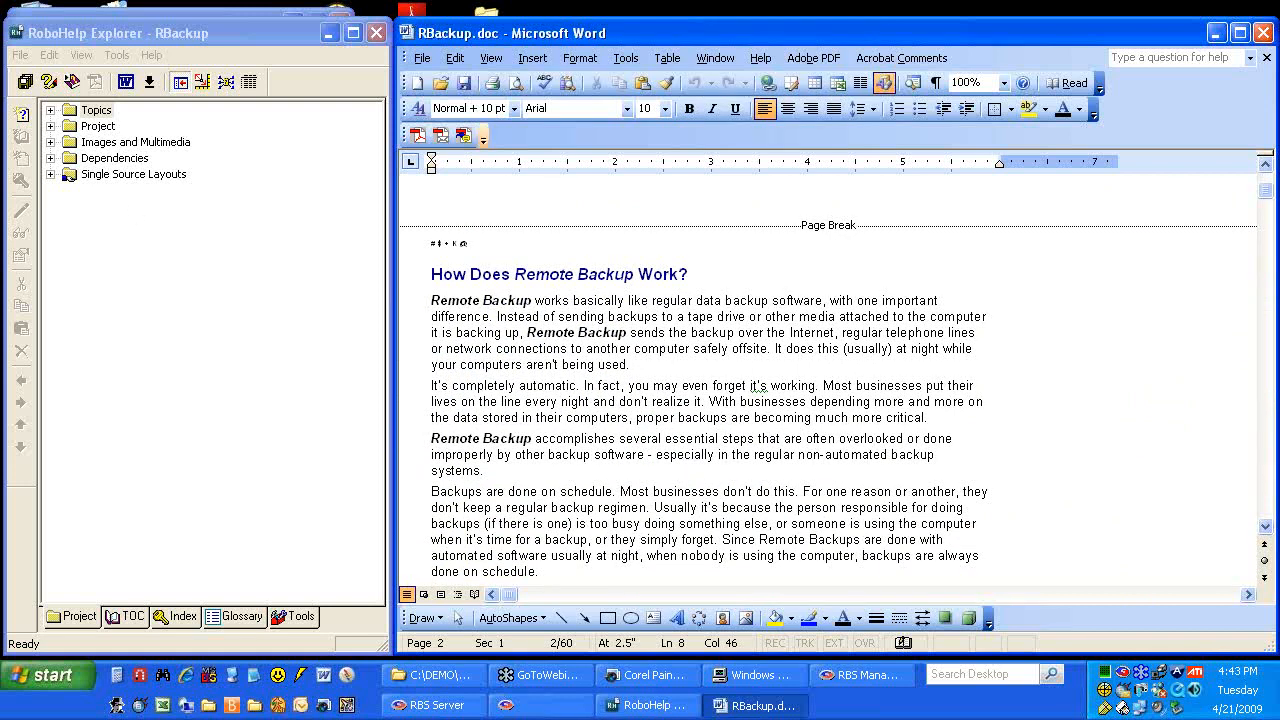
left_click(278, 33)
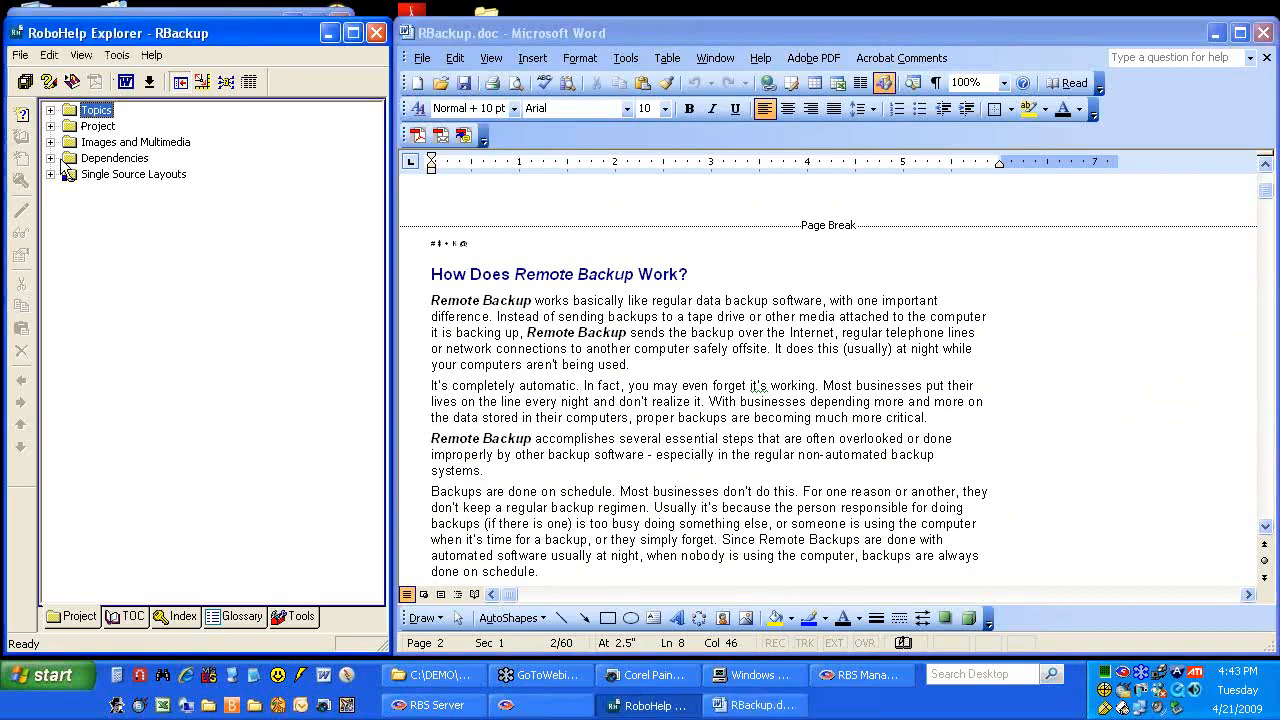
Browse the RBackup table of contents, then expand Single Source Layouts in the Project view
left_click(108, 620)
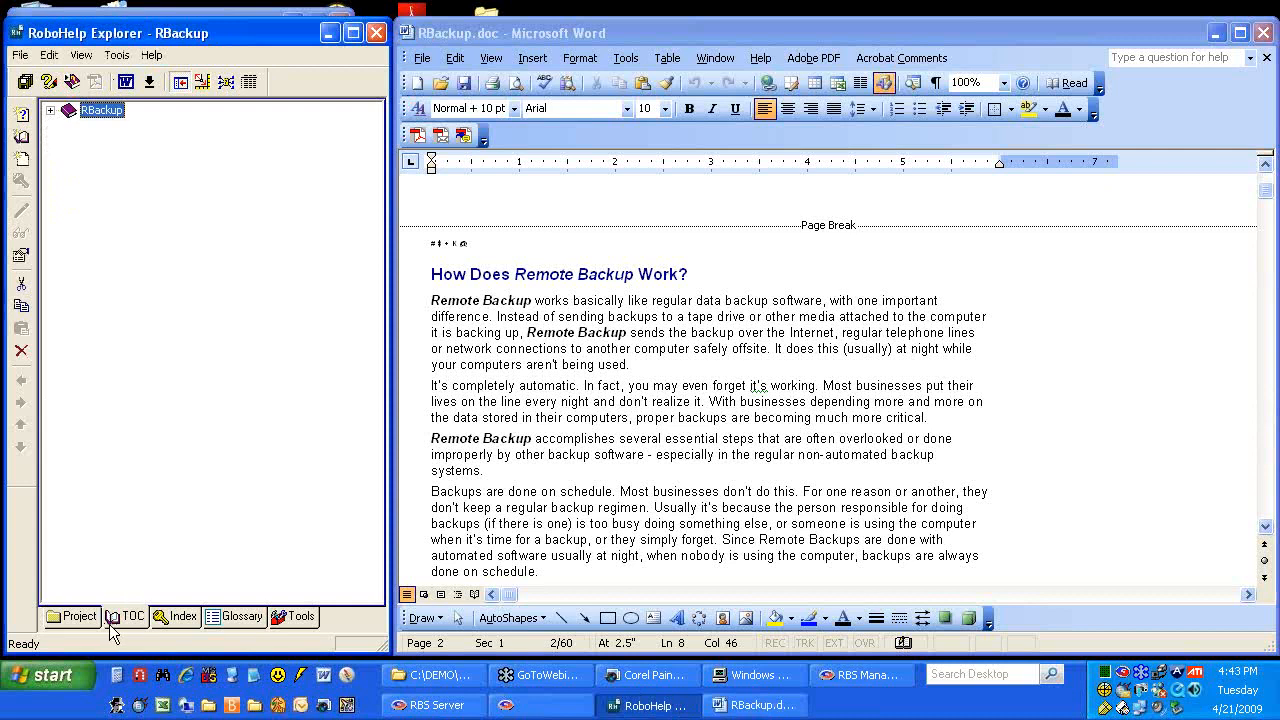
left_click(52, 111)
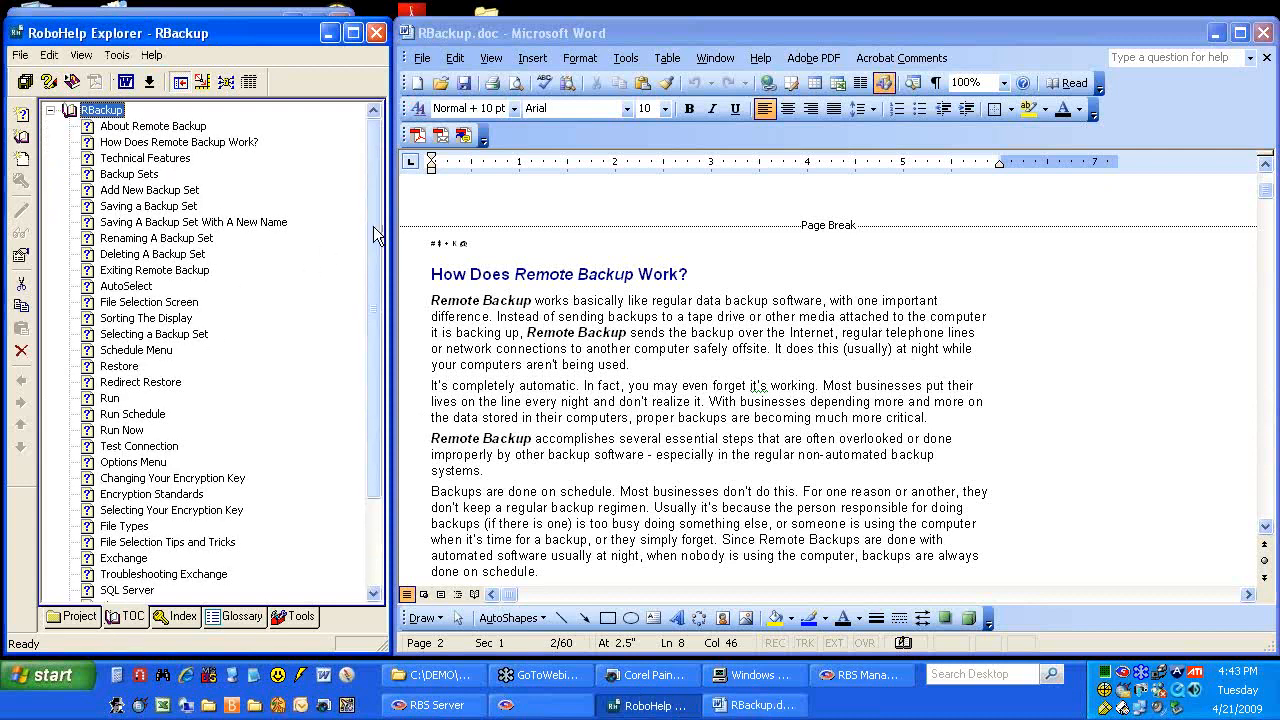
left_click_drag(373, 226, 366, 345)
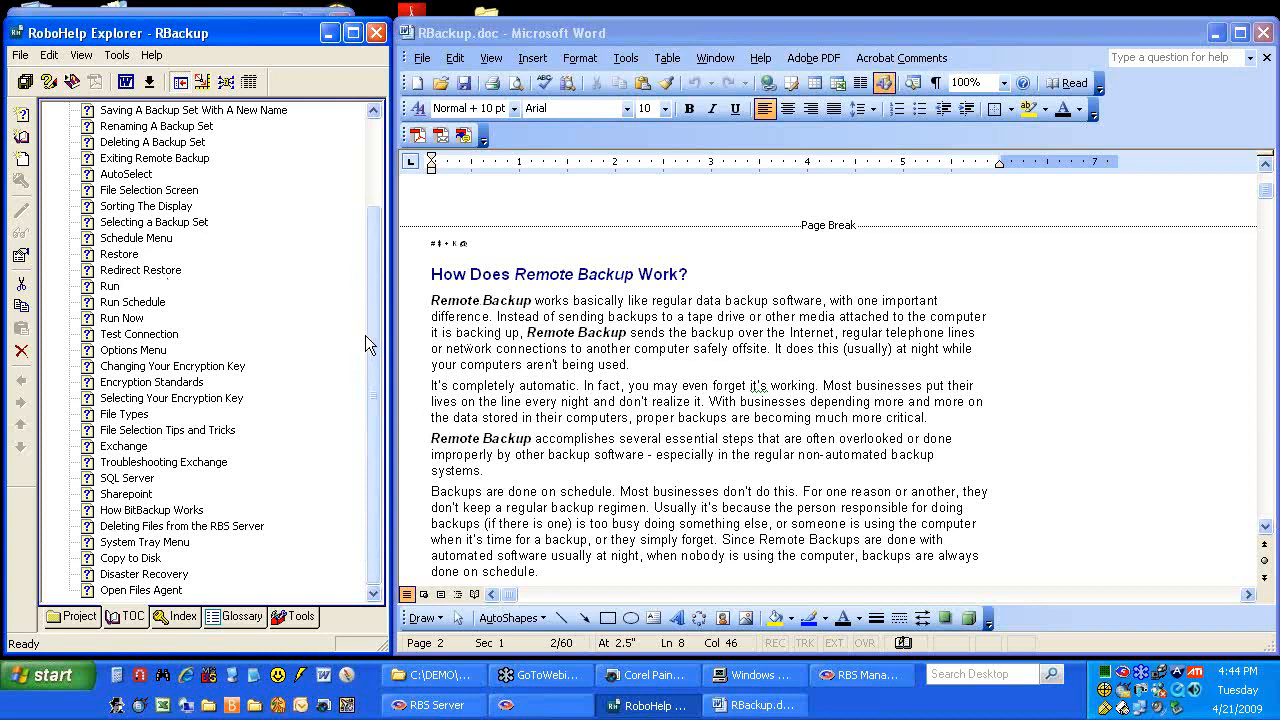
left_click_drag(367, 341, 367, 221)
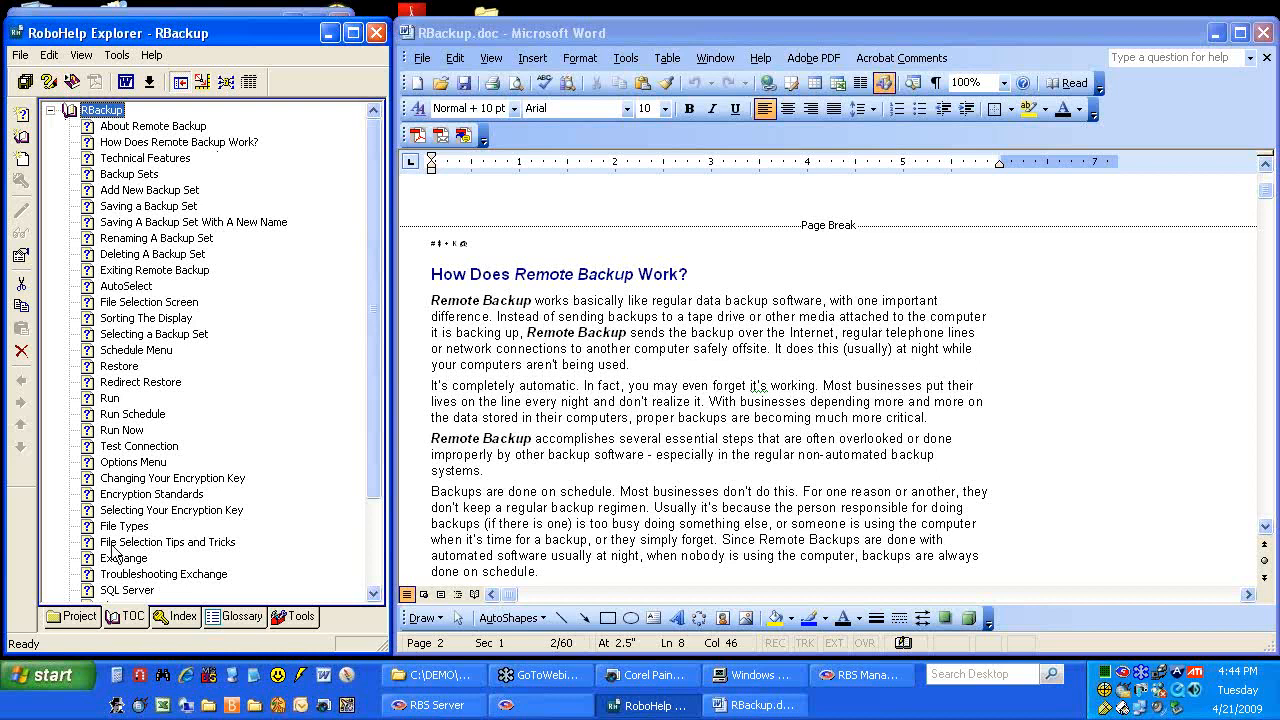
left_click(86, 616)
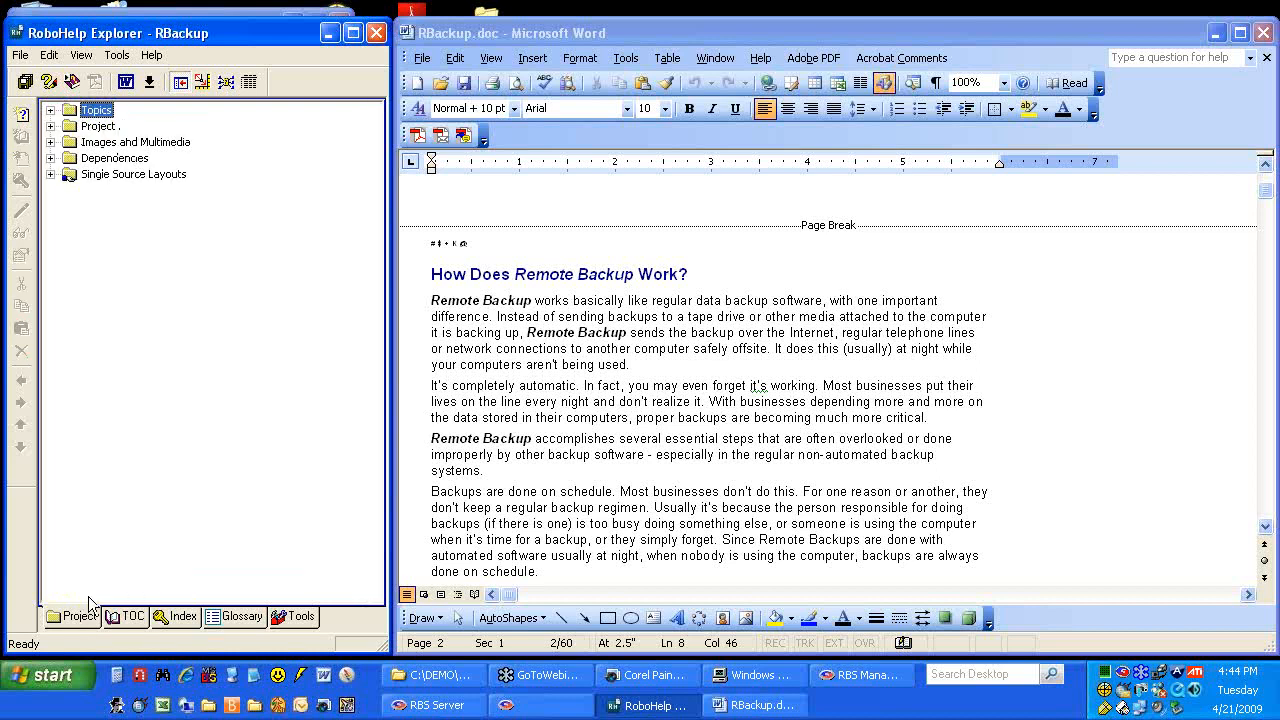
left_click(50, 175)
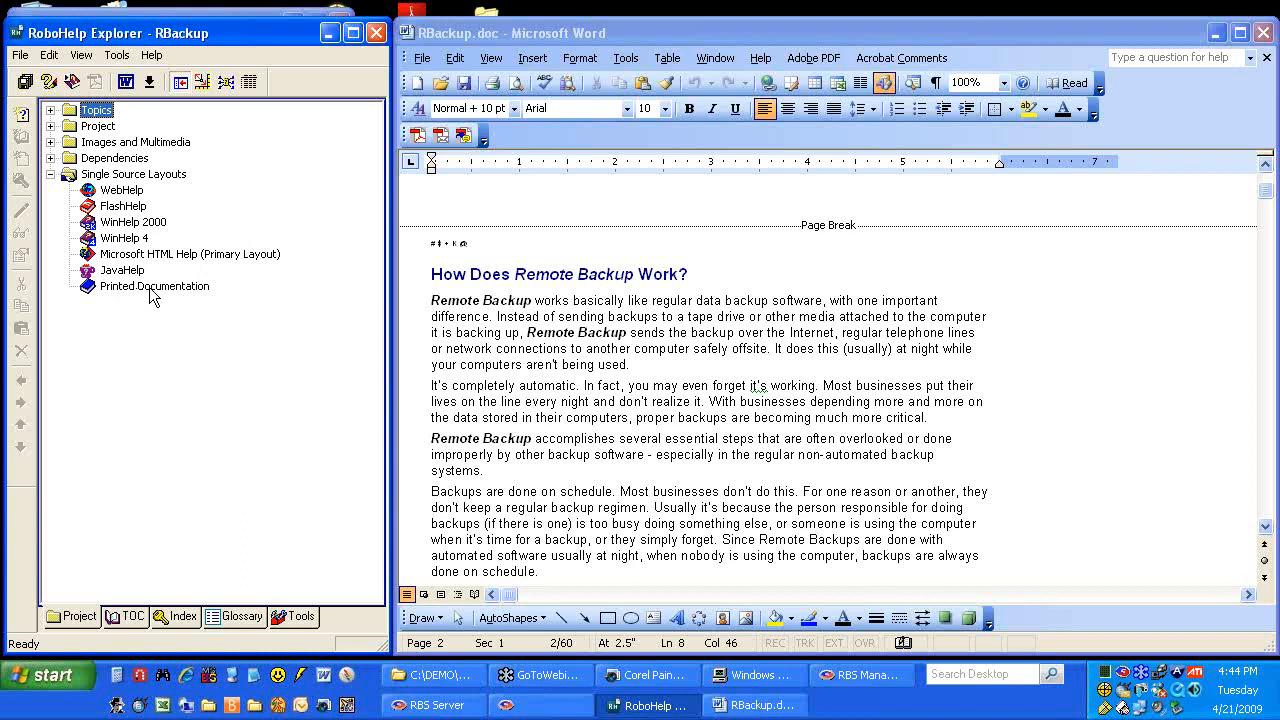
left_click(592, 352)
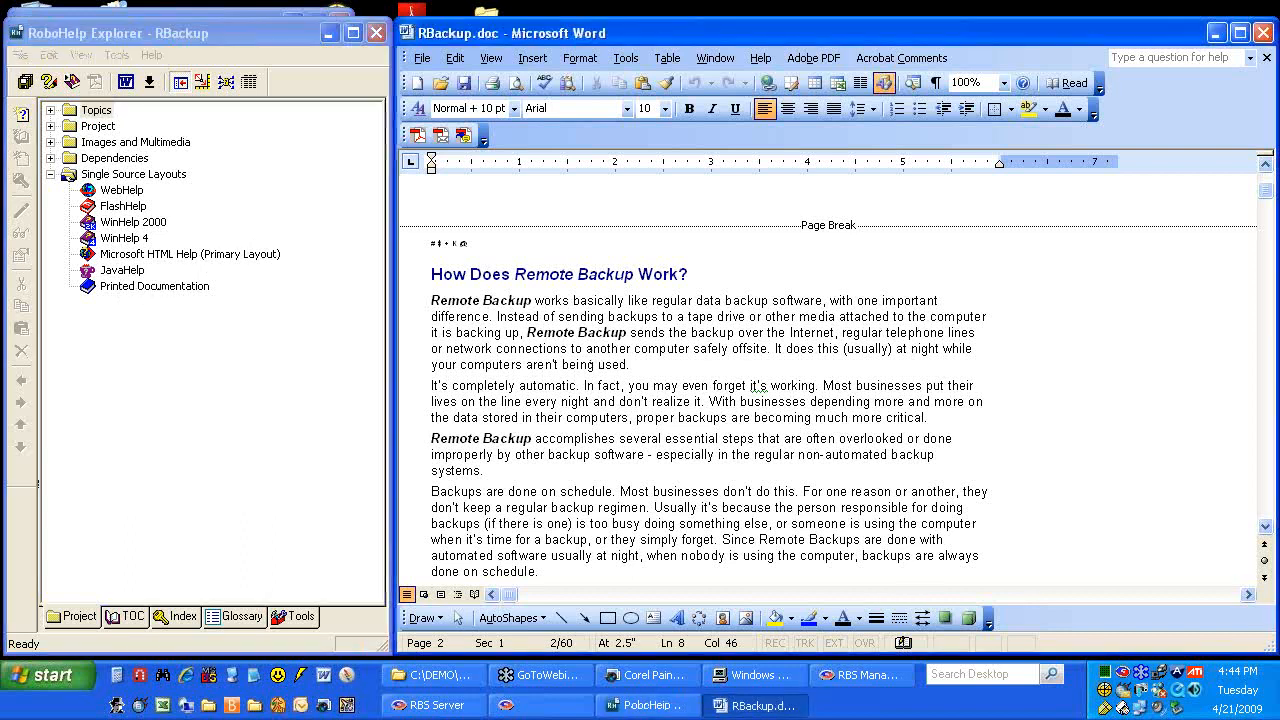
scroll(680, 265, "up", 10)
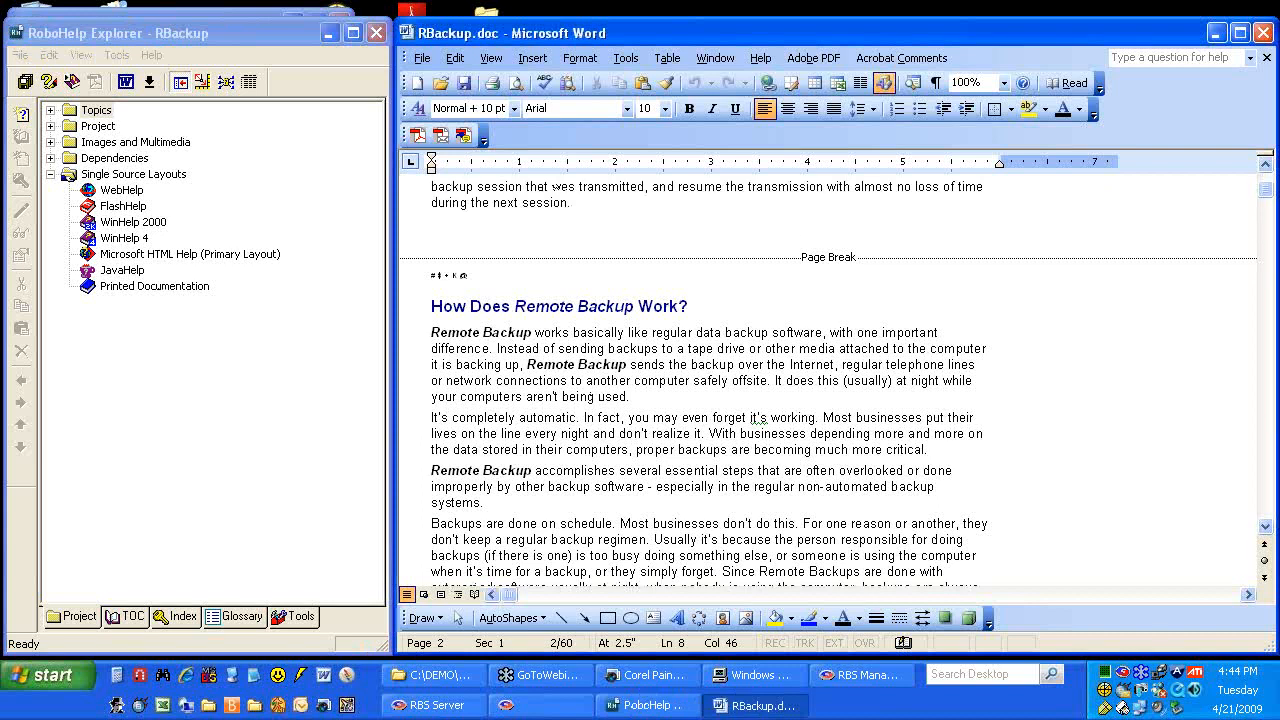
scroll(680, 265, "up", 2)
left_click(550, 323)
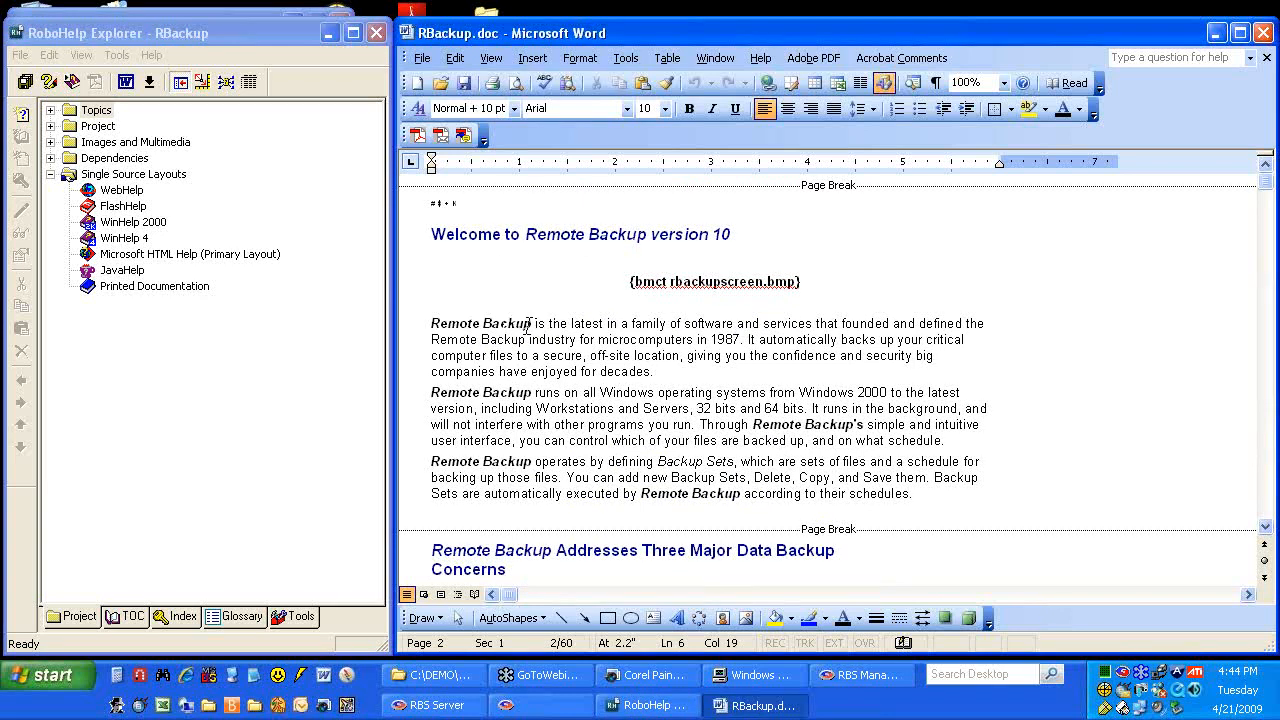
left_click_drag(432, 323, 535, 326)
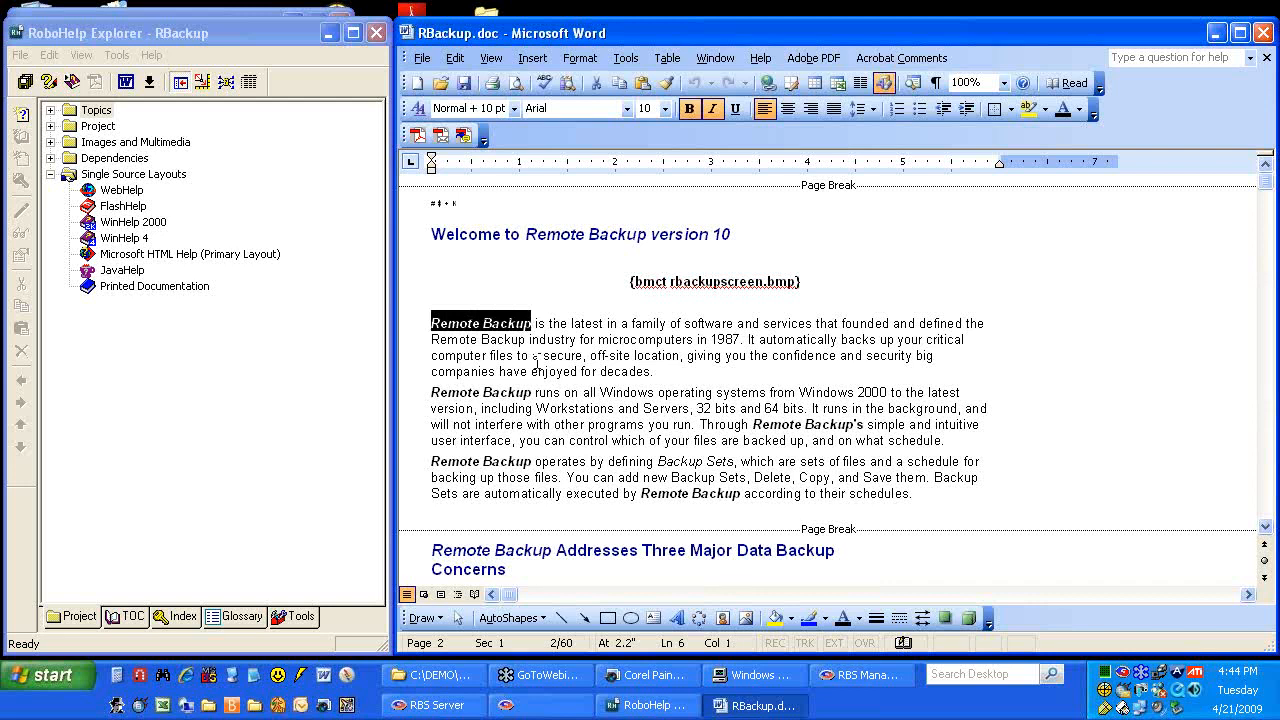
left_click(537, 358)
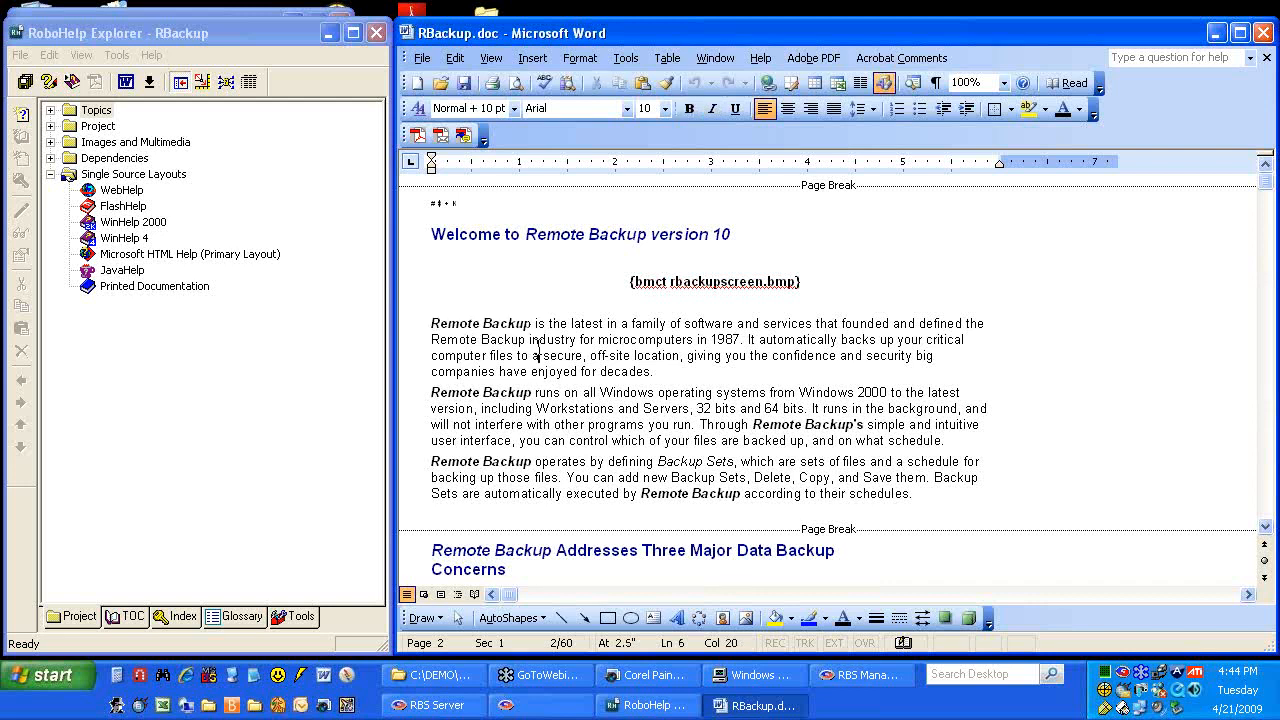
scroll(538, 350, "down", 10)
scroll(538, 348, "down", 15)
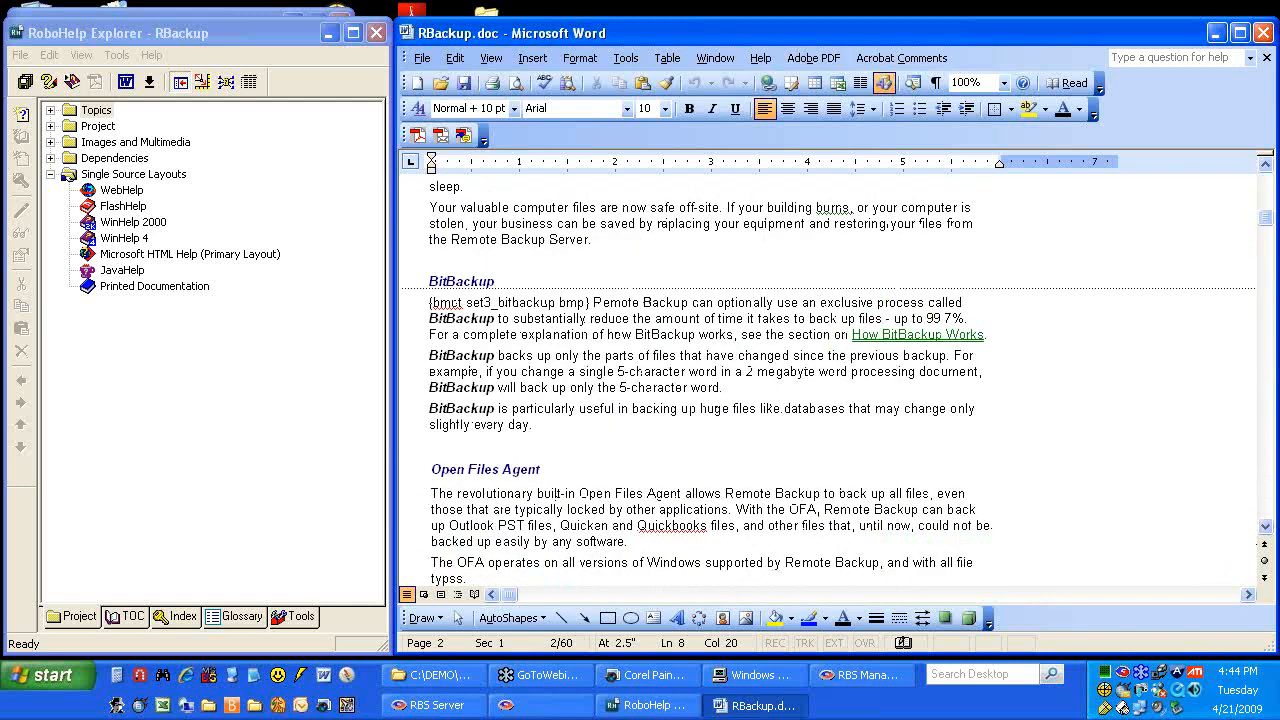
scroll(828, 370, "down", 6)
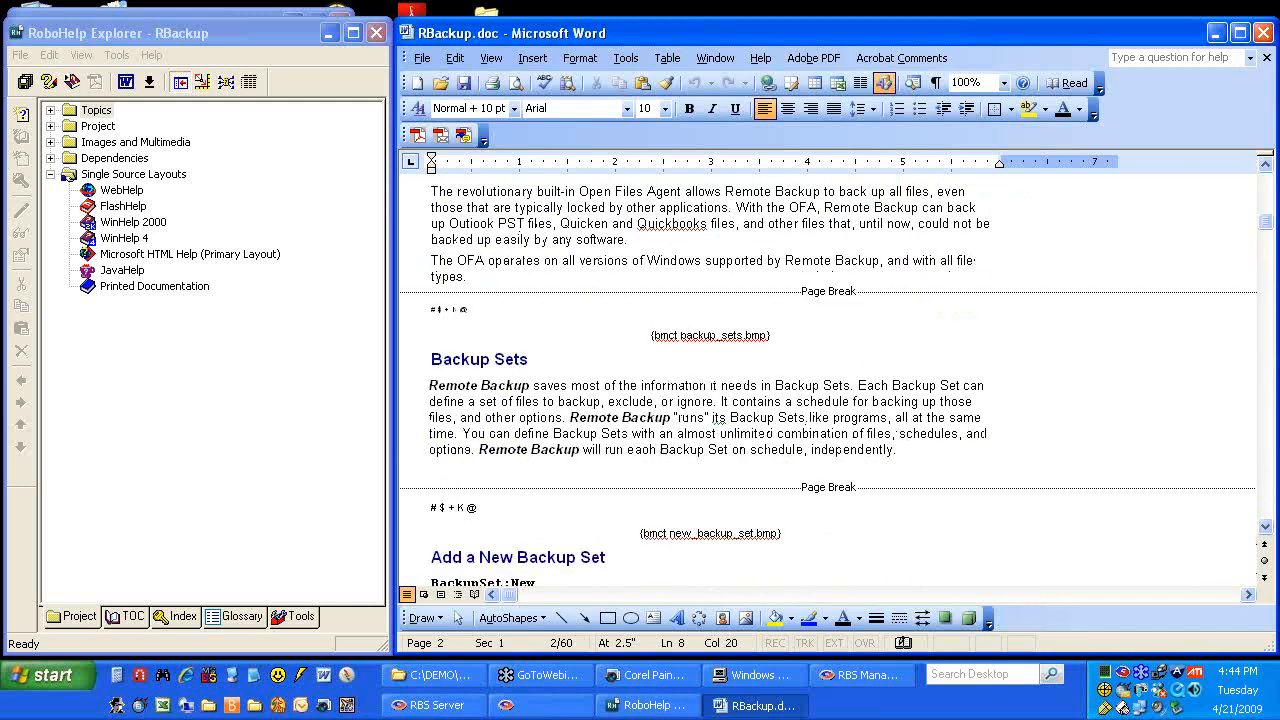
left_click_drag(681, 335, 768, 335)
left_click(758, 363)
Close RoboHelp, return Explorer to C:\DEMO, and bring the backup set settings window forward
left_click(380, 33)
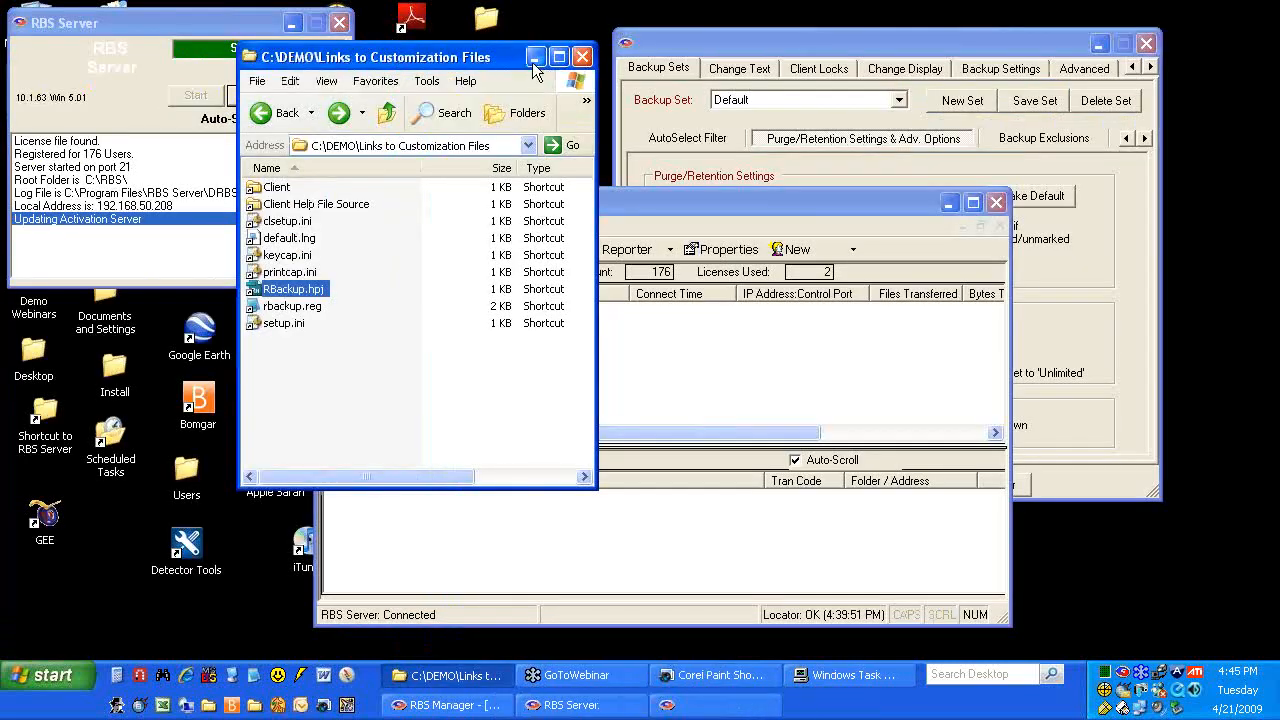
left_click(262, 113)
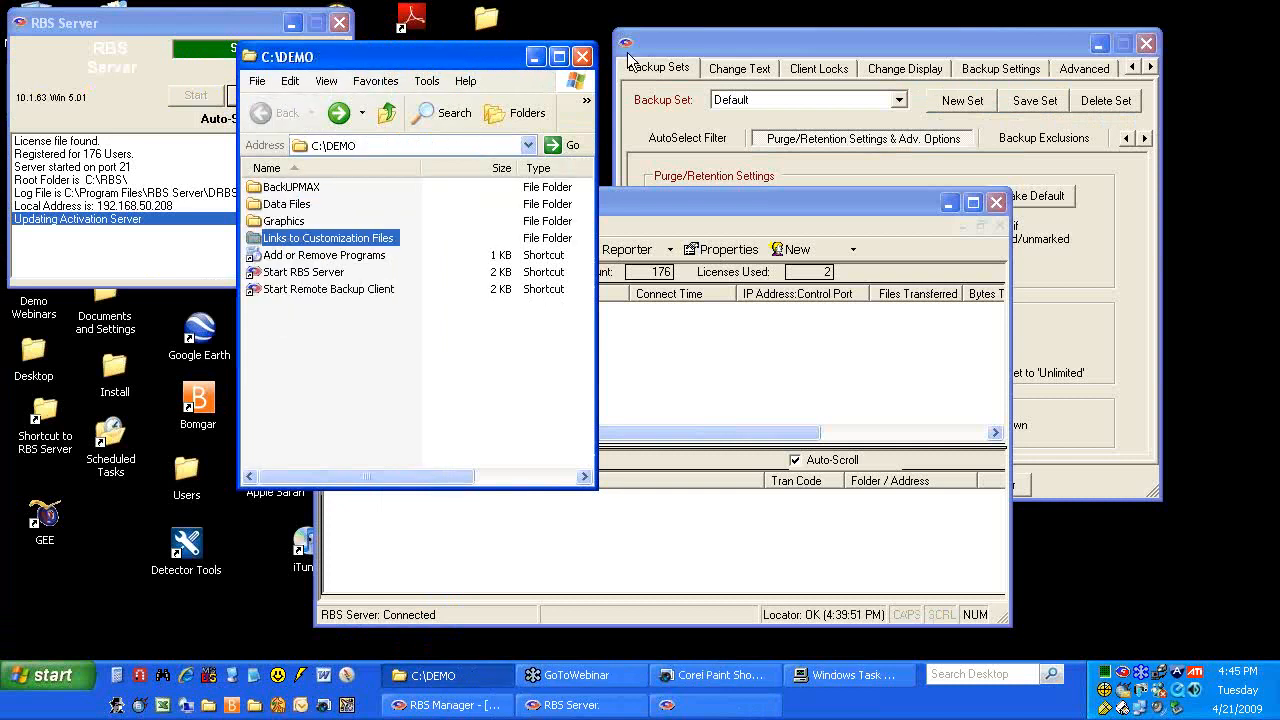
left_click(673, 43)
left_click_drag(704, 40, 526, 50)
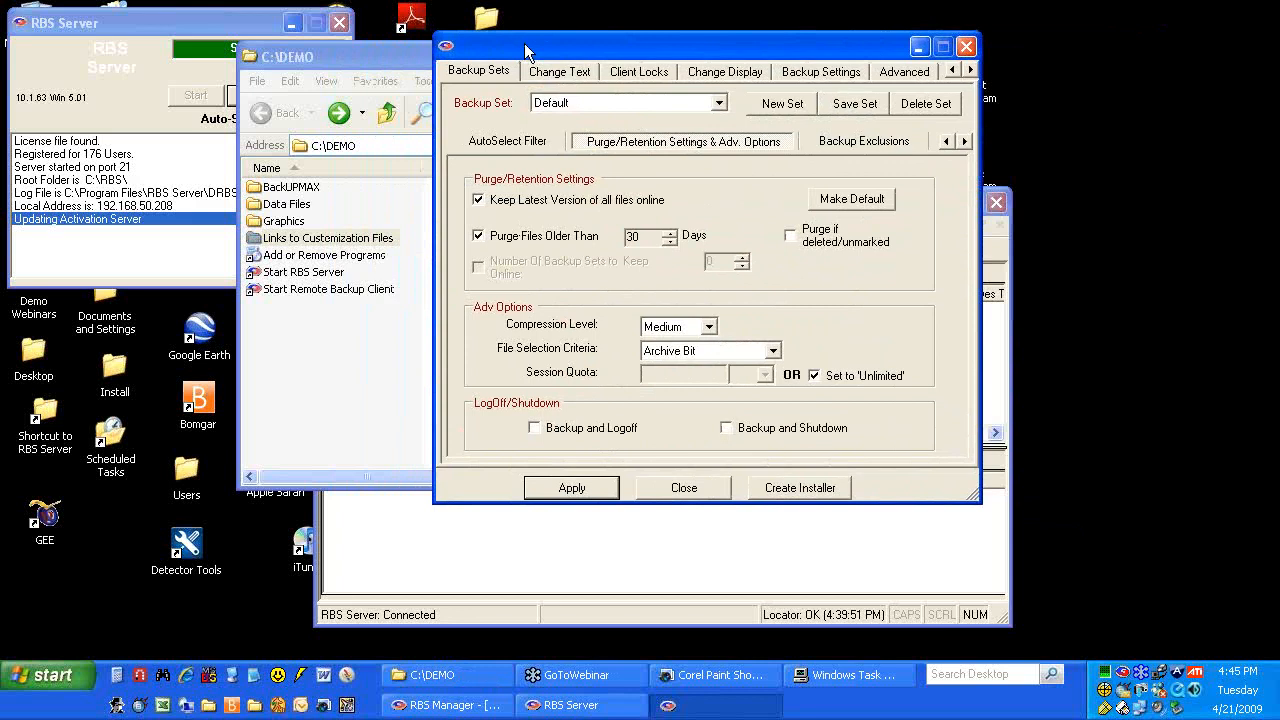
In Create Installer, set the Executable Filename to iglobal
left_click(777, 487)
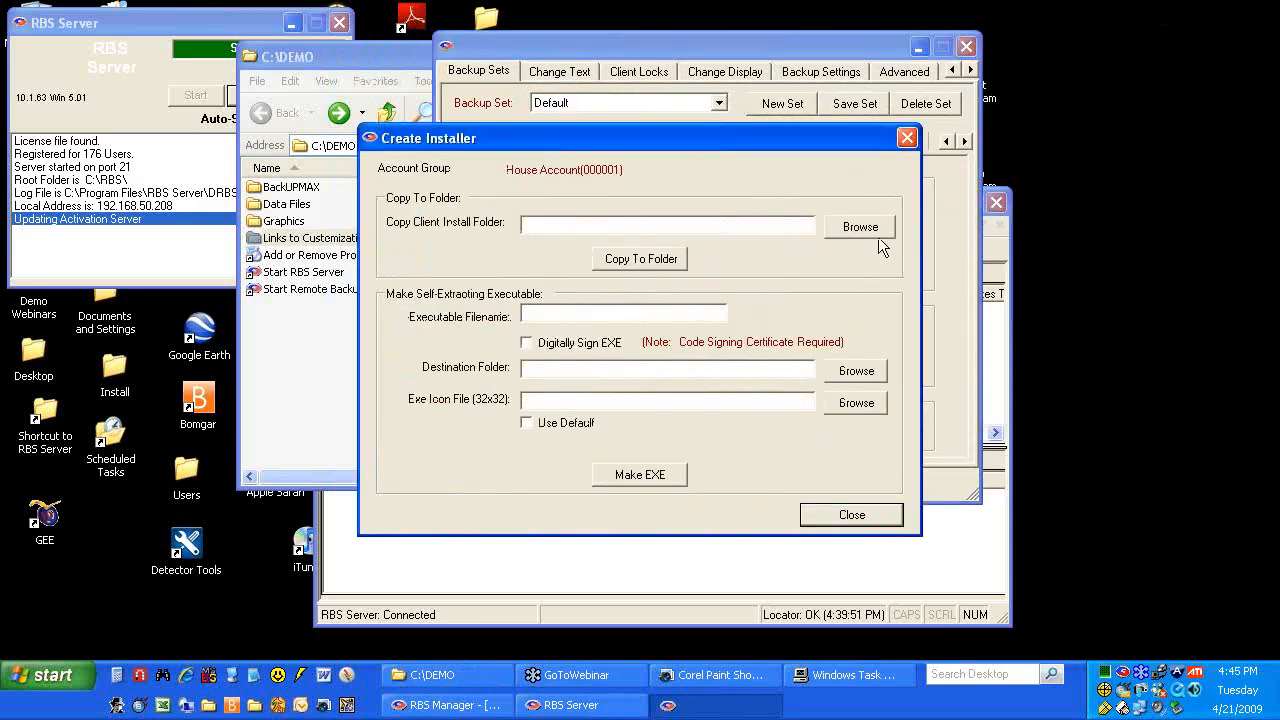
left_click(620, 314)
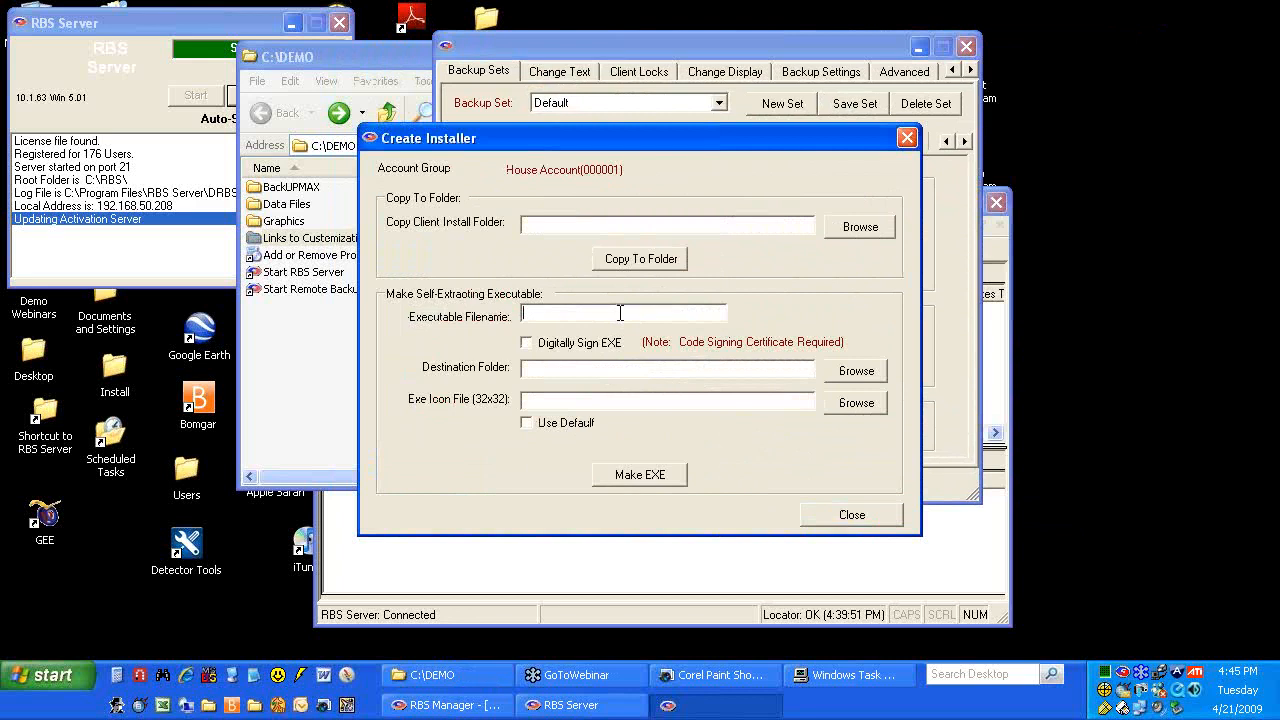
type("global")
Set the installer's Destination Folder to C:\DEMO
left_click(853, 370)
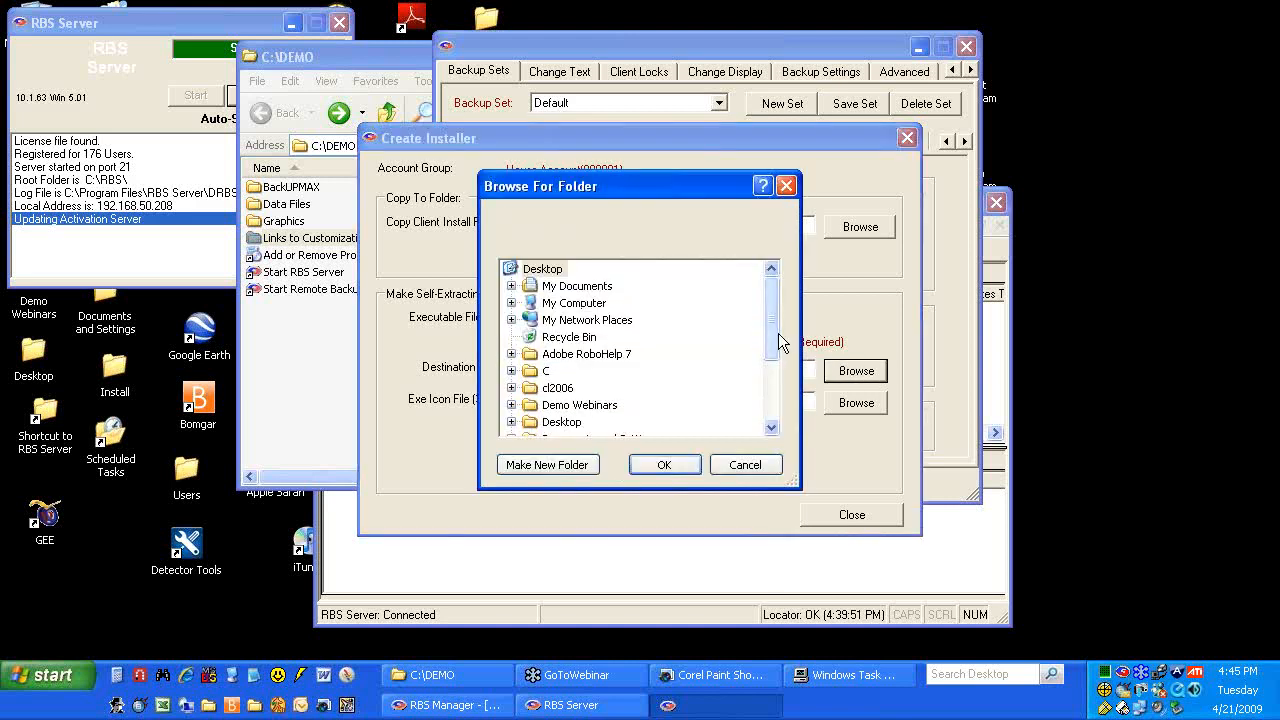
left_click(511, 303)
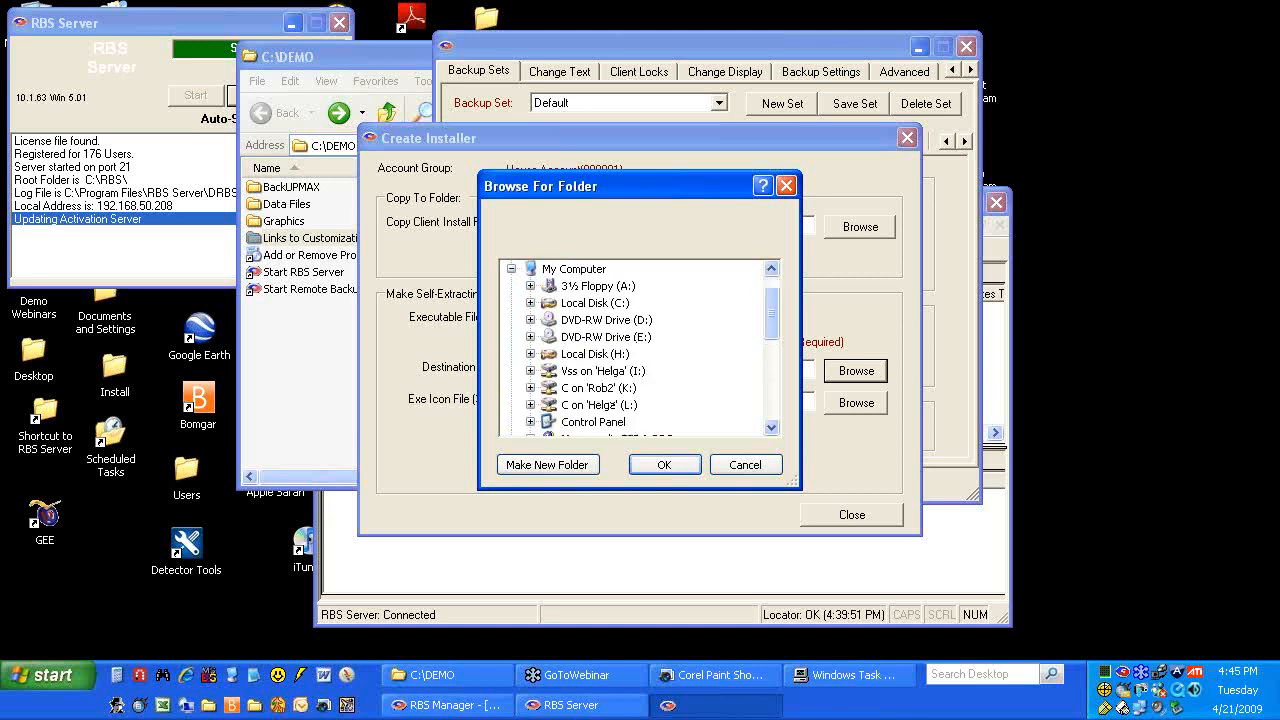
left_click(530, 303)
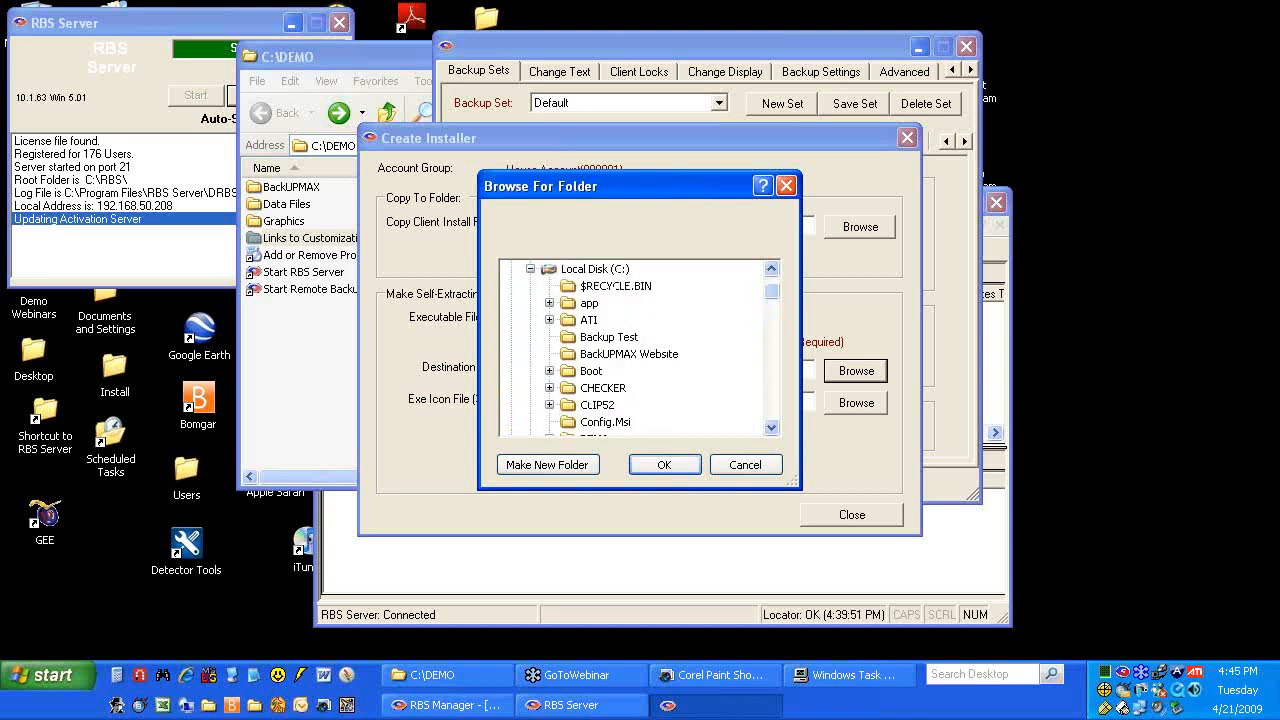
left_click(771, 428)
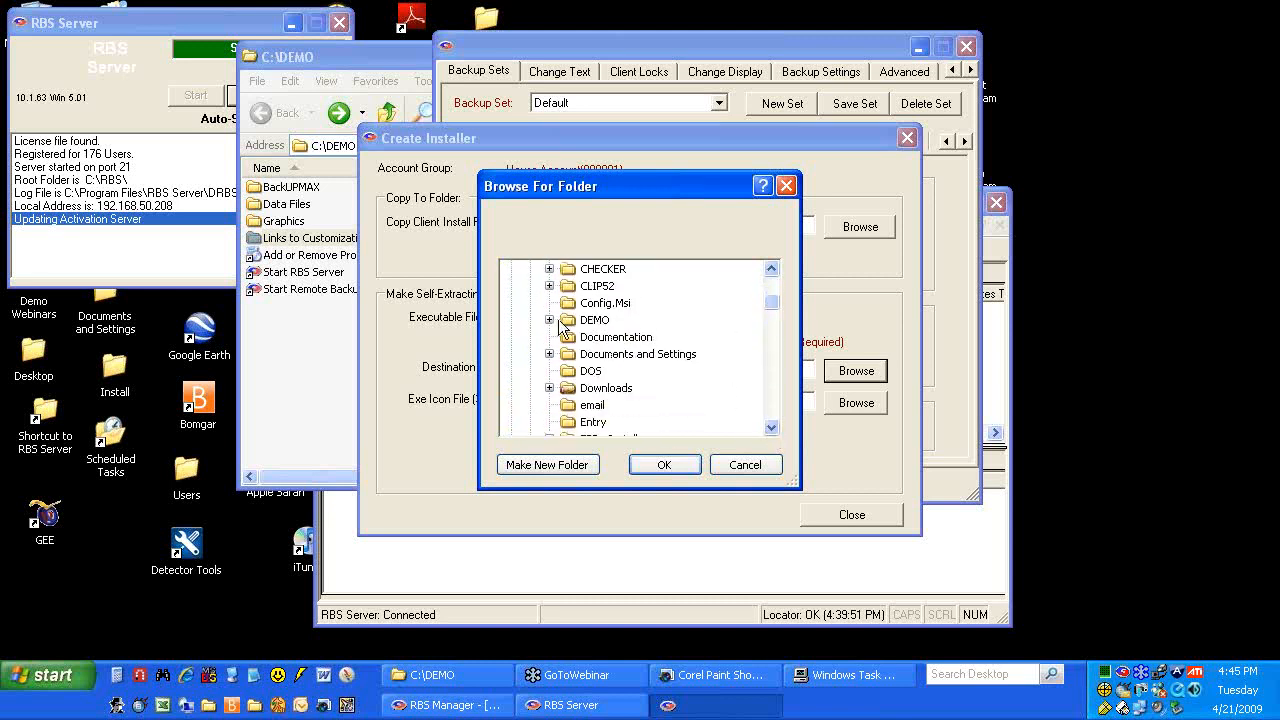
left_click(549, 320)
left_click(595, 321)
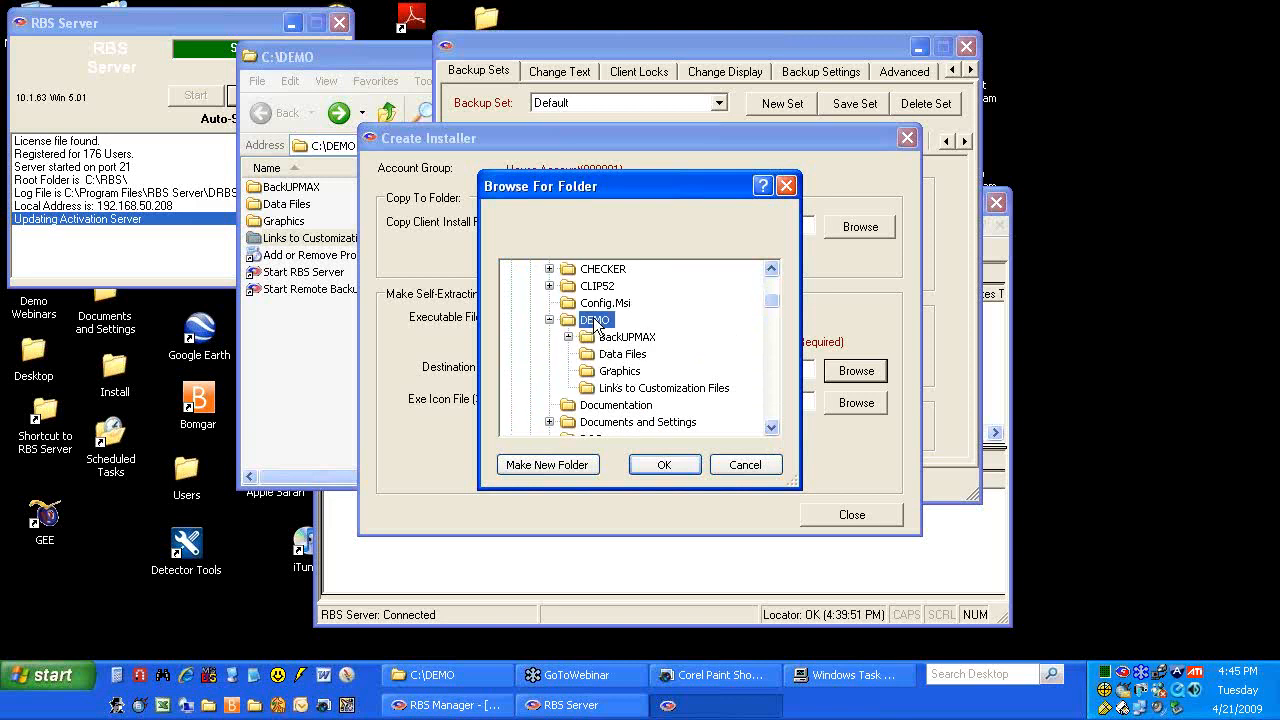
left_click(663, 465)
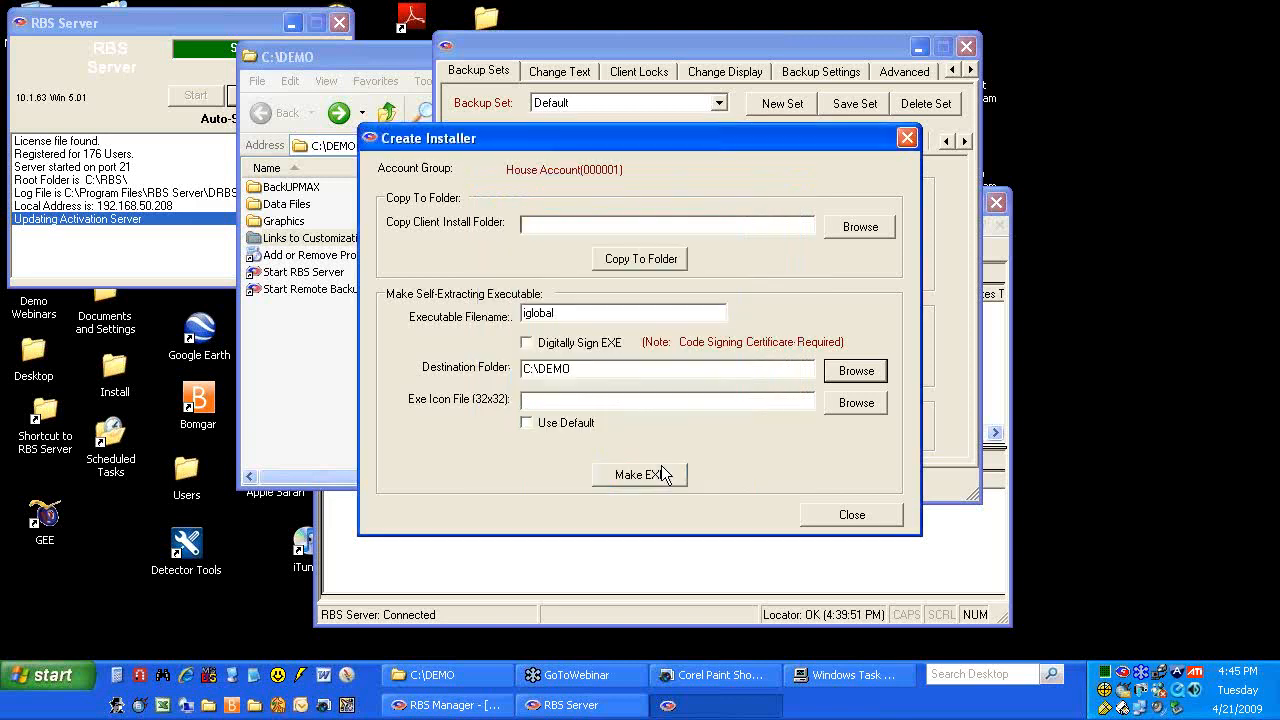
left_click(847, 405)
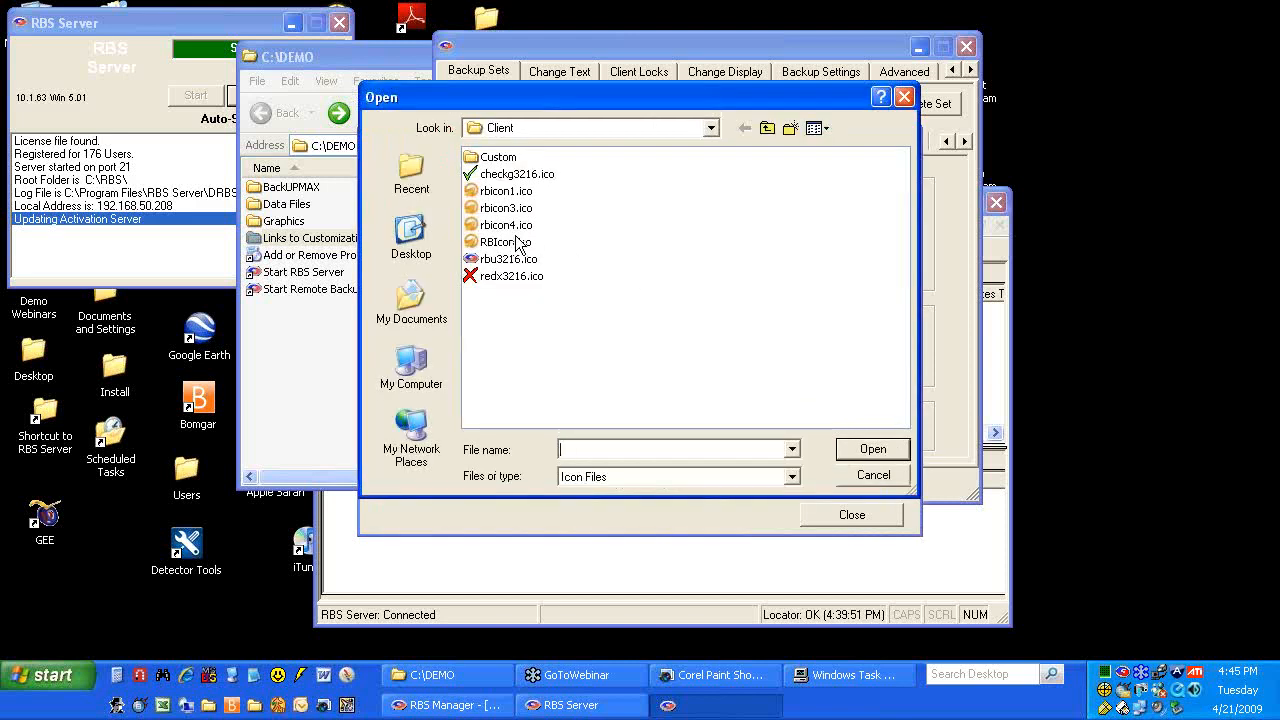
Set the Exe Icon File to C:\DEMO\Graphics\rbu3216.ico
double_click(510, 259)
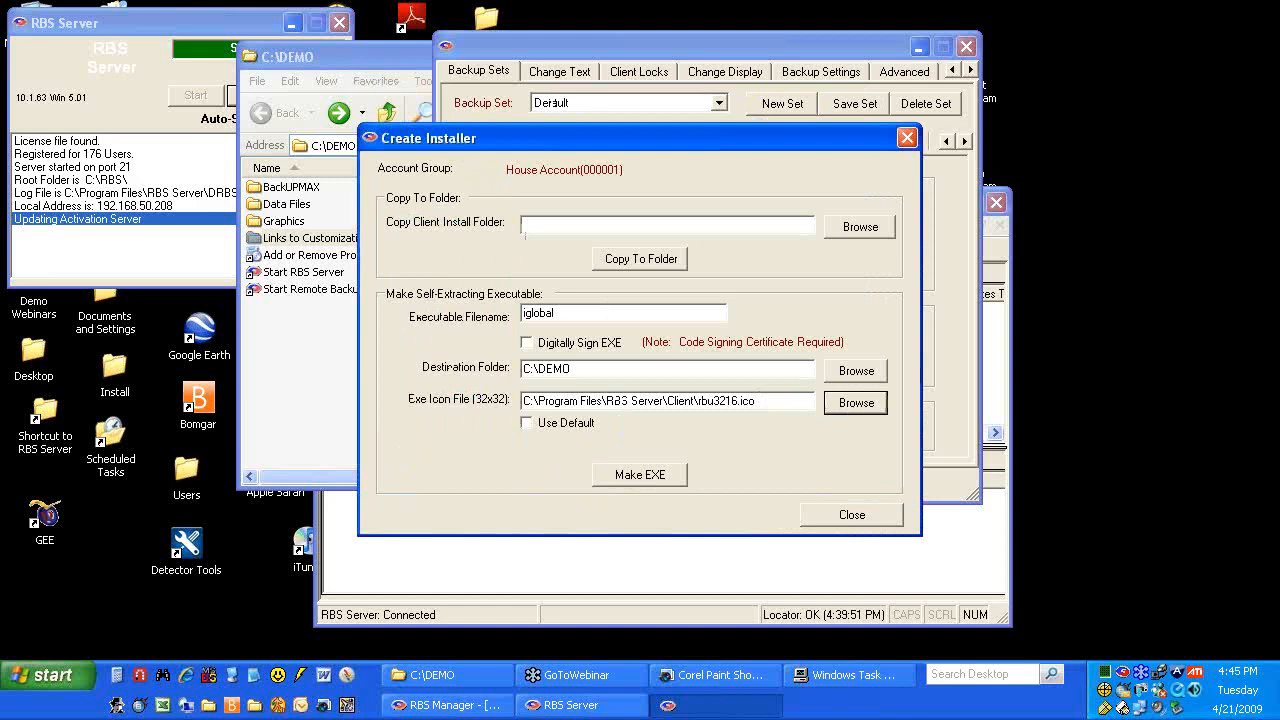
left_click(856, 402)
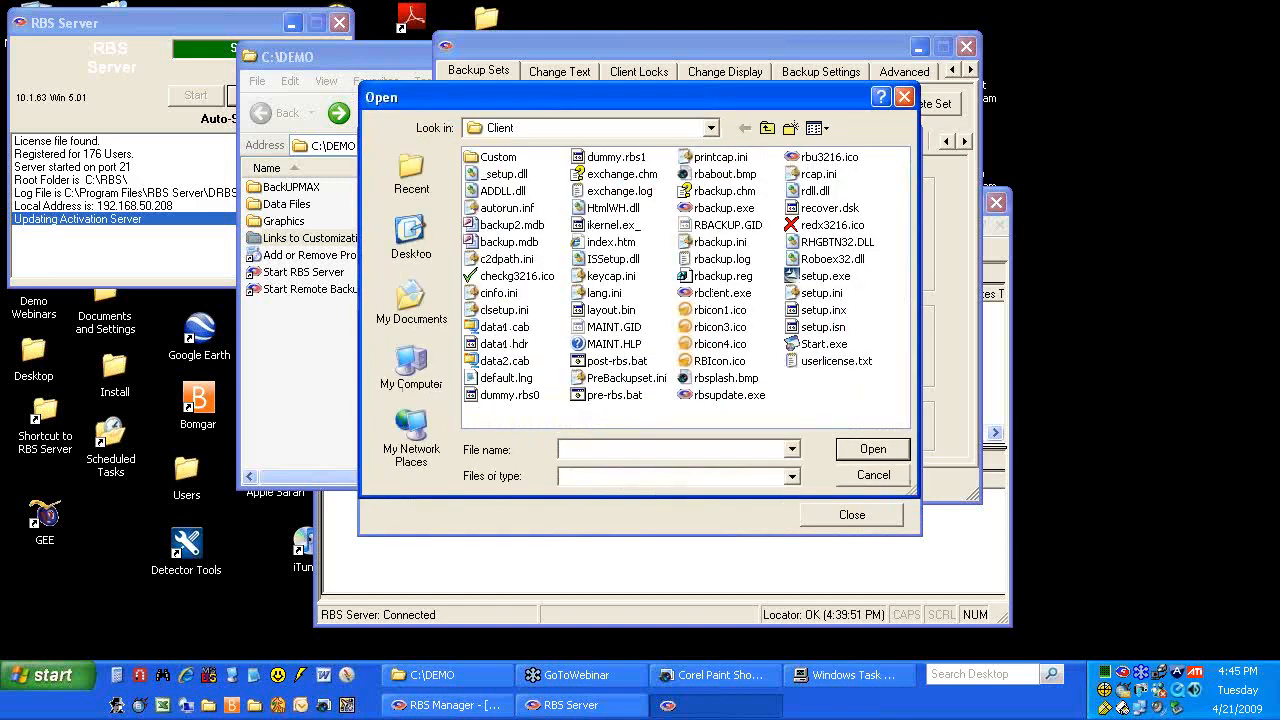
left_click(872, 475)
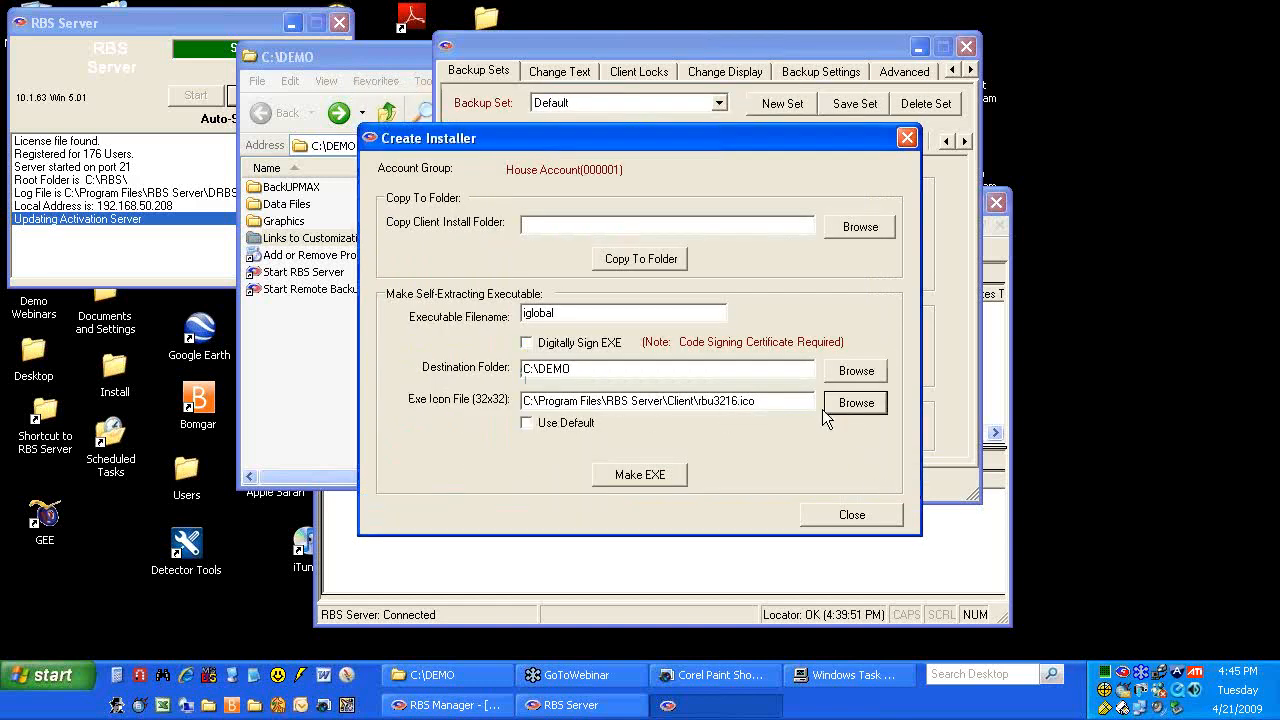
left_click(856, 403)
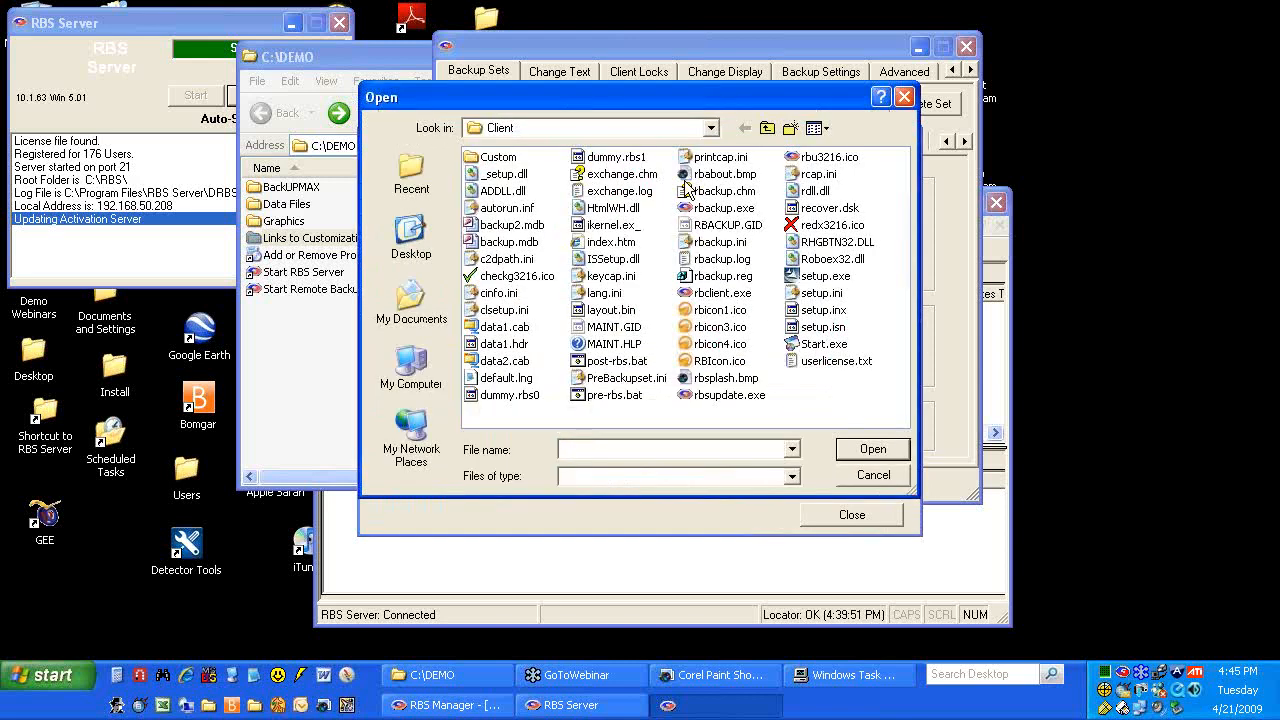
left_click(711, 128)
left_click(539, 228)
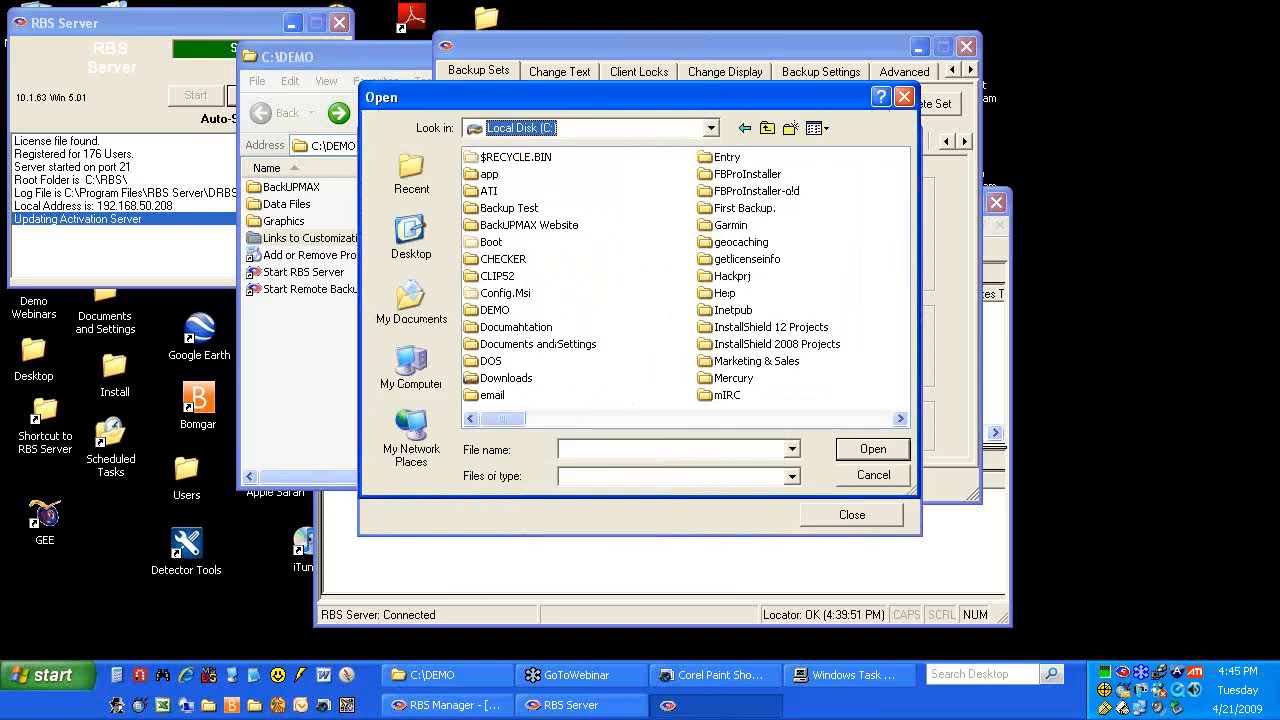
double_click(502, 311)
double_click(506, 190)
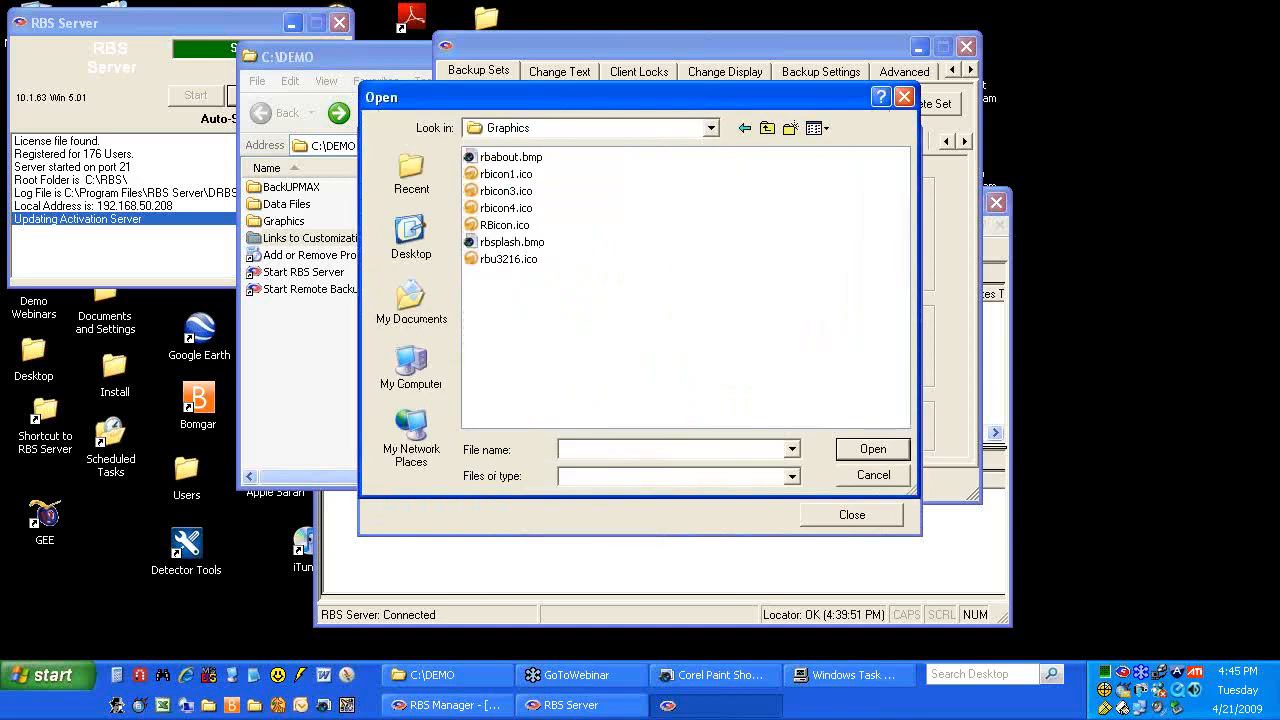
double_click(526, 258)
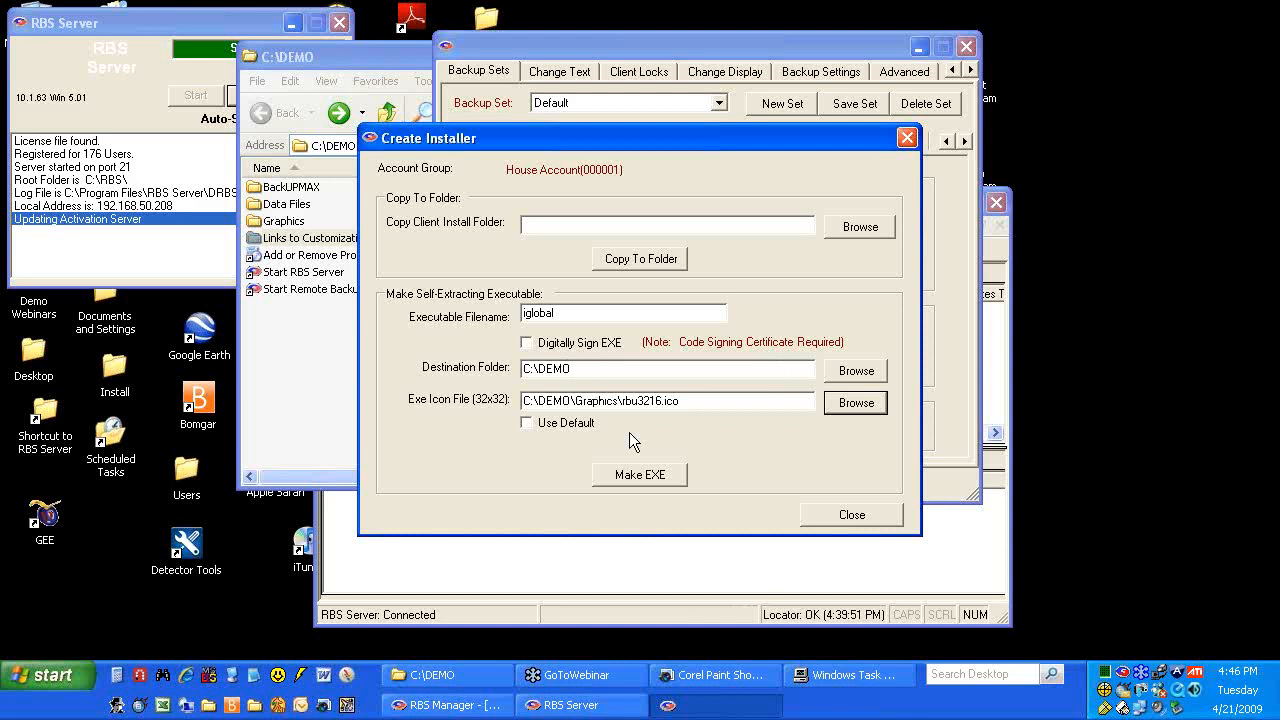
Build the self-extracting installer and confirm iglobal-setup.exe (23,990 KB) appears in C:\DEMO
left_click(640, 476)
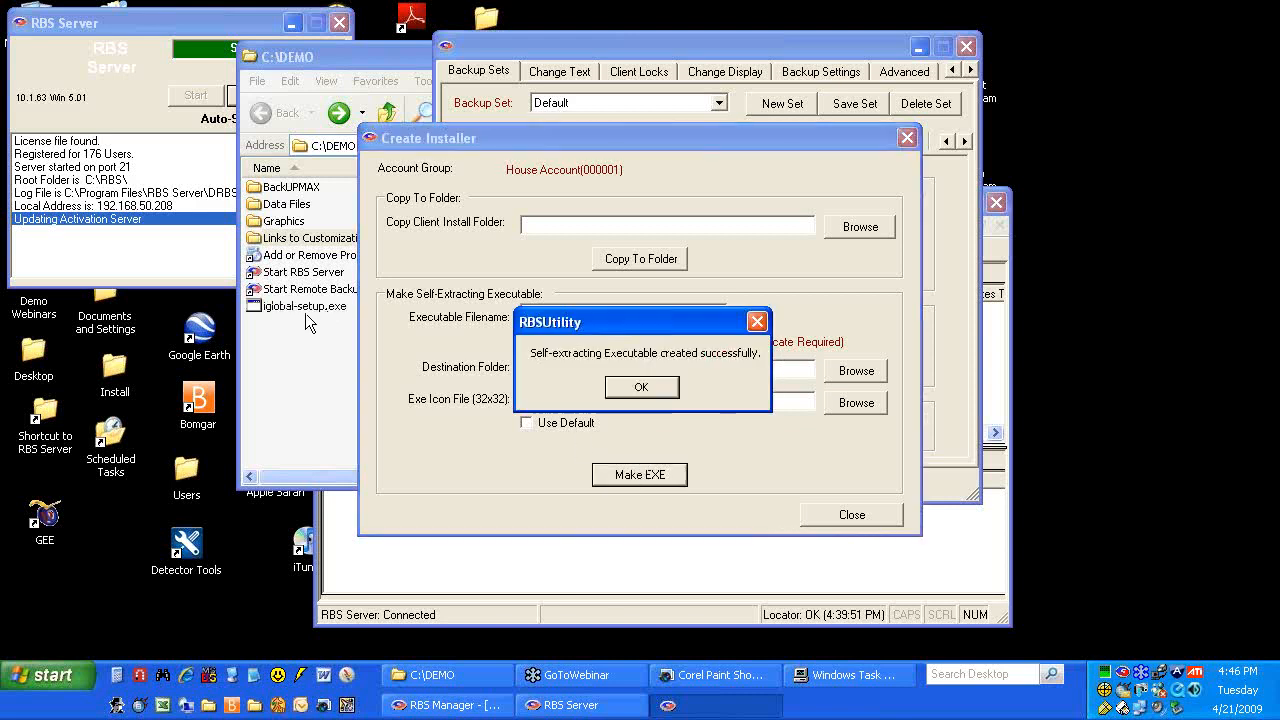
left_click(617, 390)
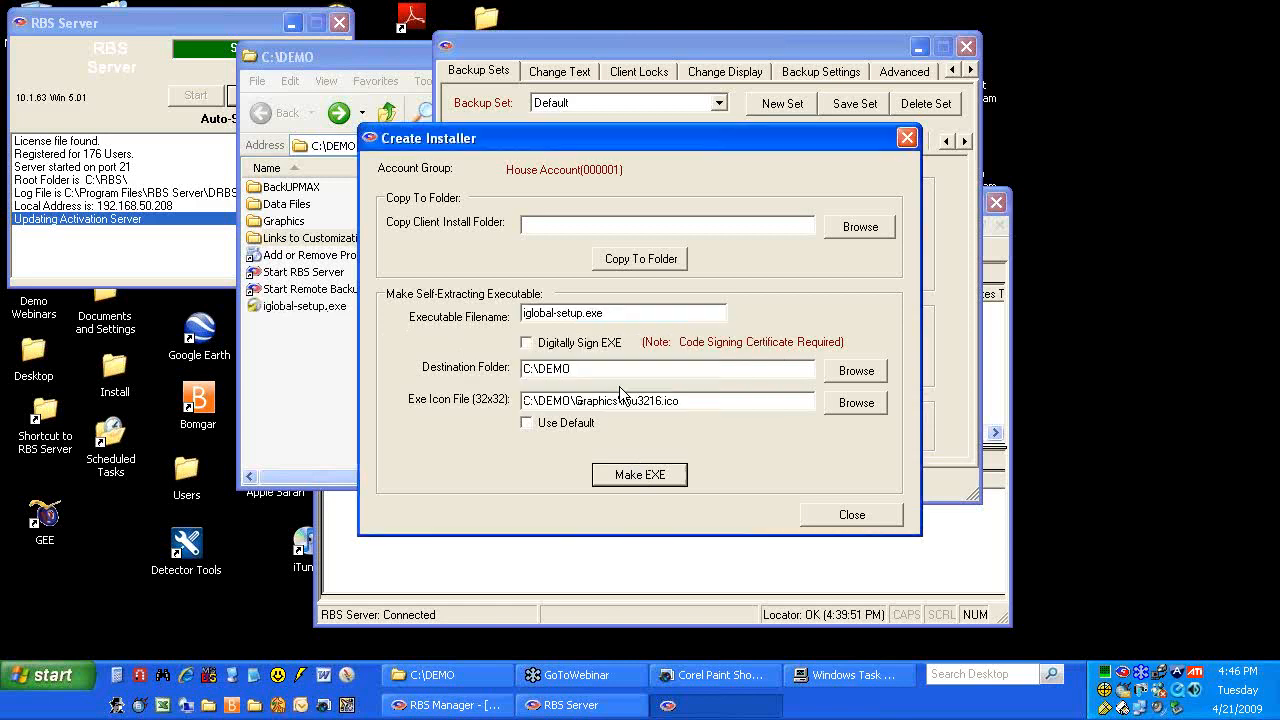
left_click(353, 61)
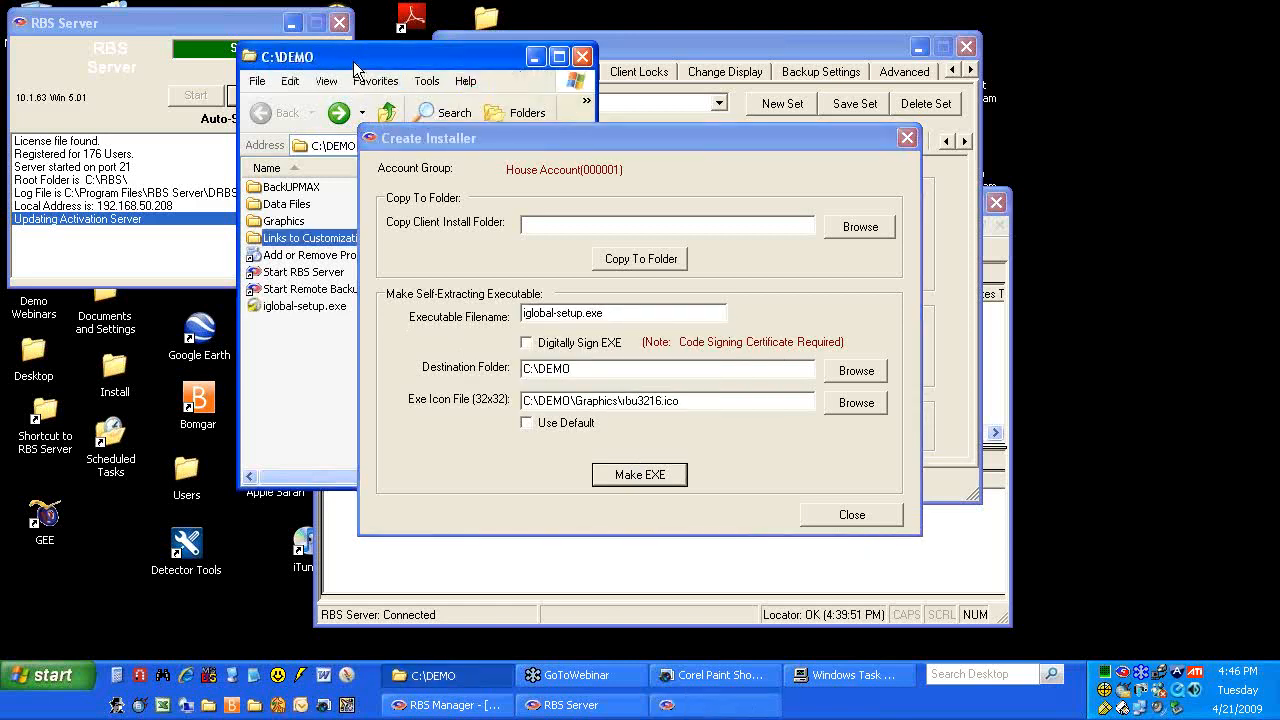
Close the installer and server settings windows, then minimise RBS Manager and RBS Server
left_click(828, 514)
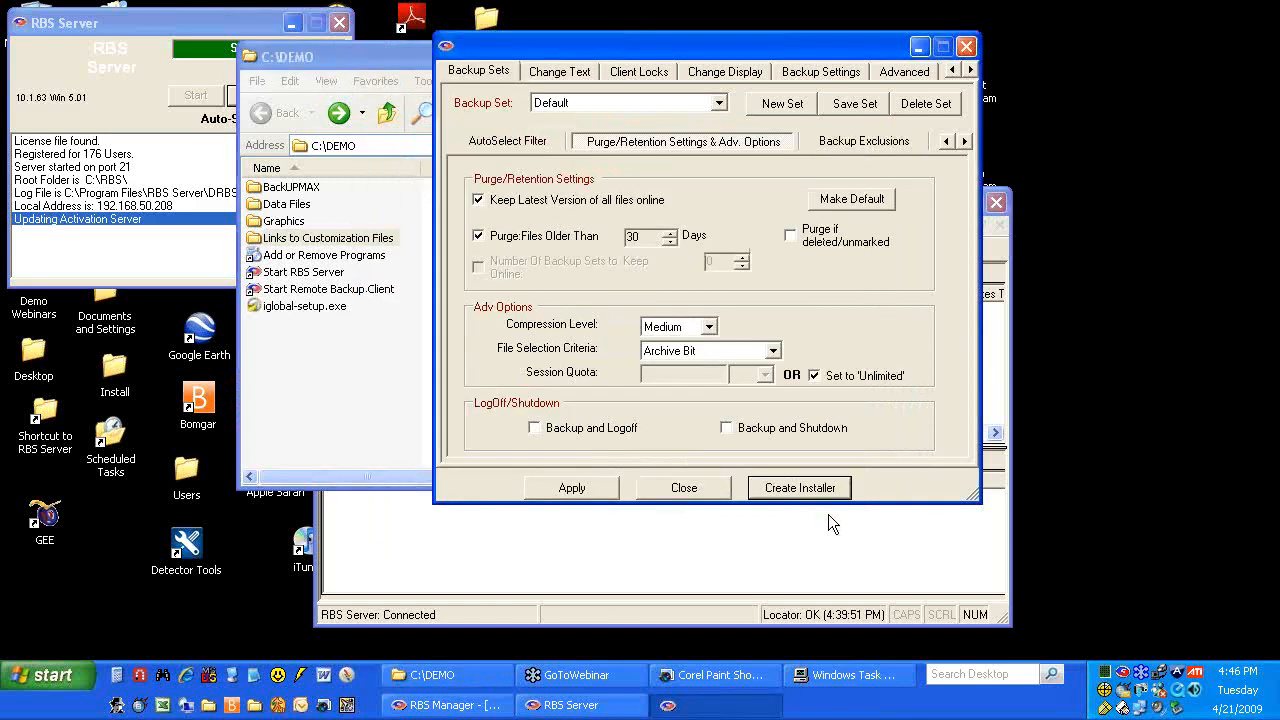
left_click(678, 481)
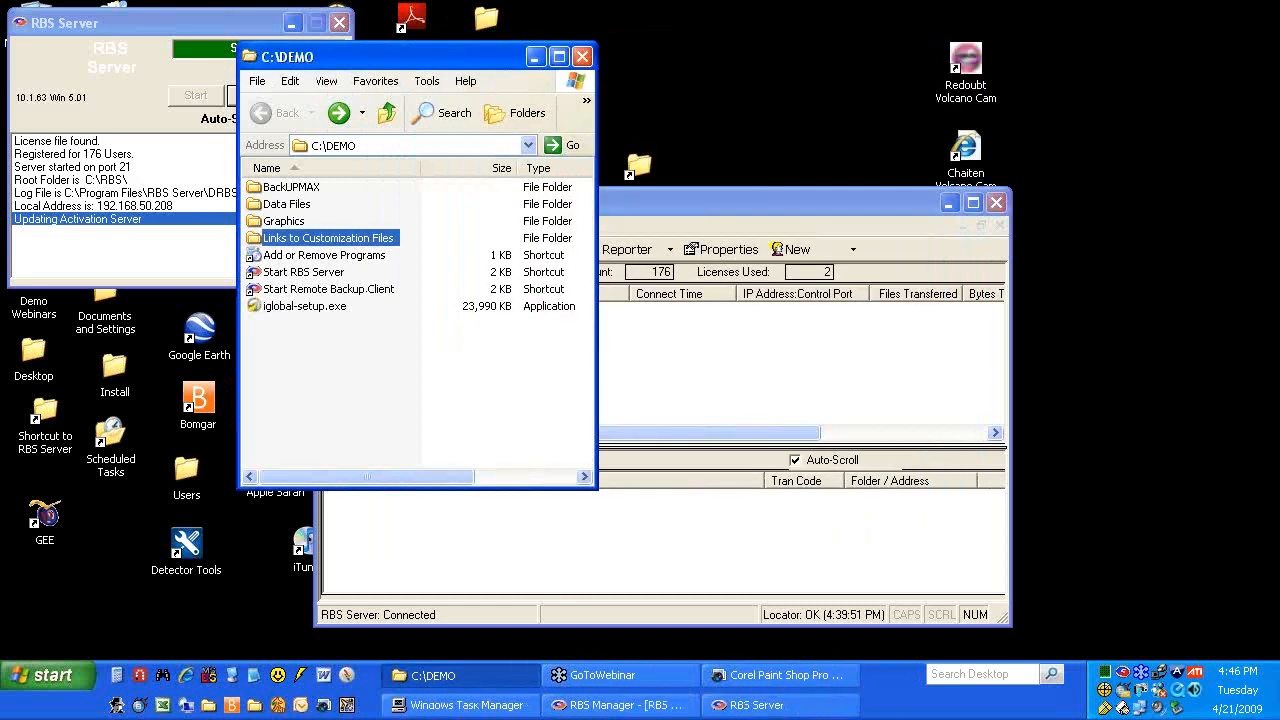
left_click(949, 204)
left_click(292, 23)
Move the C:\DEMO window aside and run iglobal-setup.exe to reach the InstallShield welcome page
left_click_drag(338, 62, 631, 42)
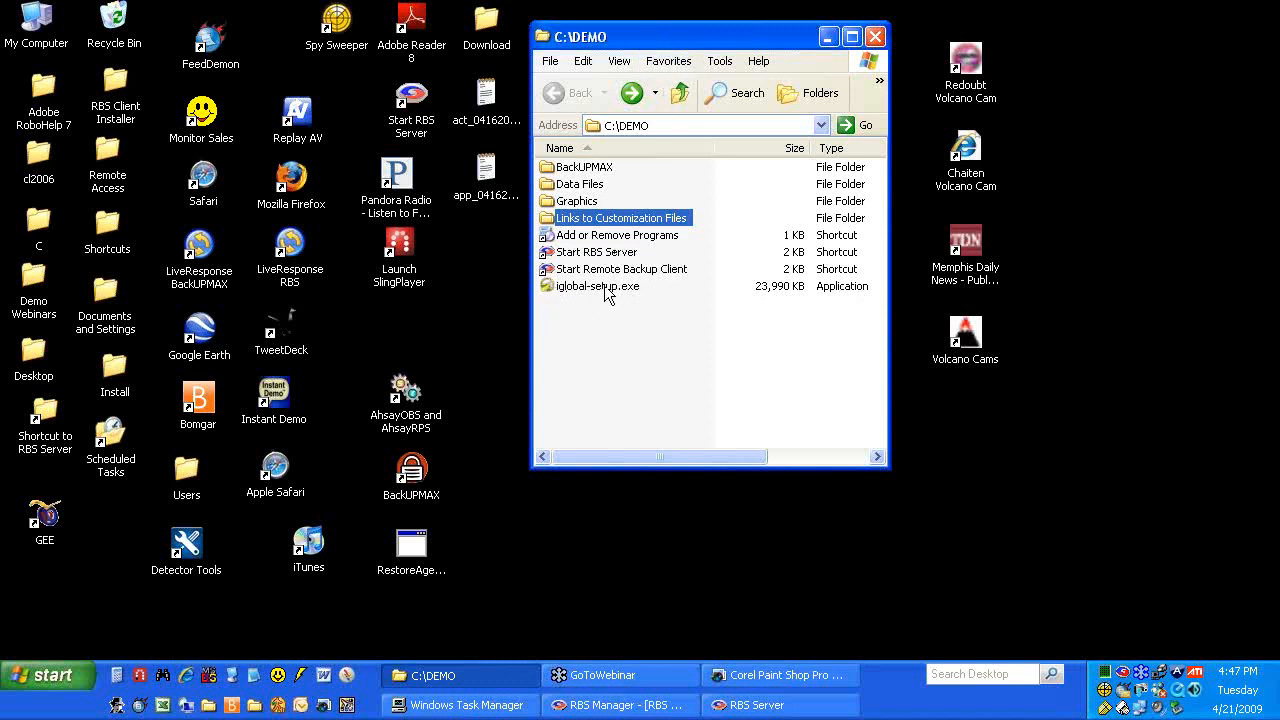
left_click_drag(697, 44, 766, 36)
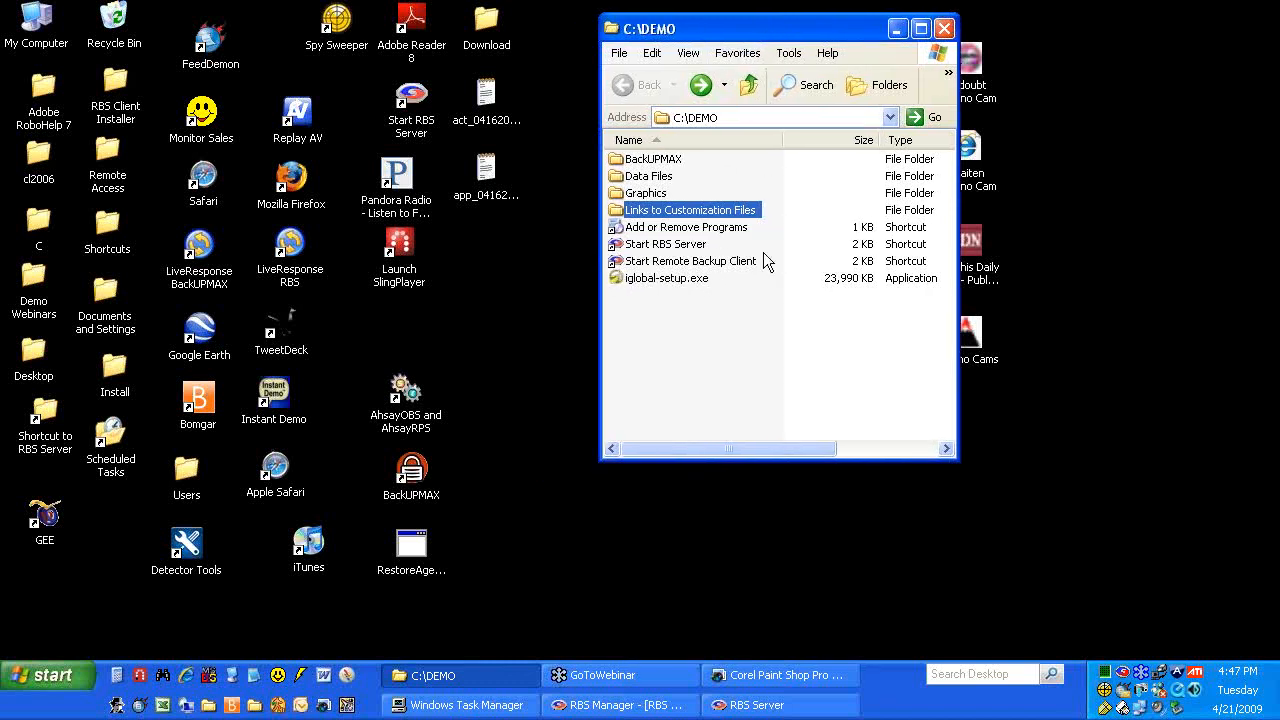
left_click(679, 282)
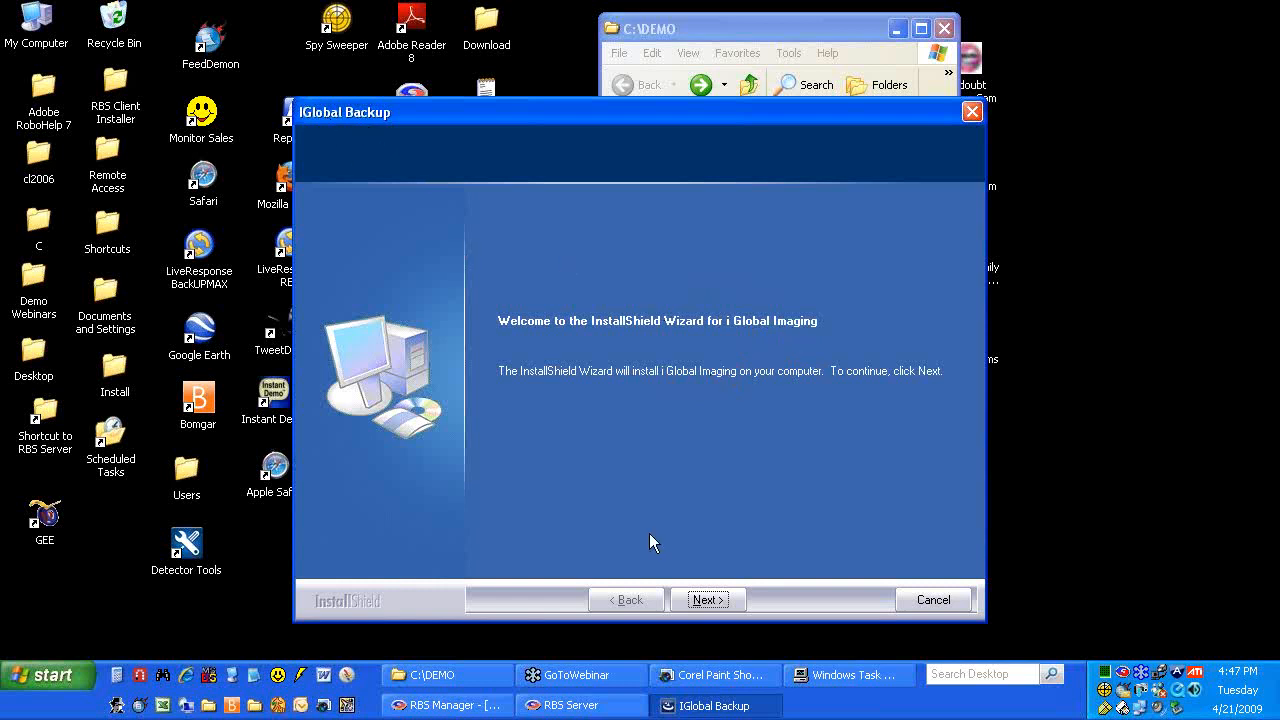
Accept the standard and custom SLA agreements and keep the C:\Program Files\IGlobal Backup destination
left_click(705, 600)
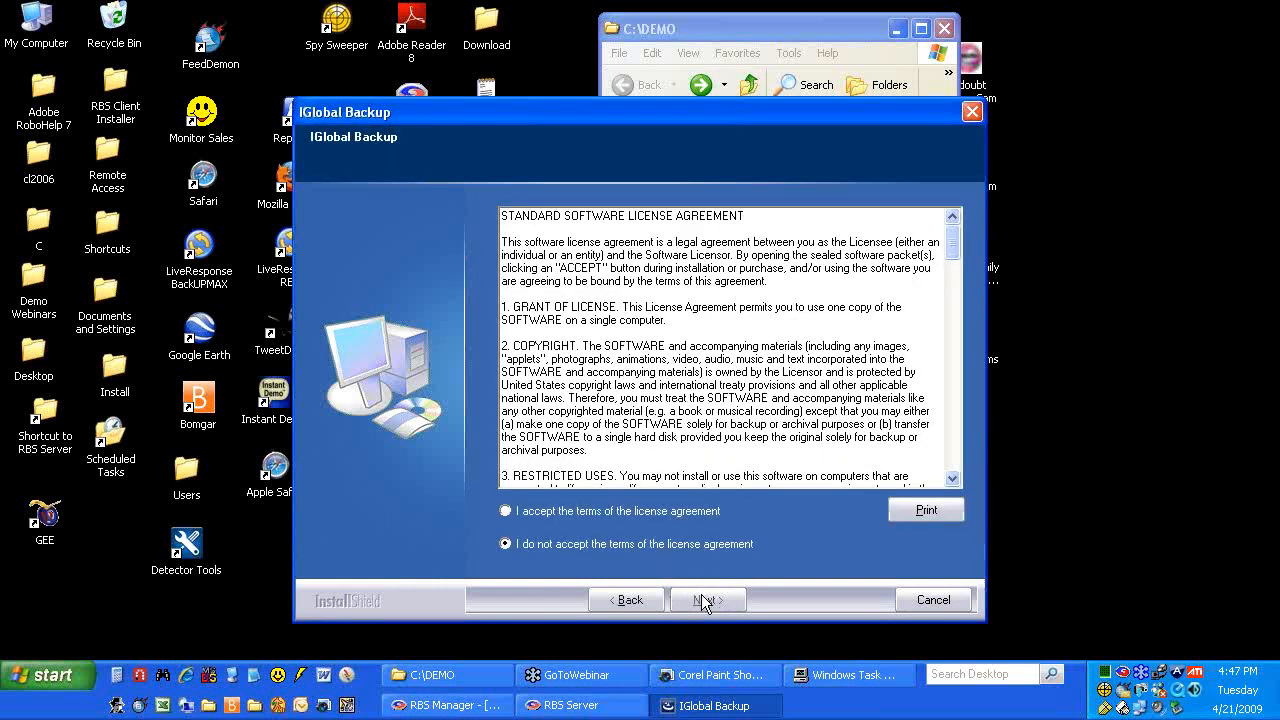
left_click(507, 511)
left_click(718, 600)
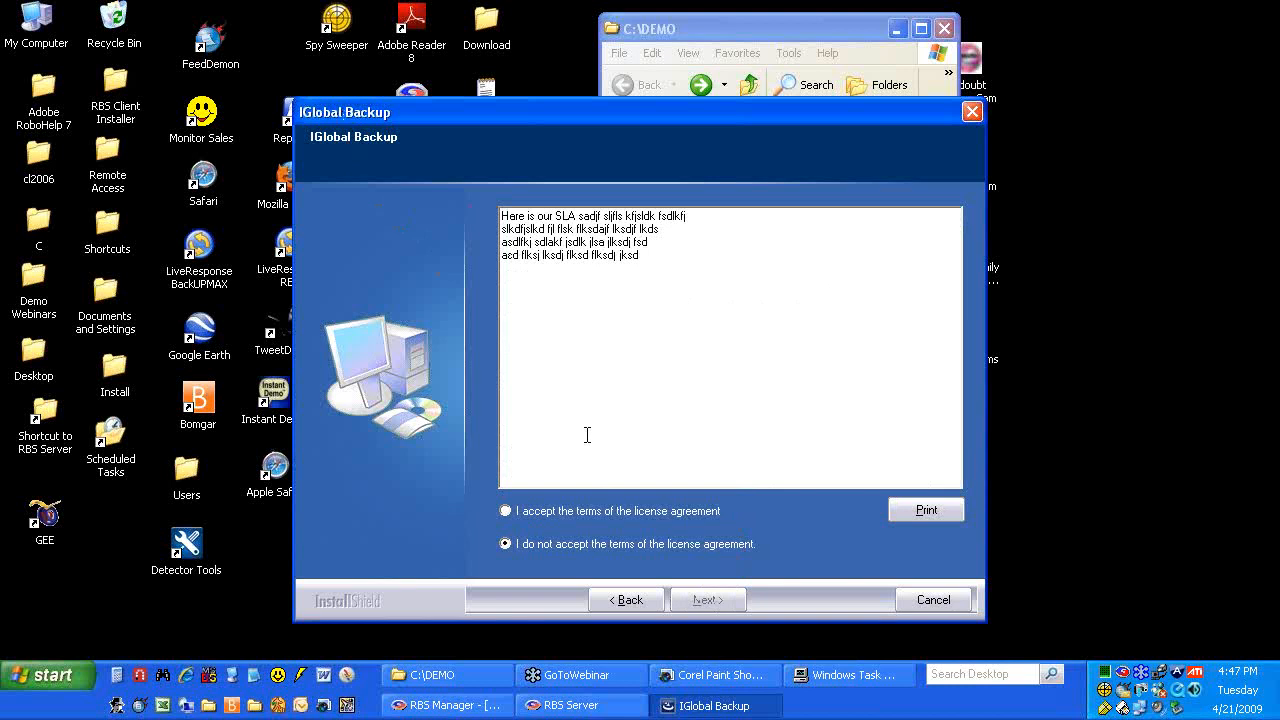
left_click_drag(635, 115, 638, 77)
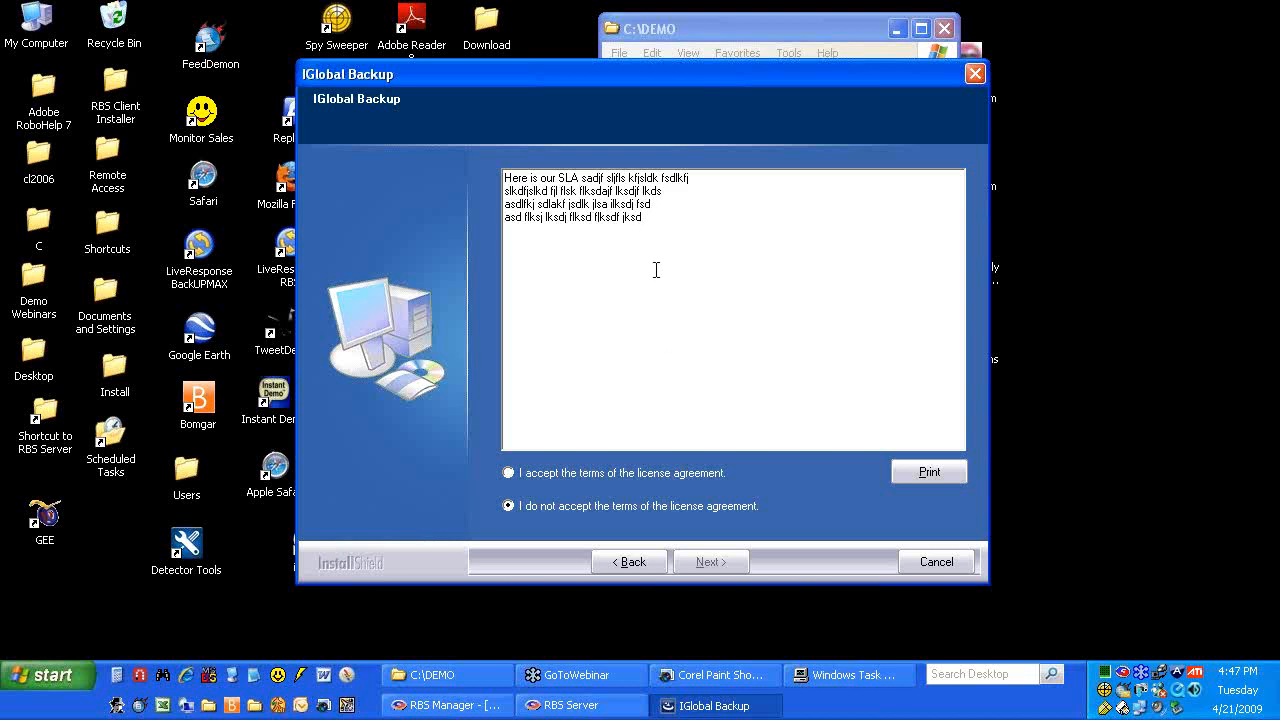
left_click(512, 474)
left_click(710, 562)
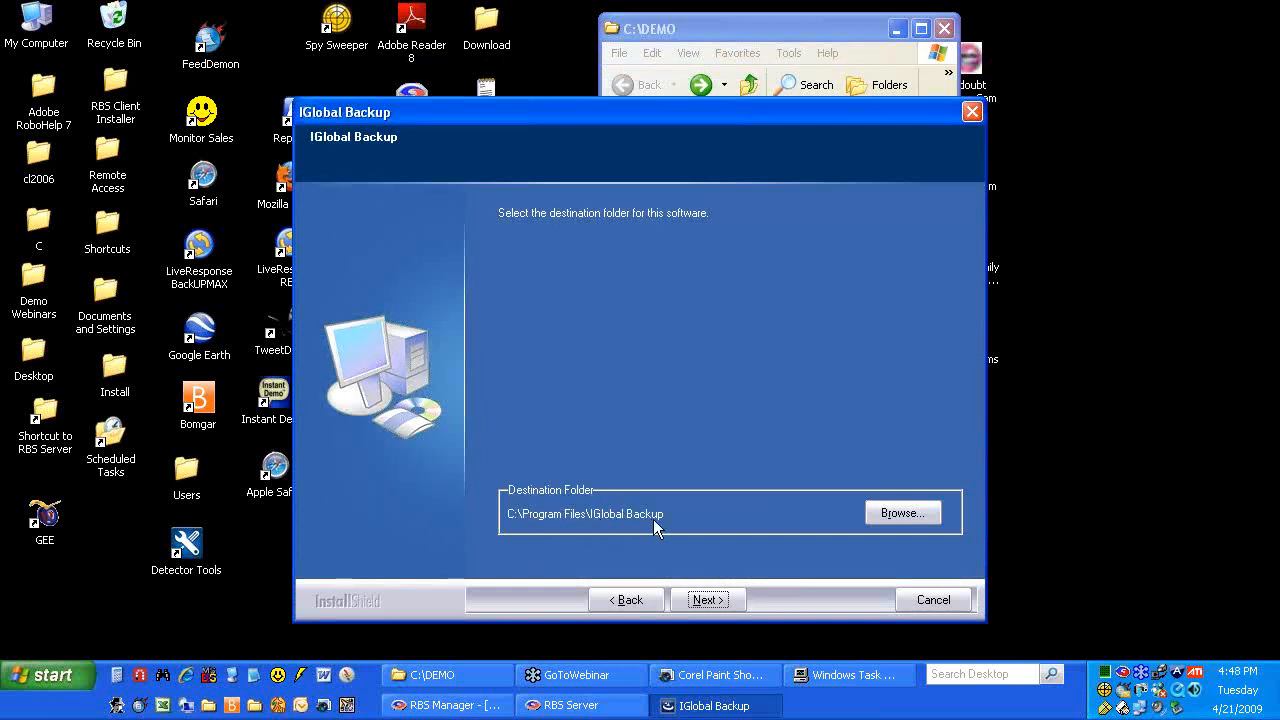
left_click(705, 601)
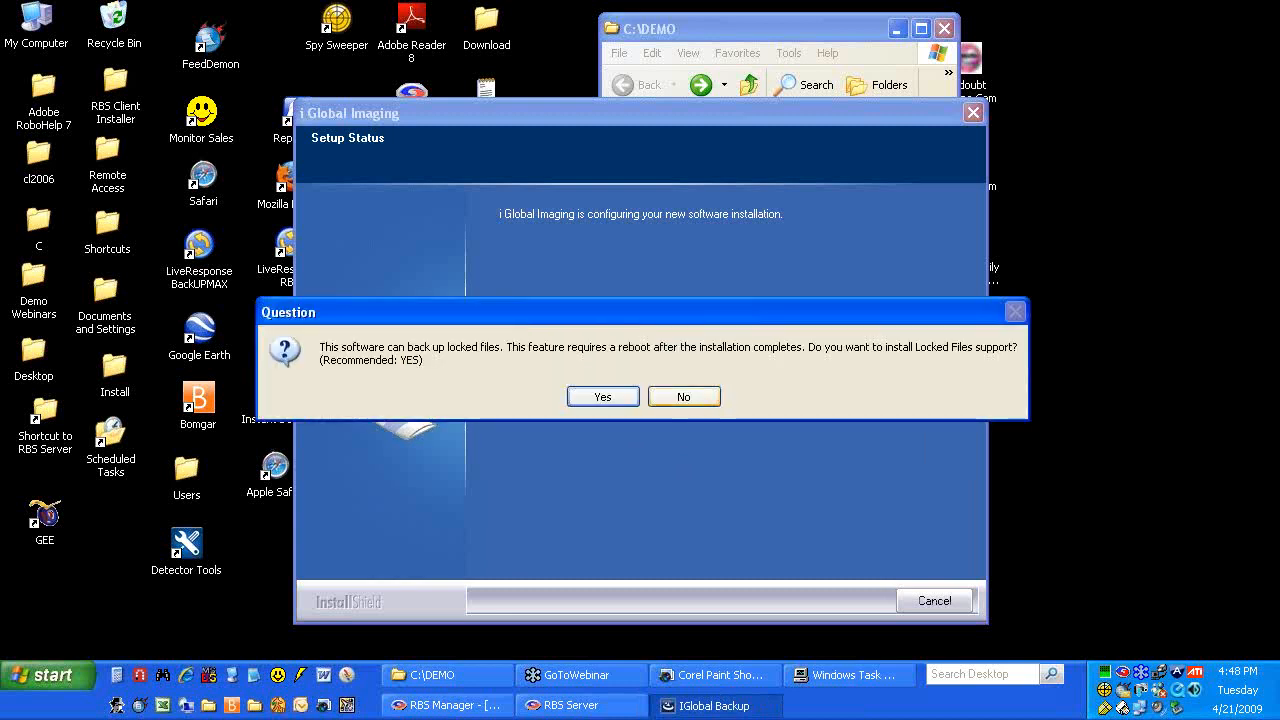
Decline Locked Files support and move the New Registration/Disaster Recovery dialog up and right
left_click(697, 397)
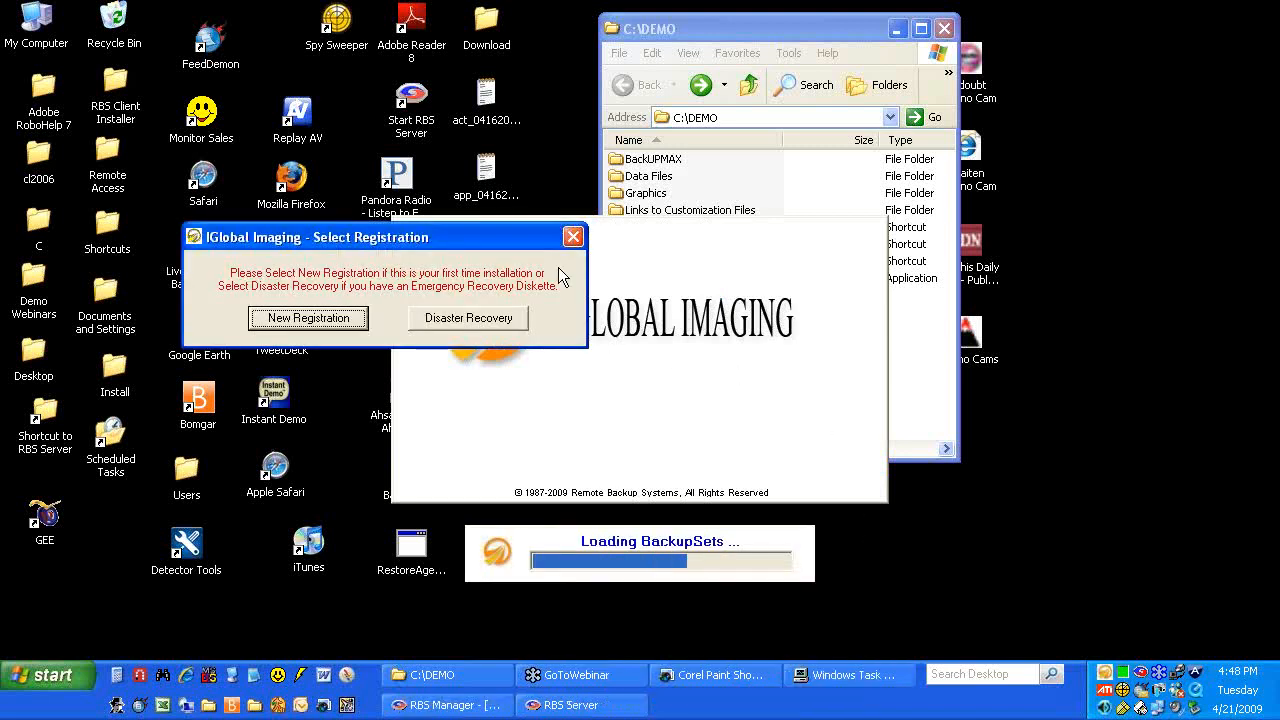
left_click_drag(496, 241, 777, 100)
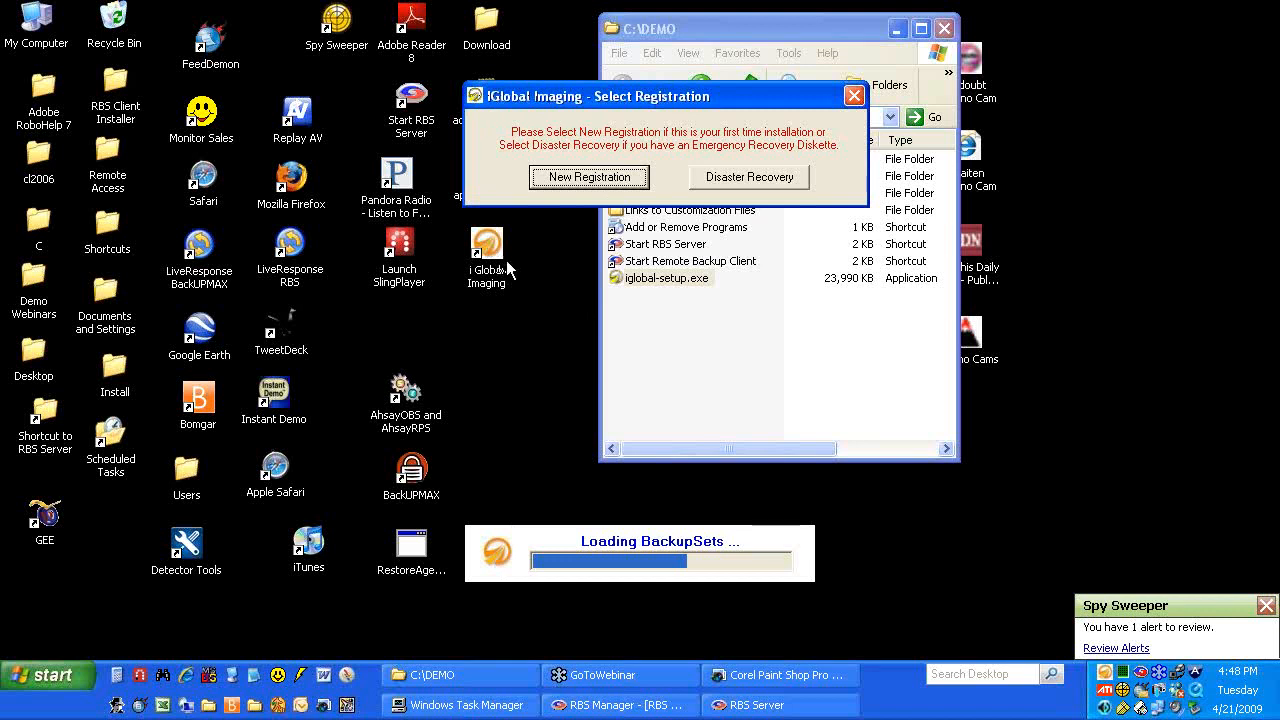
Create a new registration, entering a user name and the account password twice
left_click(556, 175)
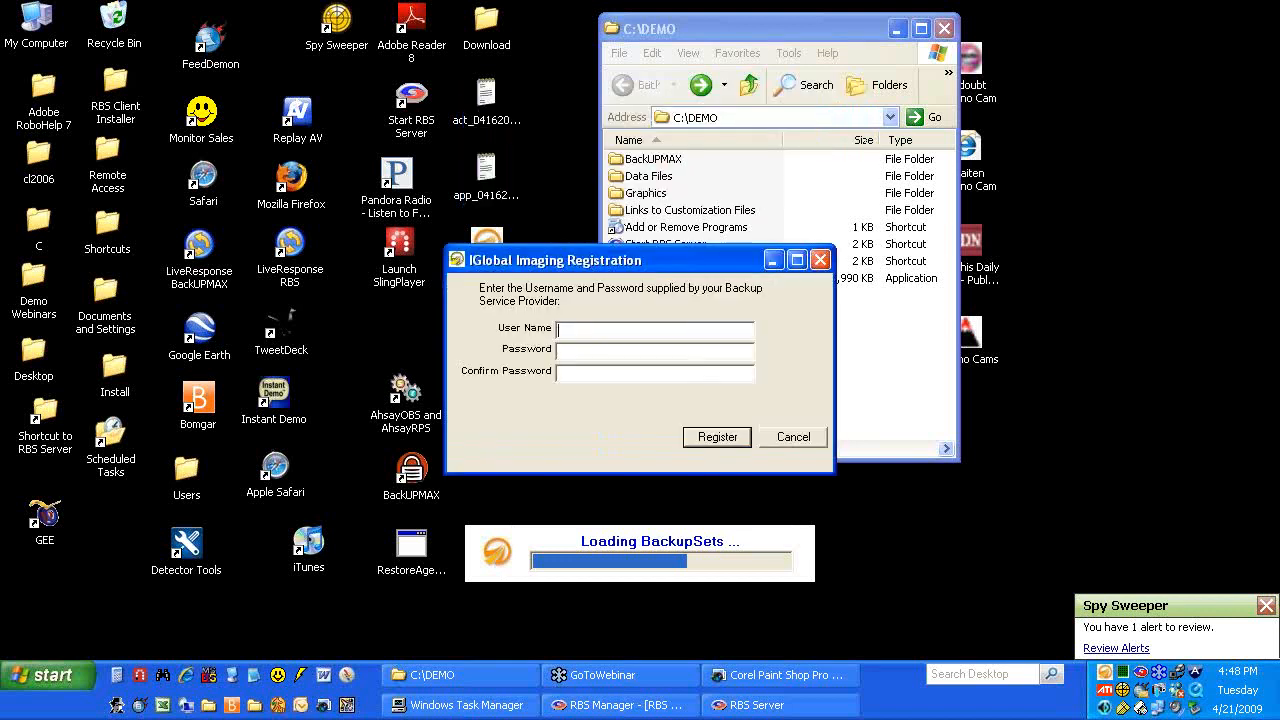
type("robj")
key("Tab")
type("***")
key("Tab")
type("***")
left_click(710, 438)
Apply an encryption key, skip the emergency key file, and close the key information window
left_click(665, 393)
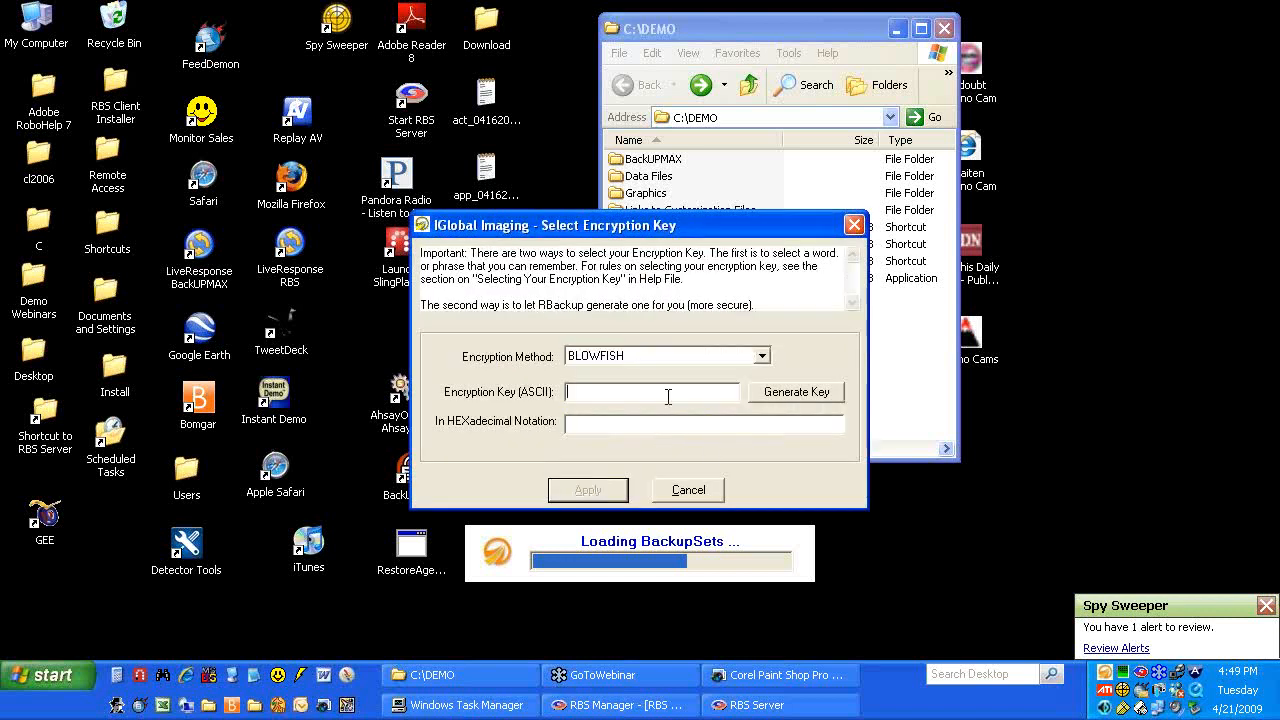
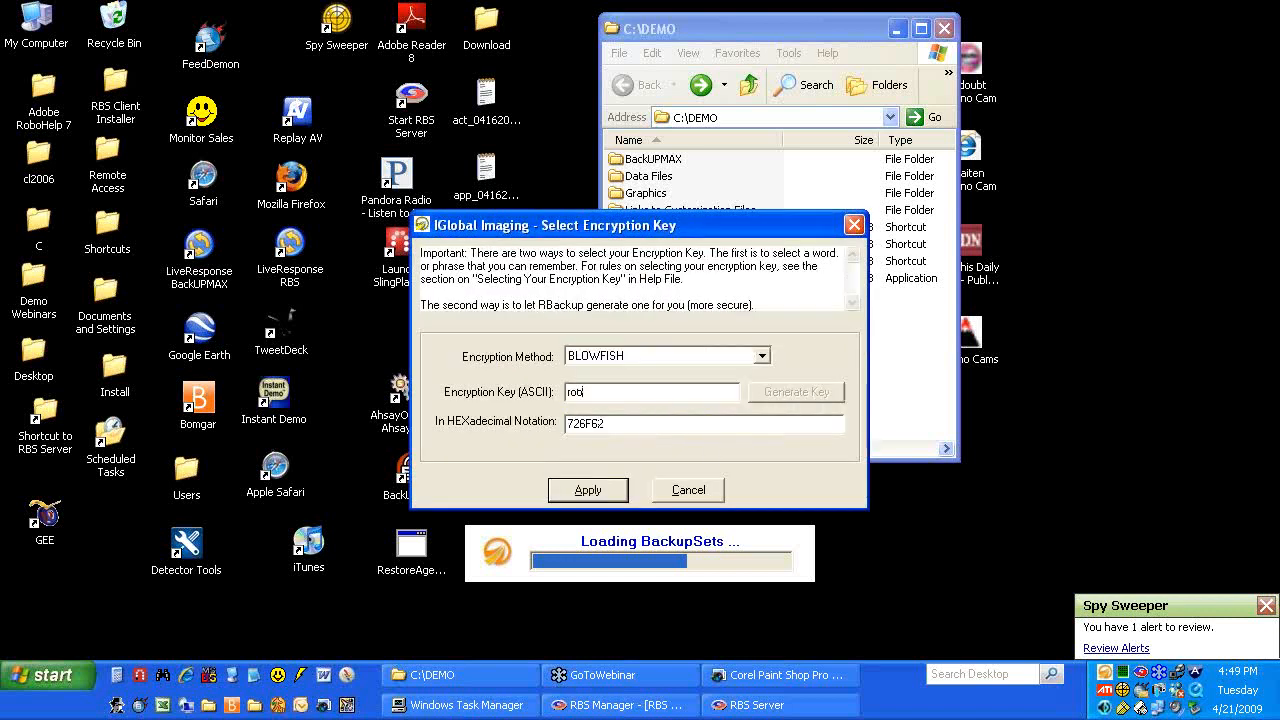
left_click(589, 490)
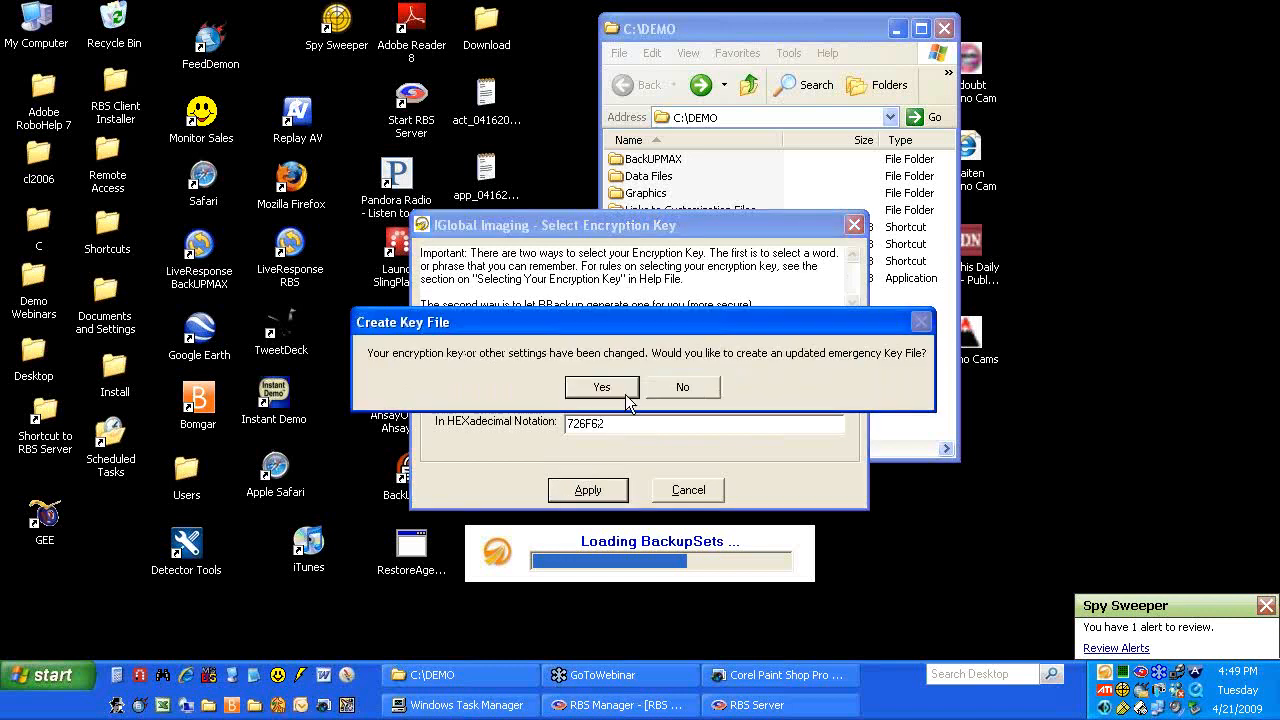
left_click(664, 390)
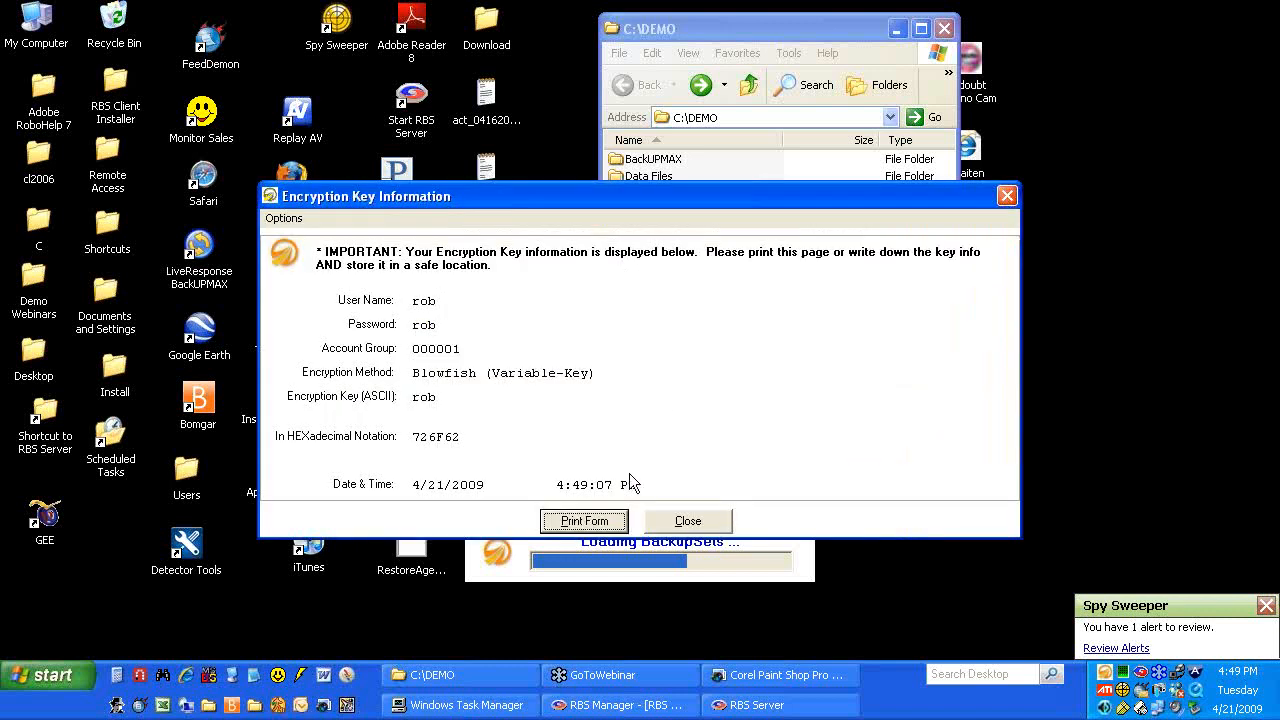
left_click_drag(579, 204, 595, 180)
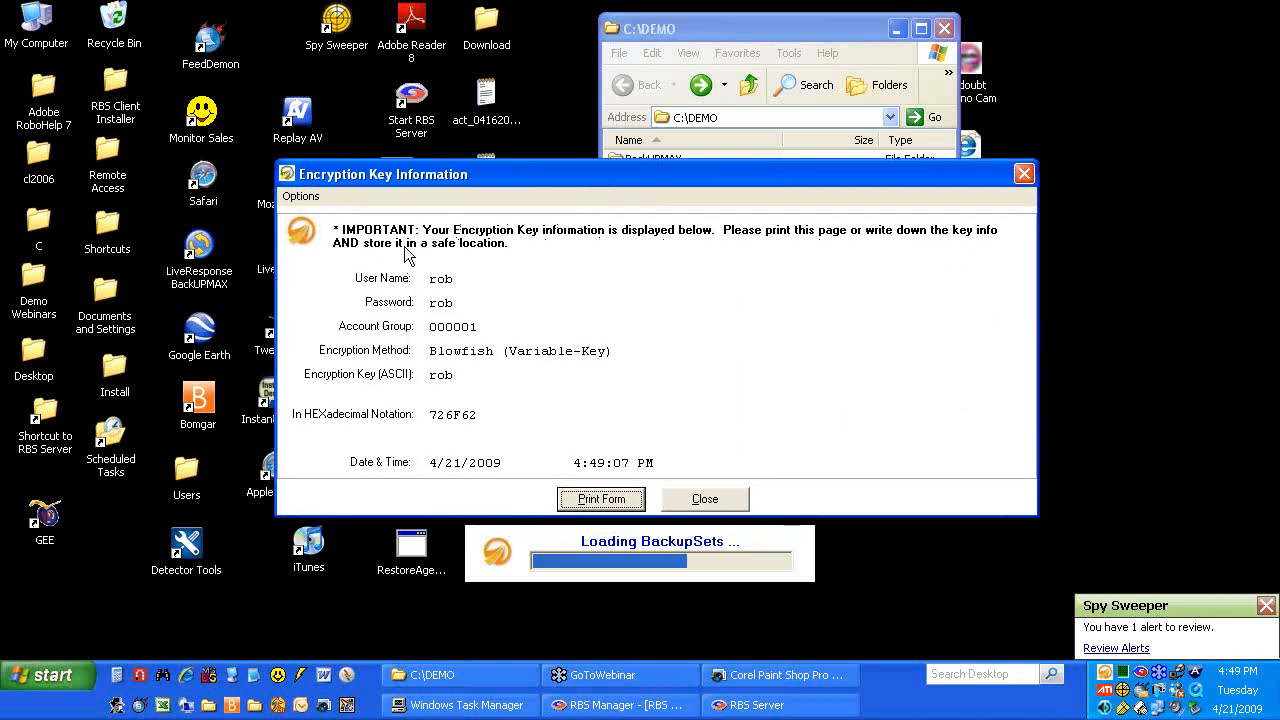
left_click(720, 499)
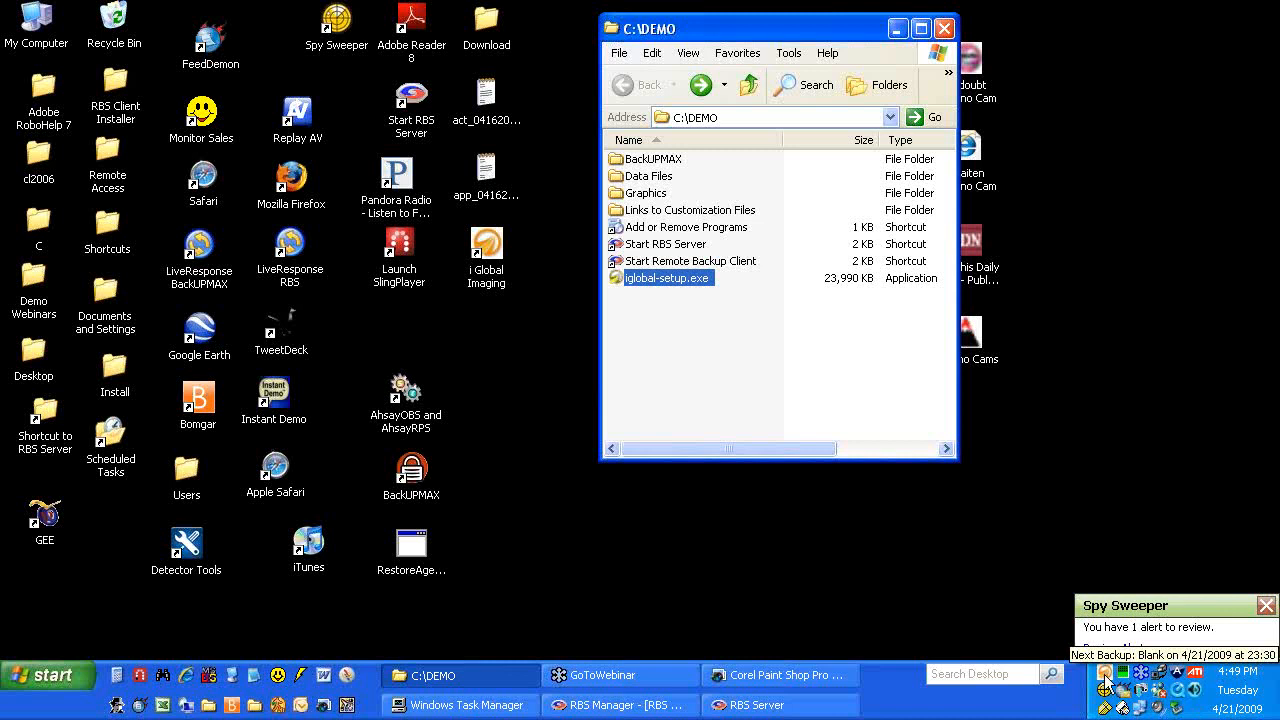
Open the IGlobal Imaging client from the tray, move it right, and widen and heighten its window
left_click(1107, 680)
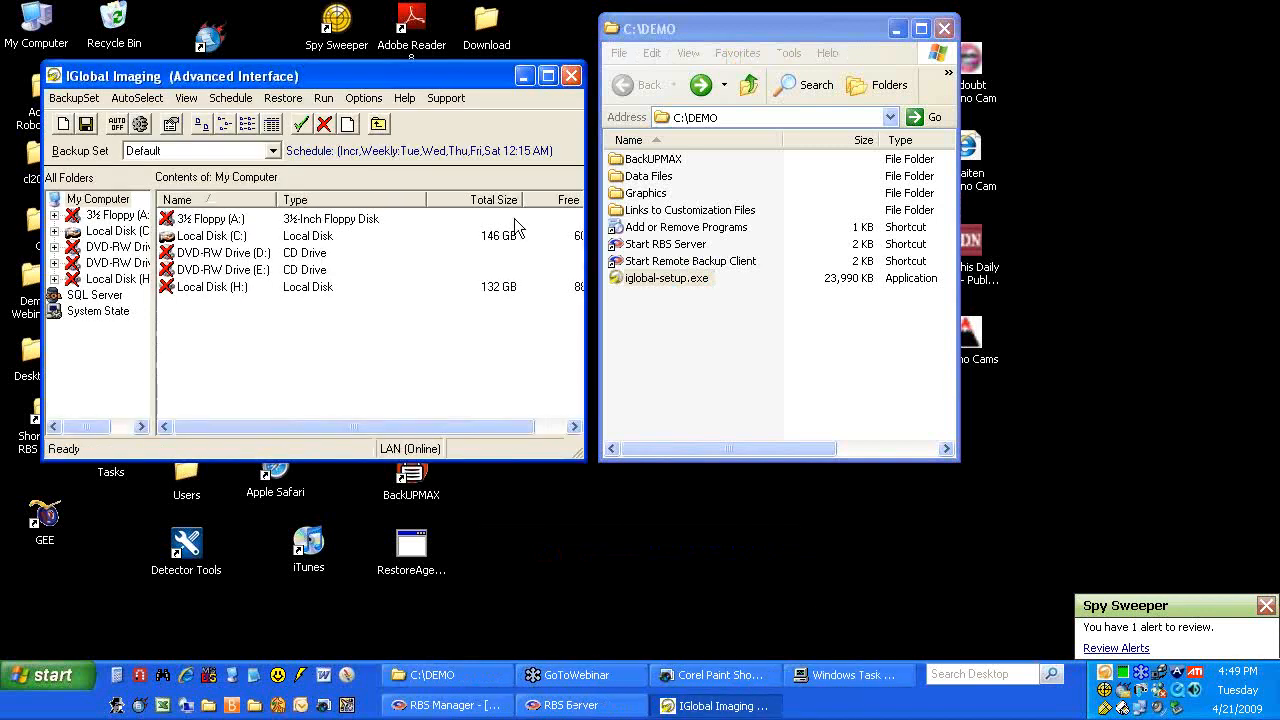
left_click_drag(371, 76, 638, 67)
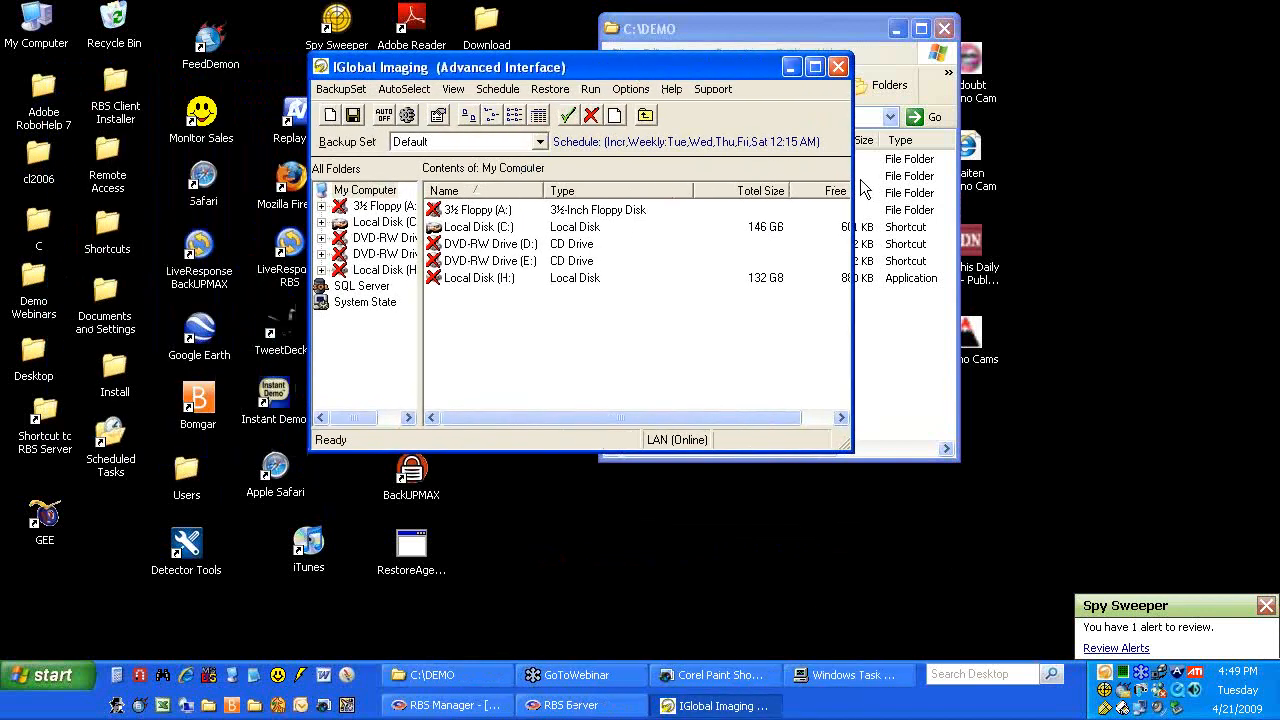
left_click_drag(852, 182, 1090, 180)
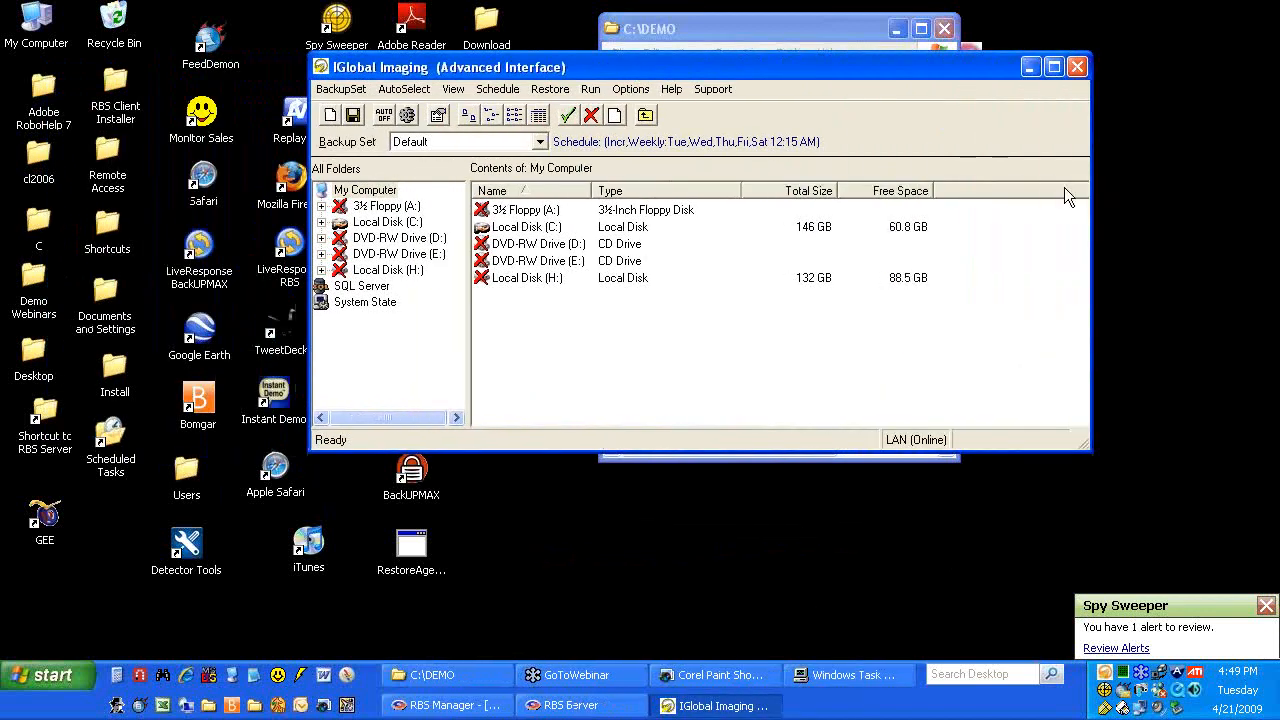
left_click_drag(549, 455, 560, 497)
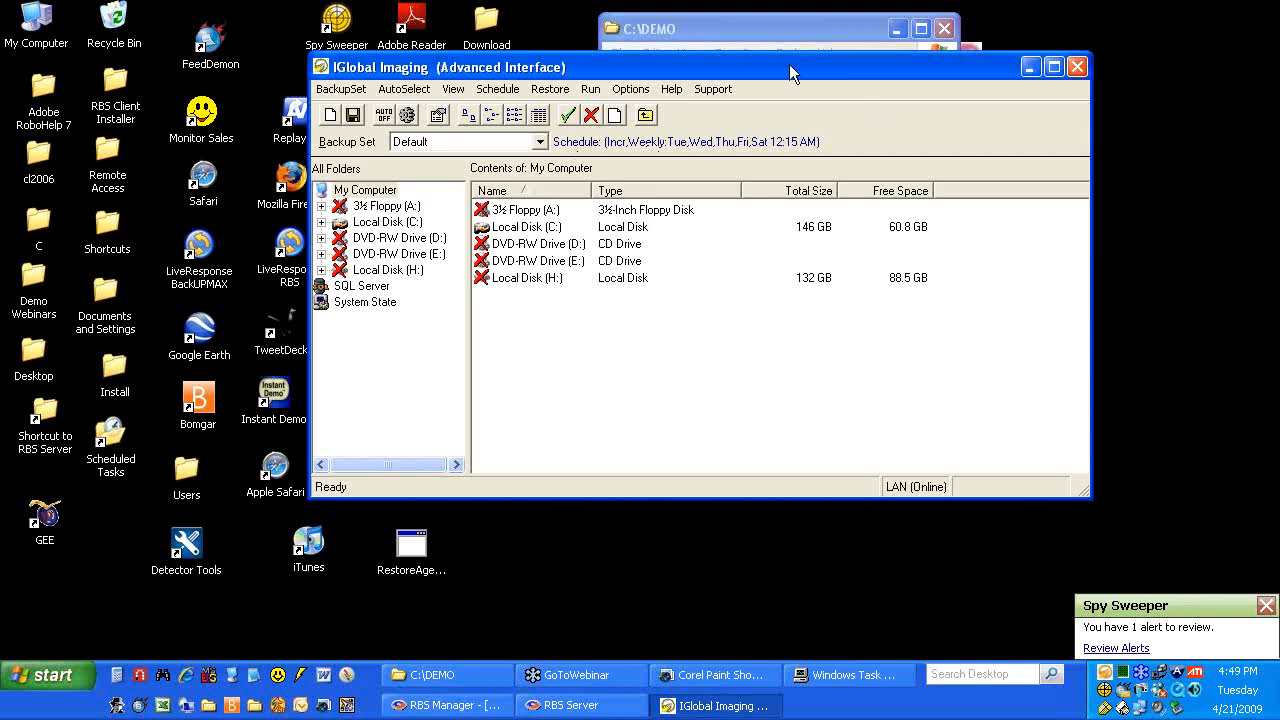
left_click(631, 90)
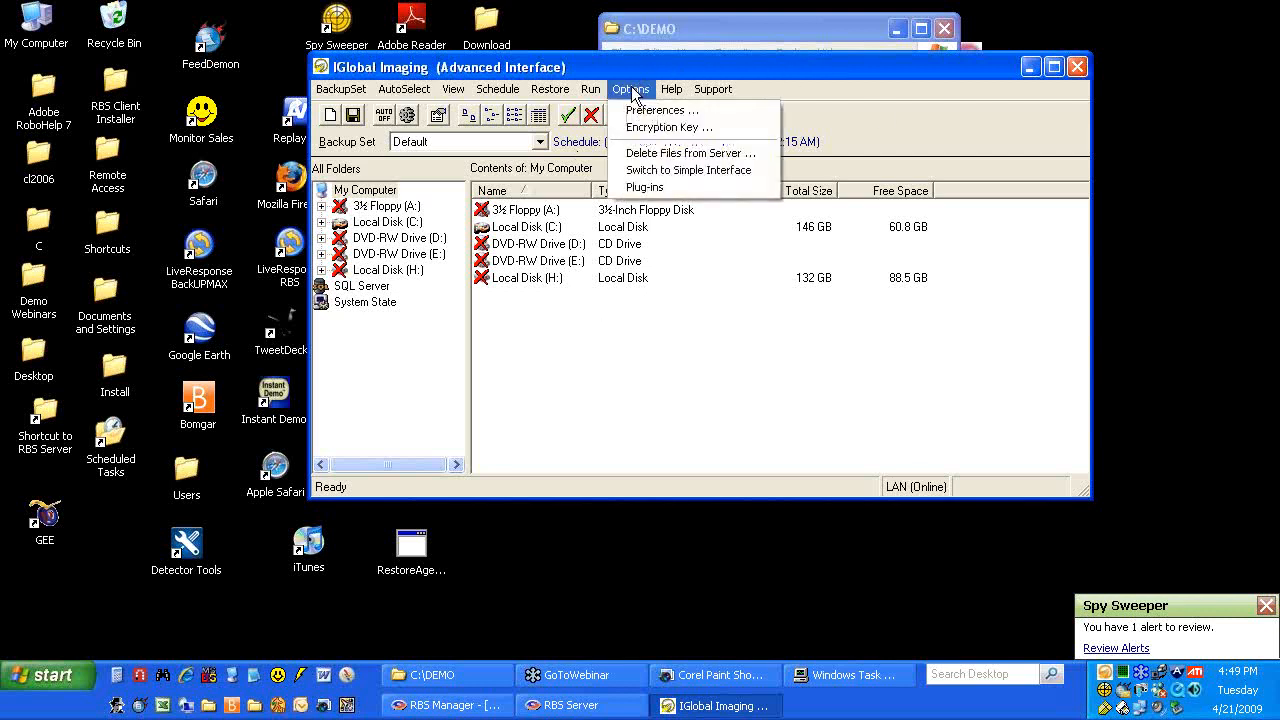
Switch the client to its simple interface and minimise the C:\DEMO window
left_click(660, 170)
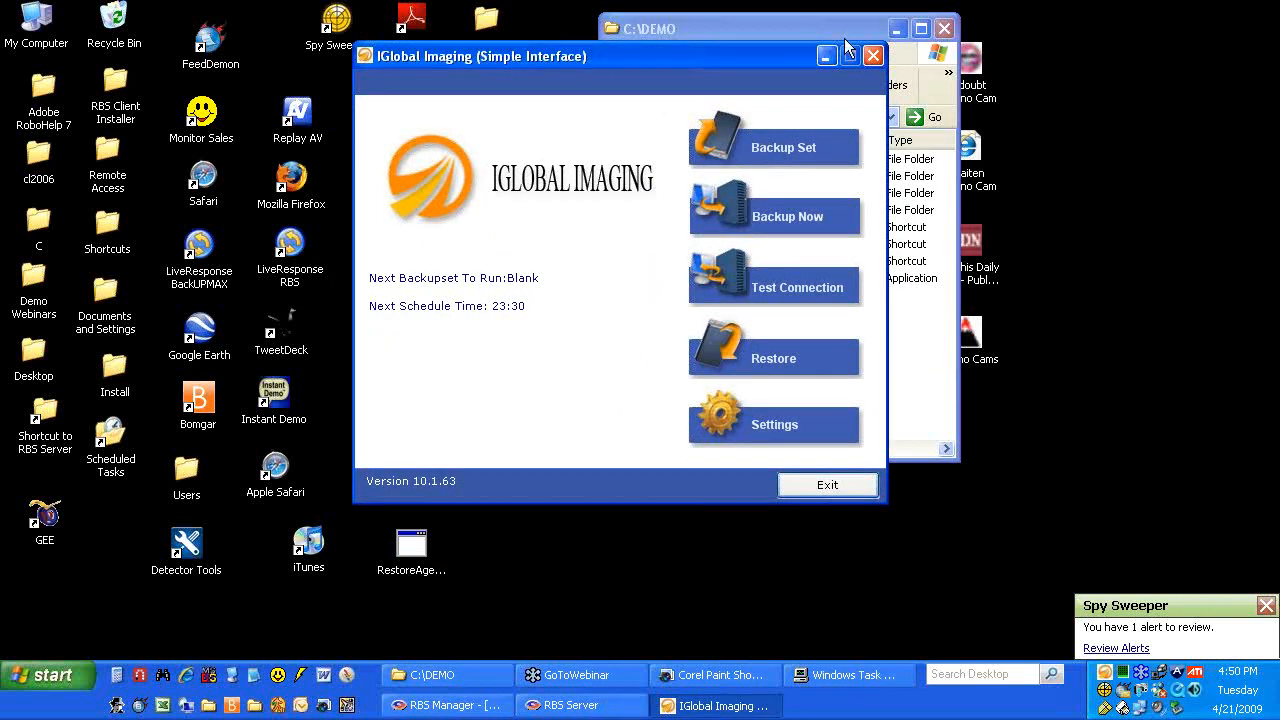
left_click(896, 30)
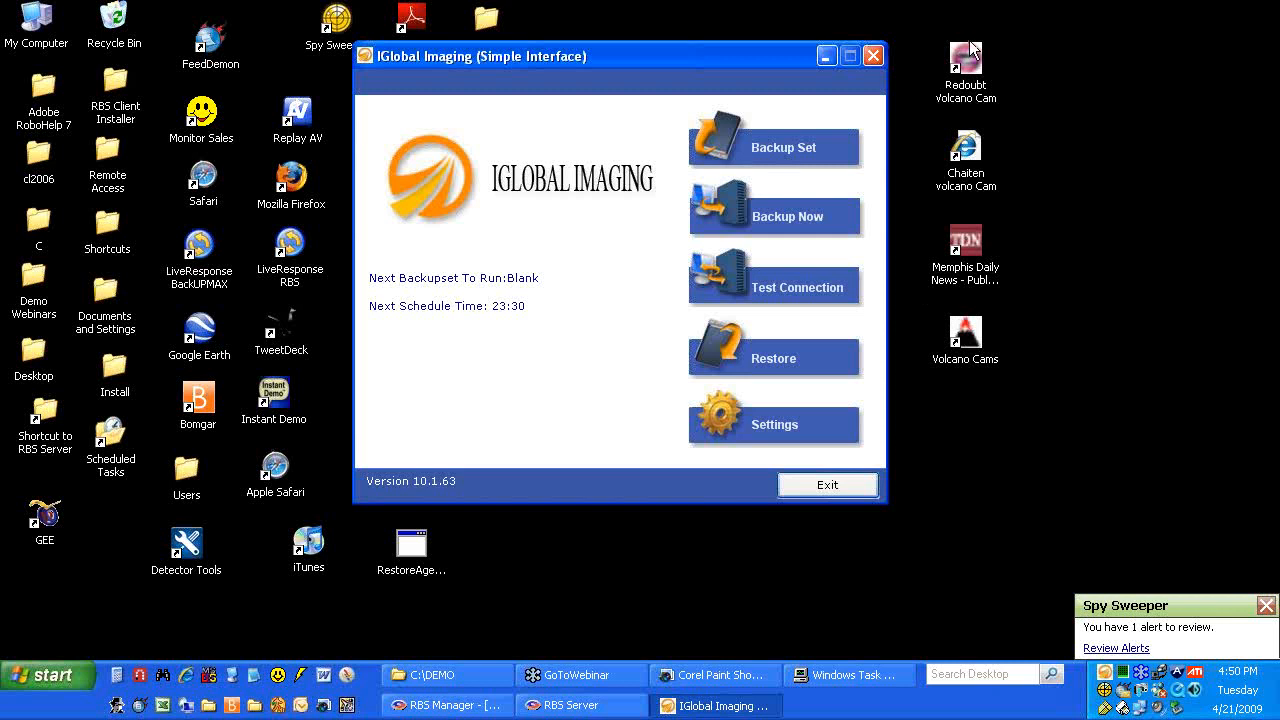
left_click(995, 18)
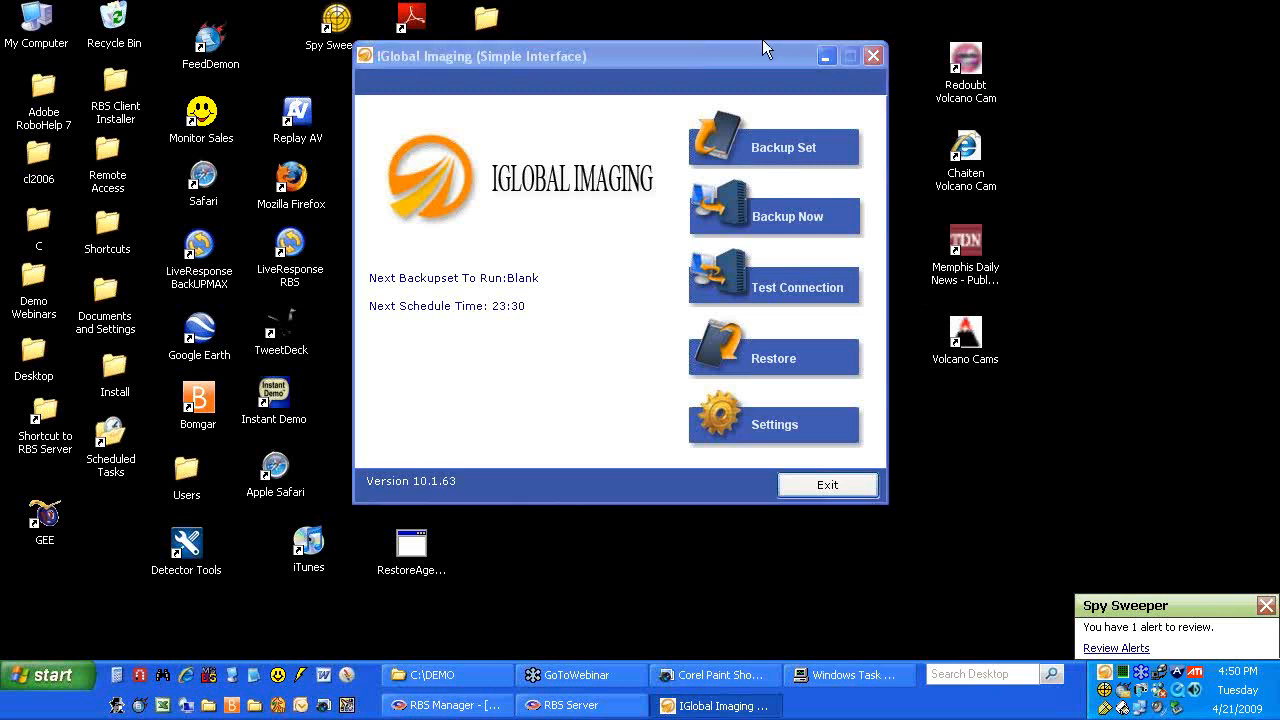
left_click(702, 46)
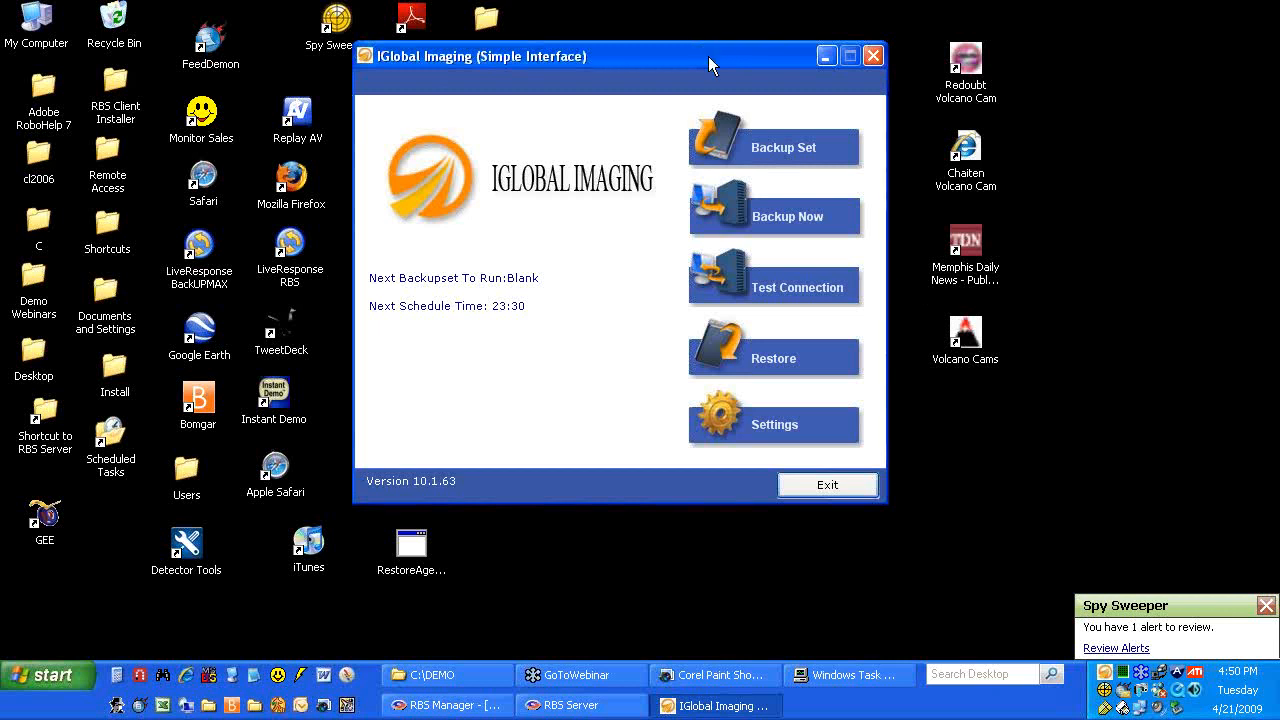
Cancel the backup set wizard, then launch the Advanced Interface from Settings
left_click(758, 145)
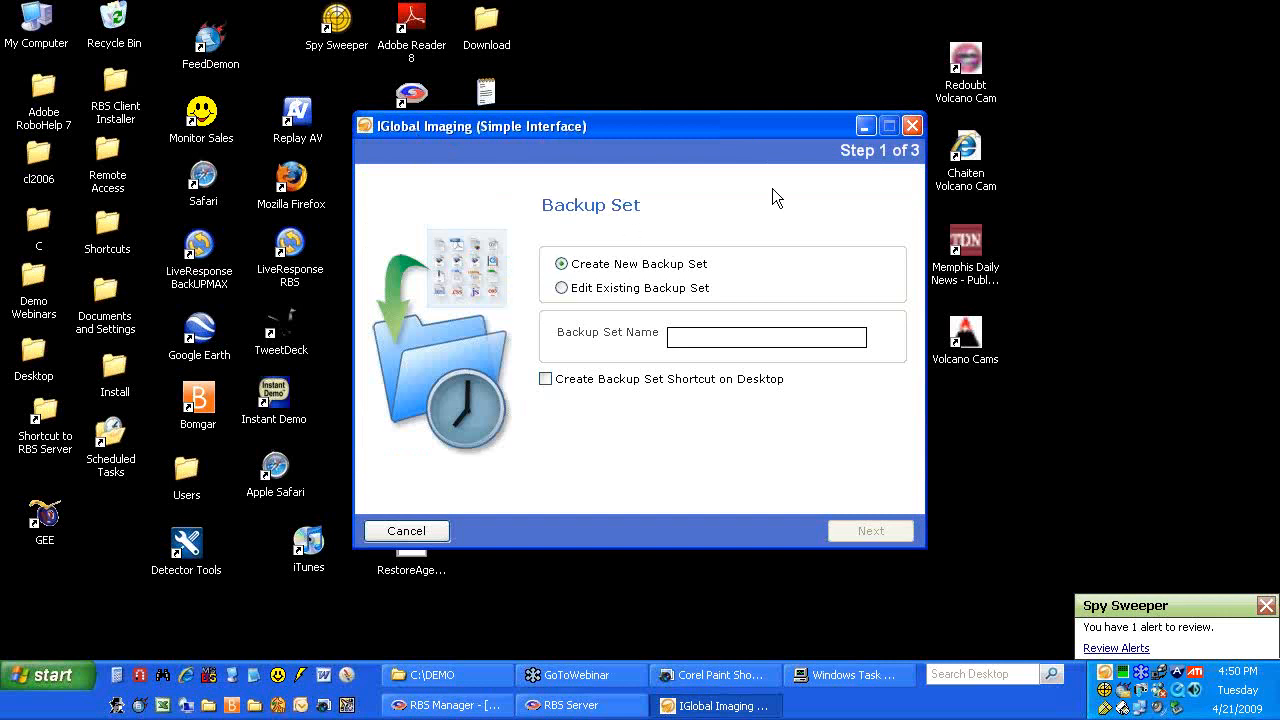
left_click(912, 125)
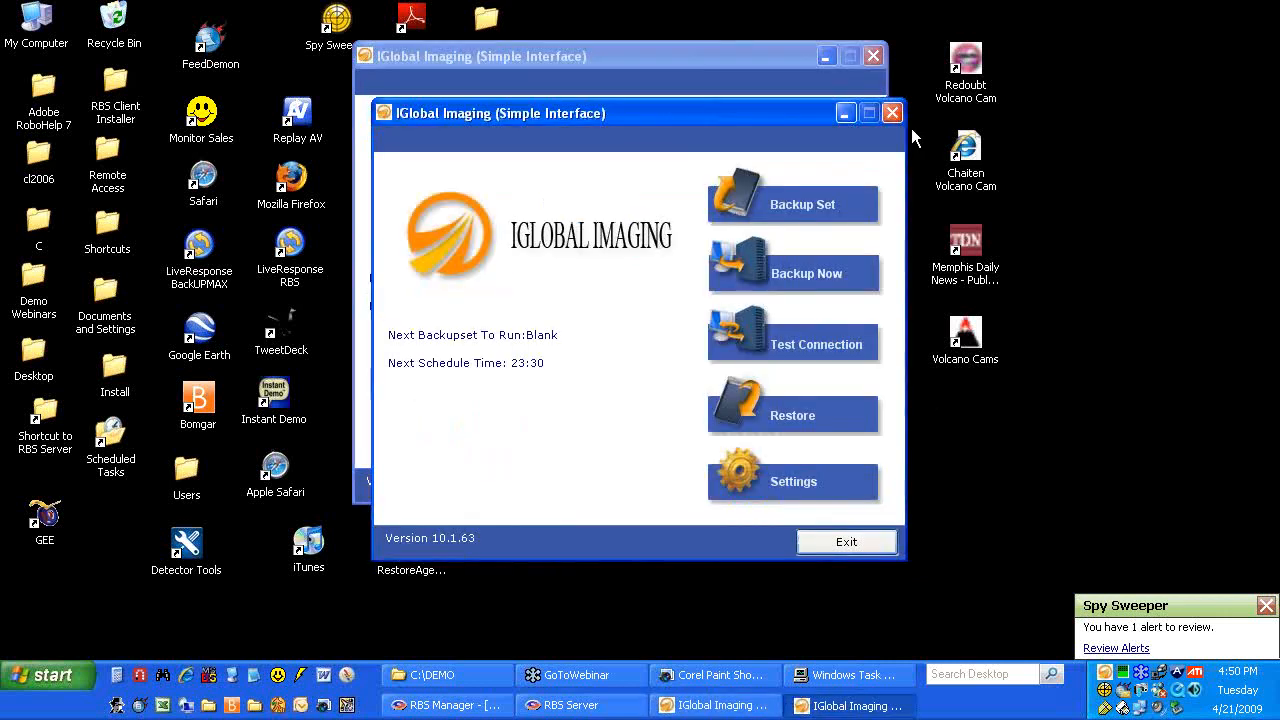
left_click(797, 485)
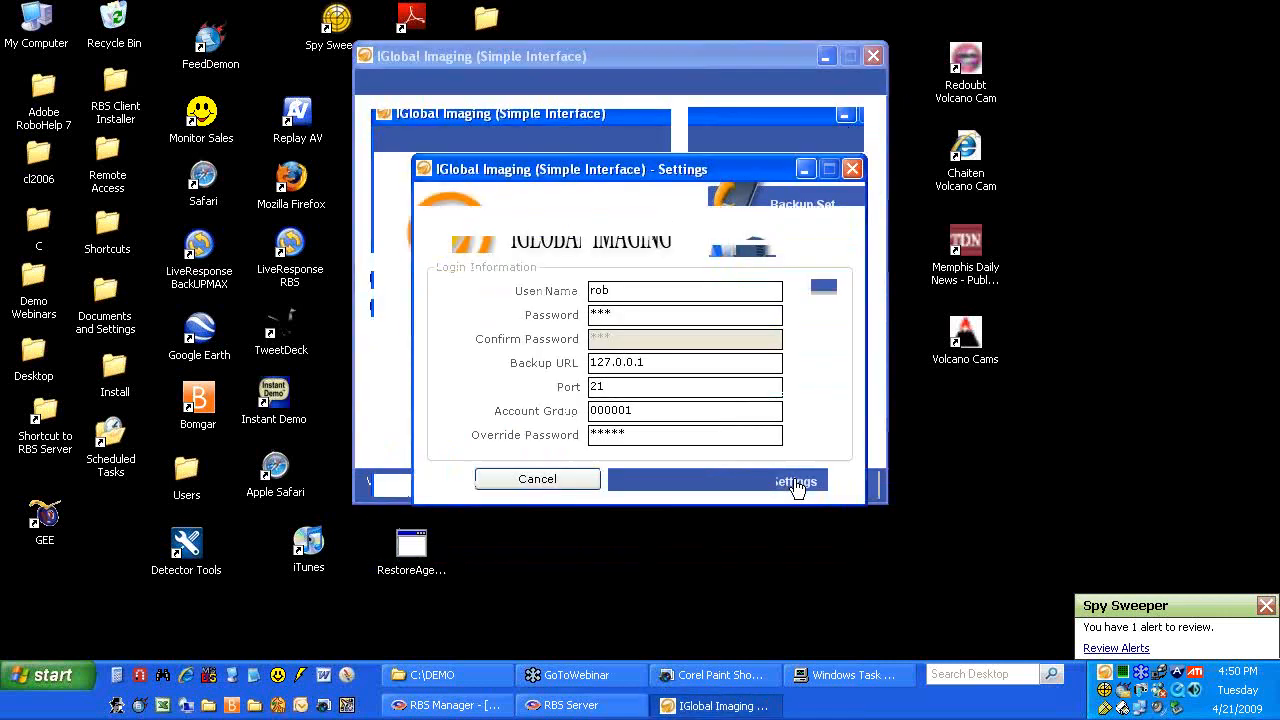
left_click(706, 480)
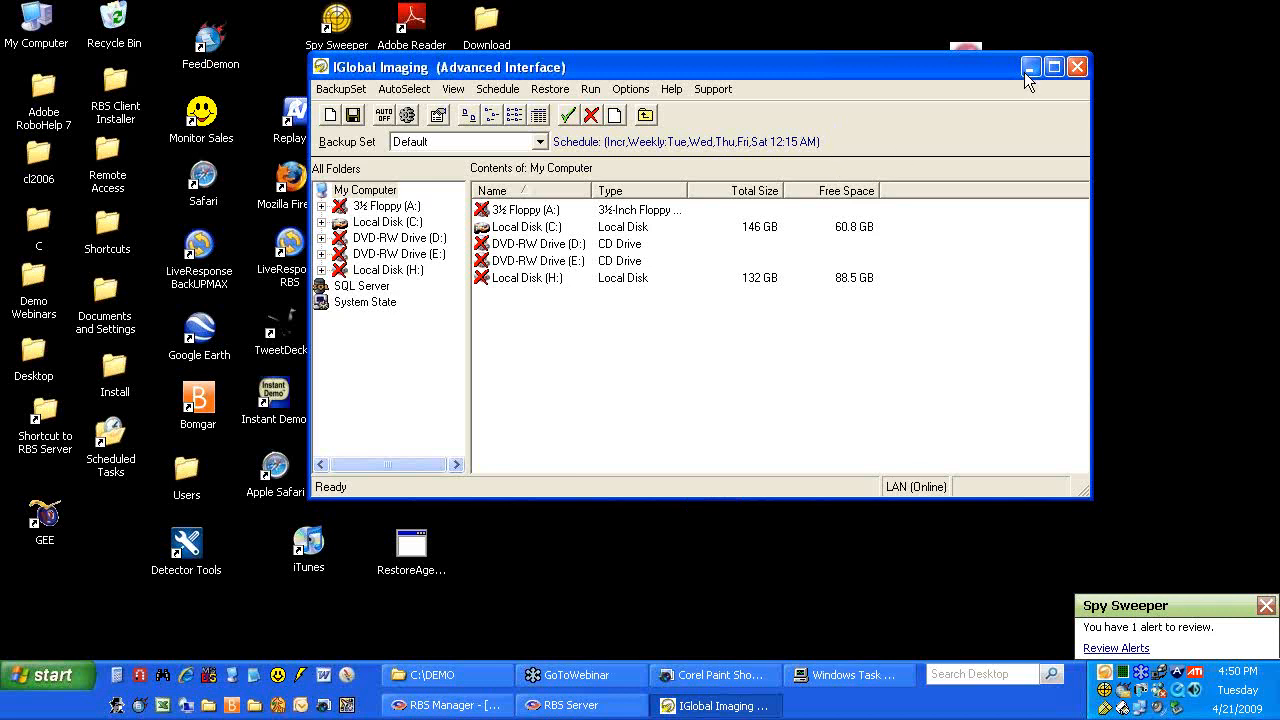
Close the IGlobal Imaging window and exit the client from its tray icon, confirming with Yes
left_click(1075, 68)
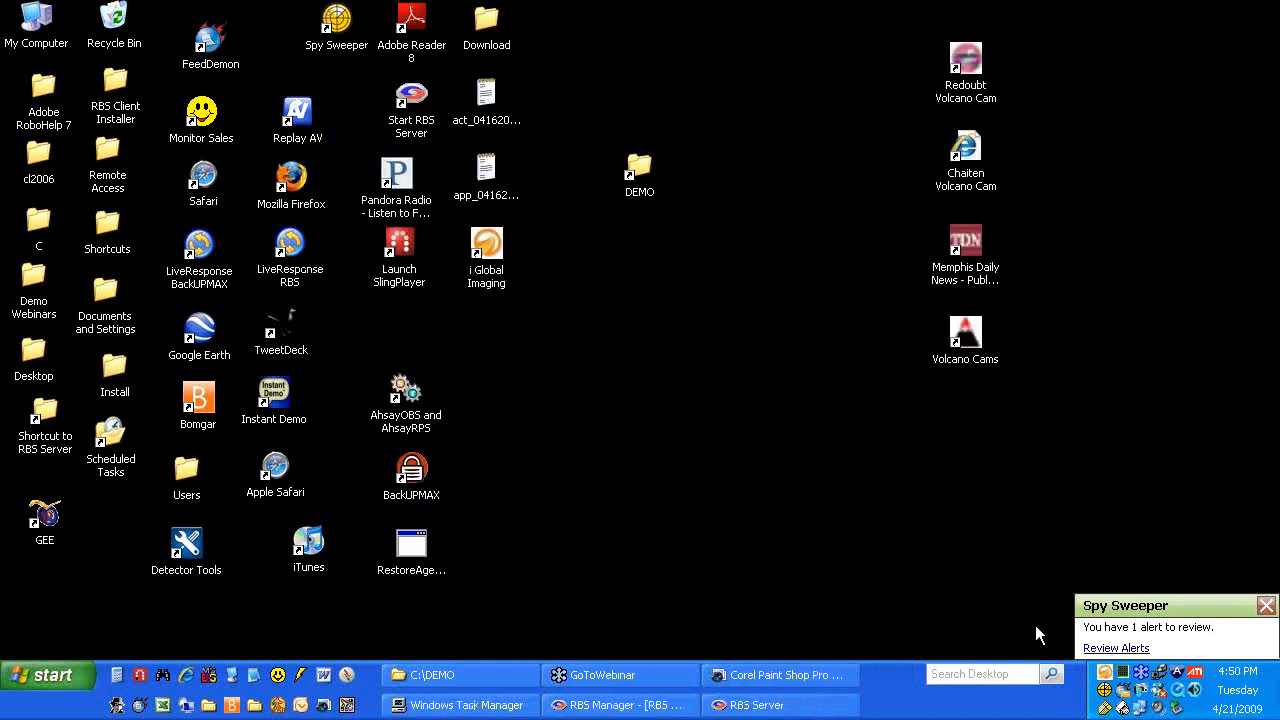
right_click(1105, 672)
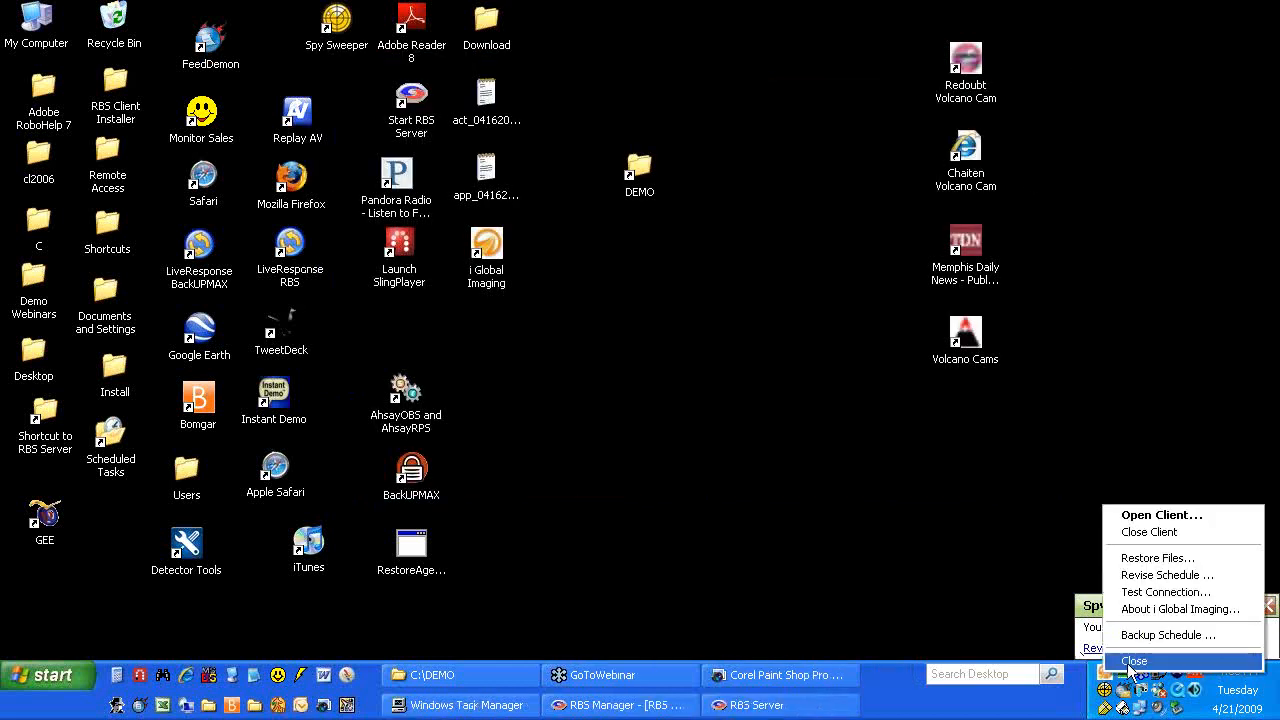
left_click(1134, 661)
left_click(620, 401)
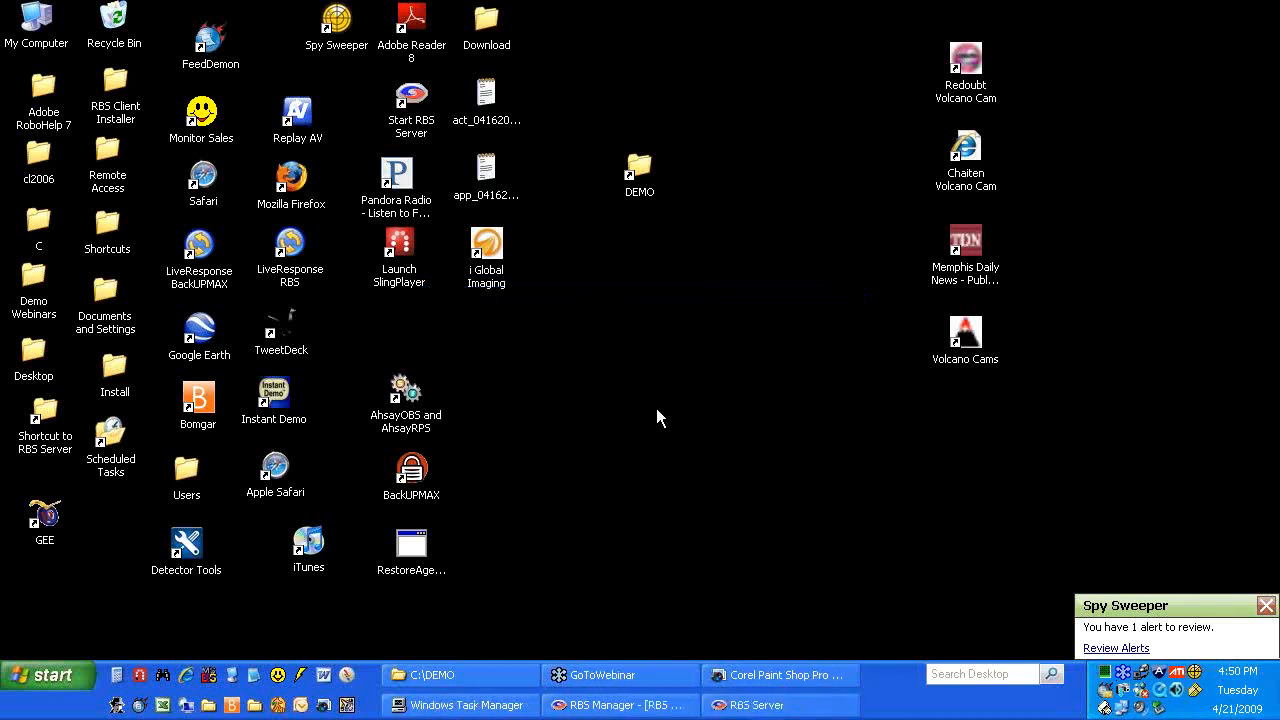
Restore RBS Manager and open Customize Client Installer, then cancel it without applying changes
left_click(630, 705)
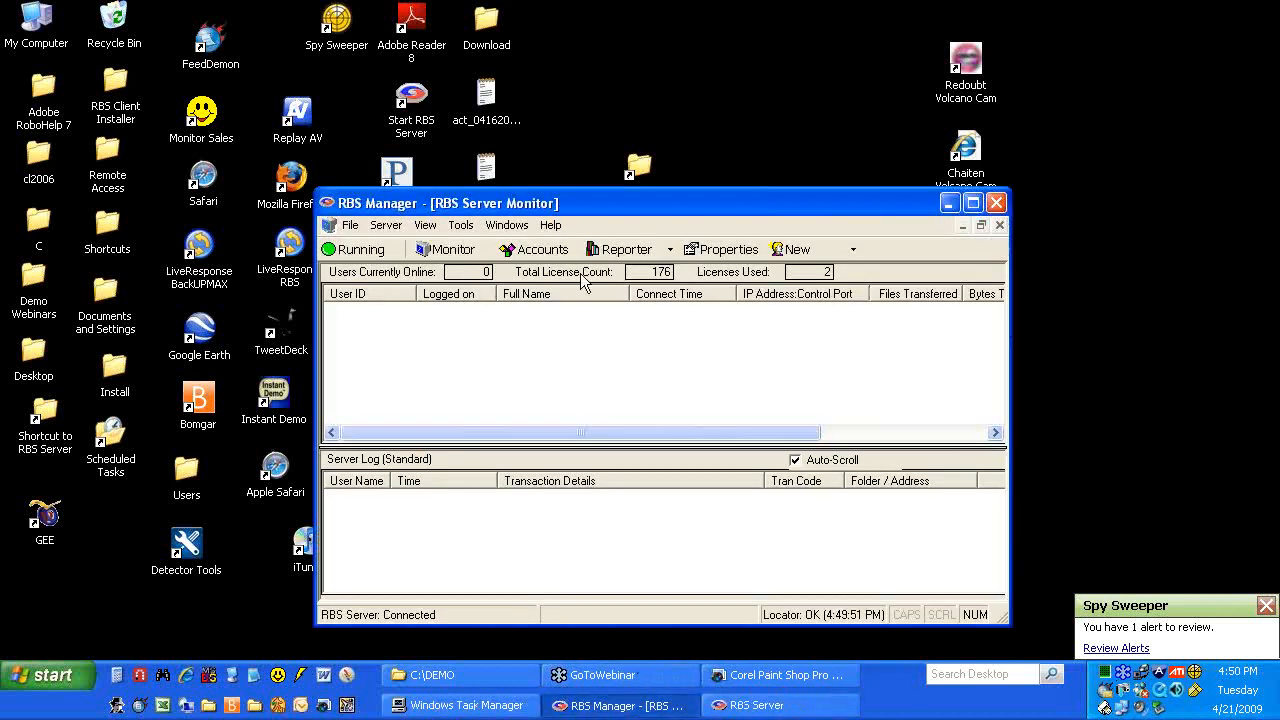
left_click(461, 225)
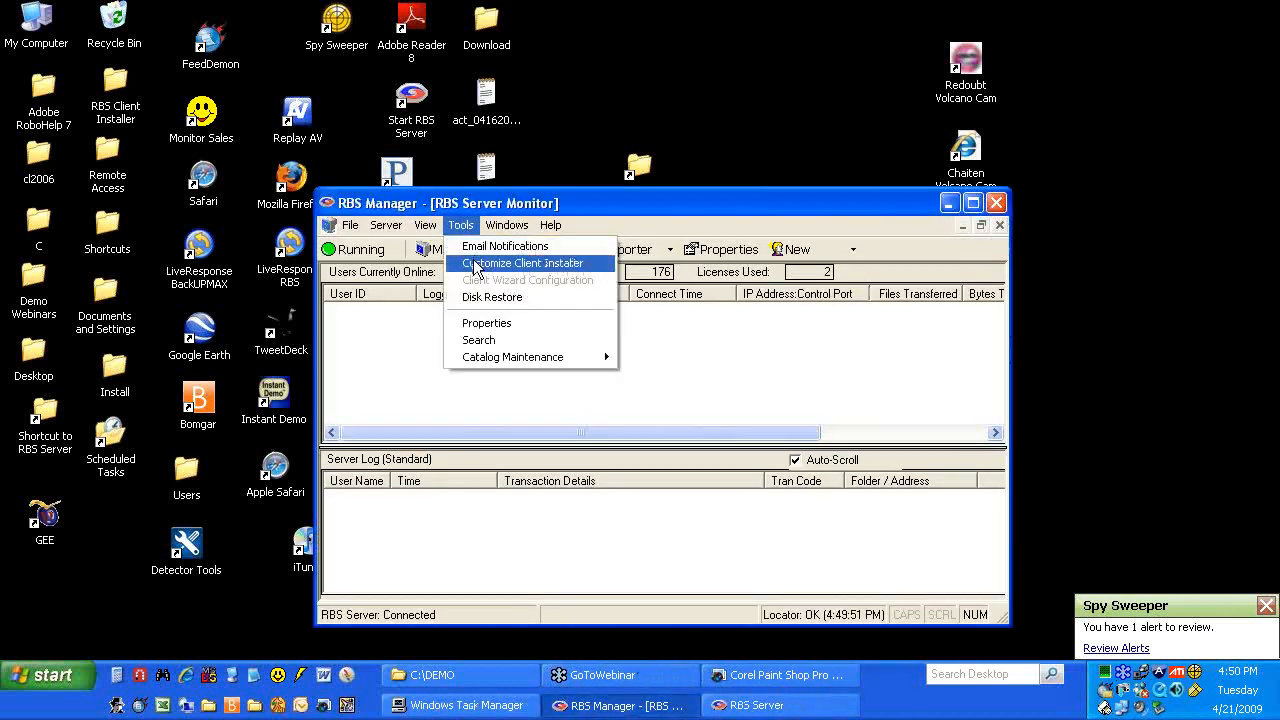
left_click(475, 264)
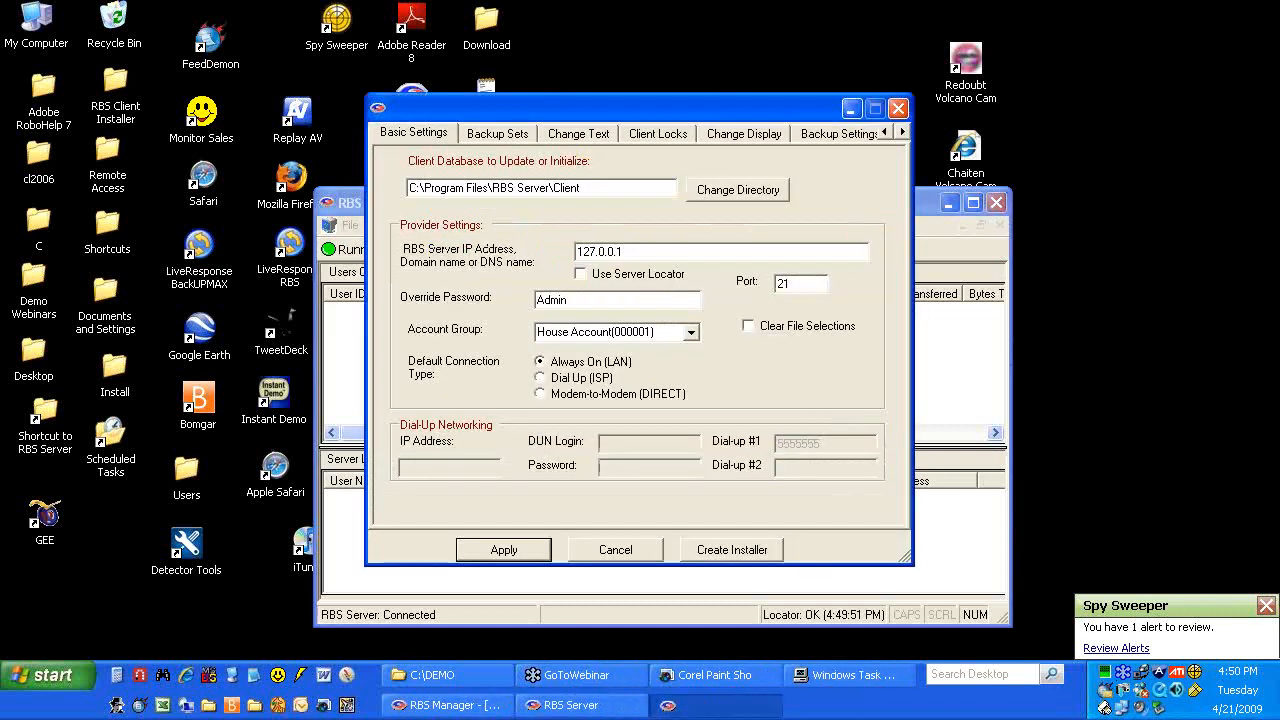
left_click(749, 328)
left_click_drag(656, 103, 665, 74)
left_click(622, 521)
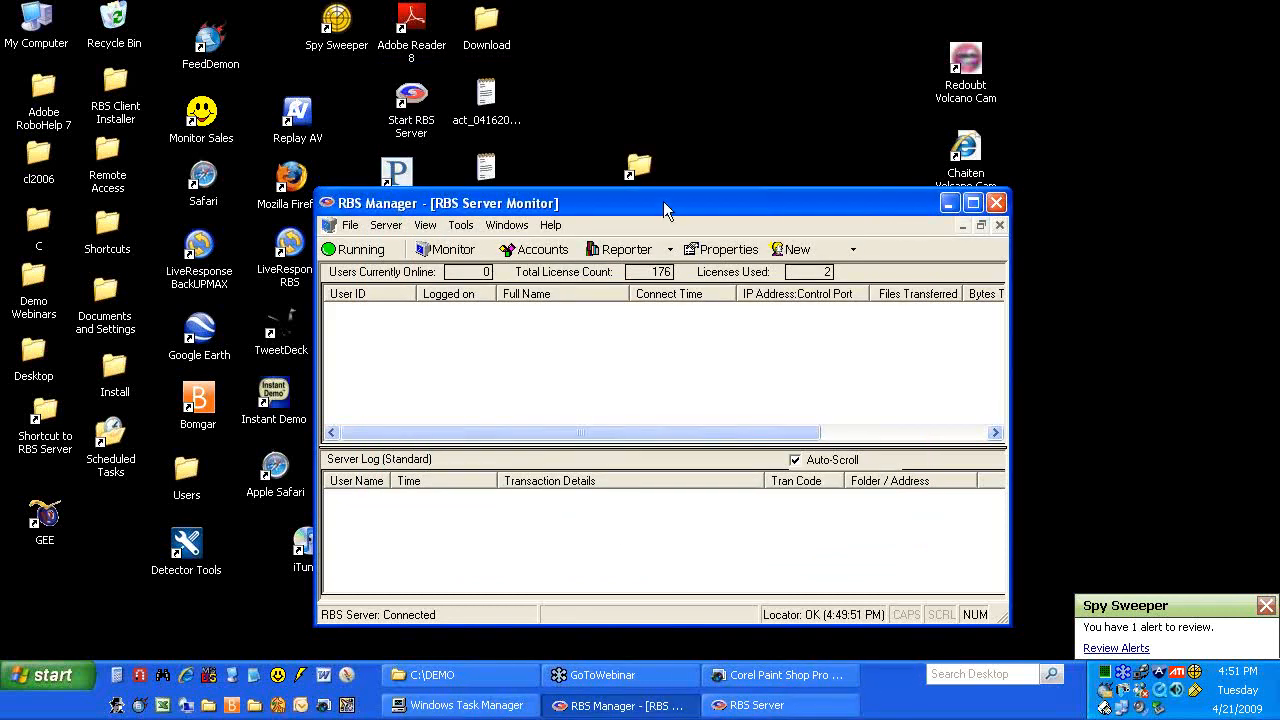
left_click_drag(663, 201, 670, 157)
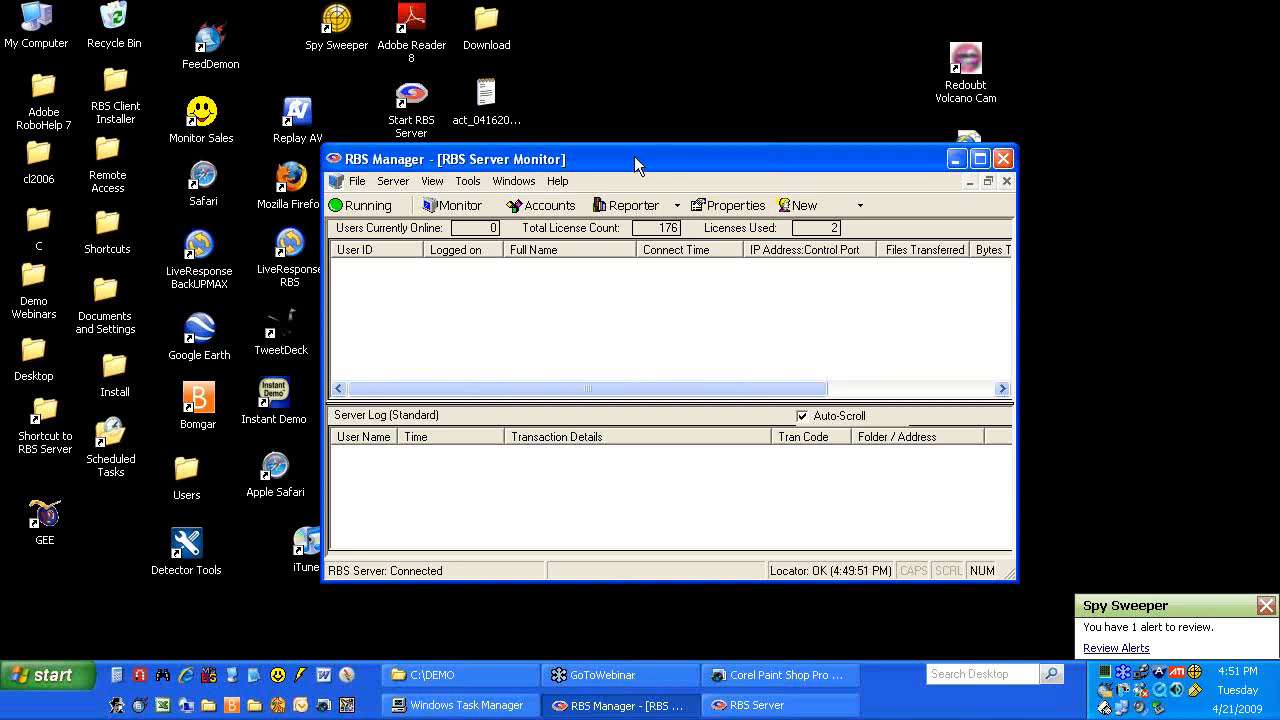
Reopen Tools > Customize Client Installer at the Change Display page listing splash, about and icon files
left_click(467, 181)
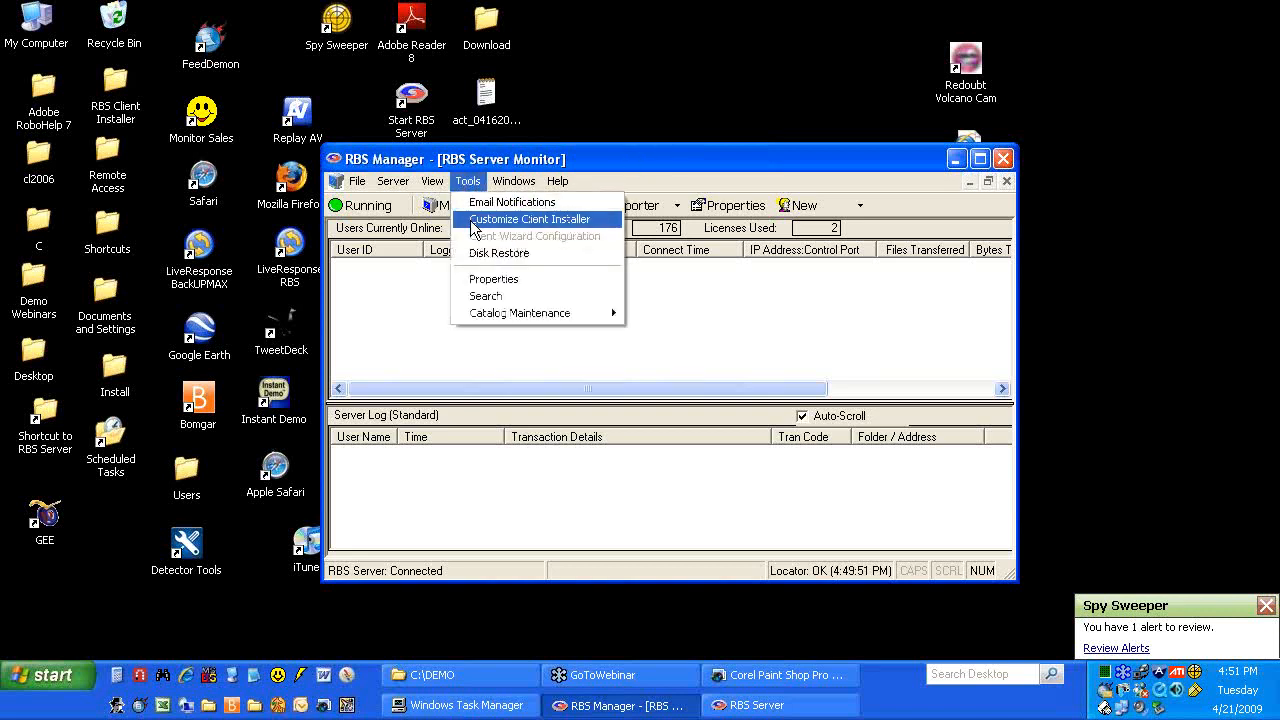
left_click(473, 224)
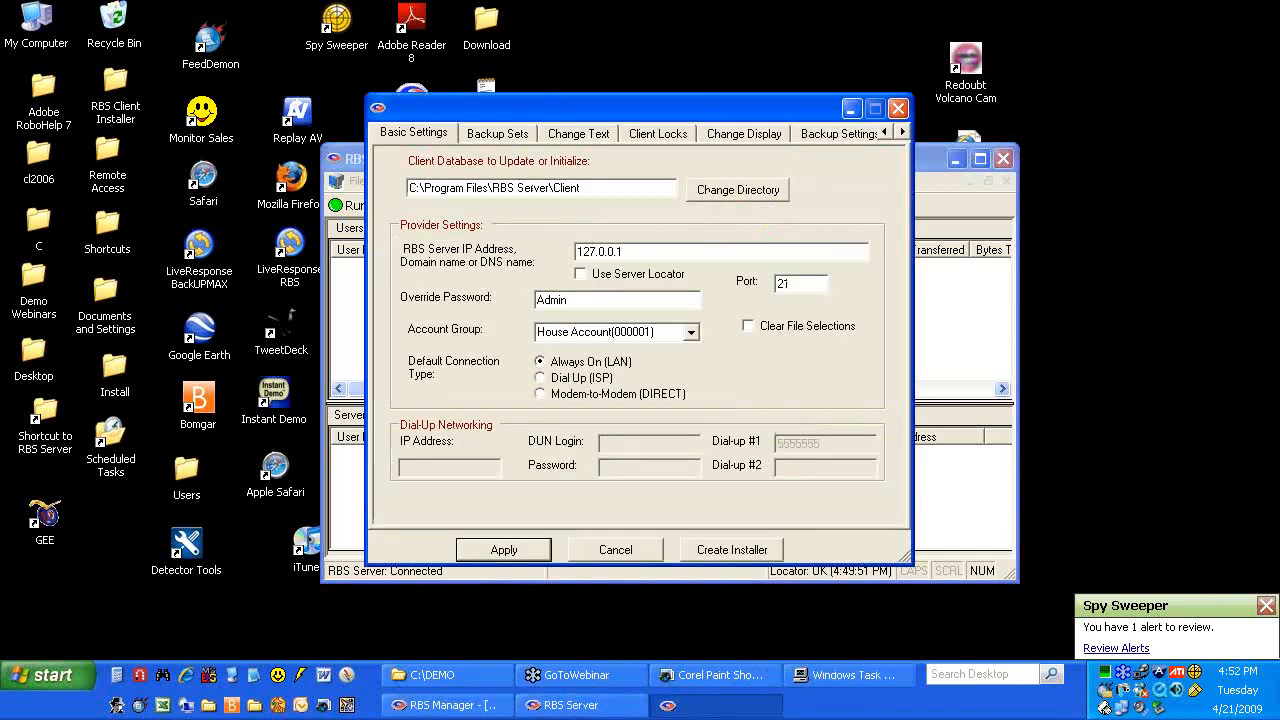
left_click(727, 136)
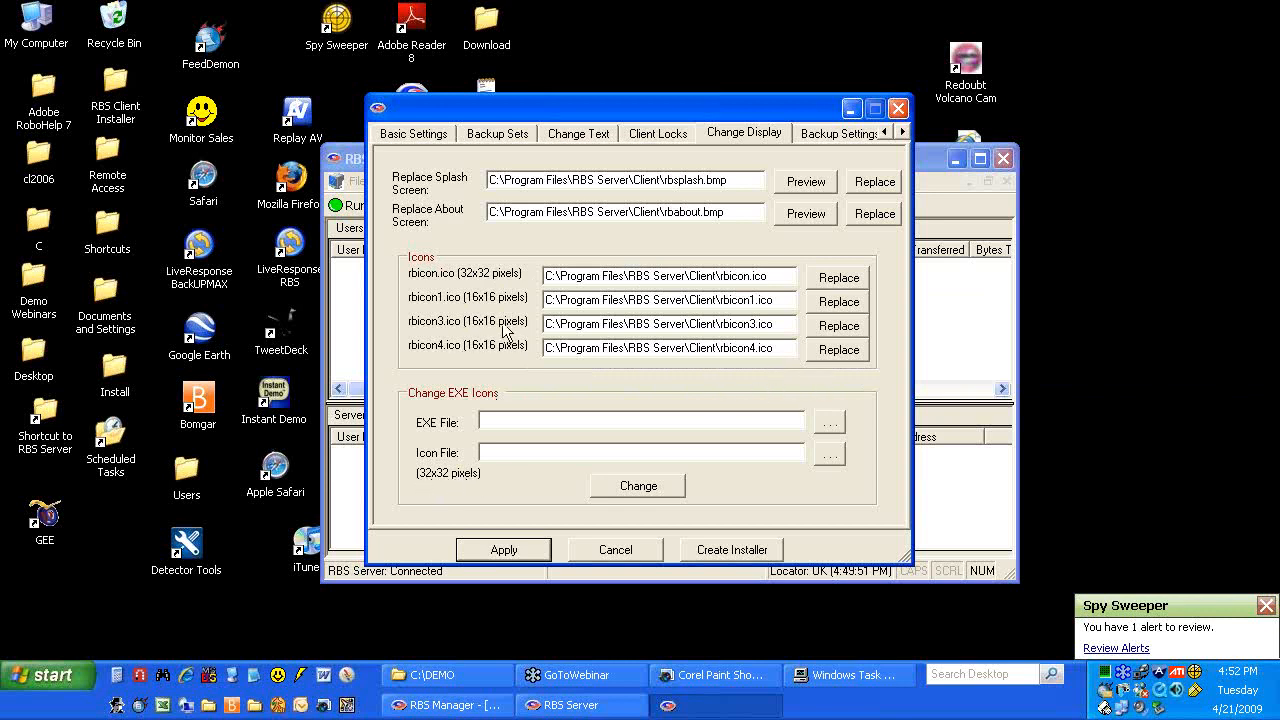
Leave the Change Display settings in view and close the webinar control panel
mouse_move(505, 358)
left_click(1266, 26)
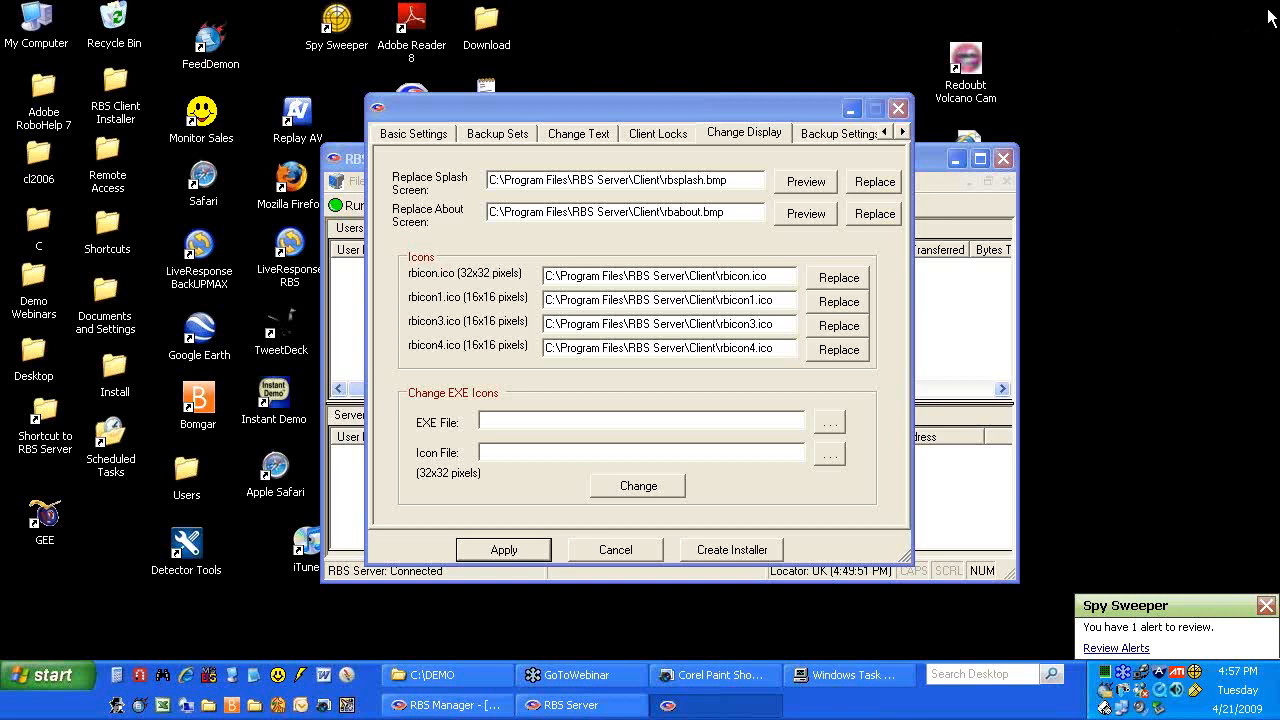
left_click(1268, 12)
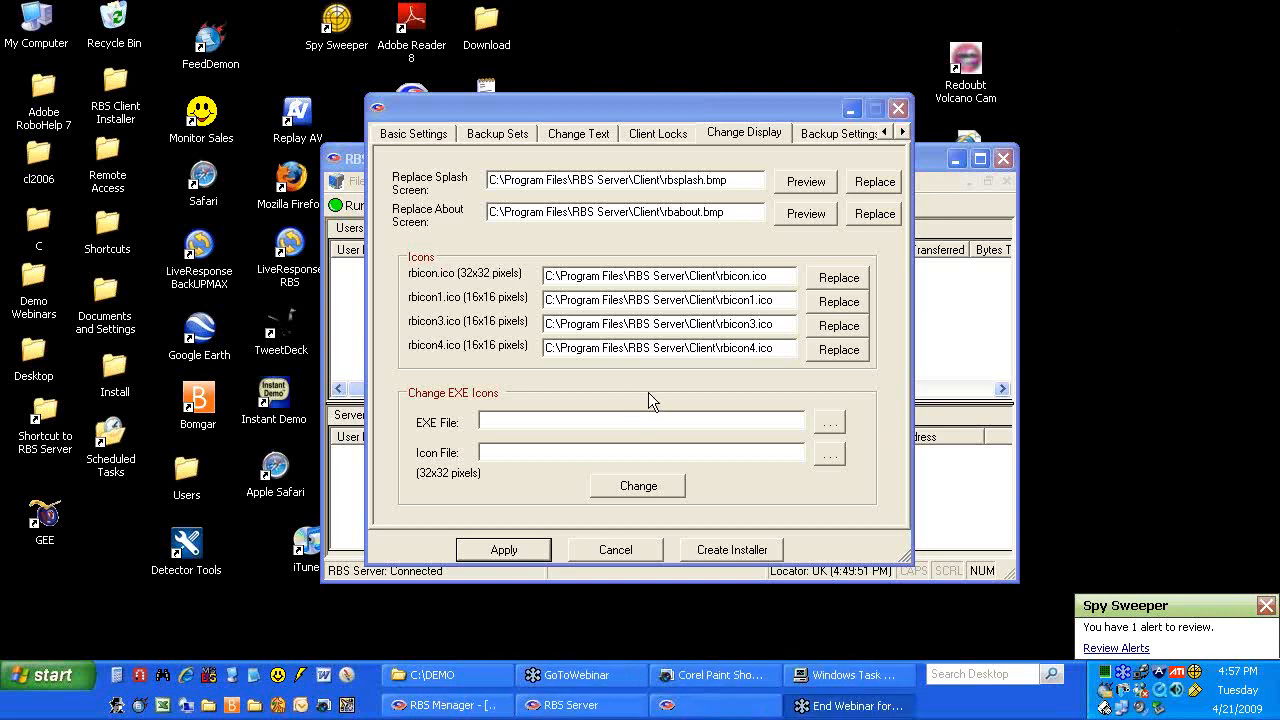